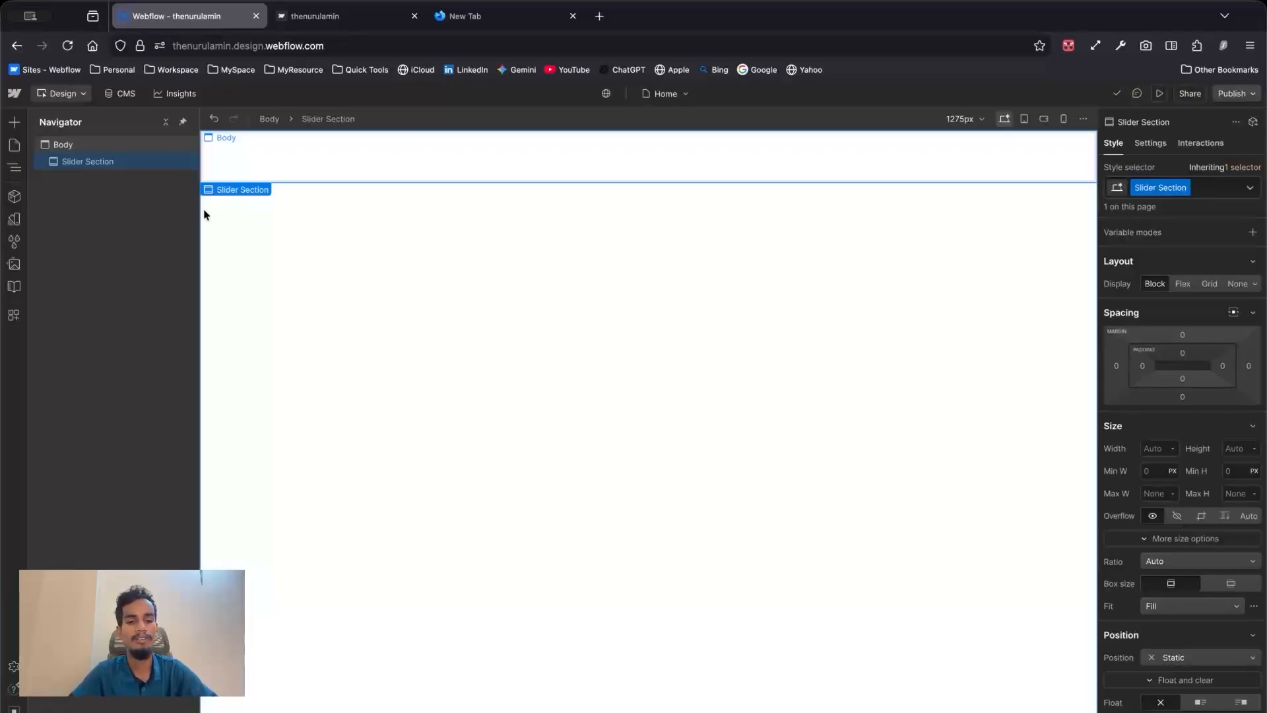
Step: Add a div block inside Slider Section and give it the new class BeforeAfterWrapper
key("super+e")
type("di")
key("Return")
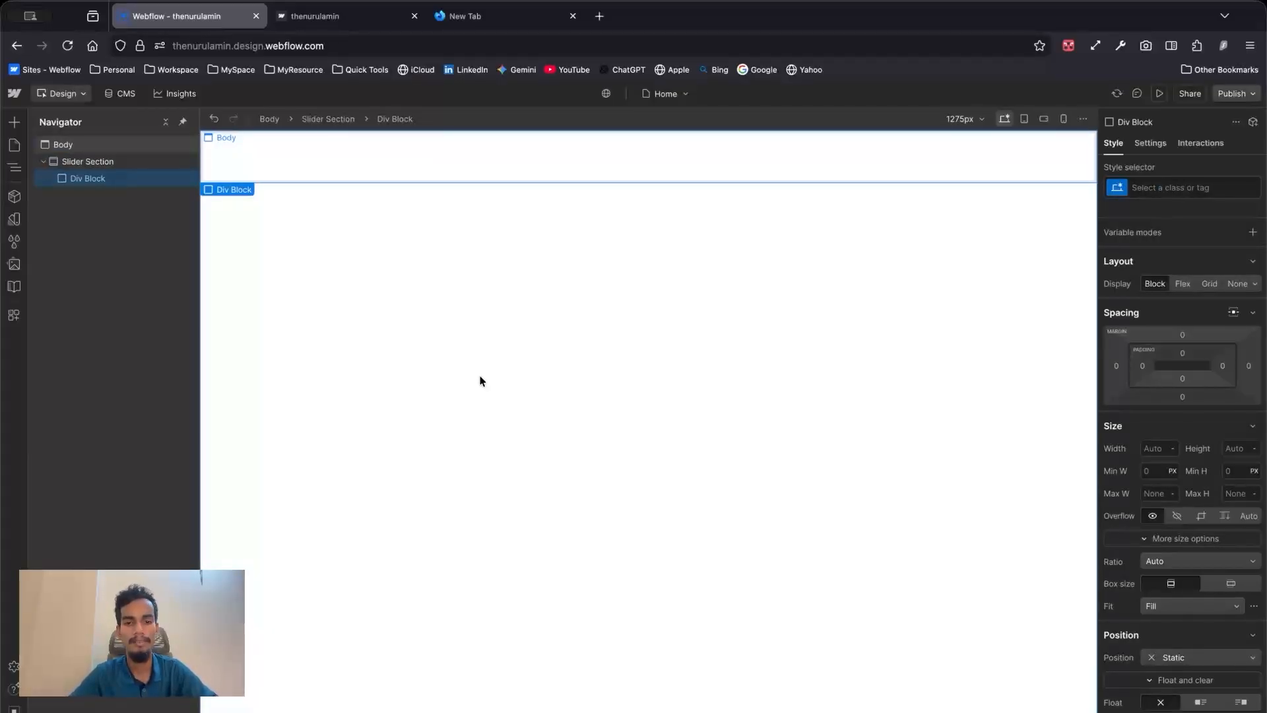
left_click(1162, 189)
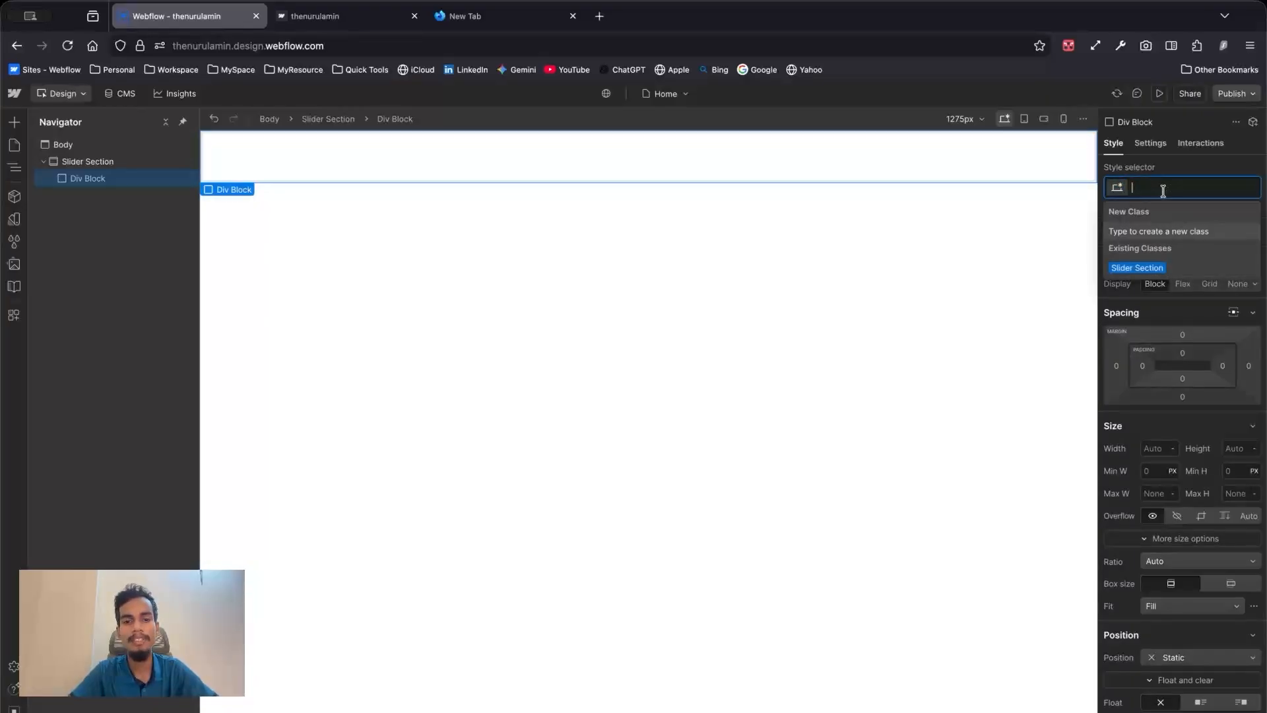
type("Bef")
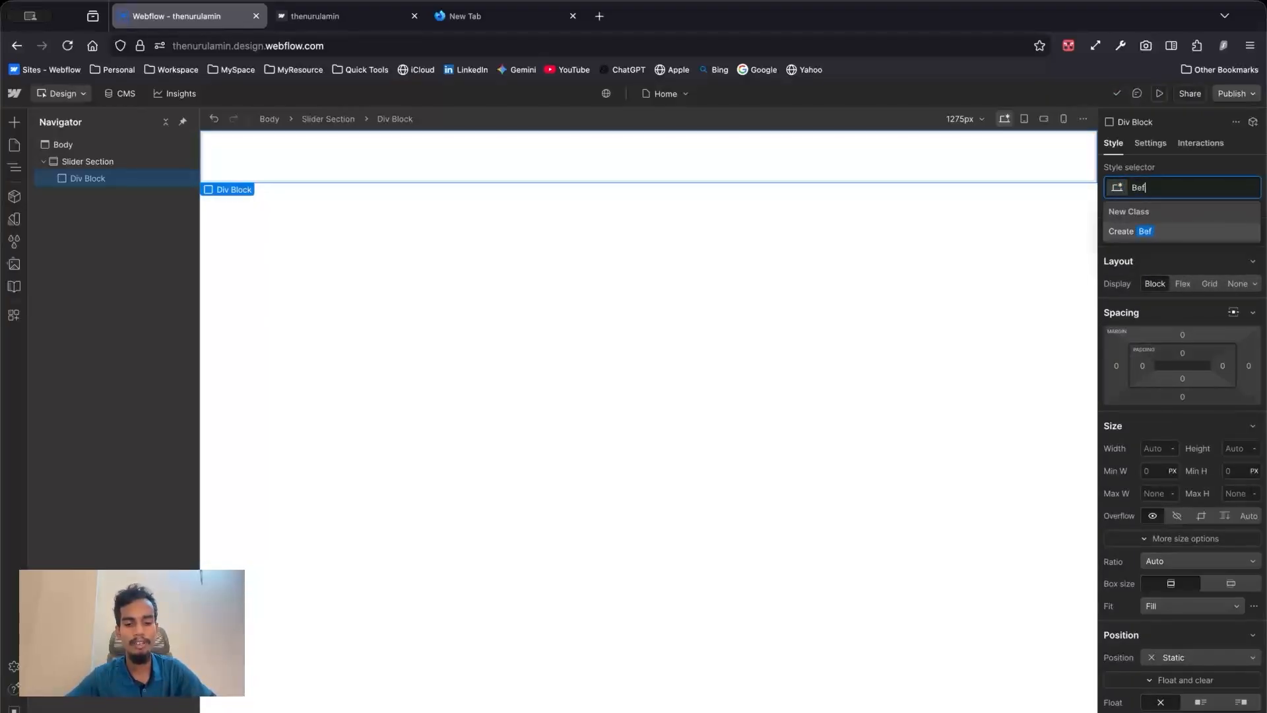
type("oreAfterWrapper")
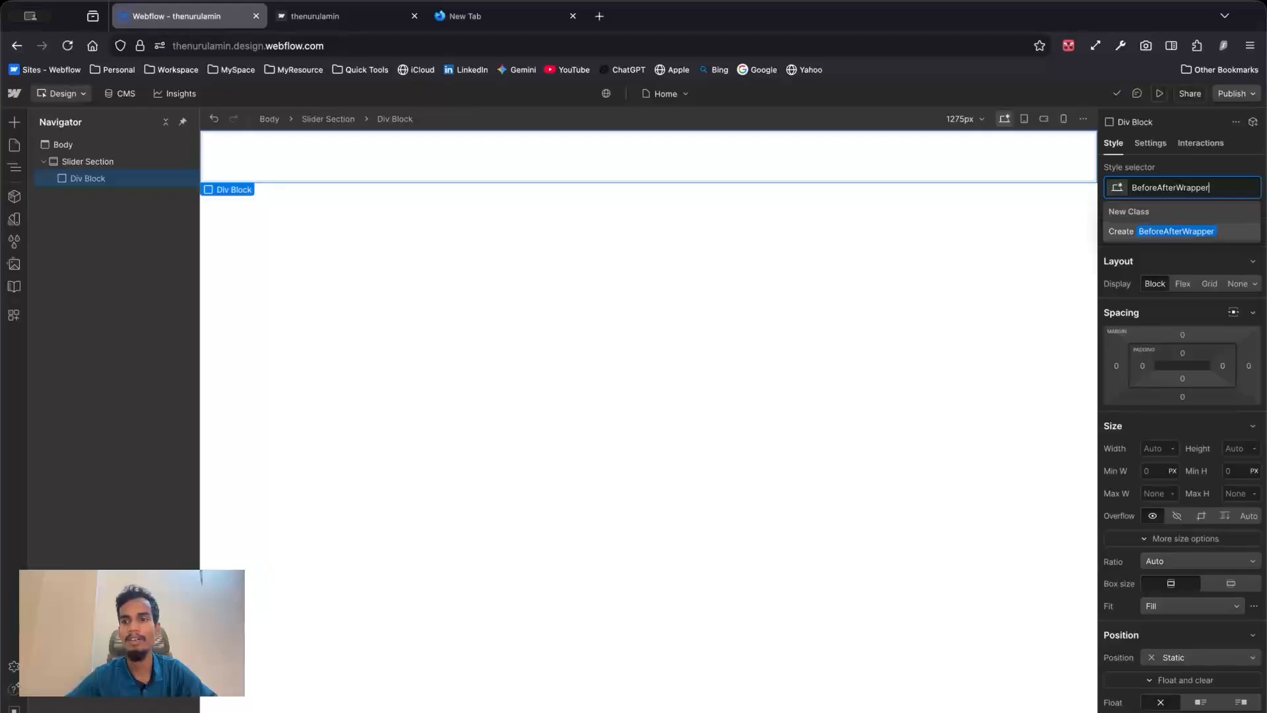
key("Return")
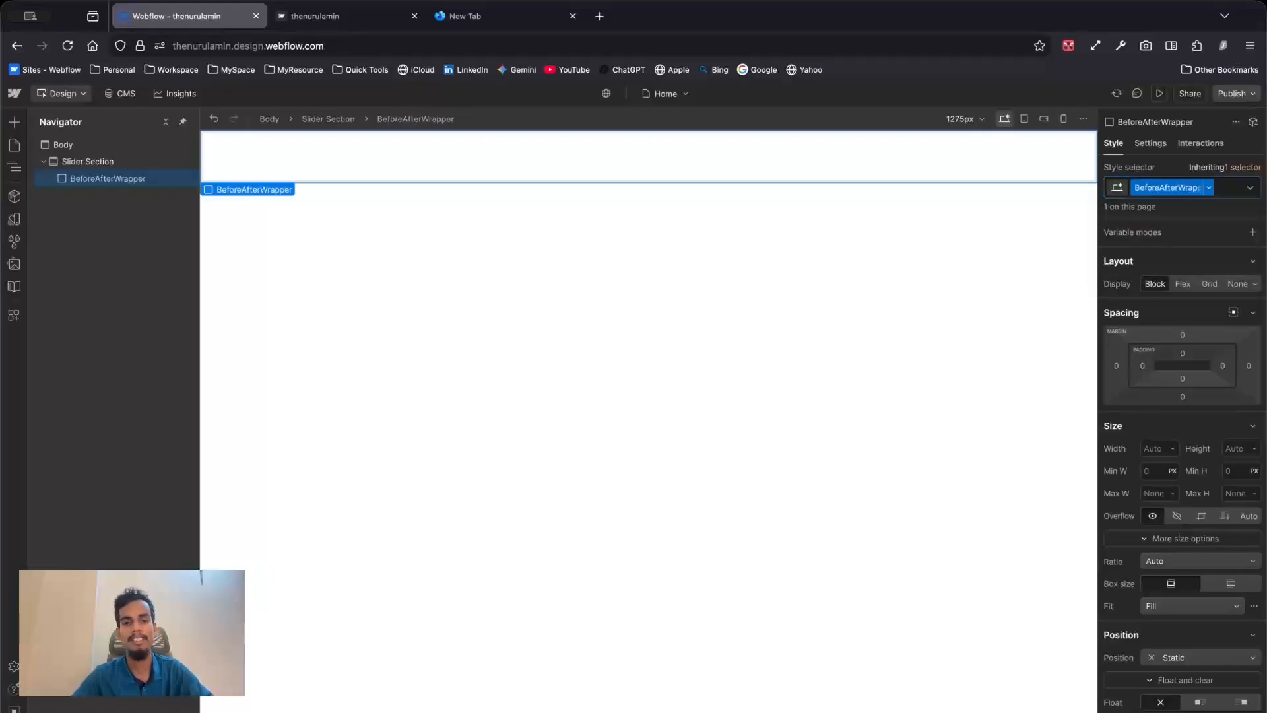
Step: Set the ID of the BeforeAfterWrapper div to bawrapper
left_click(1150, 143)
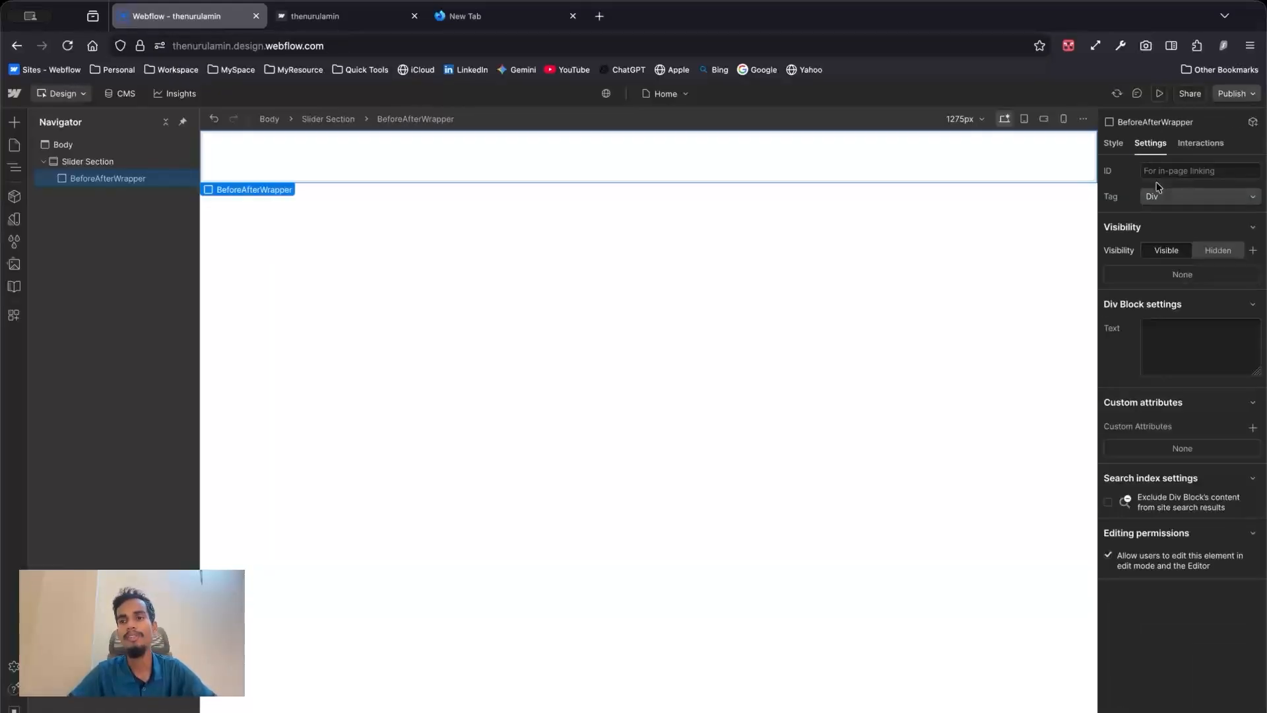
left_click(1165, 173)
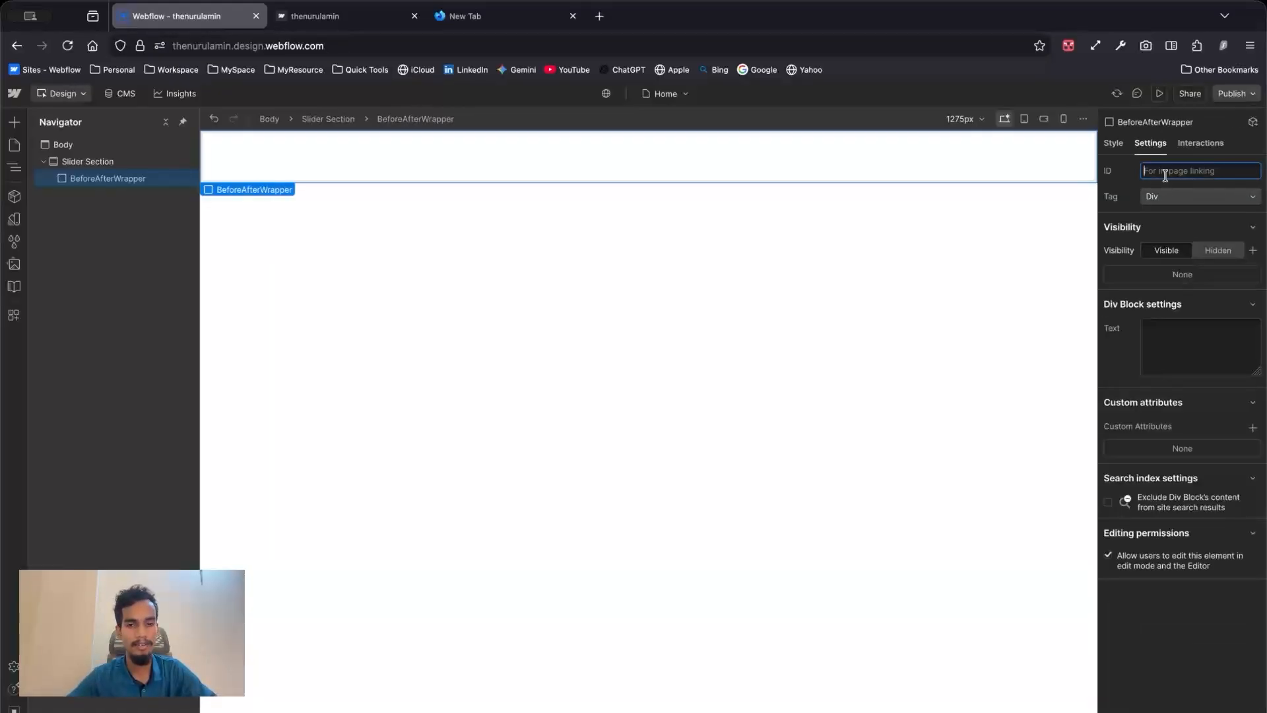
type("bawra")
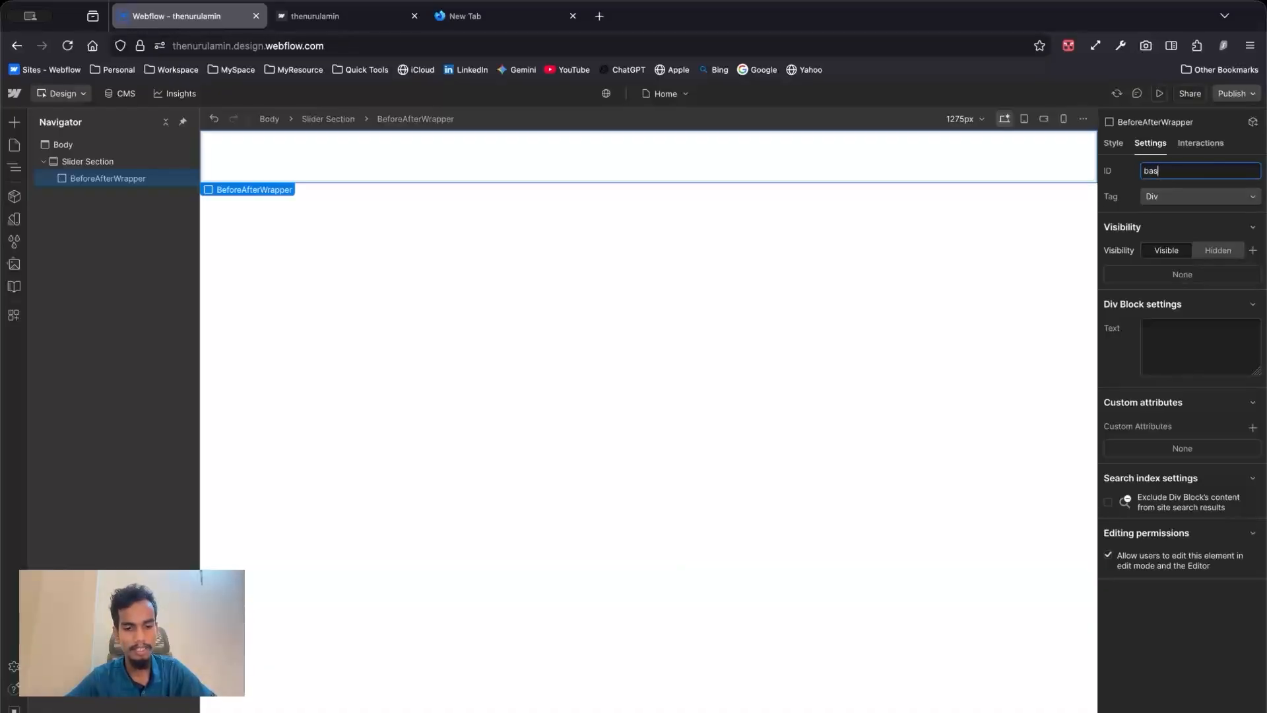
type("pper")
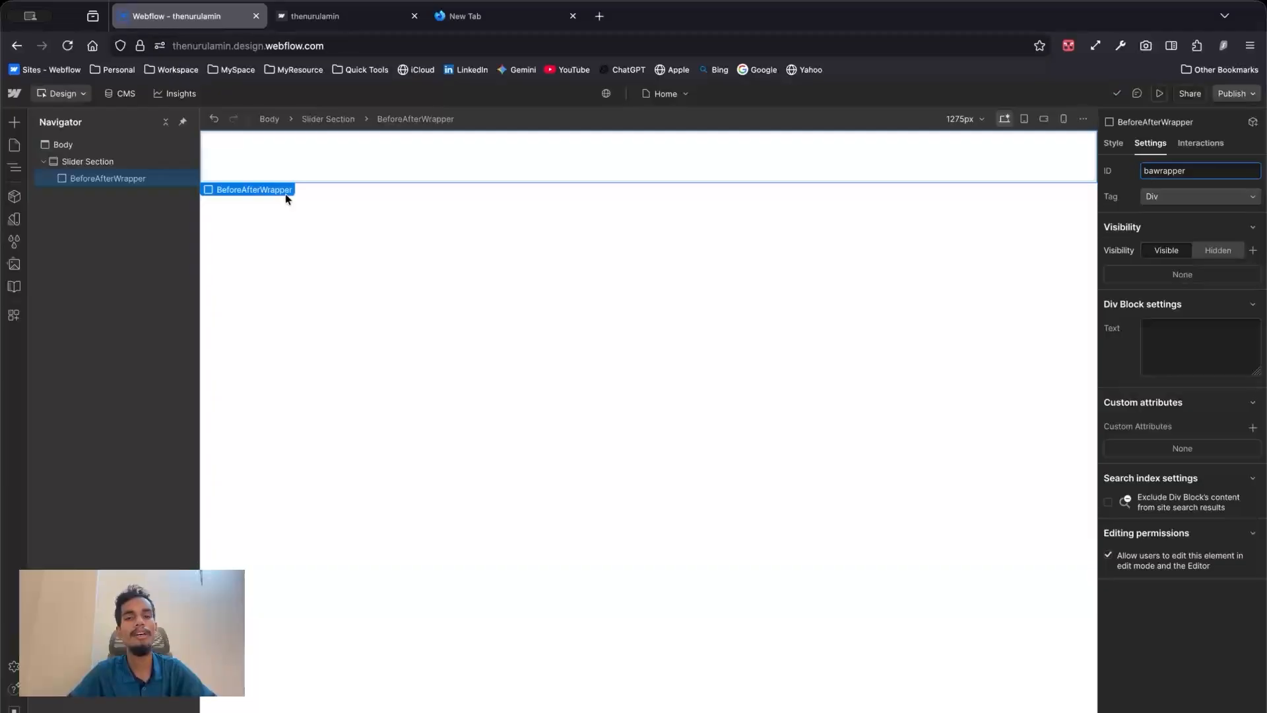
Step: Add a div block inside BeforeAfterWrapper and give it the new class BeforeMask
left_click(137, 175)
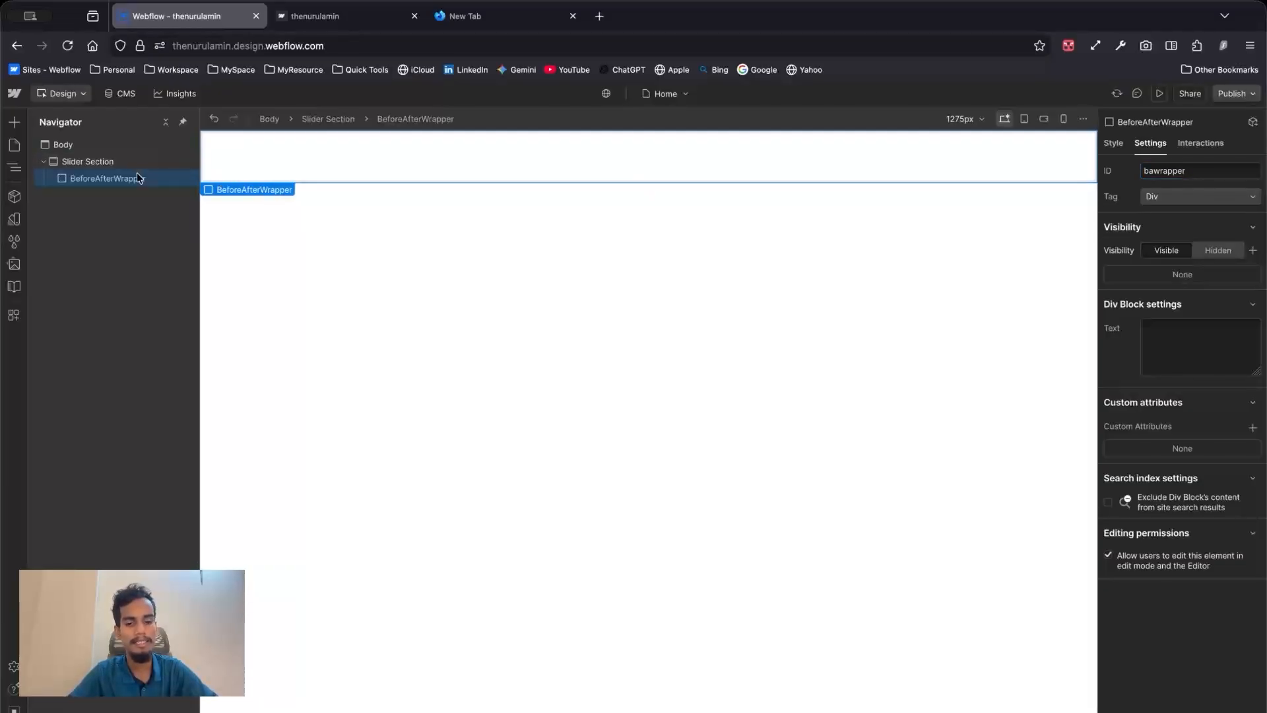
key("super+k")
type("div")
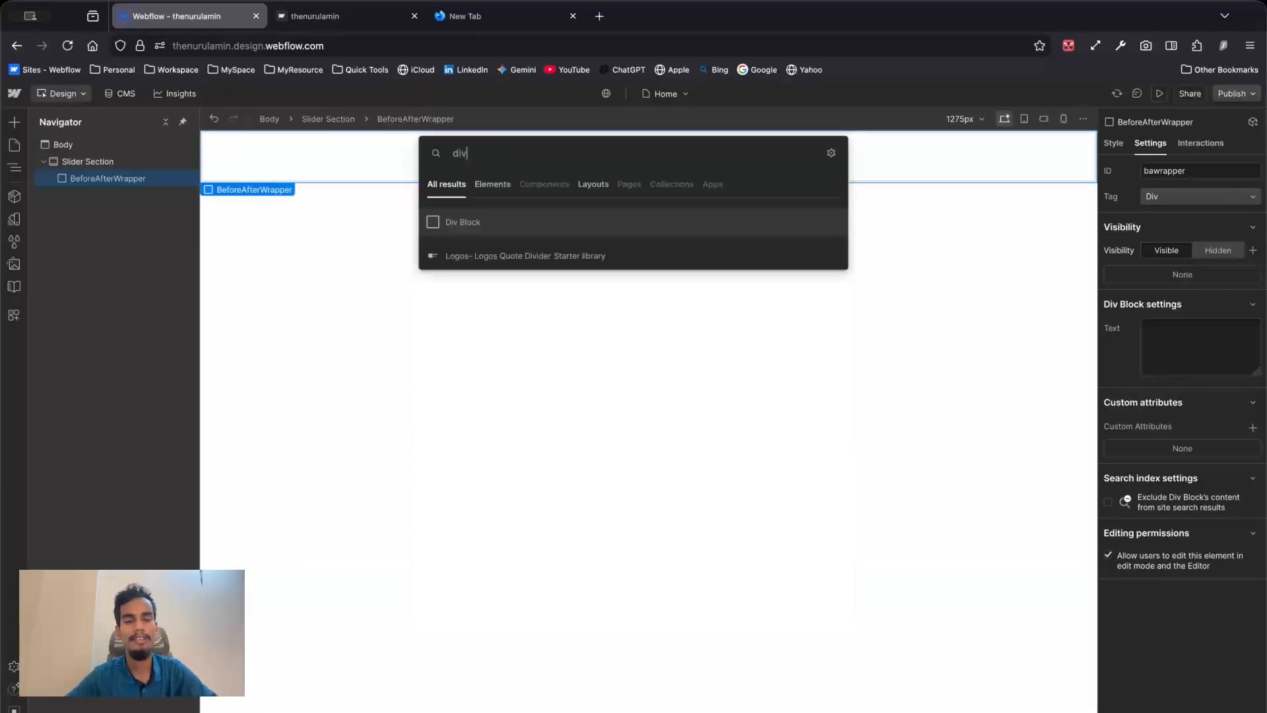
key("Return")
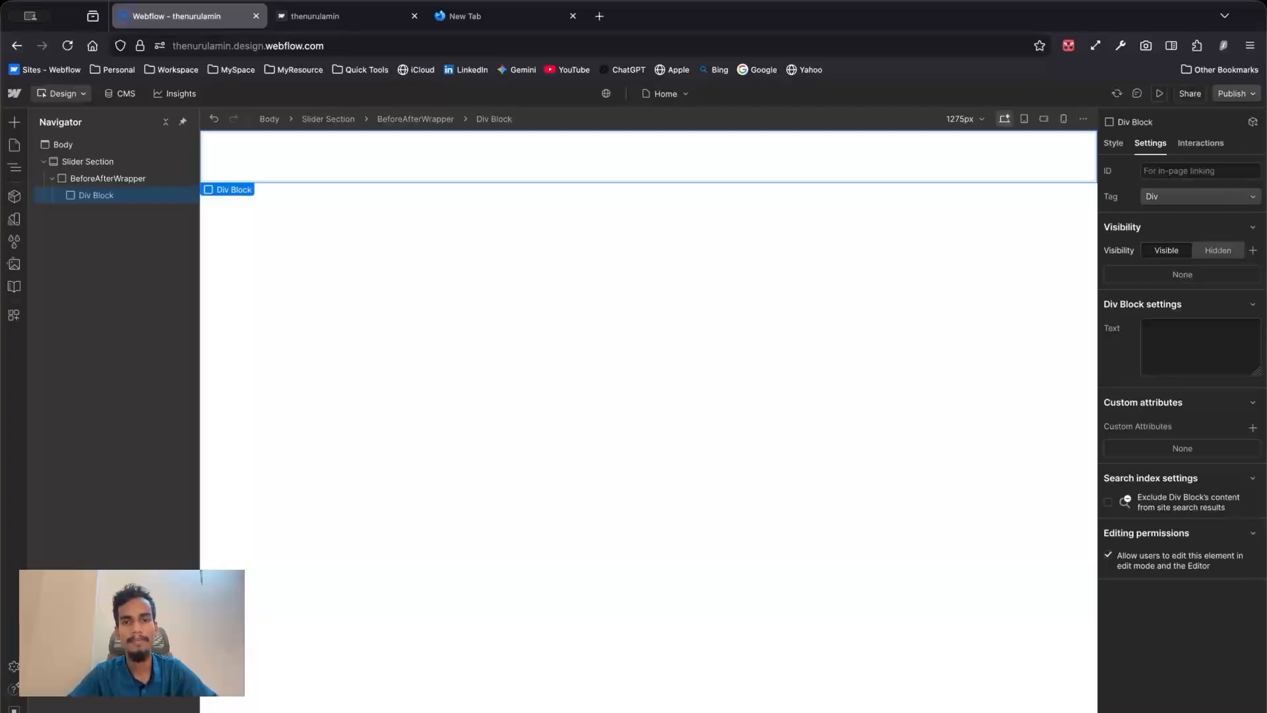
left_click(1115, 145)
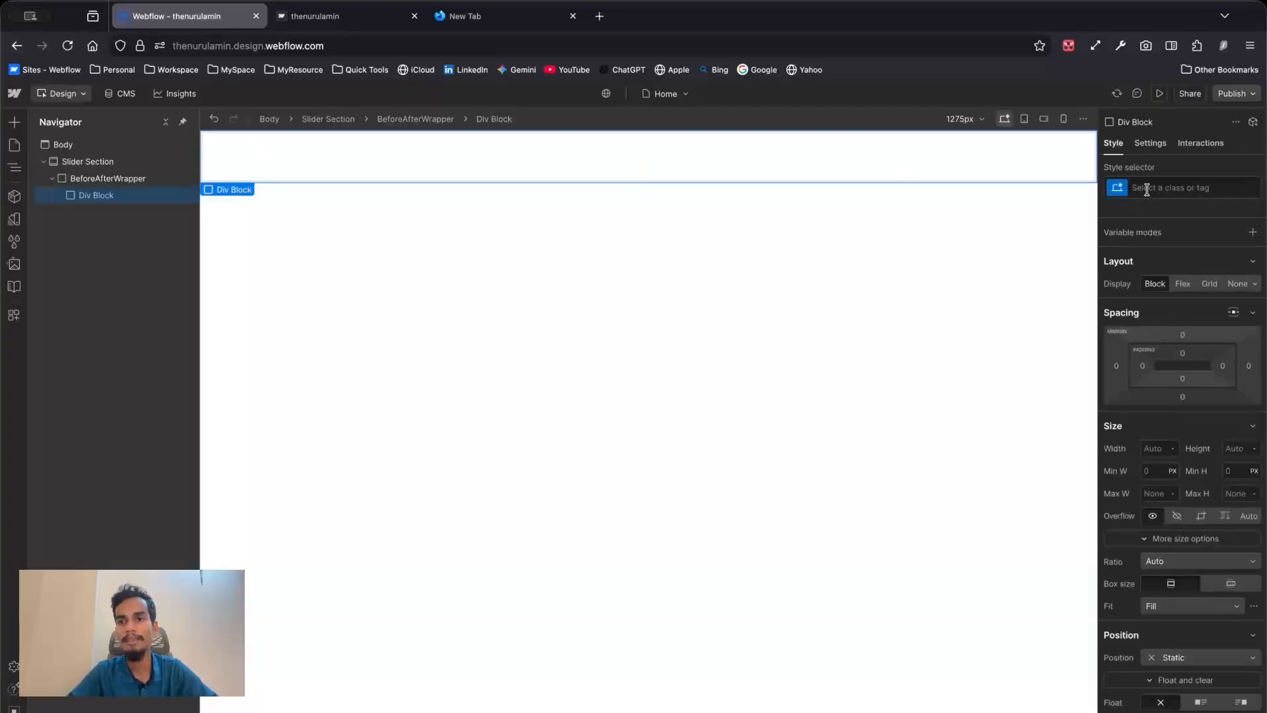
left_click(1147, 188)
type("B")
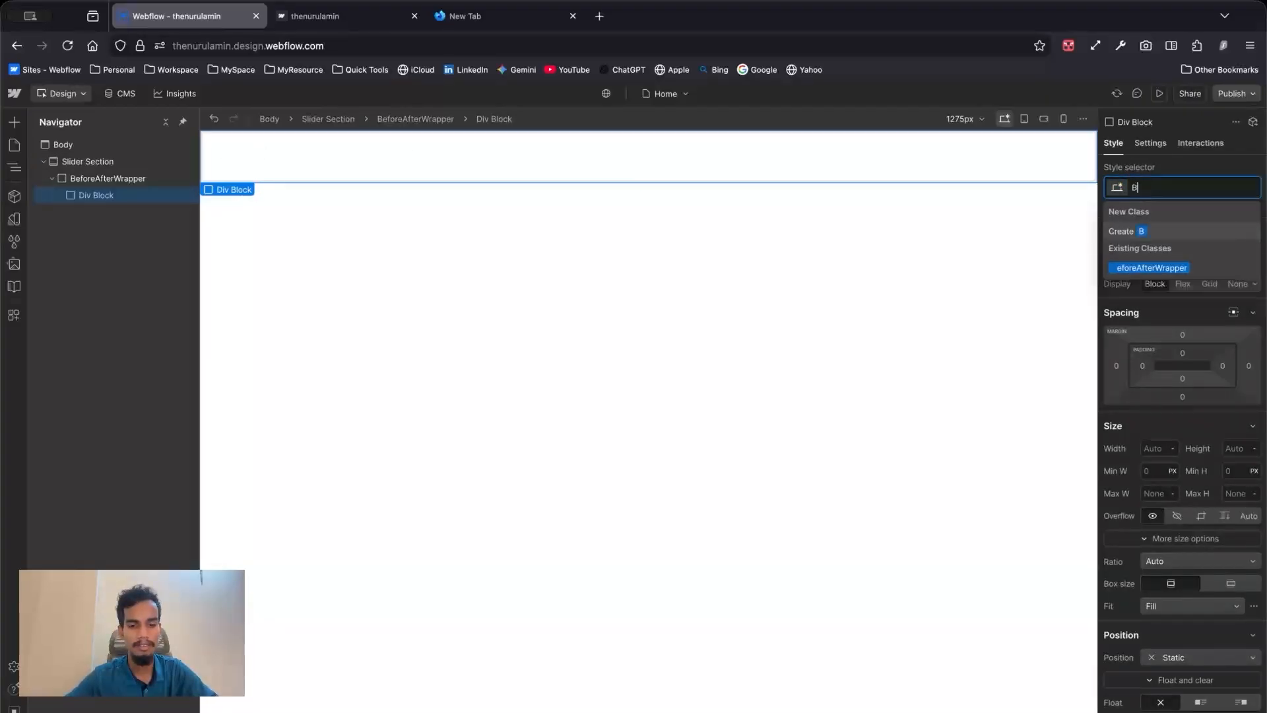
type("efore")
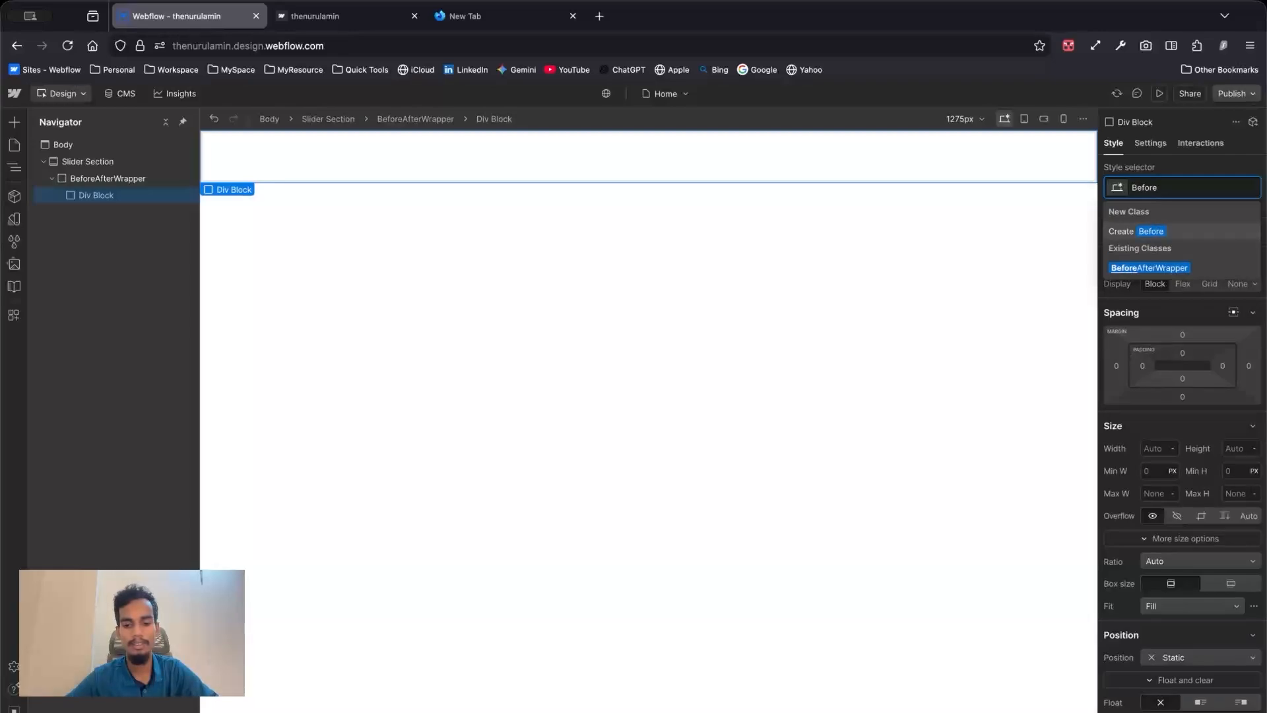
type("Mask")
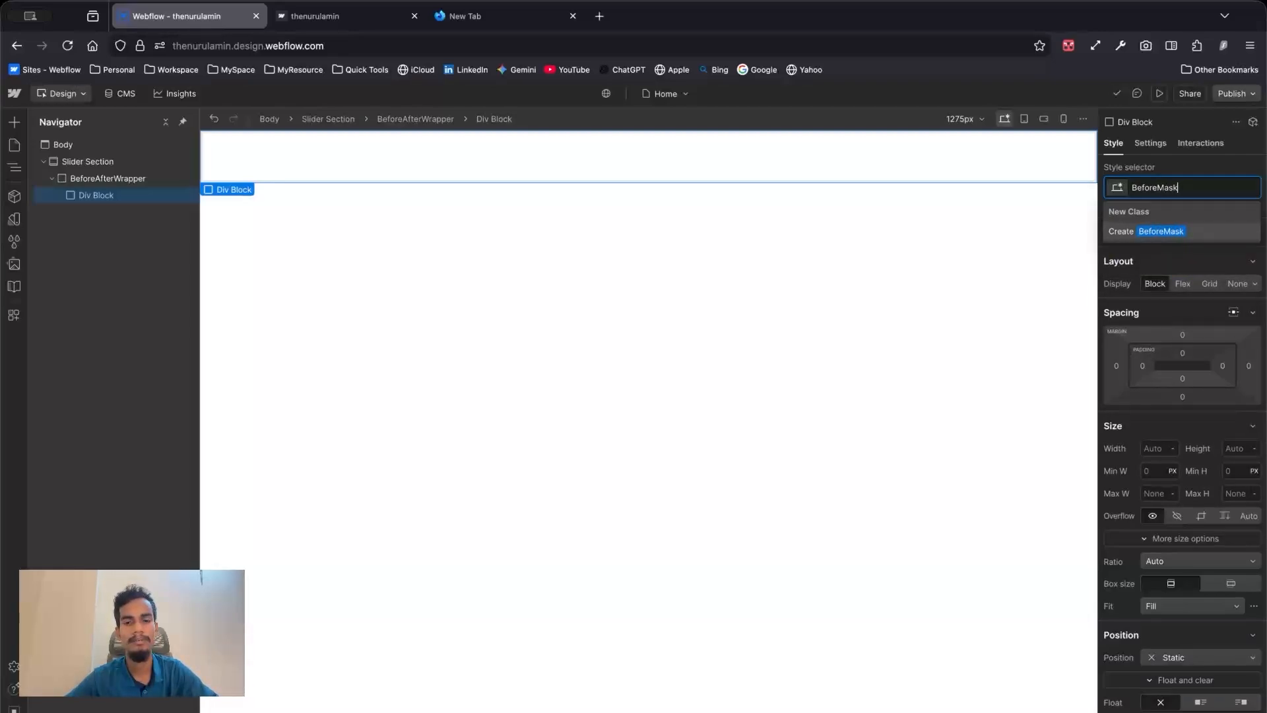
key("Return")
Step: Set the ID of the BeforeMask div to beforeMask
left_click(1150, 144)
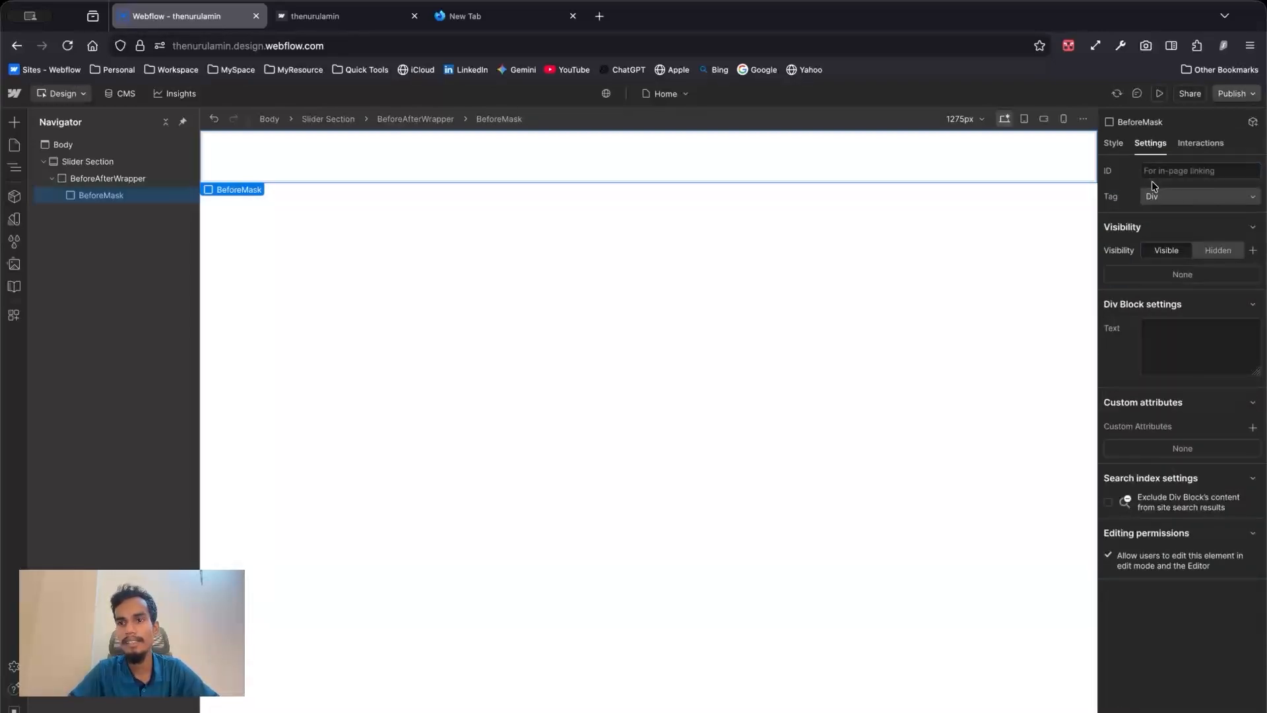
left_click(1153, 173)
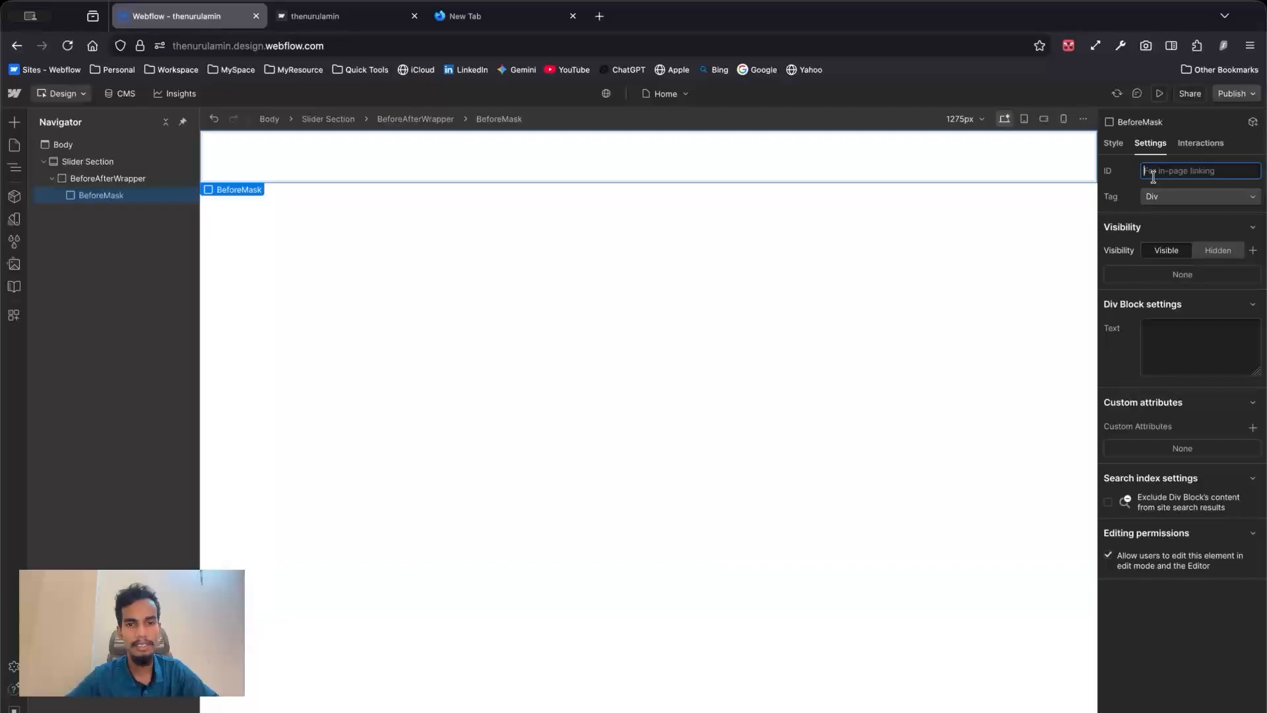
type("beforeMask")
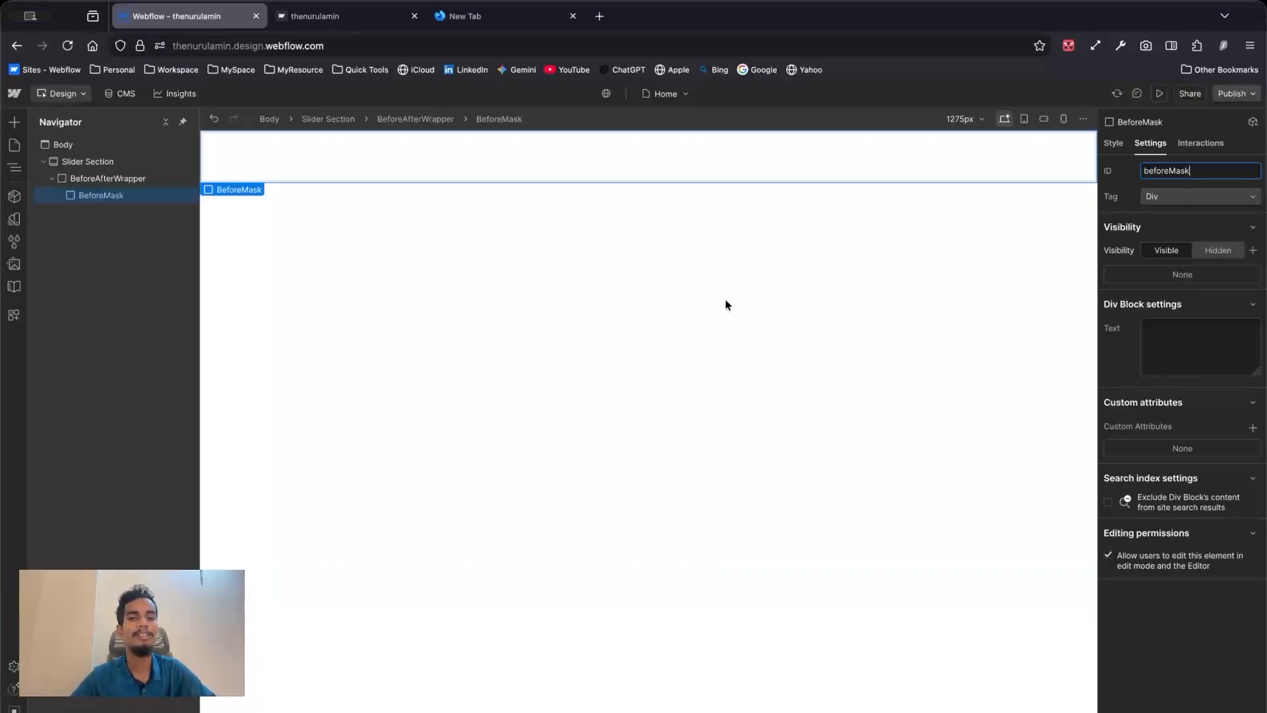
Step: Insert an image element inside the BeforeMask div
left_click(121, 202)
key("super+k")
type("ima")
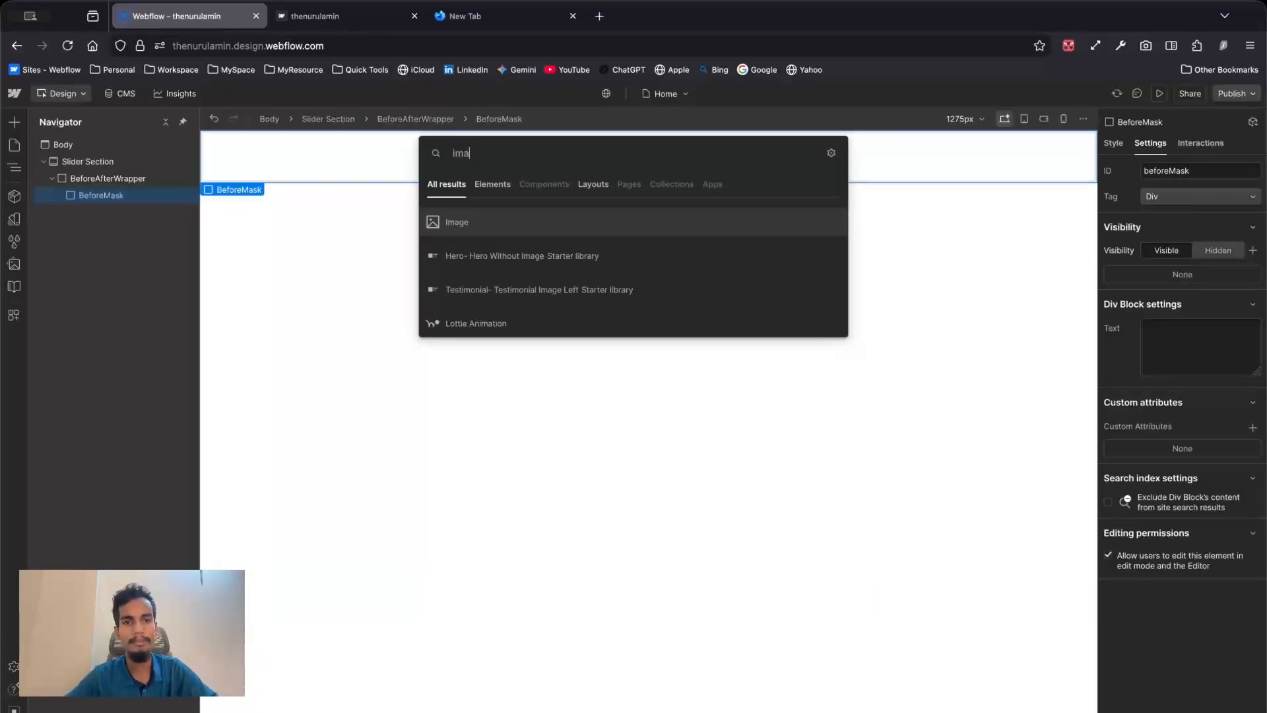
key("Return")
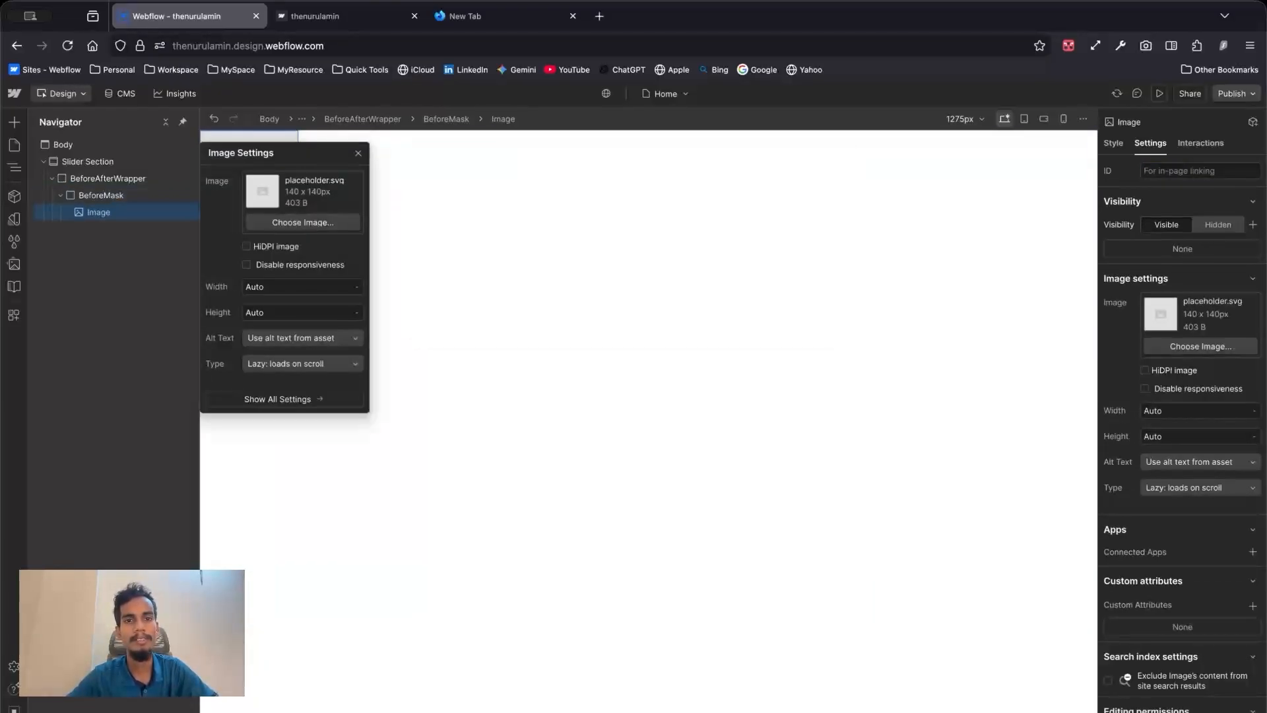
left_click(1170, 351)
left_click(102, 212)
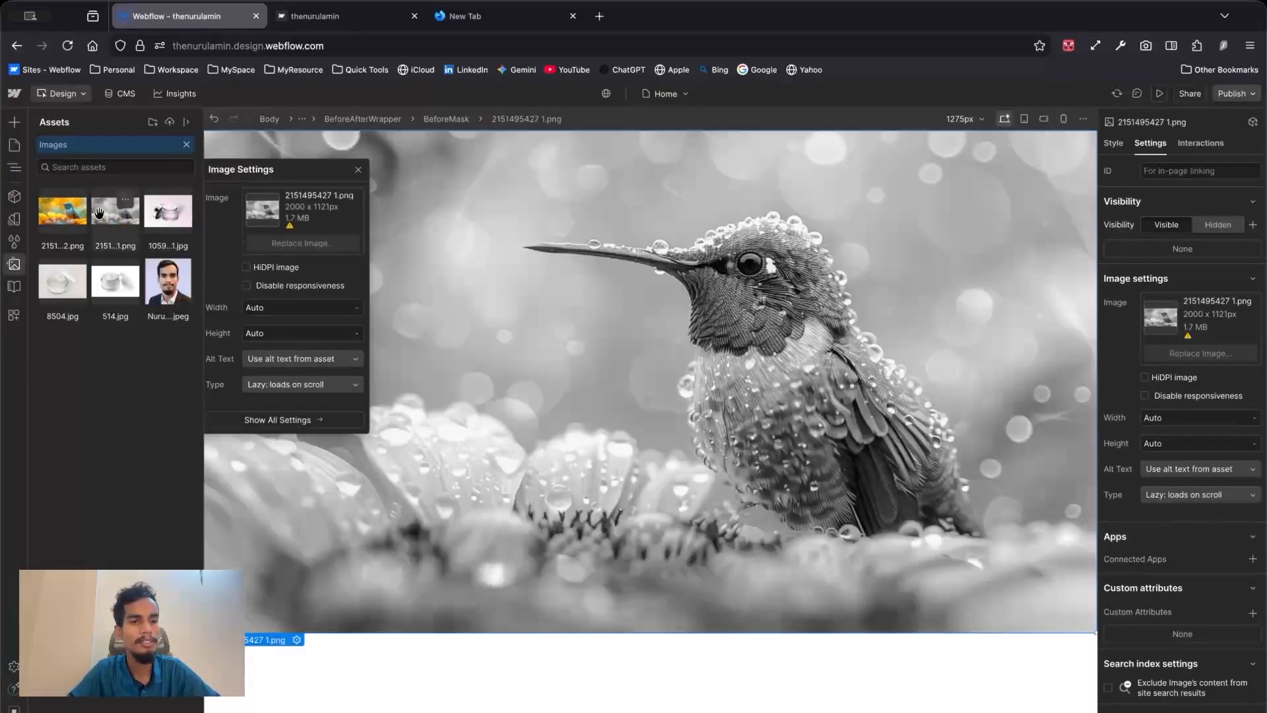
key("super+z")
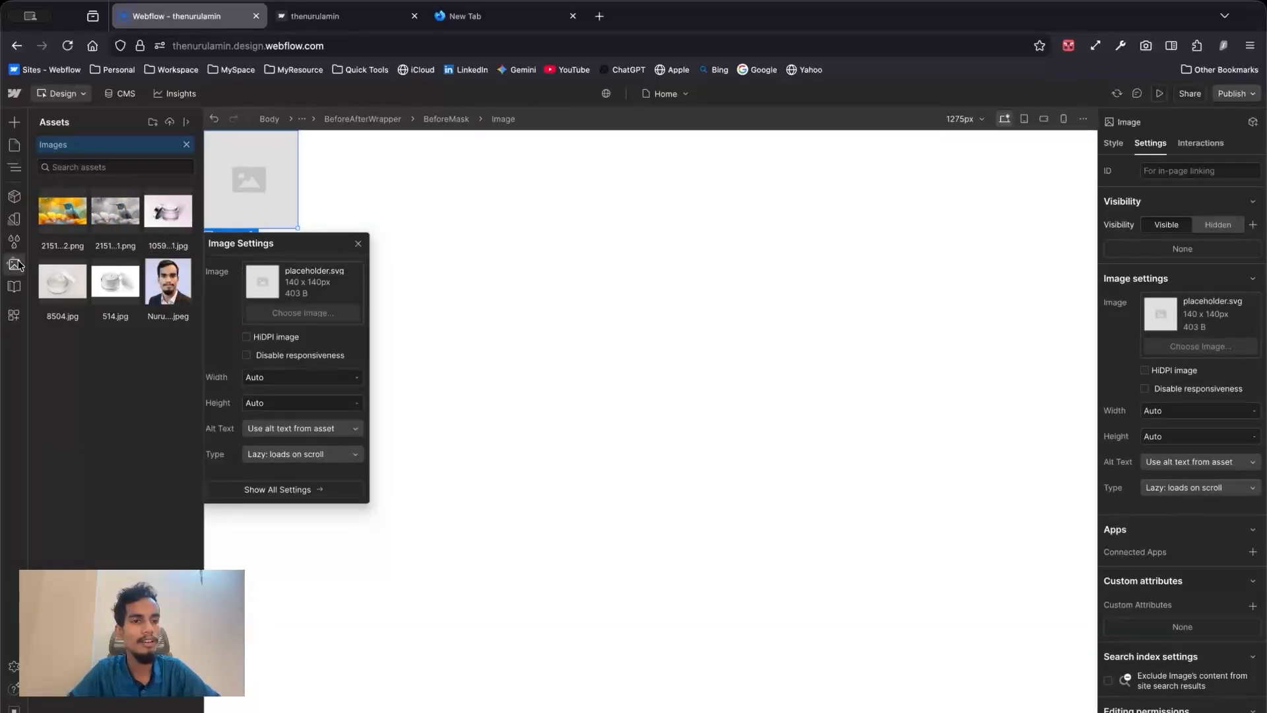
left_click(72, 206)
left_click(107, 212)
double_click(107, 214)
left_click(66, 215)
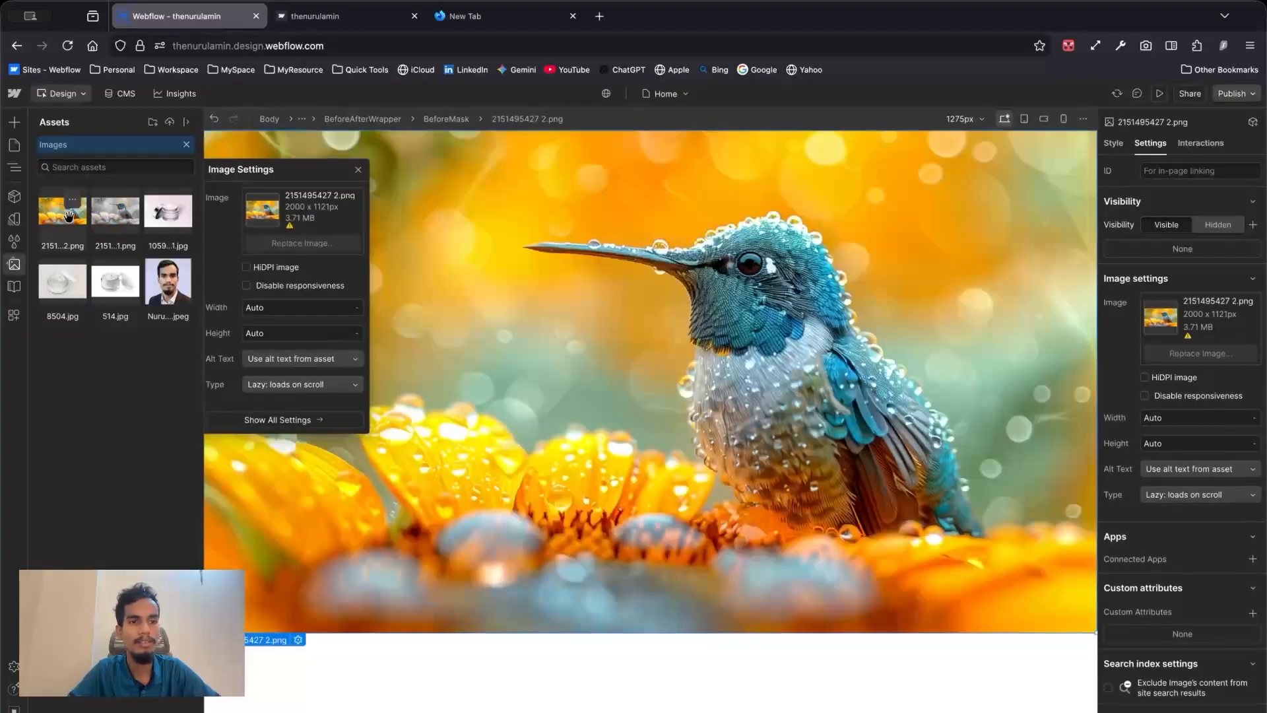
left_click(107, 216)
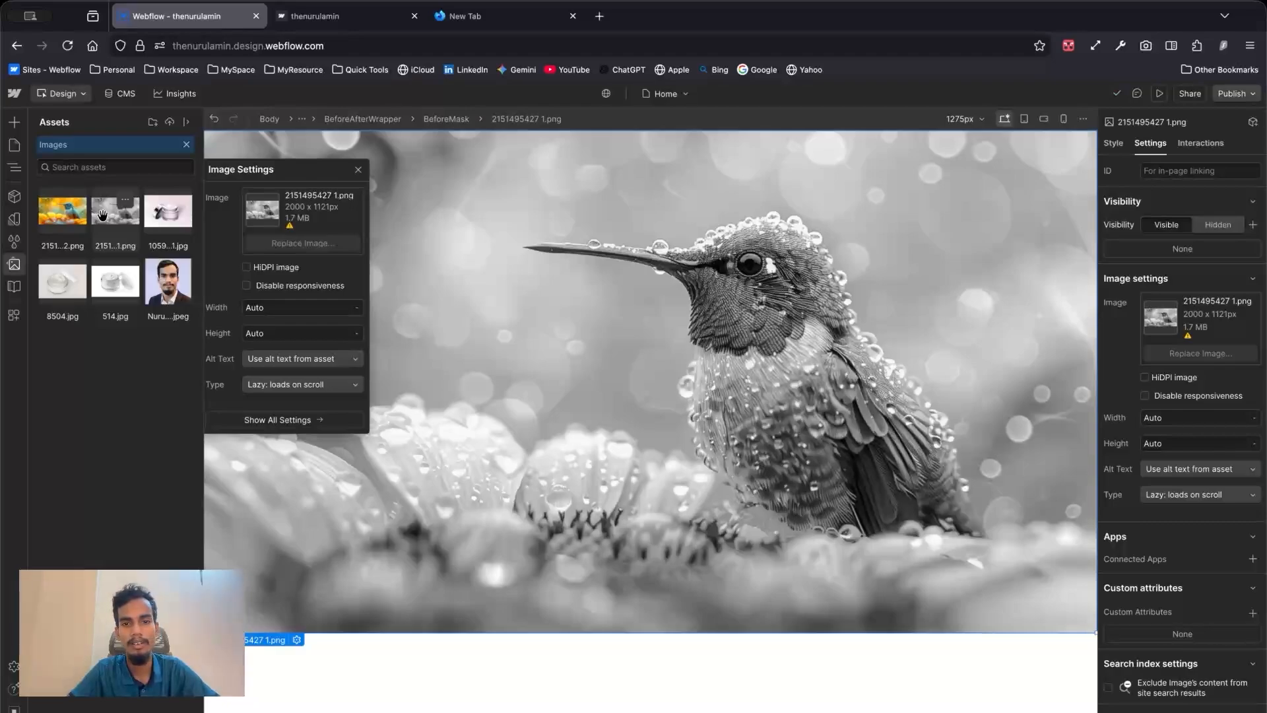
left_click(132, 208)
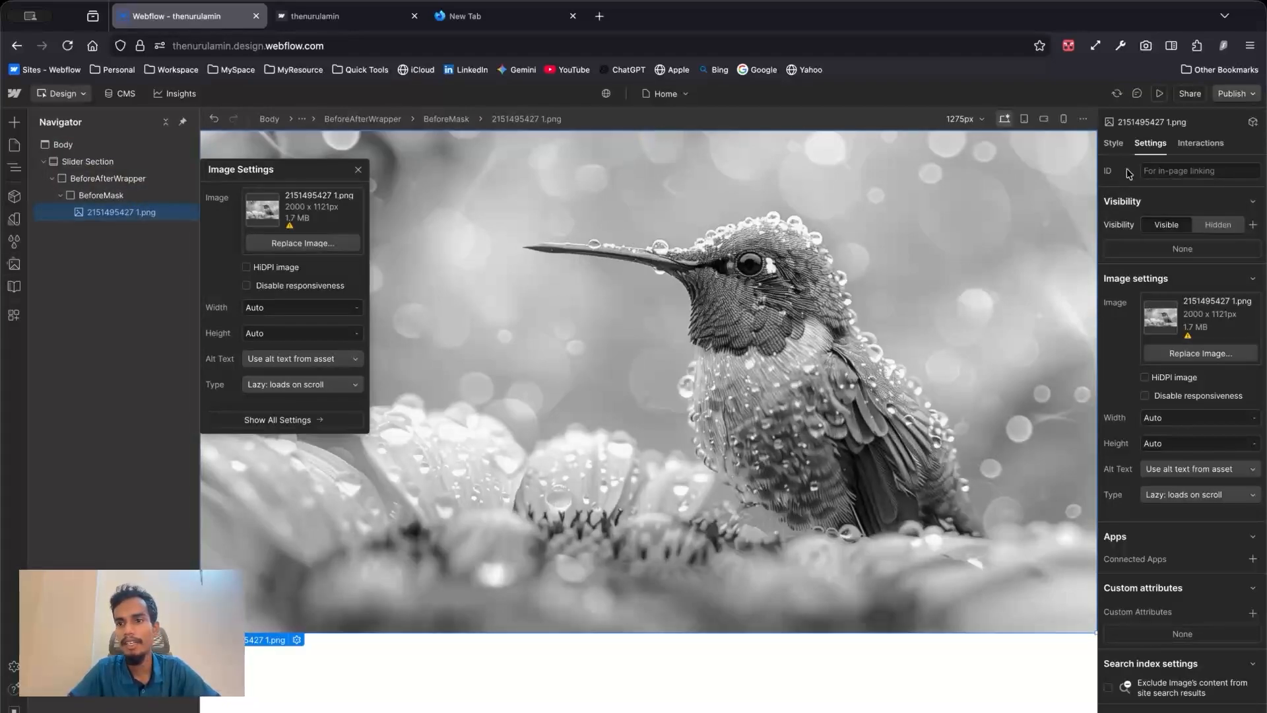
Step: Create the class img-before on the hummingbird image inside BeforeMask
left_click(1113, 143)
left_click(1151, 185)
type("img")
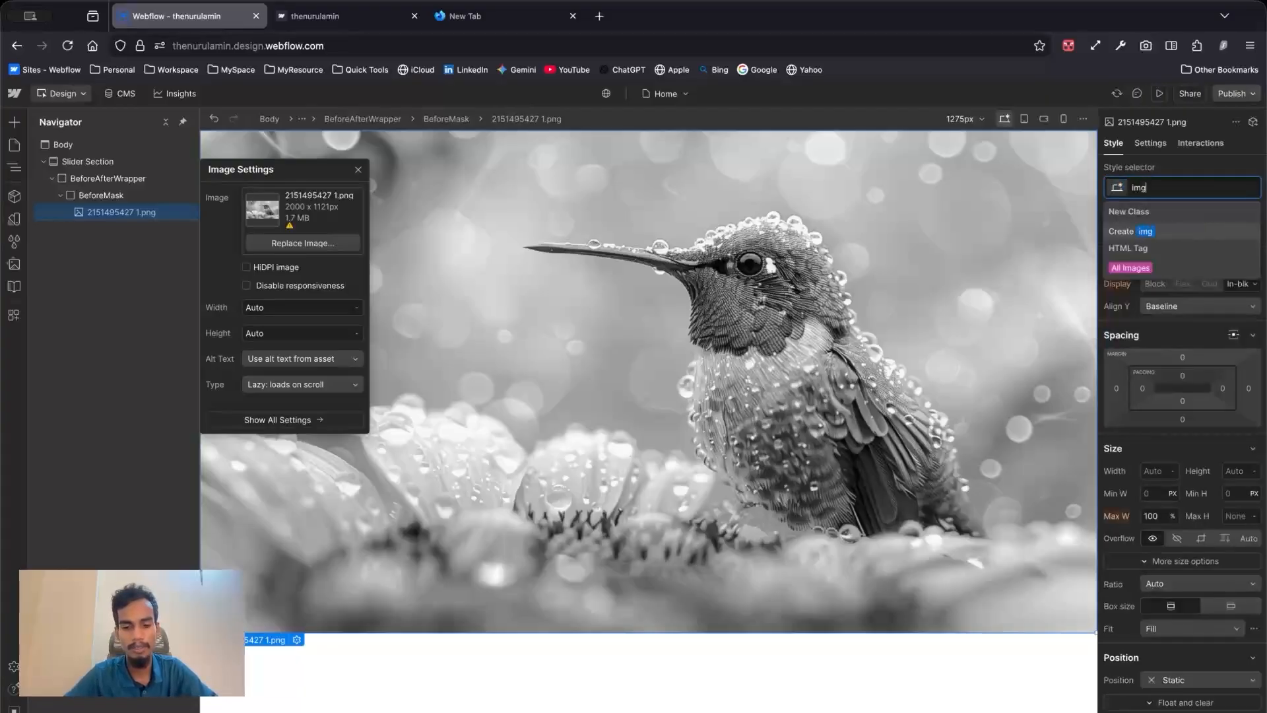
type("-before")
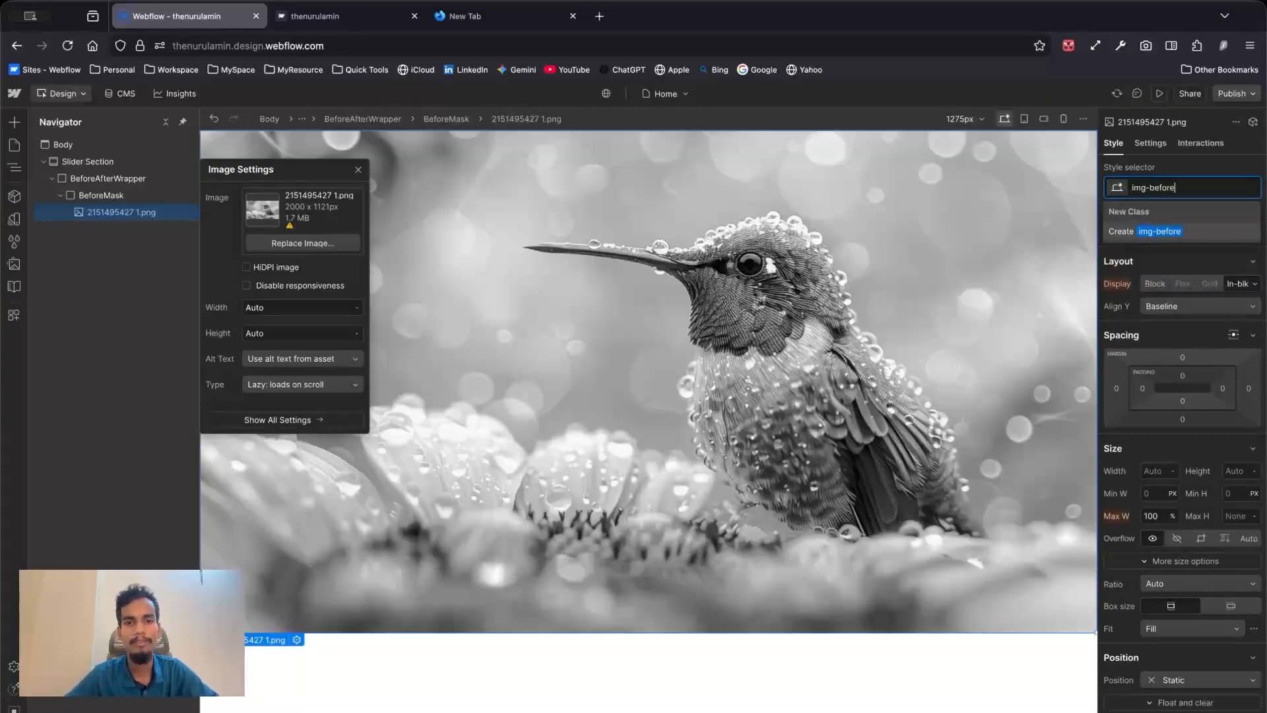
key("Return")
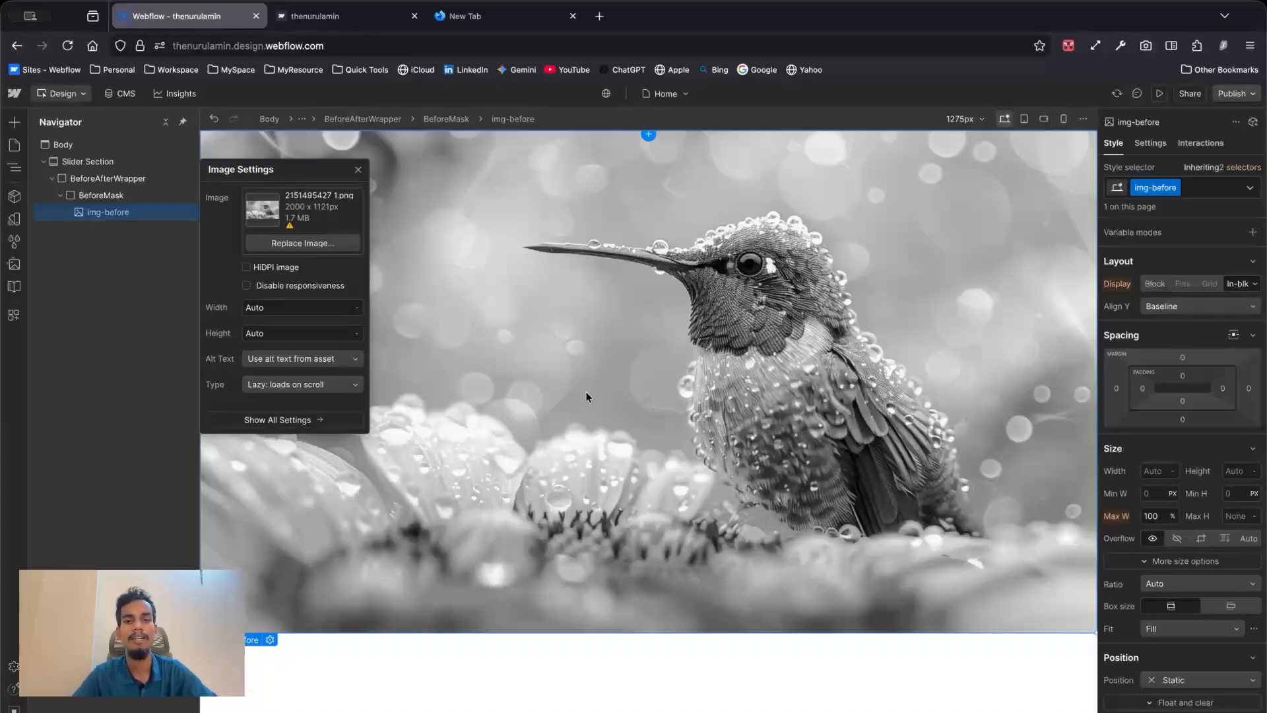
Step: Add a second div block inside BeforeAfterWrapper and give it the new class AfterMask
left_click(88, 184)
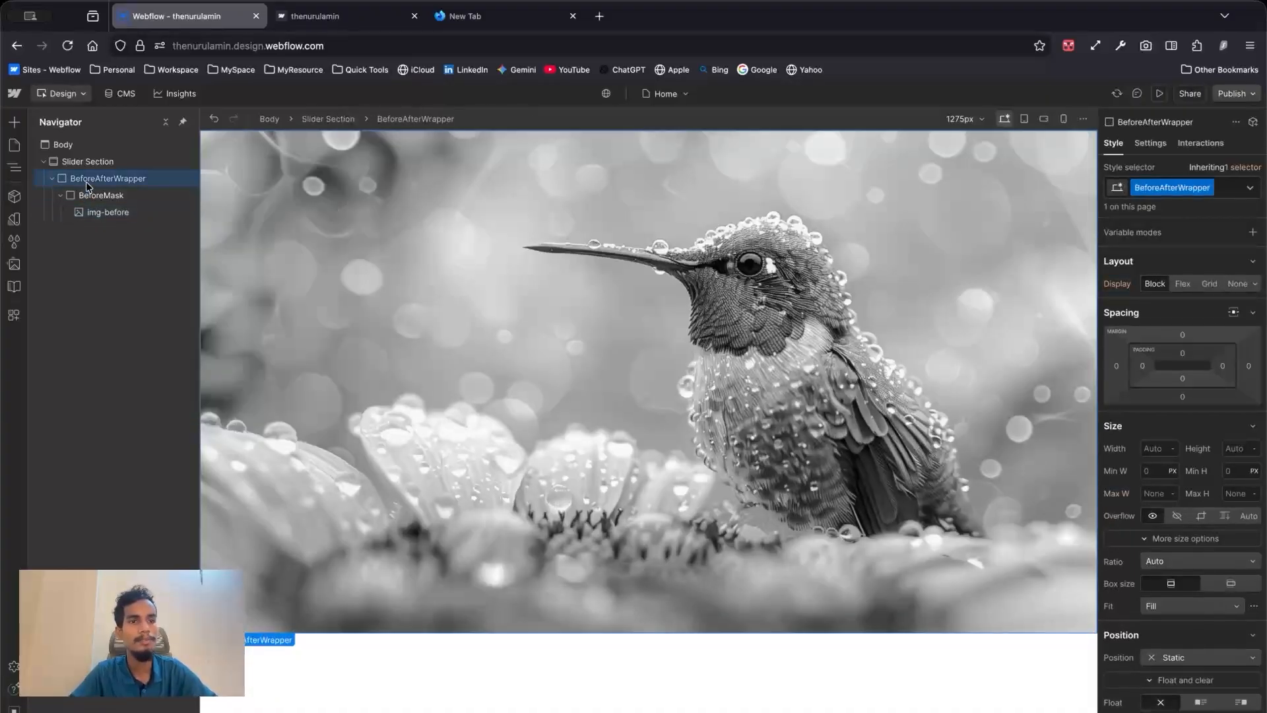
key("super+k")
type("div")
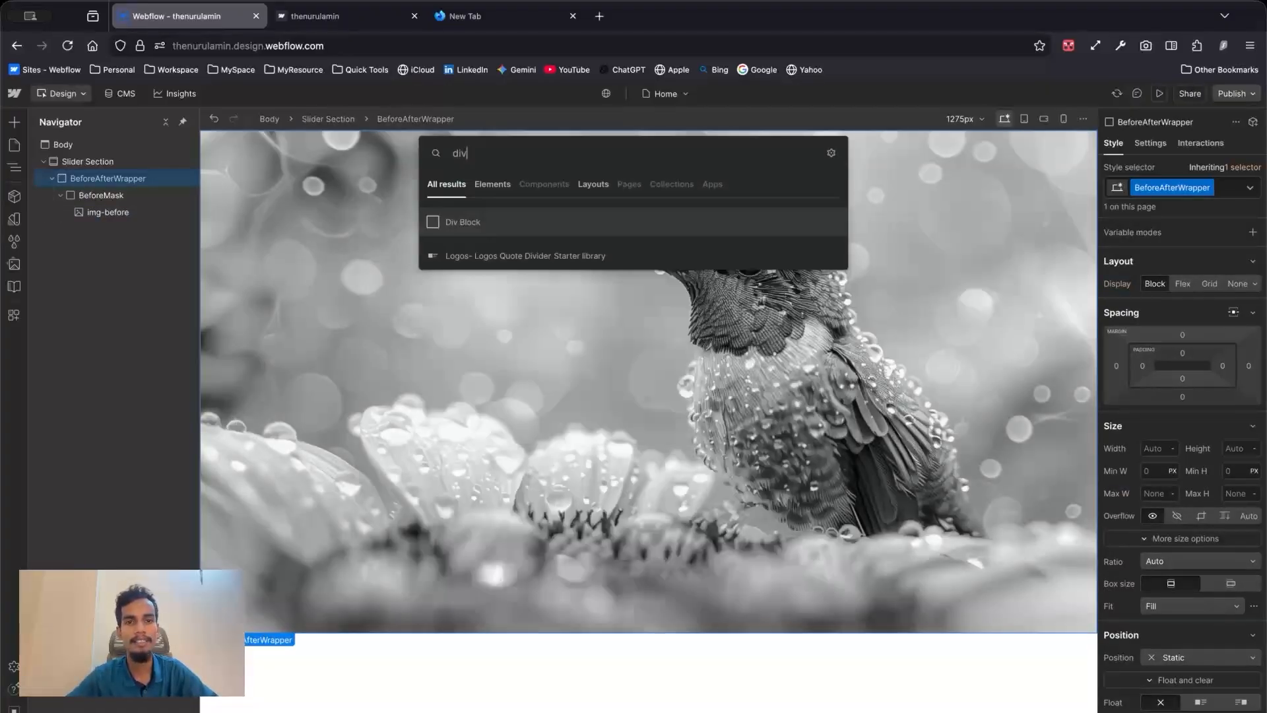
key("Return")
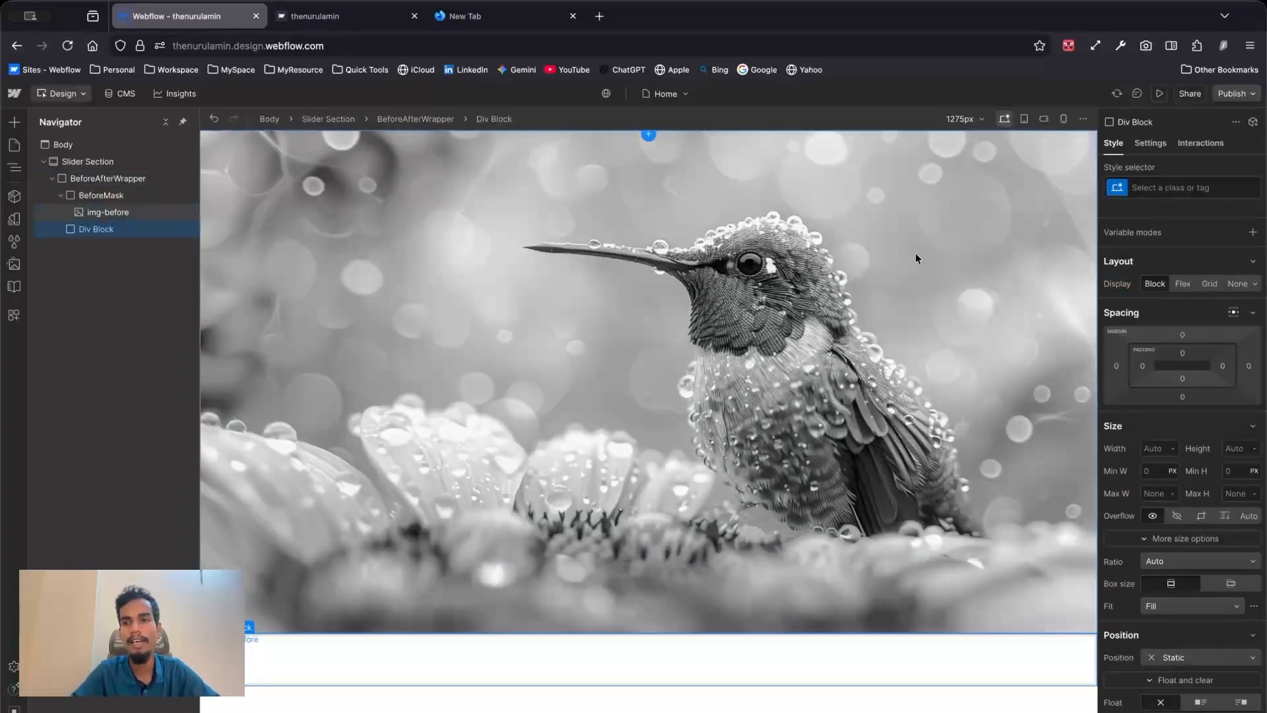
left_click(1146, 190)
type("Af")
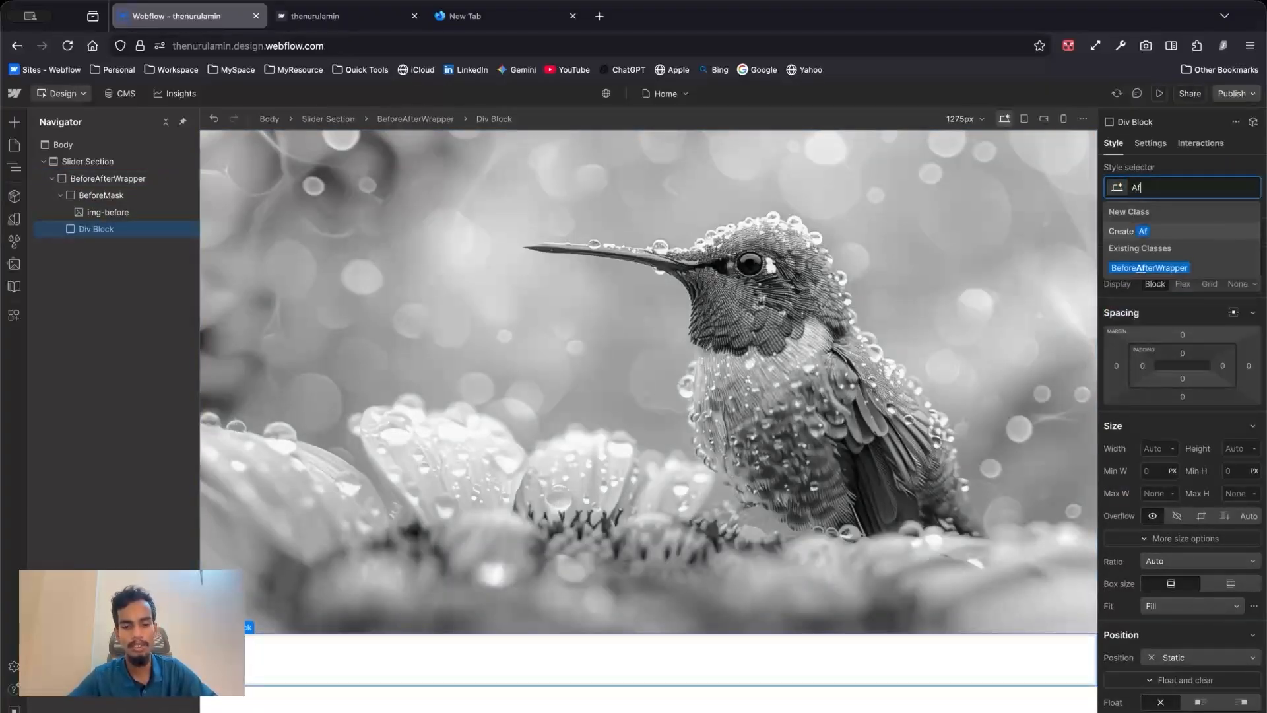
type("terMask")
key("Return")
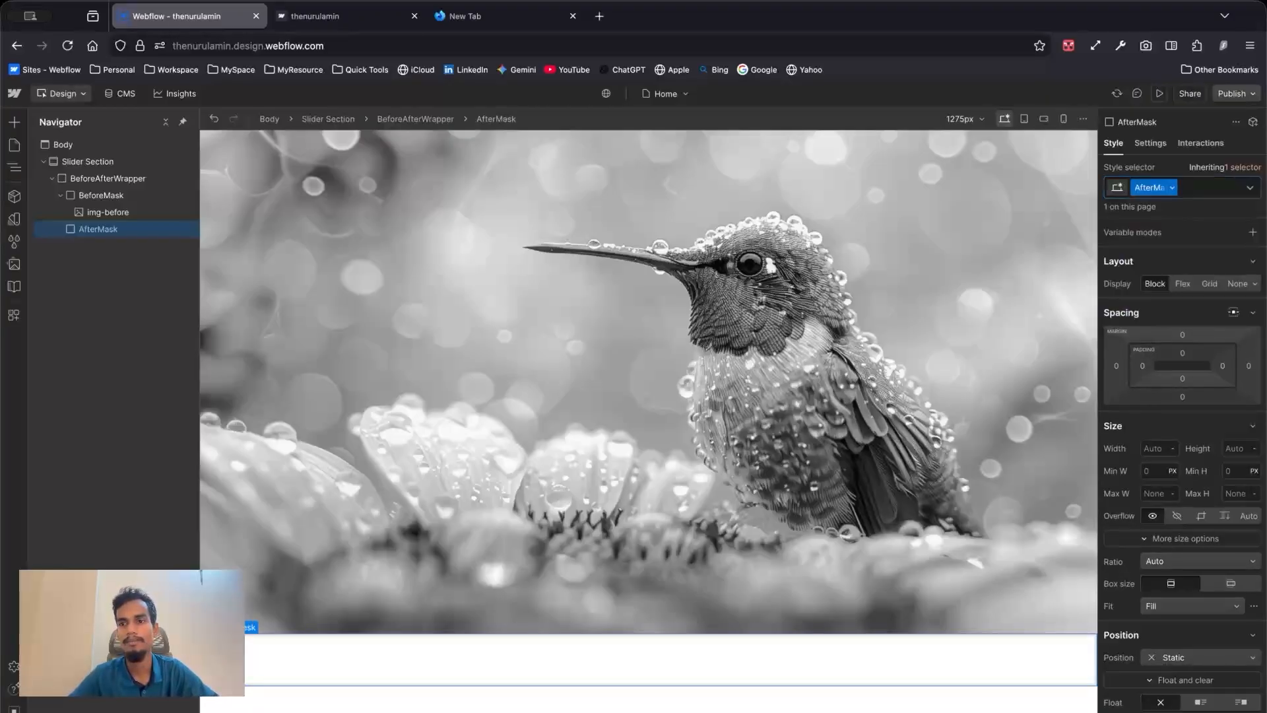
Step: Set the element ID of the AfterMask div to afterMask
left_click(1150, 142)
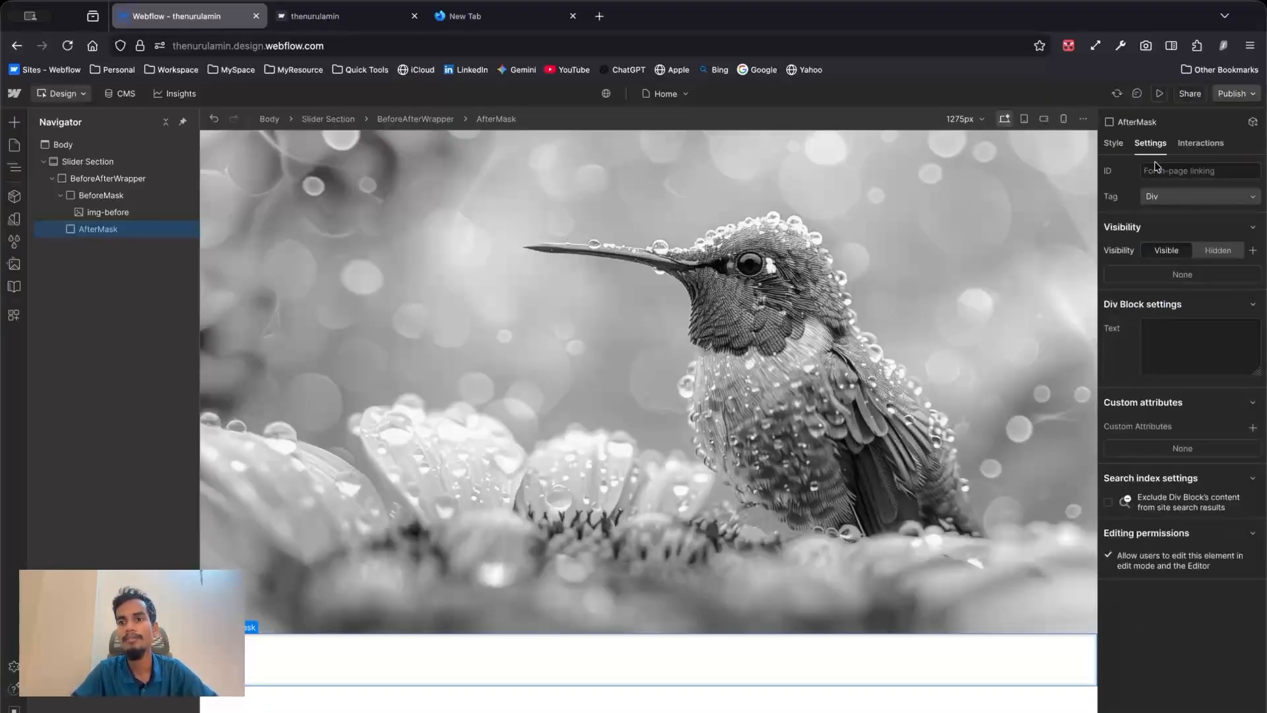
left_click(1156, 169)
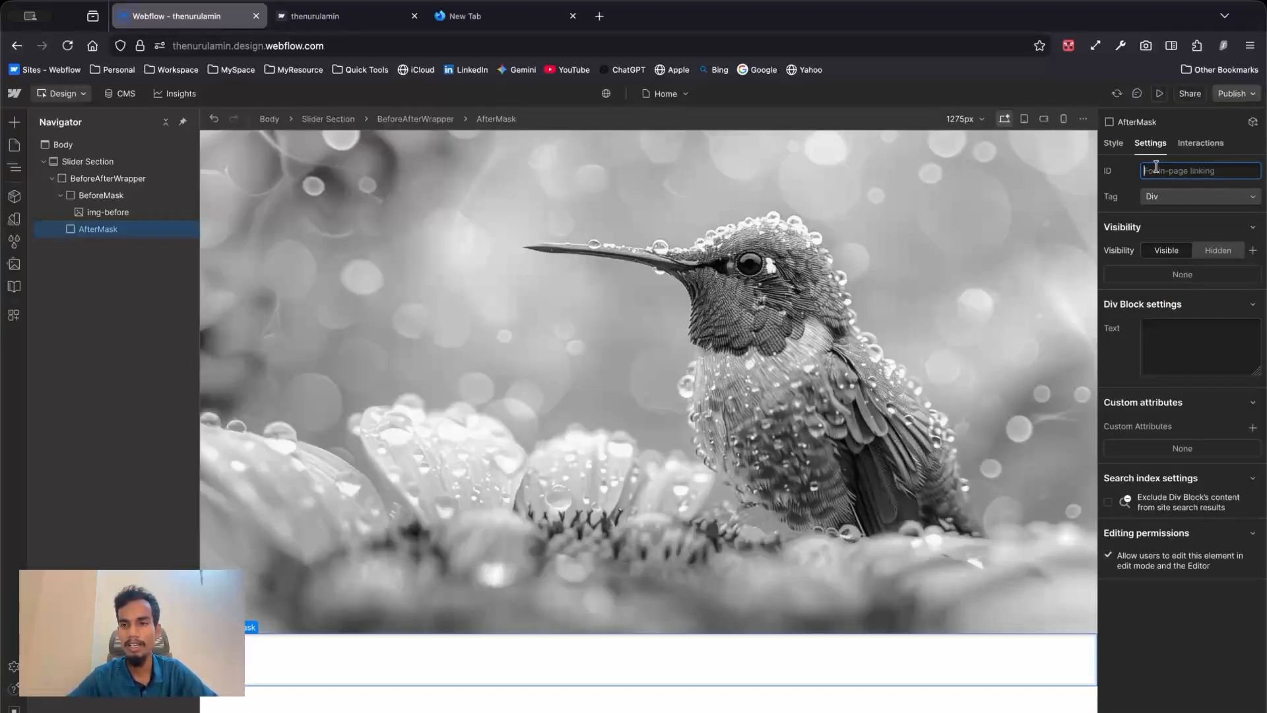
type("afterMask")
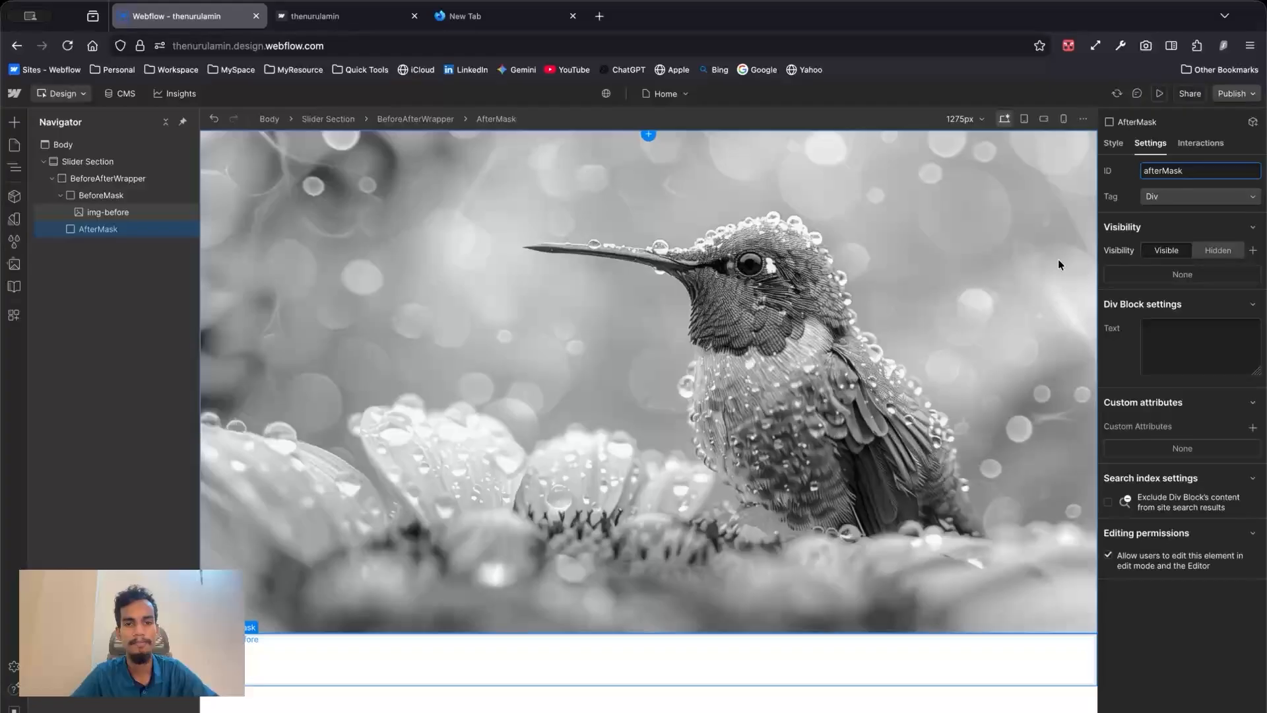
key("super+k")
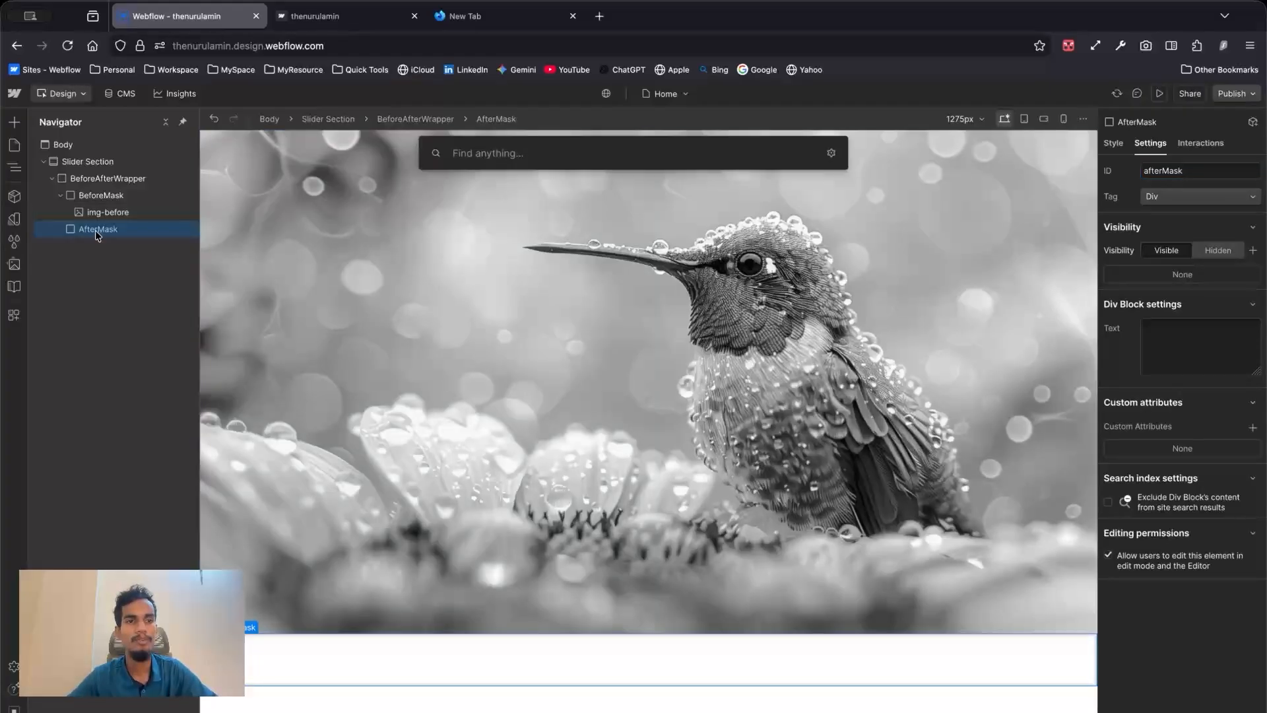
type("im")
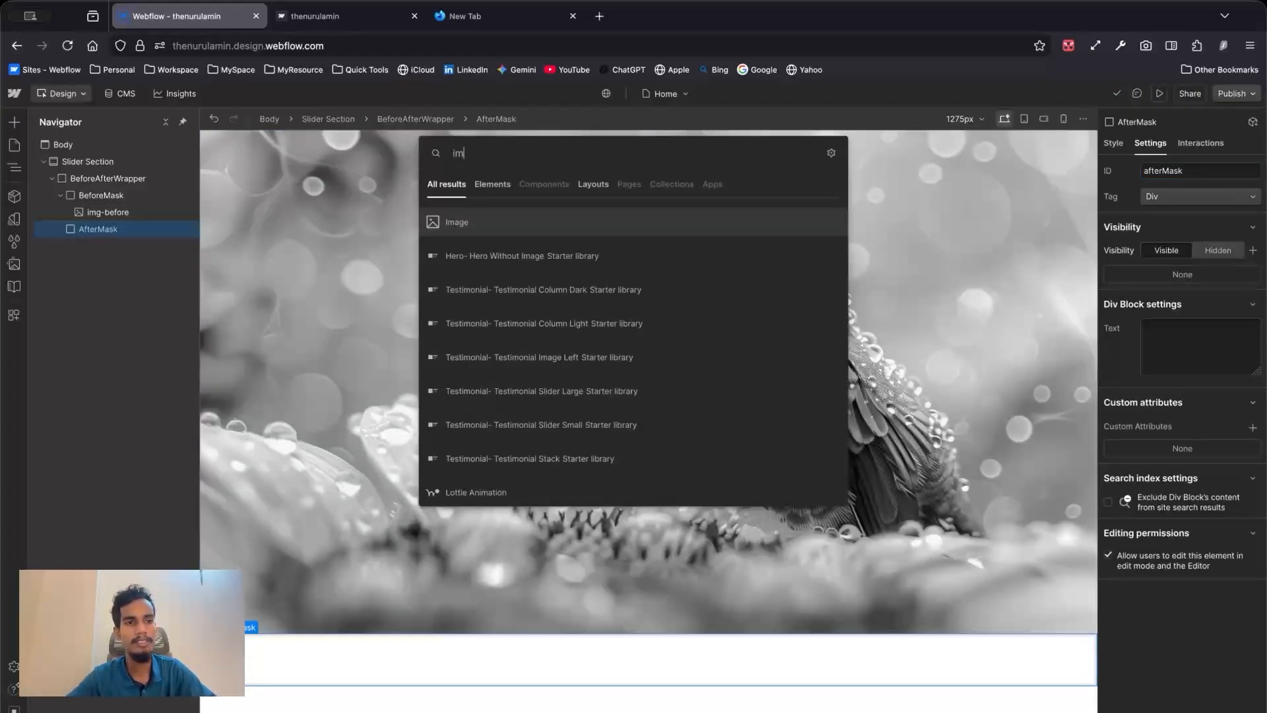
type("g")
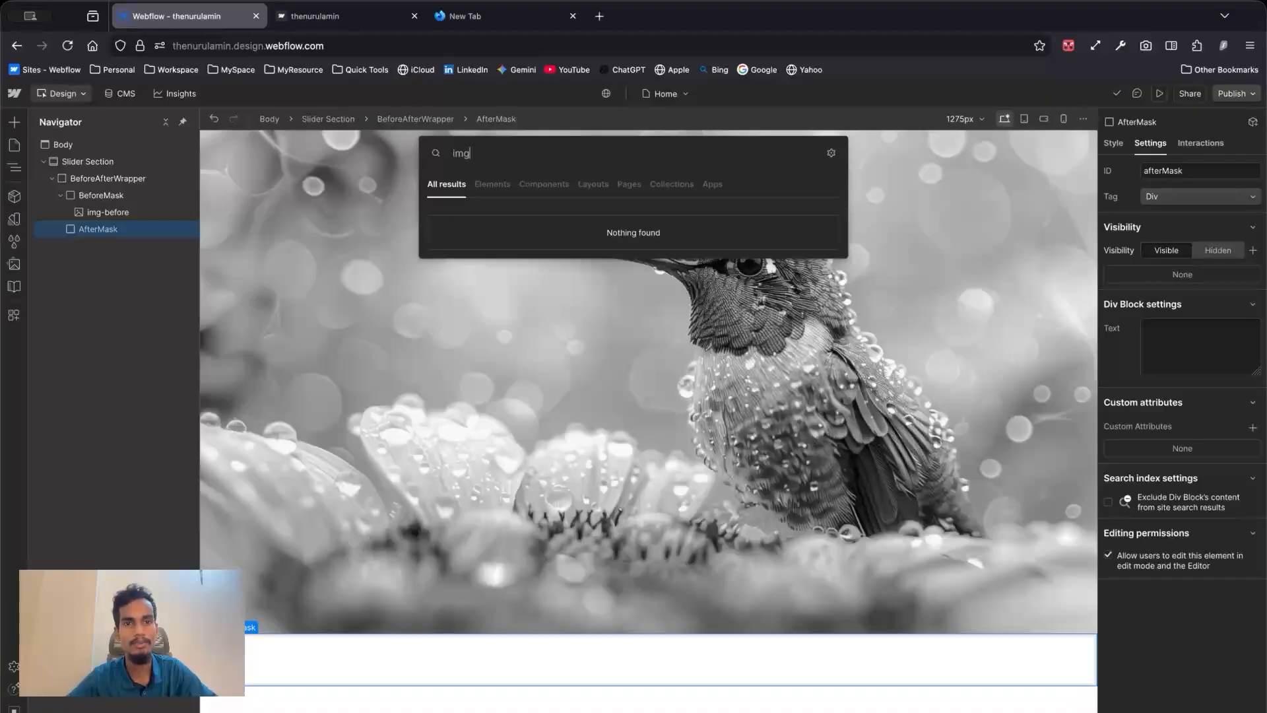
key("BackSpace")
key("Return")
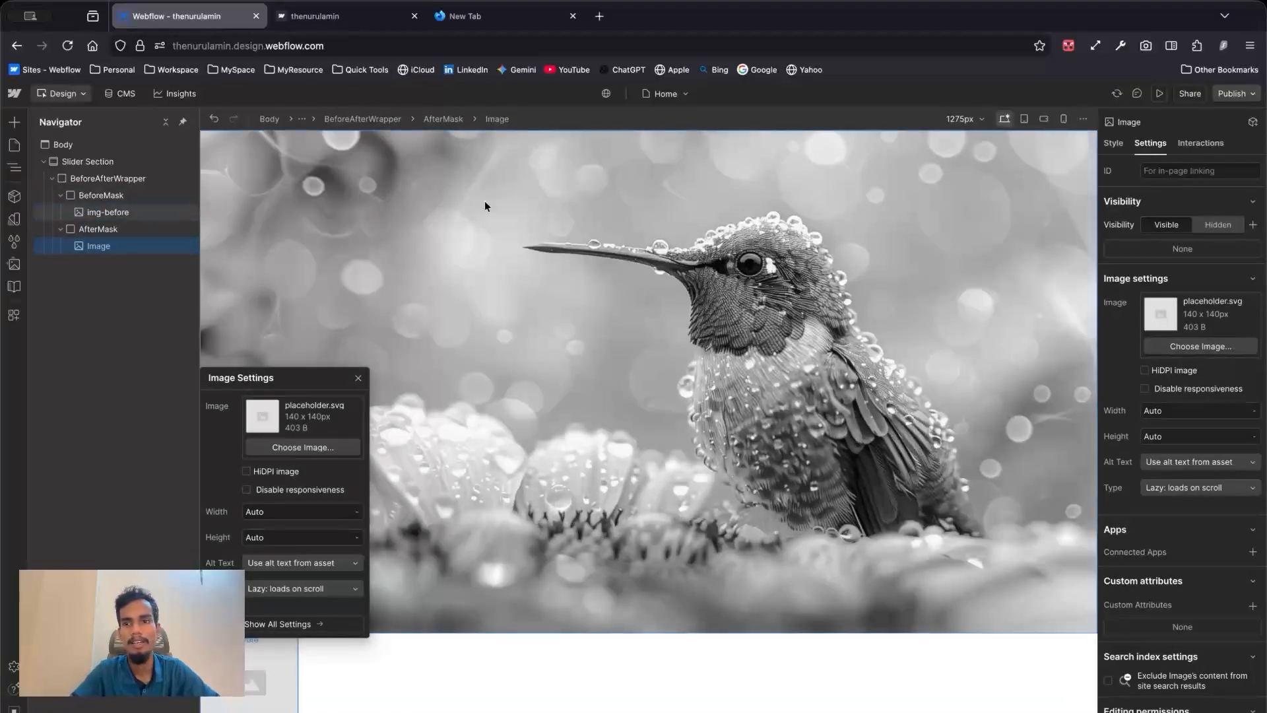
left_click(1192, 347)
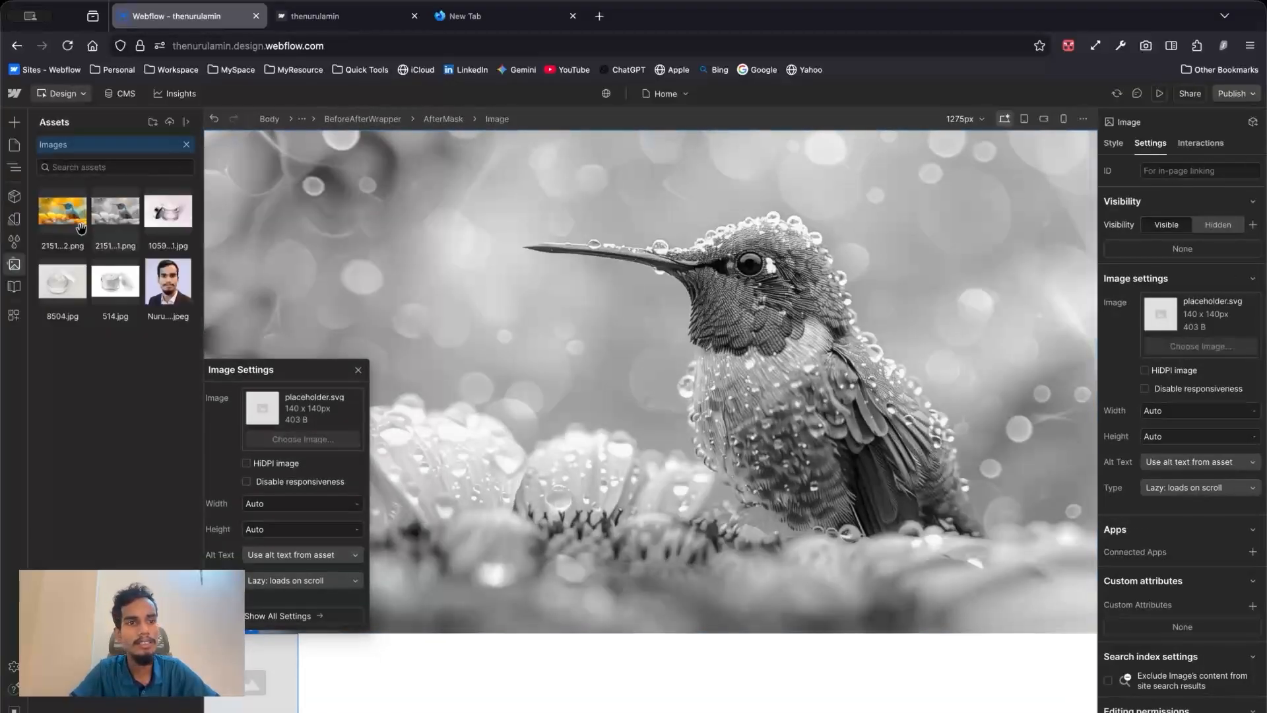
left_click(58, 213)
Step: Create the class img-after on the colour hummingbird image inside AfterMask
left_click(1115, 145)
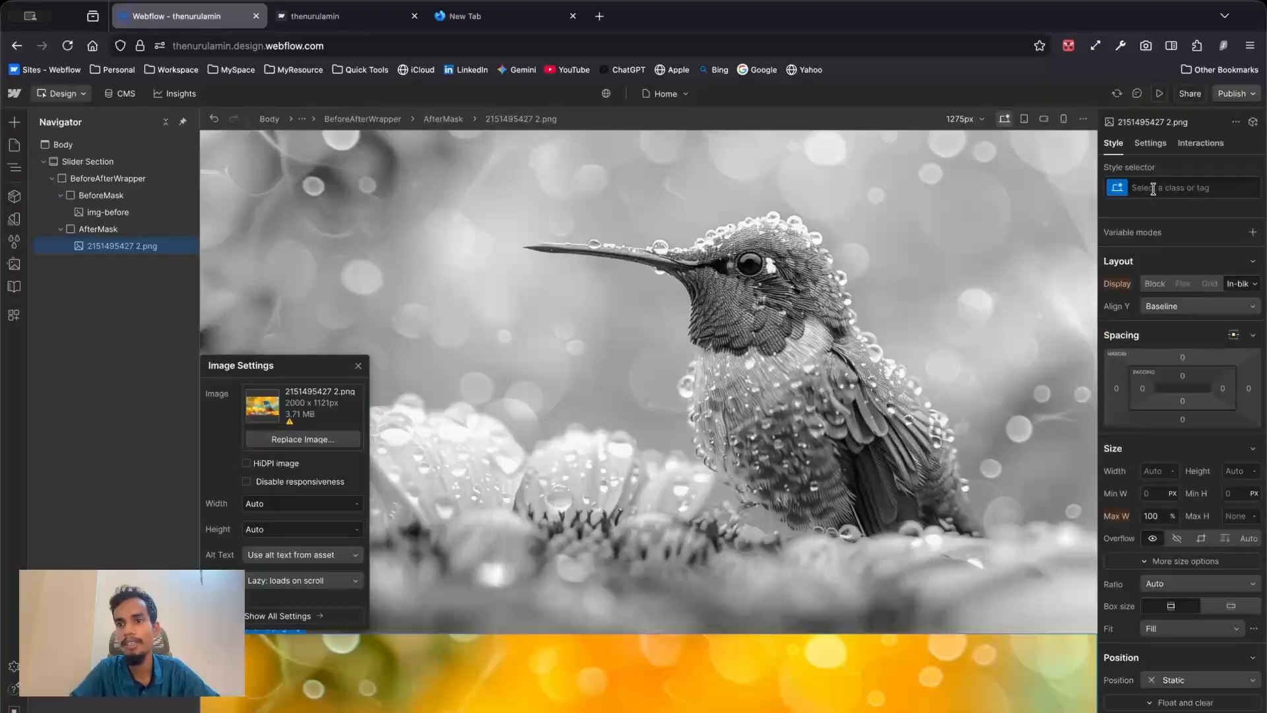
left_click(1152, 187)
type("img-after")
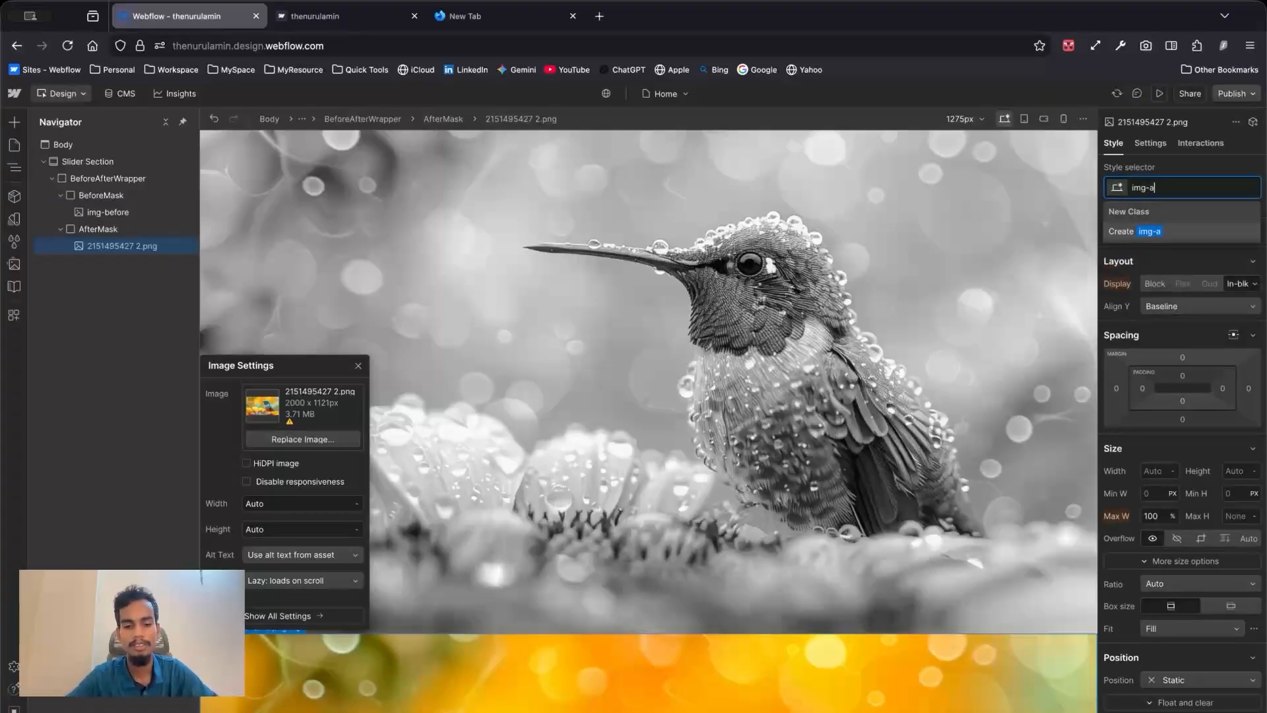
key("Return")
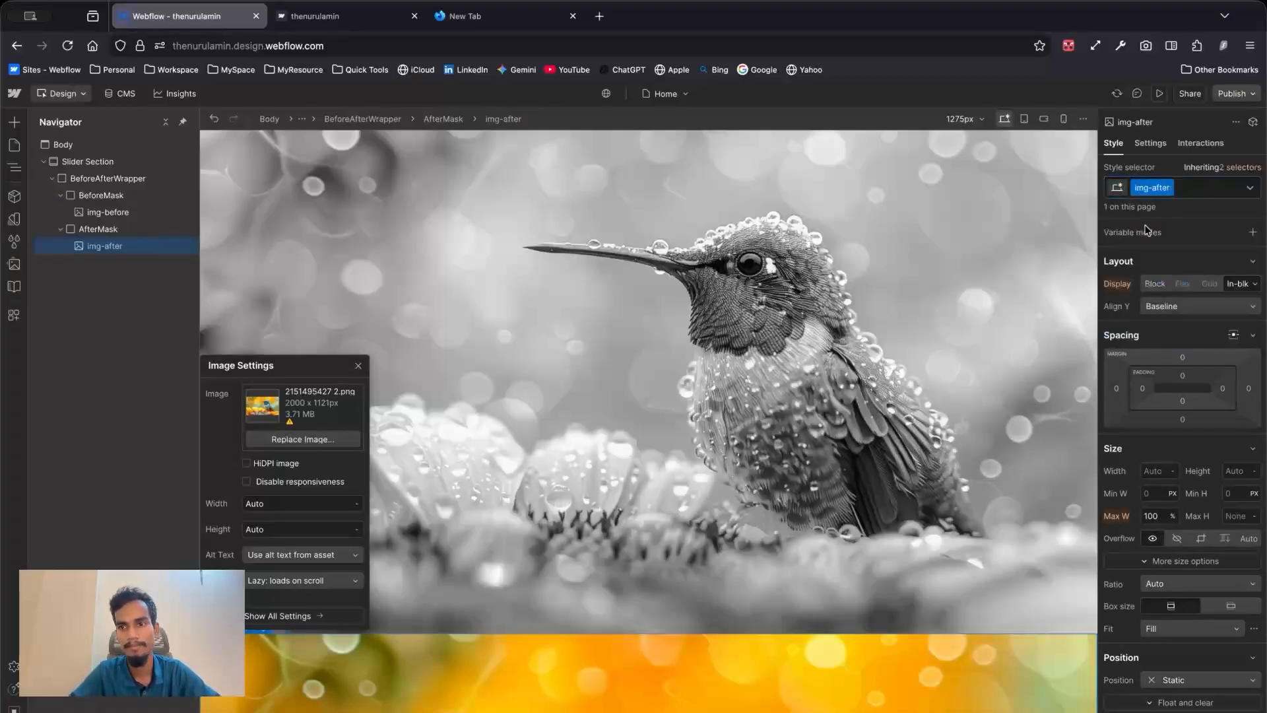
Step: Add a third div block directly inside BeforeAfterWrapper, following AfterMask
left_click(118, 227)
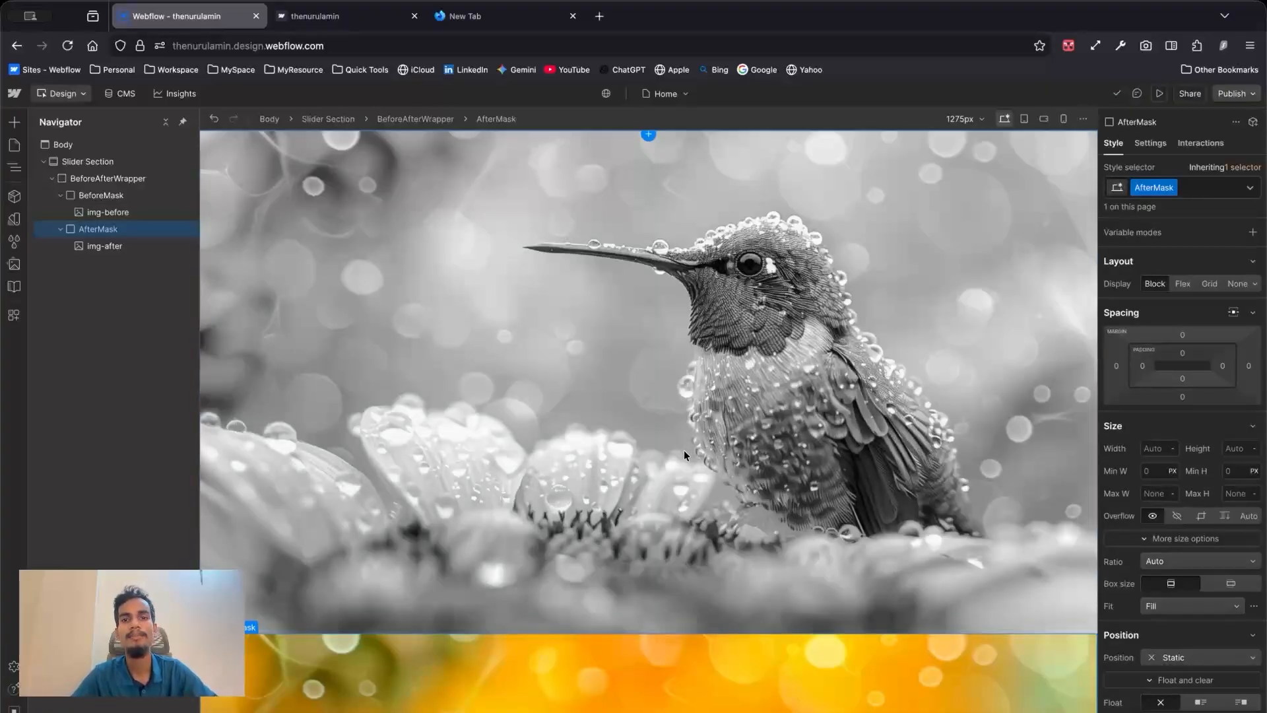
left_click(106, 180)
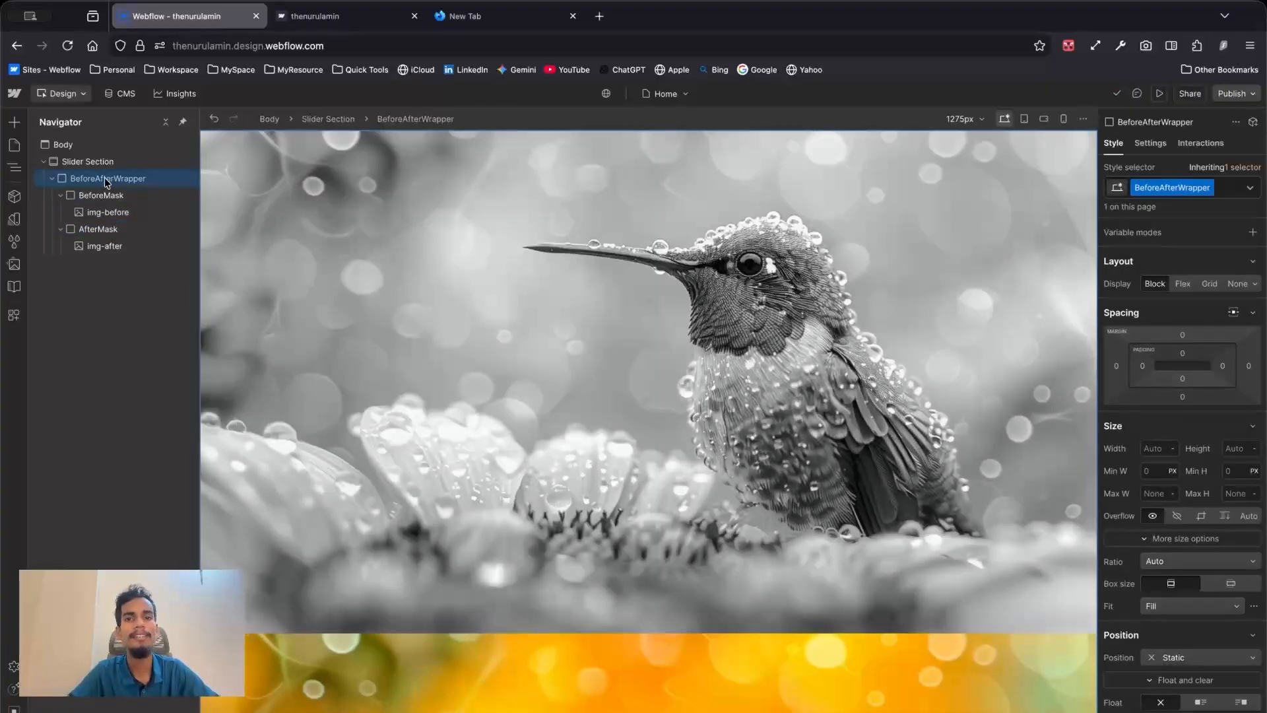
key("super+e")
type("div")
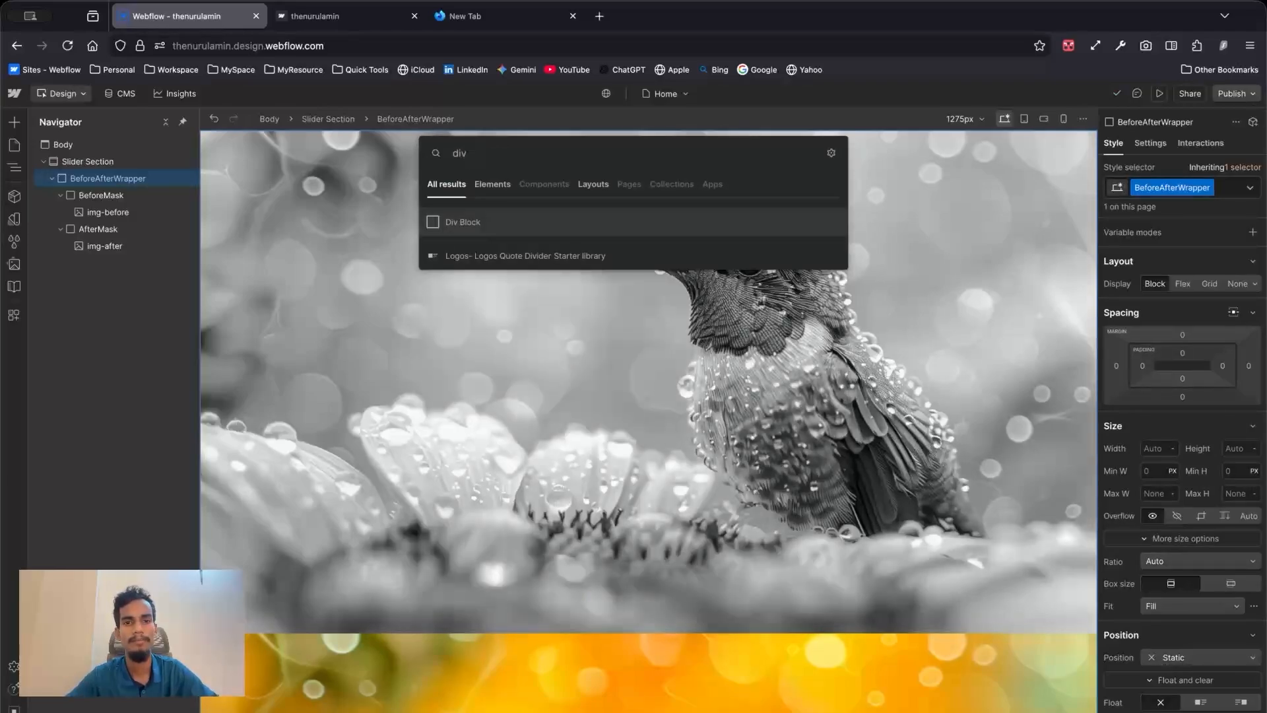
key("Return")
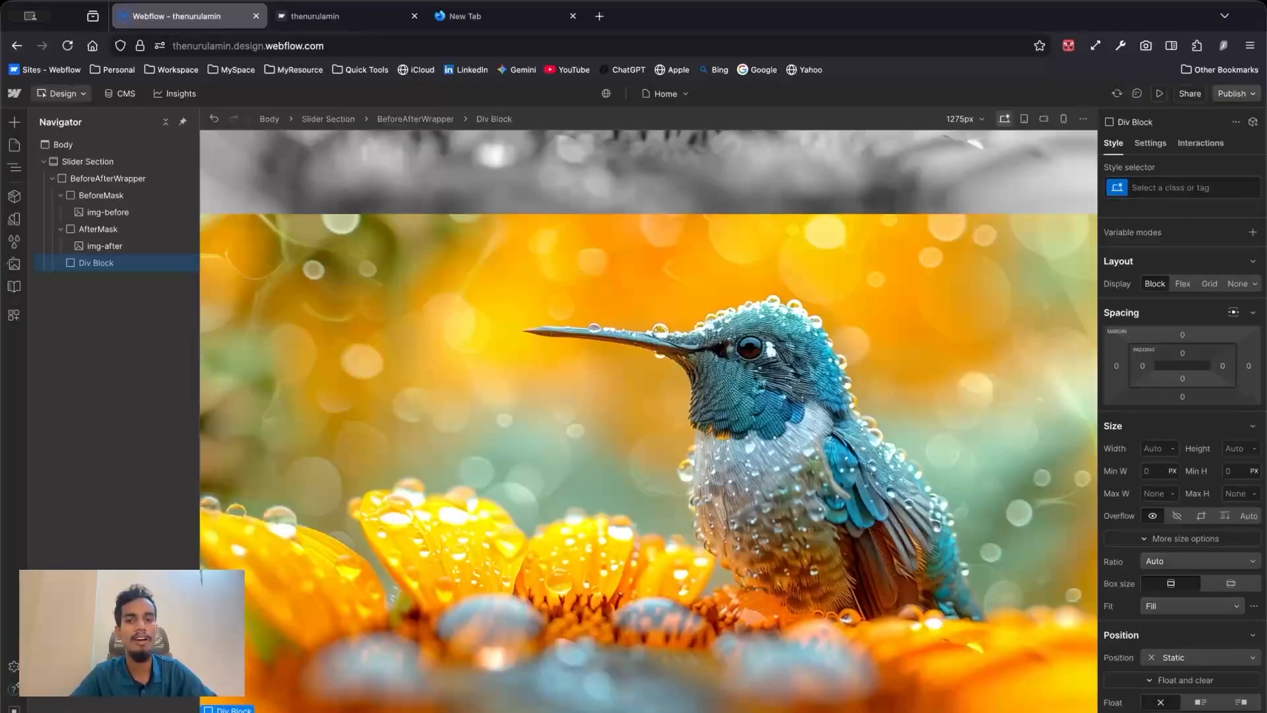
Step: Try out the divider handle of the before/after slider on the published thenurulamin page, and return to the Webflow designer
left_click(315, 16)
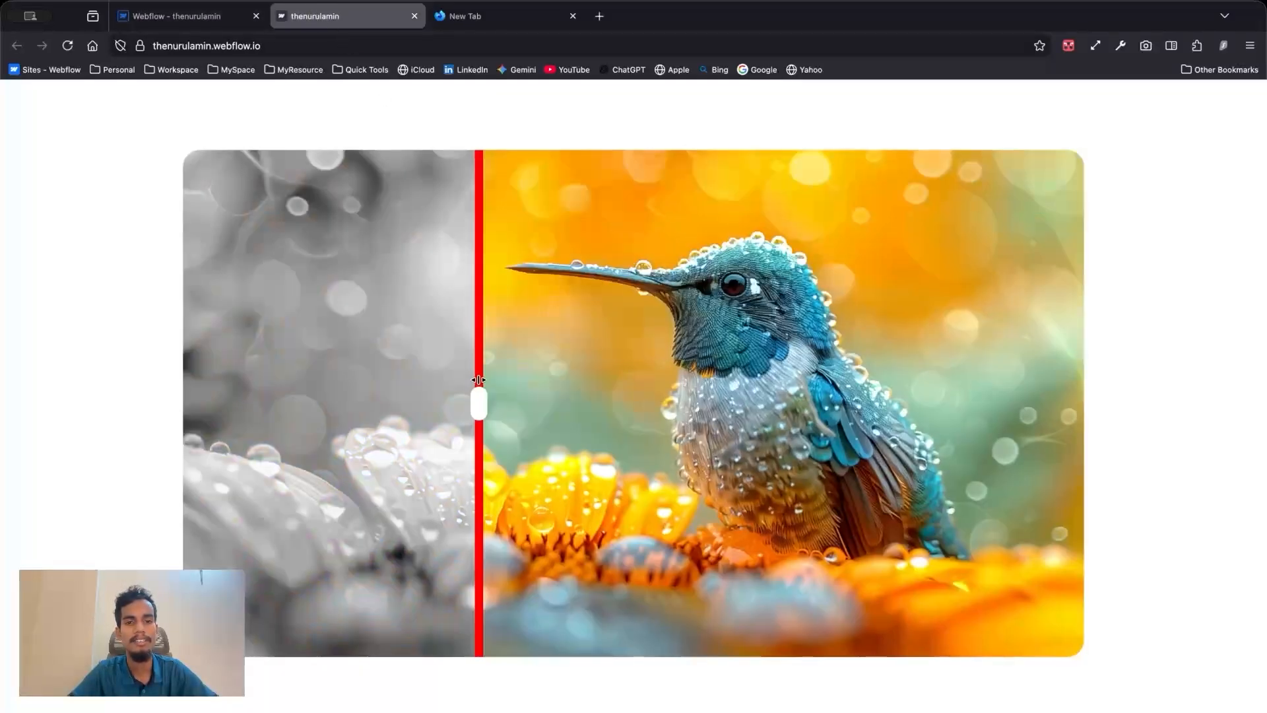
left_click_drag(478, 380, 677, 404)
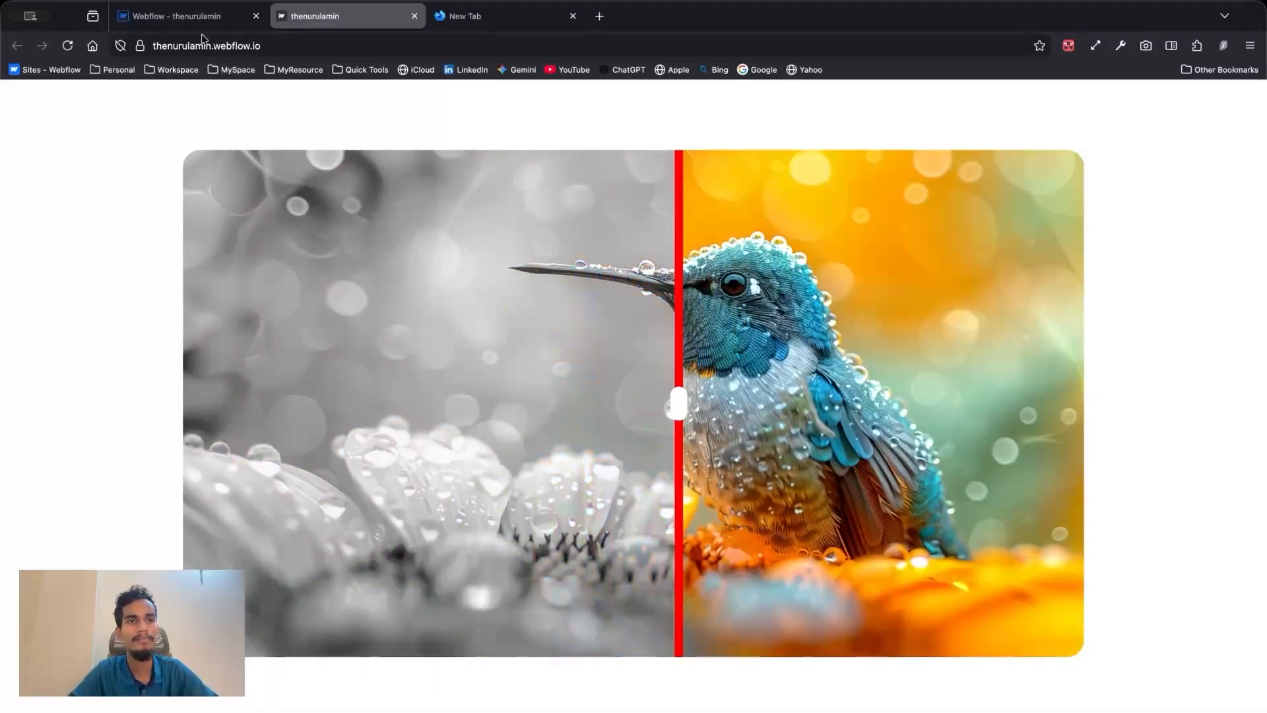
left_click(198, 16)
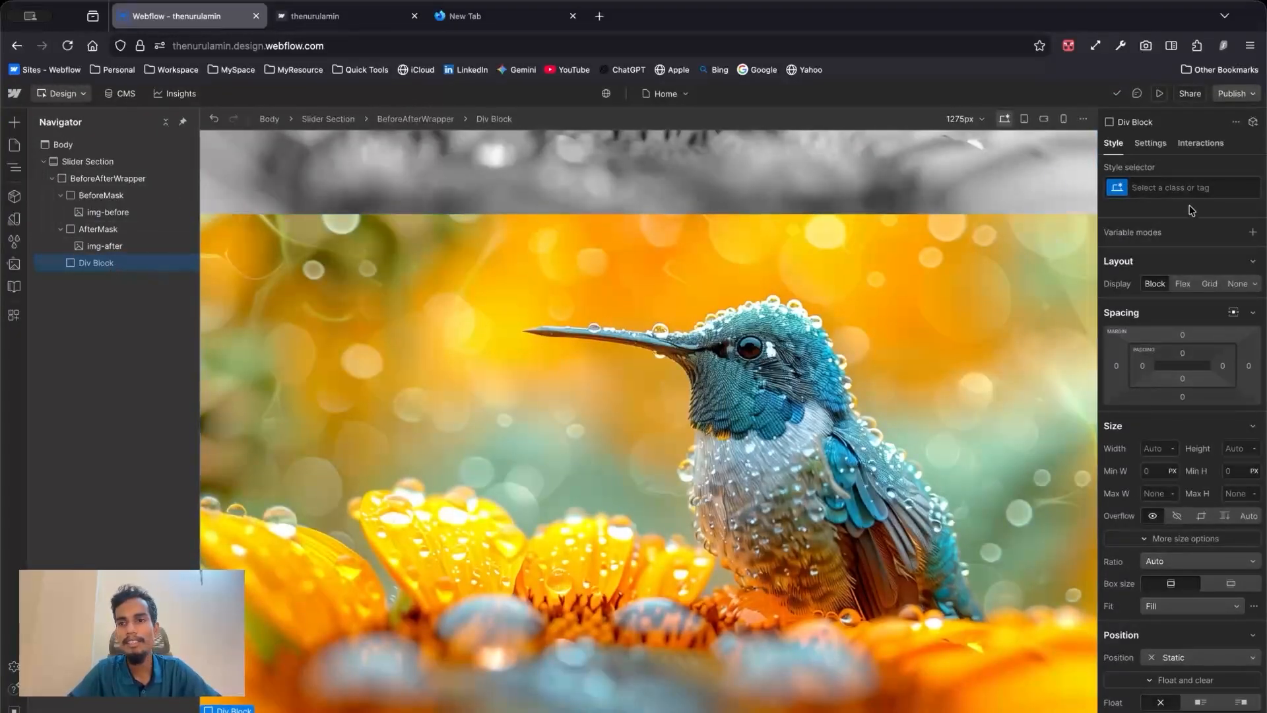
Step: Give the new div block in BeforeAfterWrapper the class DragHotspot and the ID dragHotspot
left_click(1175, 189)
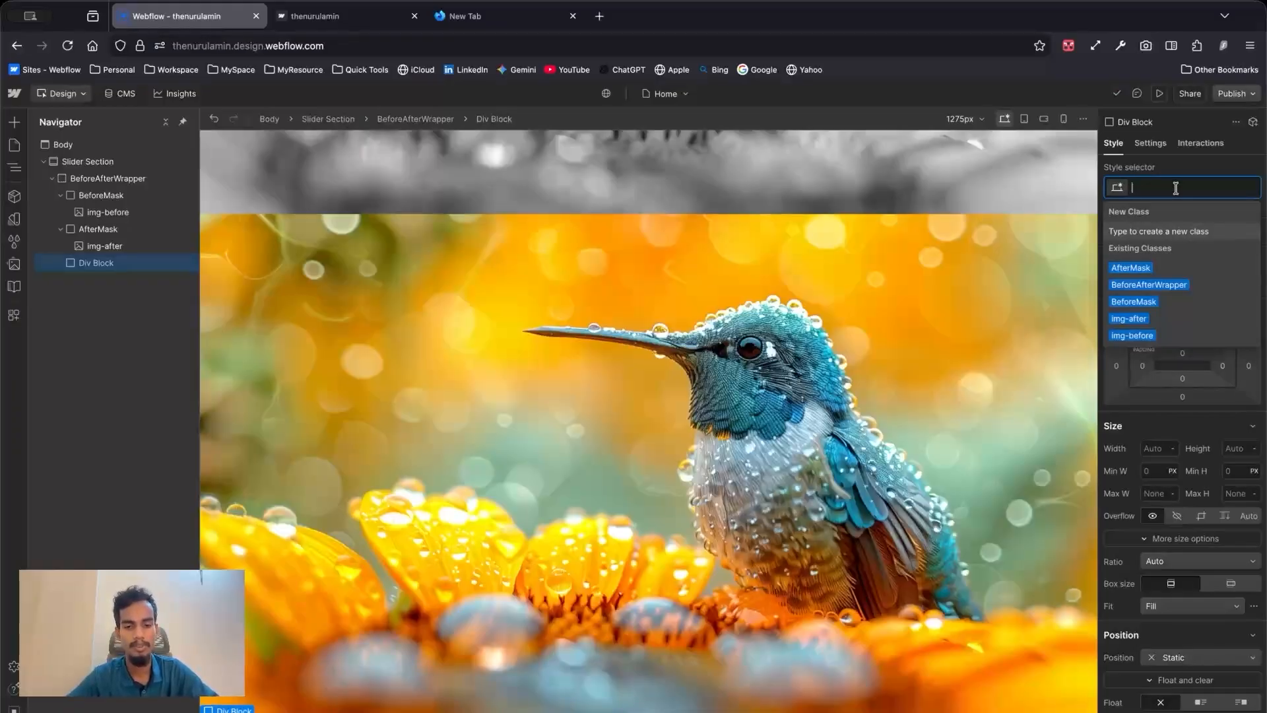
type("DragHotsp")
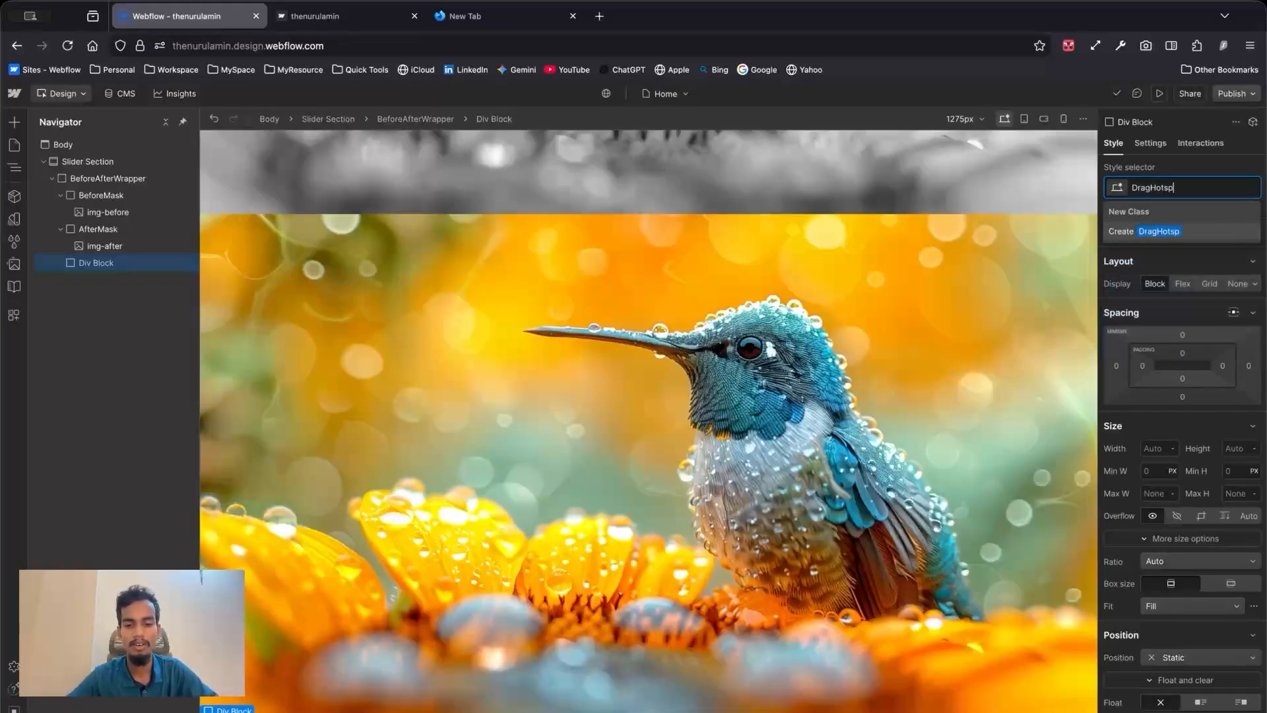
type("ot")
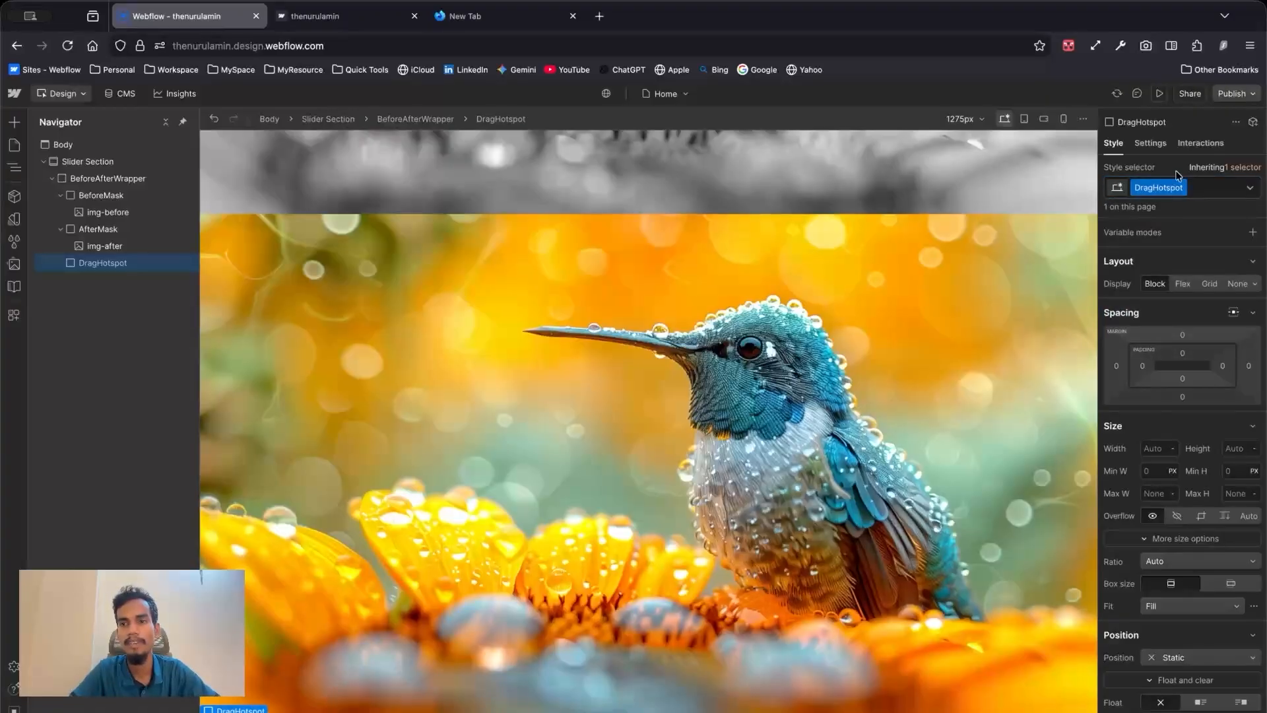
left_click(1150, 144)
left_click(1158, 172)
type("d")
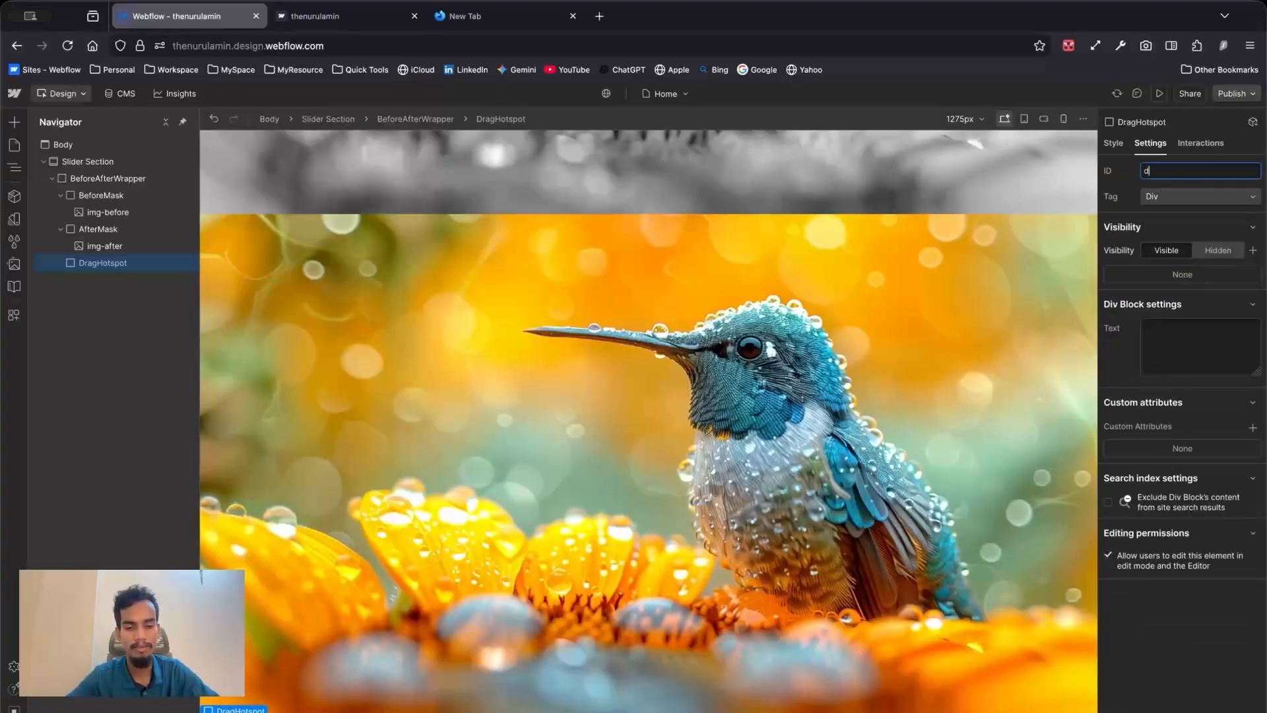
type("ragHotspot")
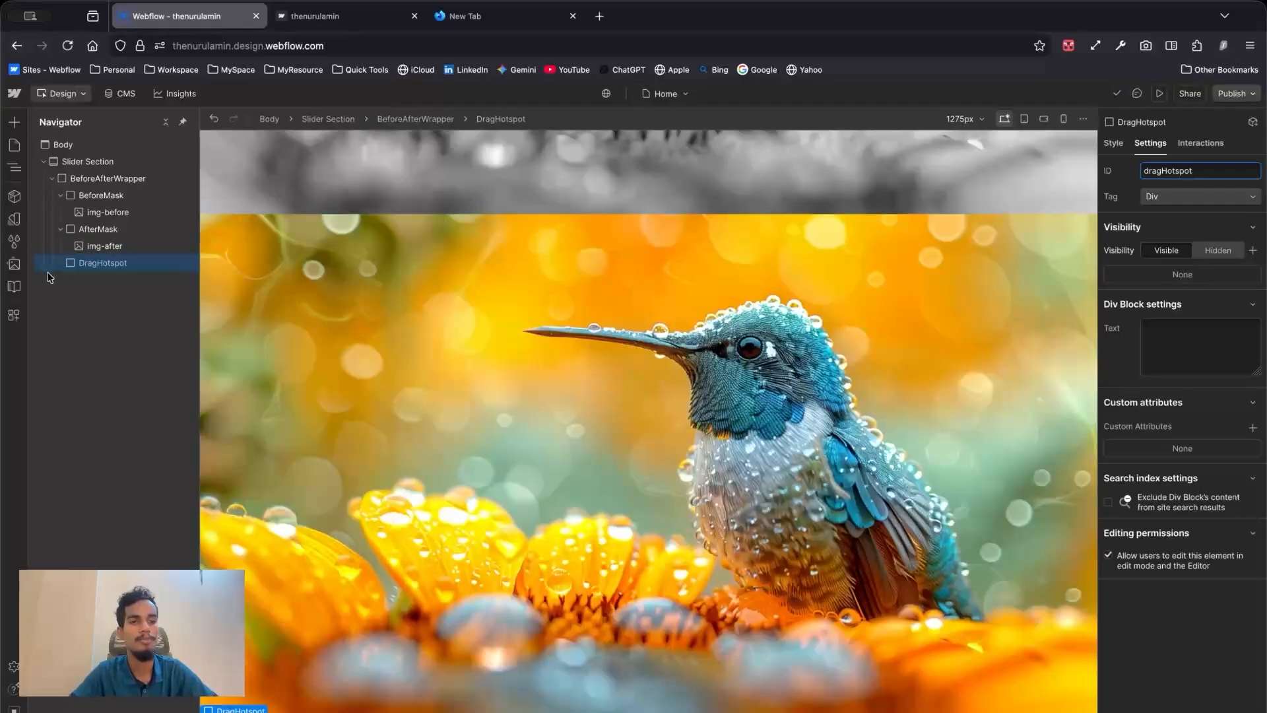
Step: Add a div block inside DragHotspot and give it the new class HandleLine
left_click(88, 266)
key("super+k")
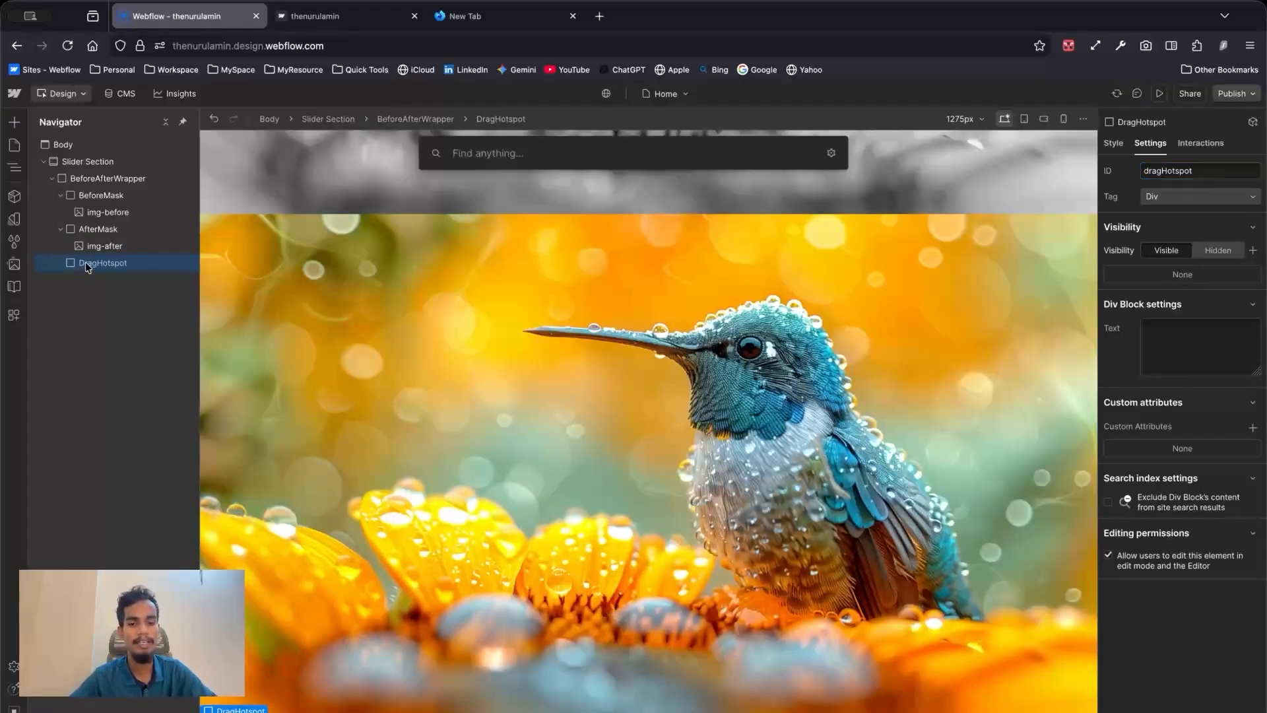
type("div")
key("Return")
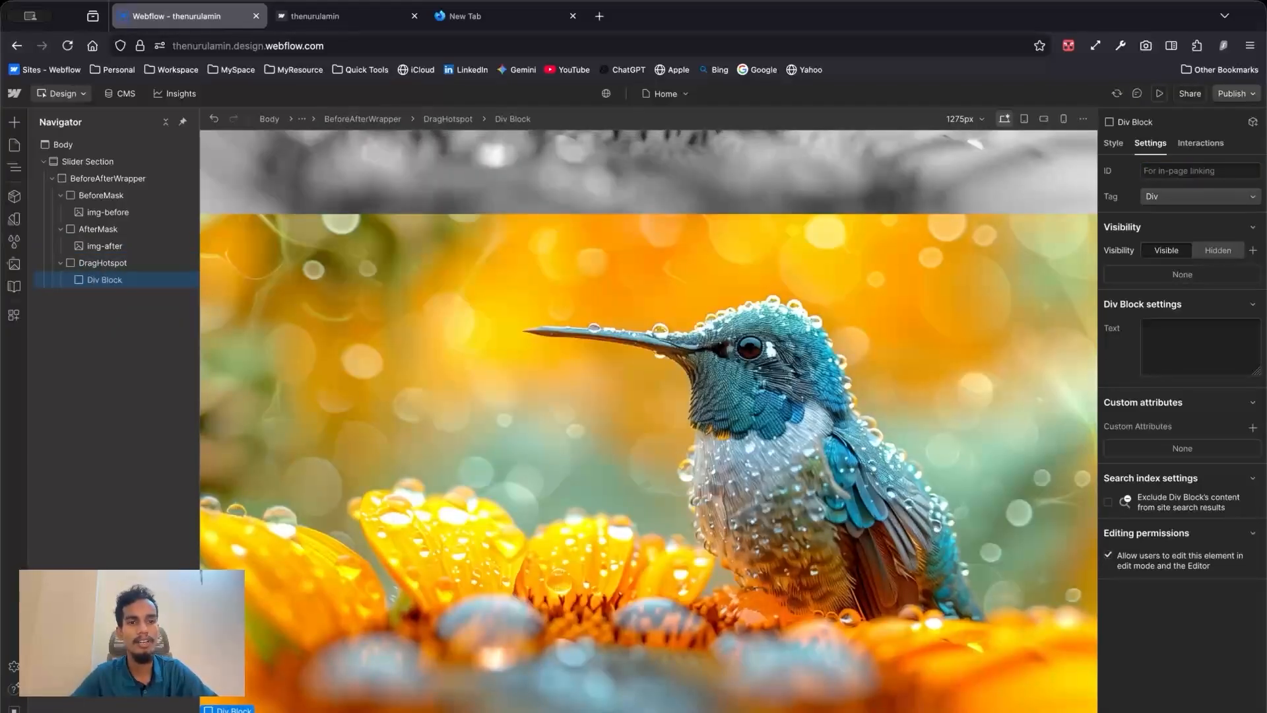
left_click(1114, 144)
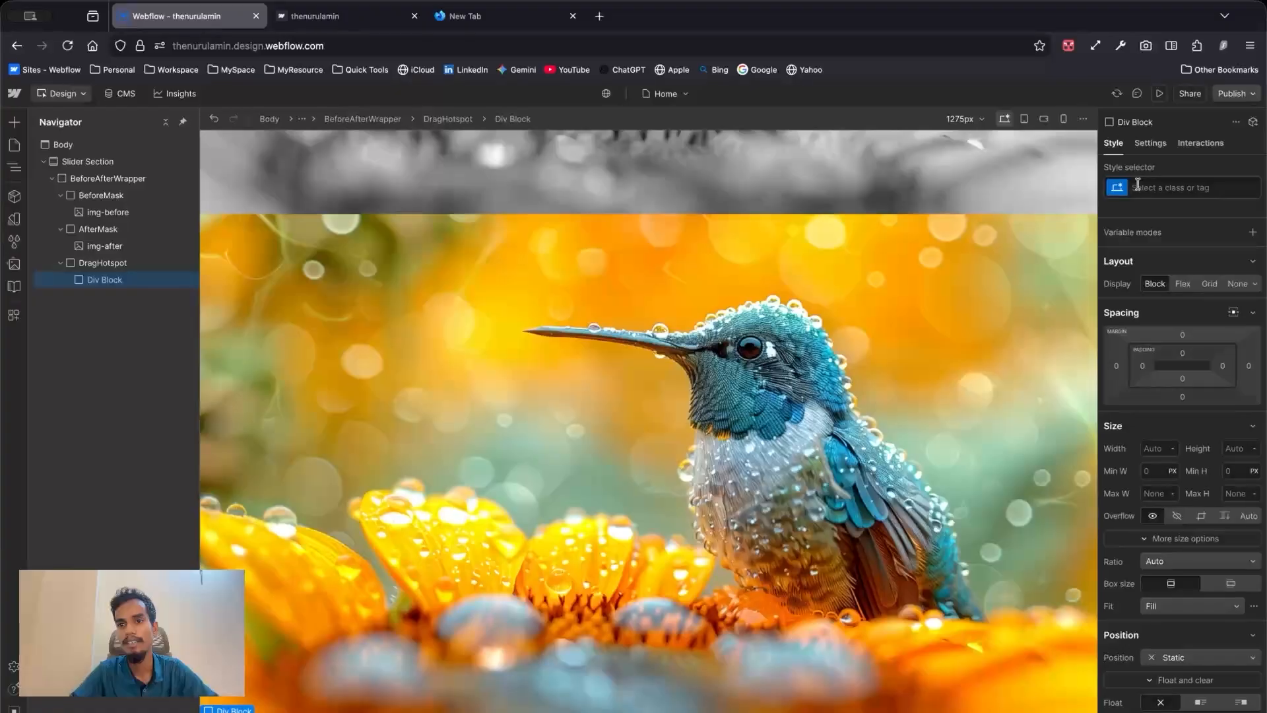
left_click(1139, 186)
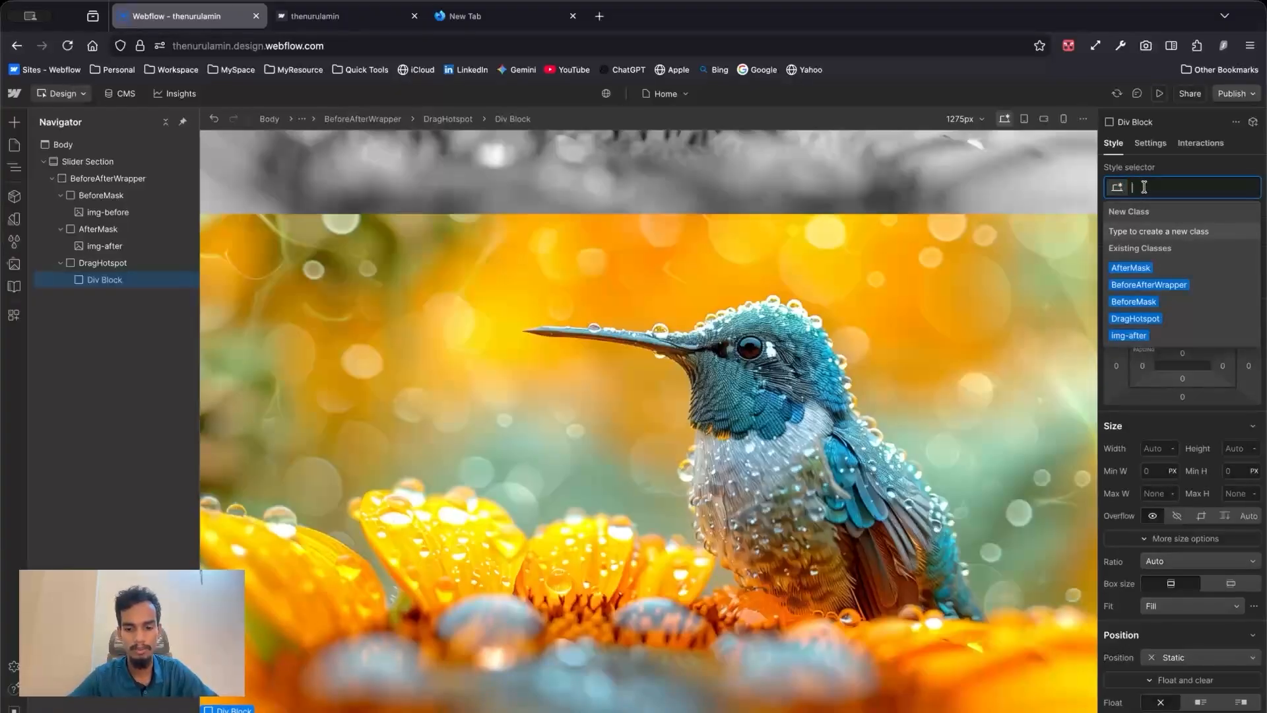
type("HandleL")
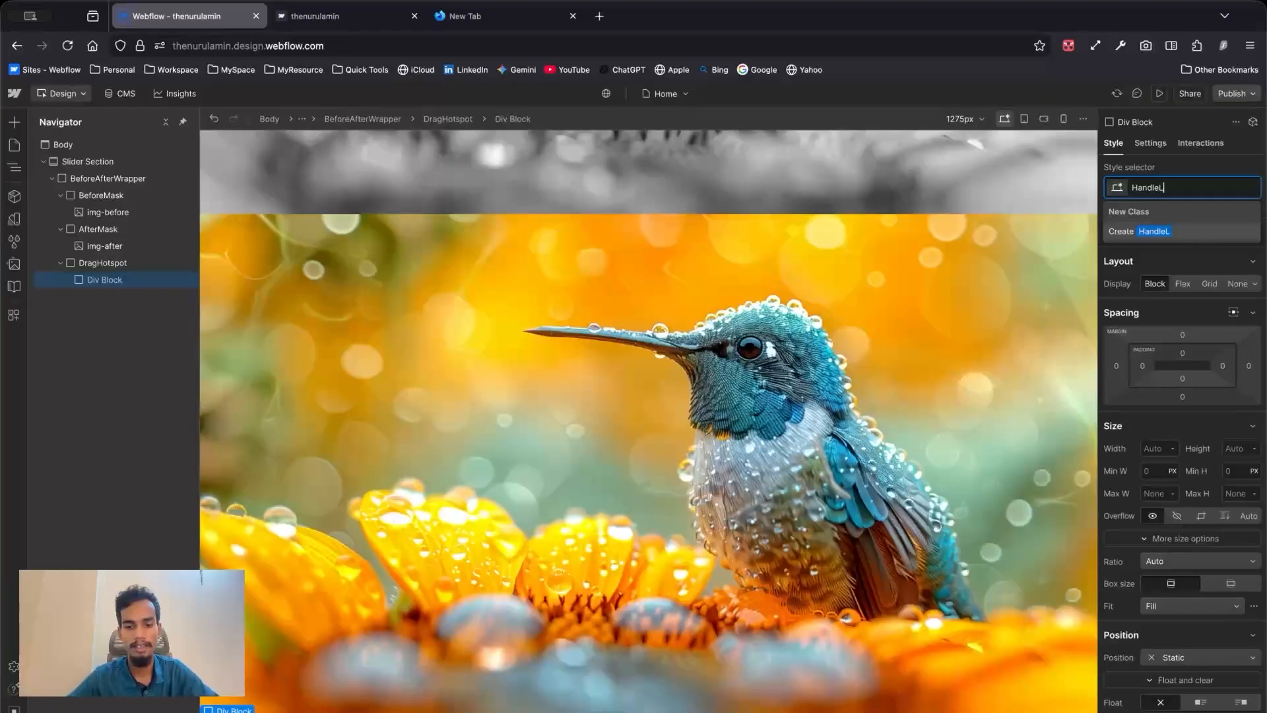
type("ine")
key("Return")
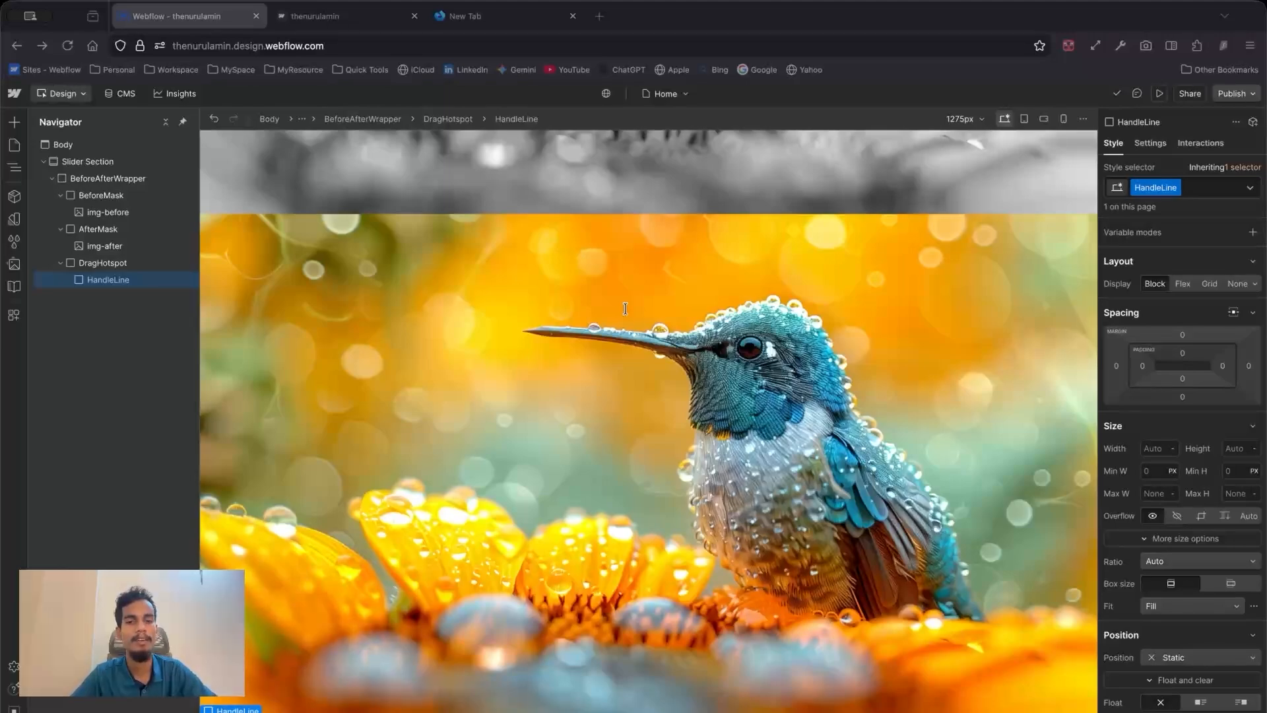
Step: Check the element IDs assigned to the BeforeMask, AfterMask and DragHotspot divs
left_click(126, 184)
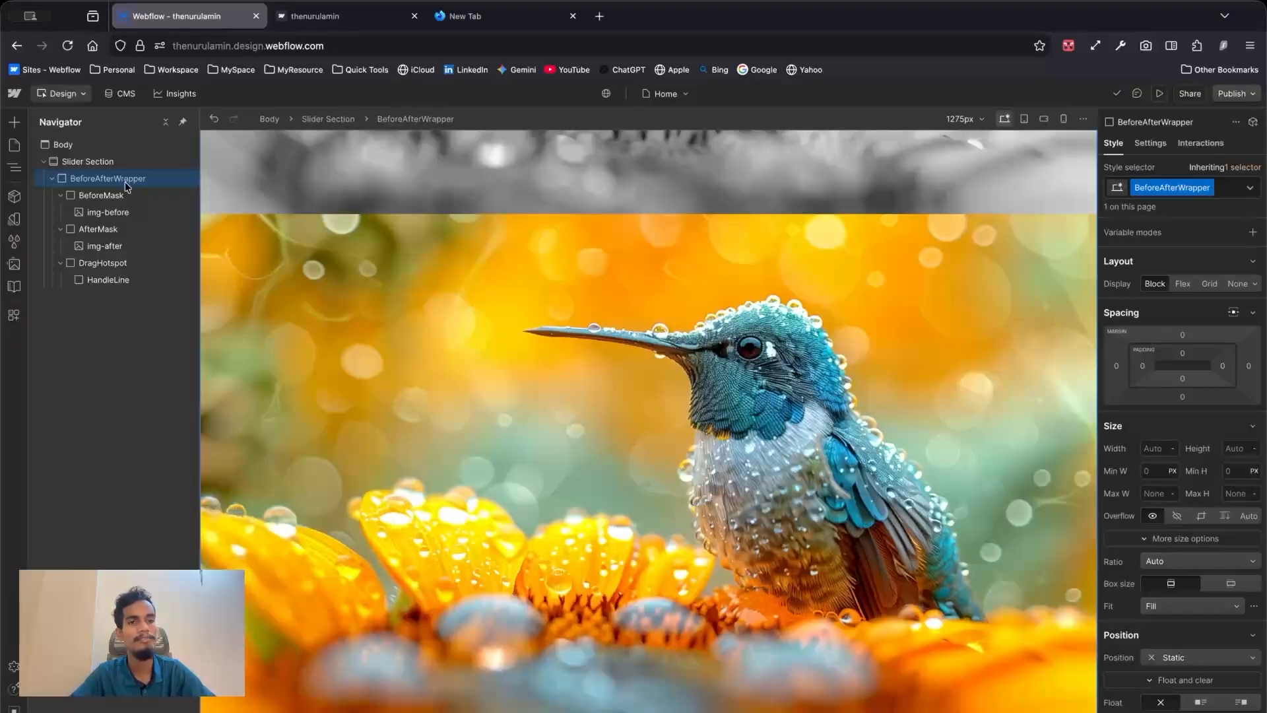
left_click(165, 194)
left_click(1150, 143)
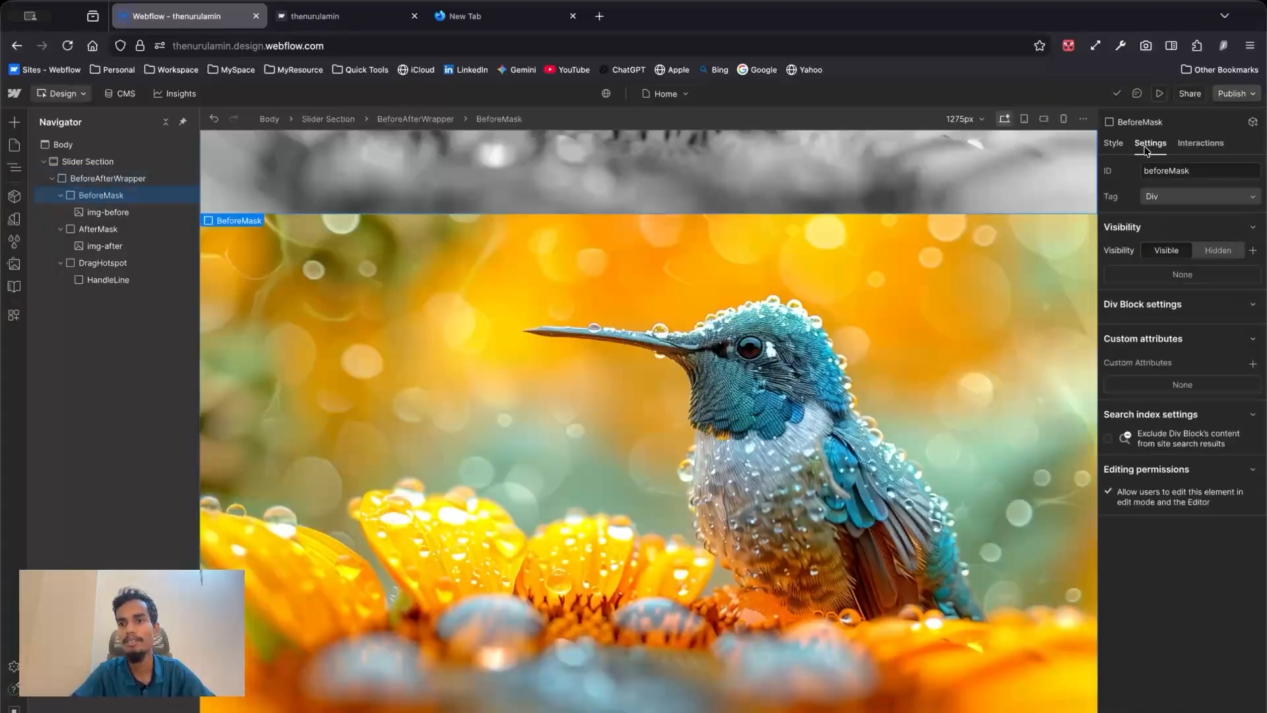
left_click(130, 229)
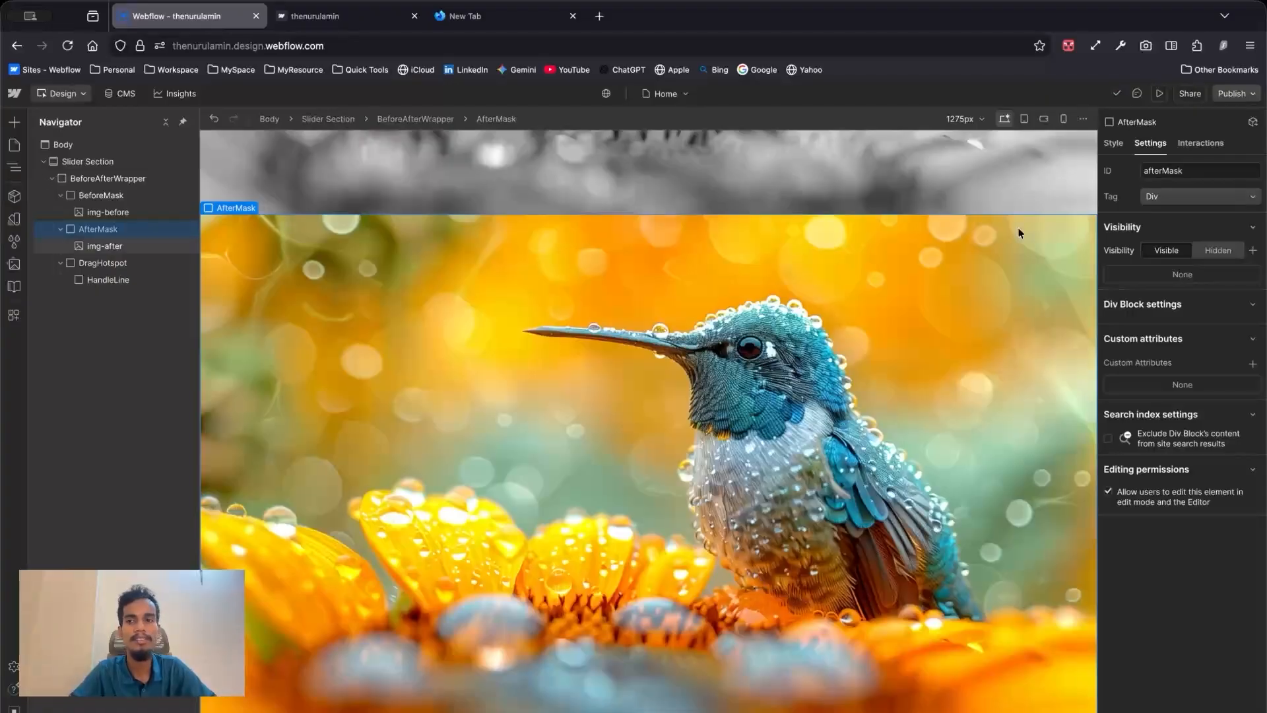
left_click(102, 262)
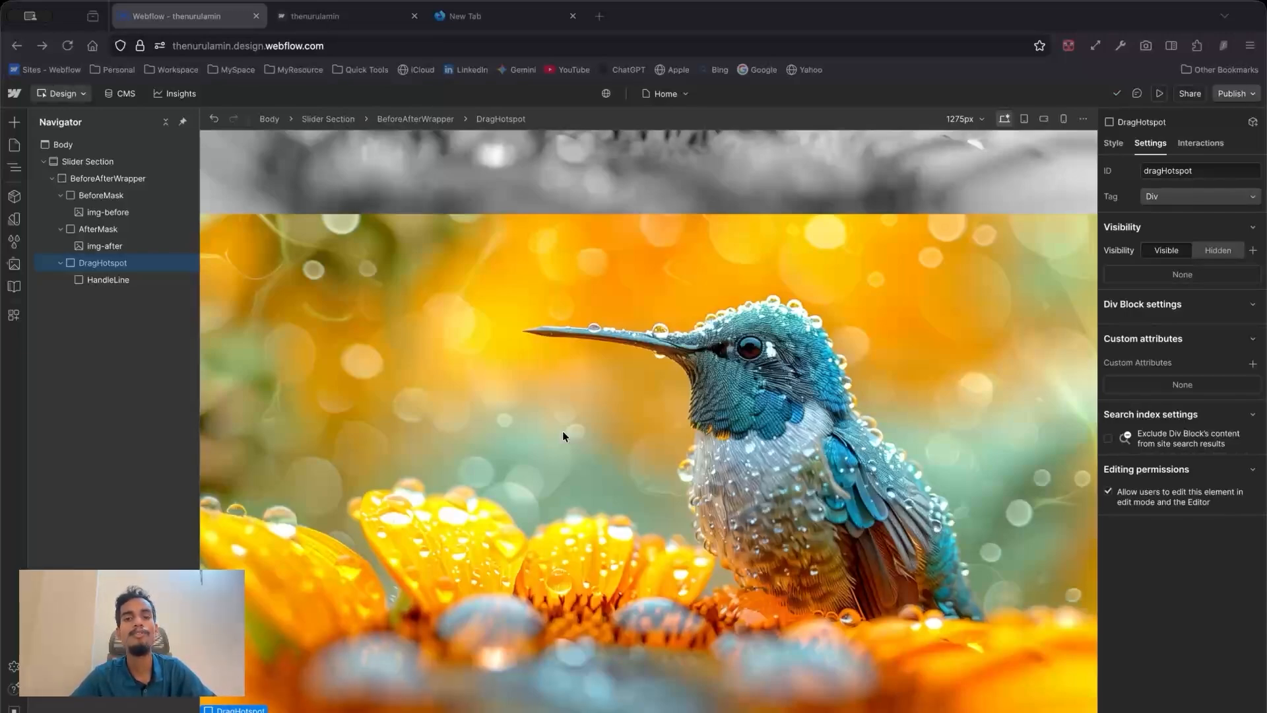
Step: Give the BeforeAfterWrapper div top and bottom margins of 100 px
left_click(482, 272)
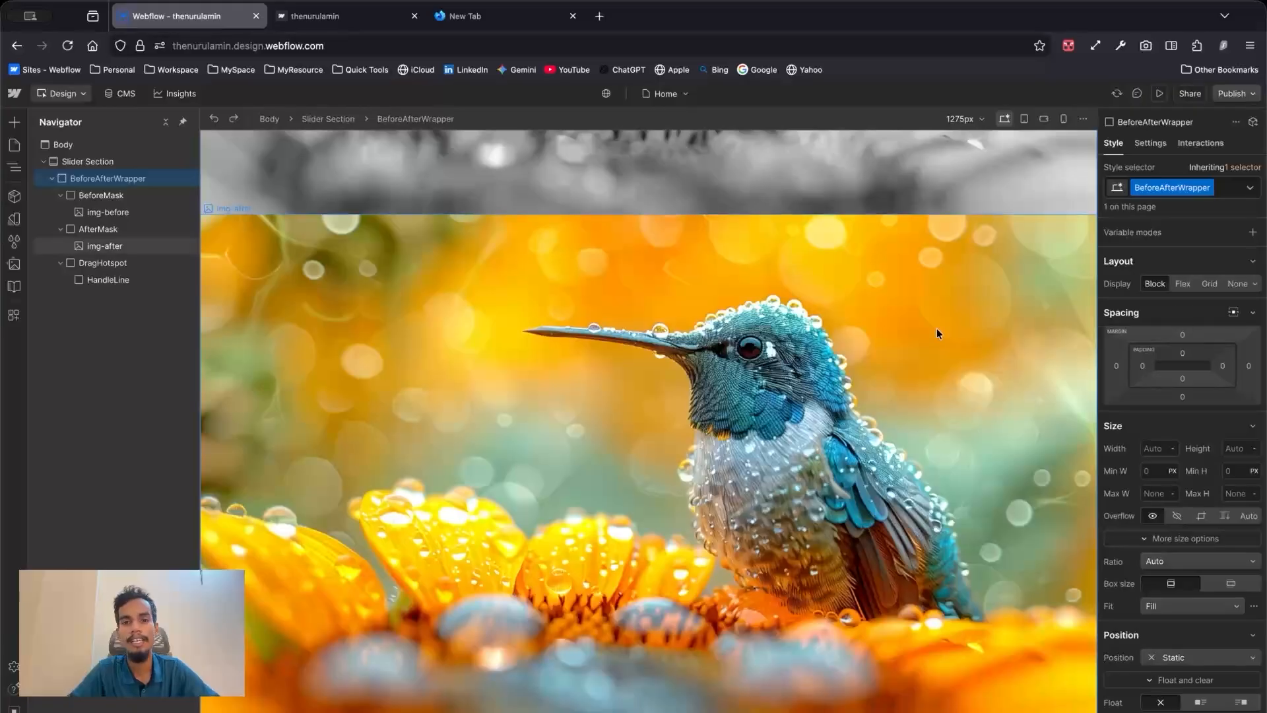
left_click(1183, 334)
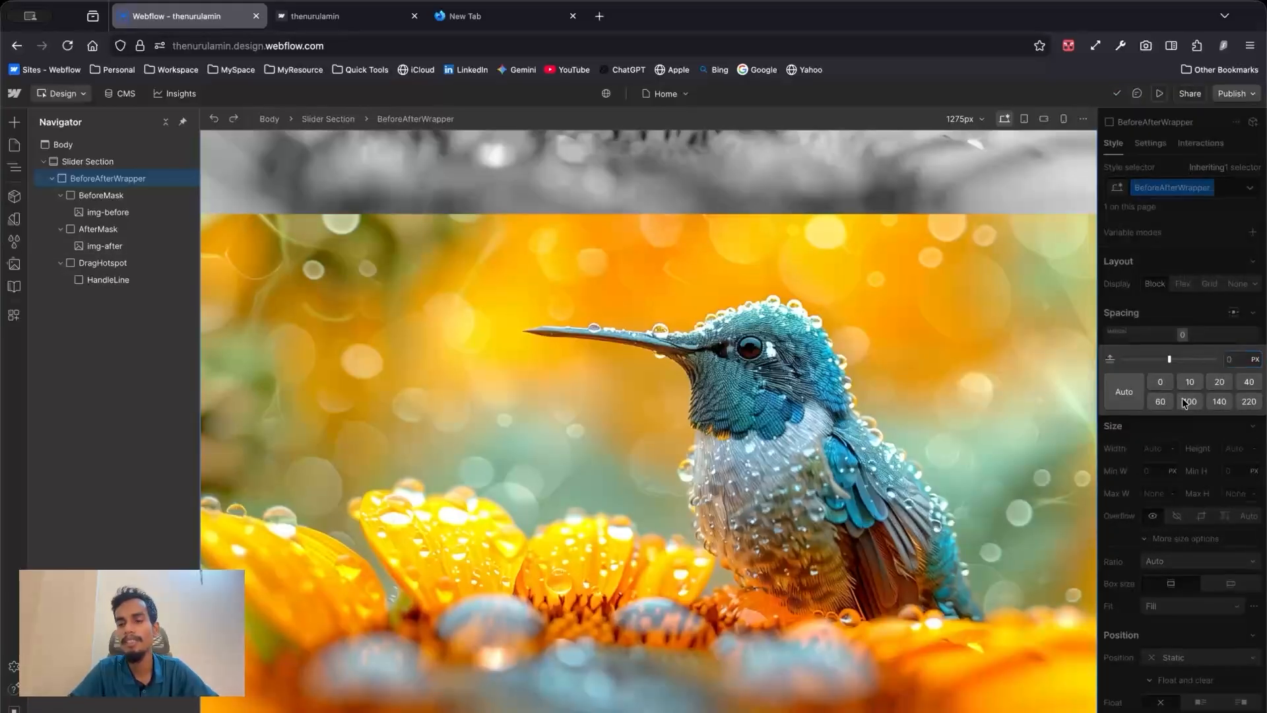
left_click(1186, 401)
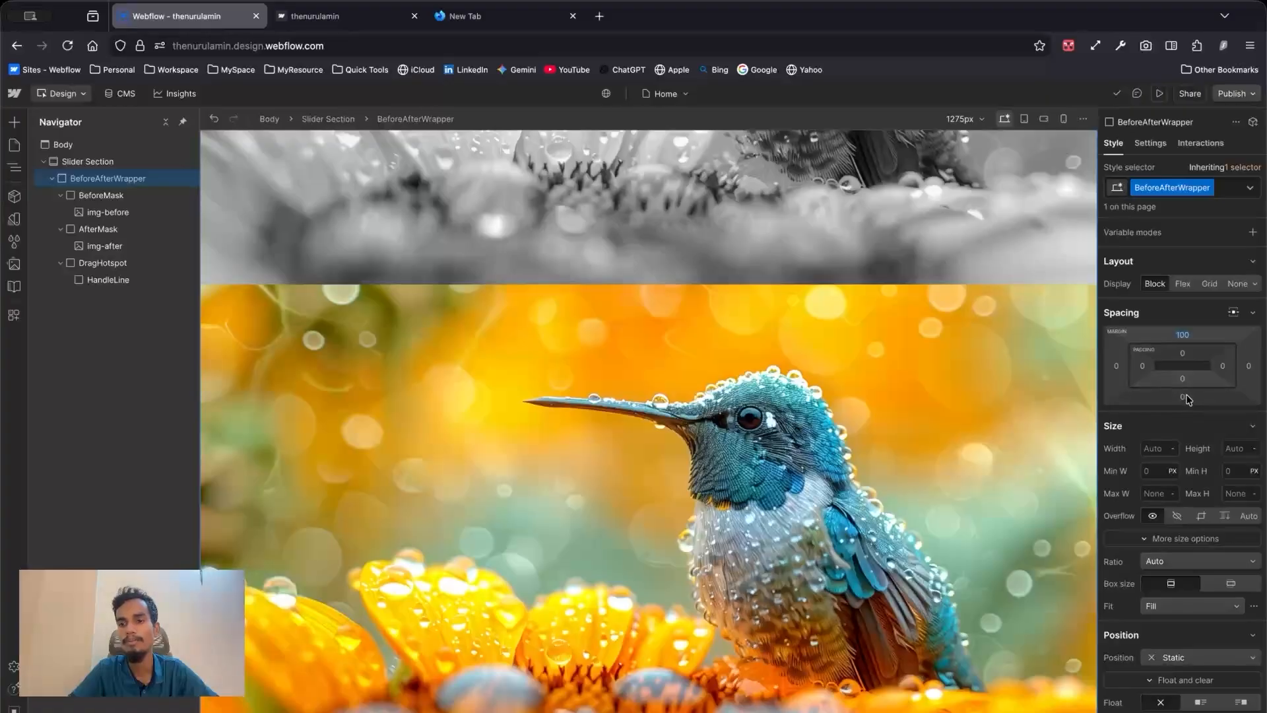
left_click(1186, 398)
left_click(1188, 470)
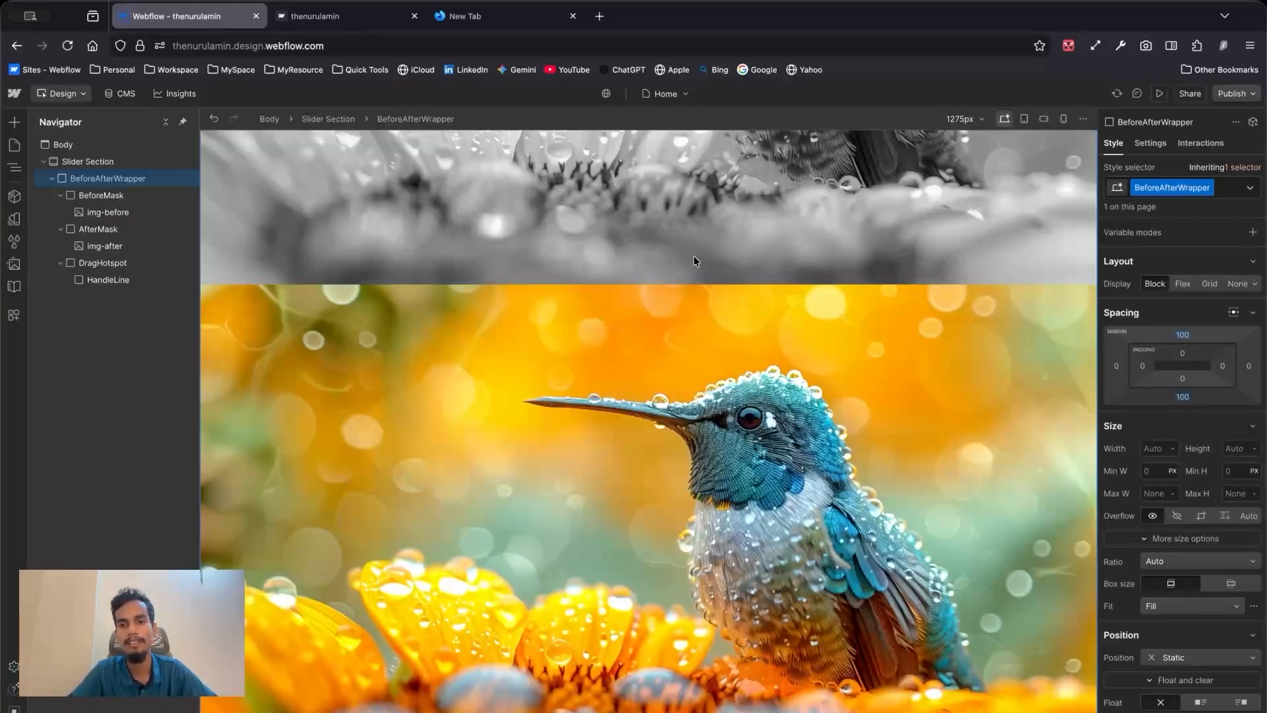
Step: Set the width of BeforeAfterWrapper to 100% and its height to 720 px
left_click(1152, 406)
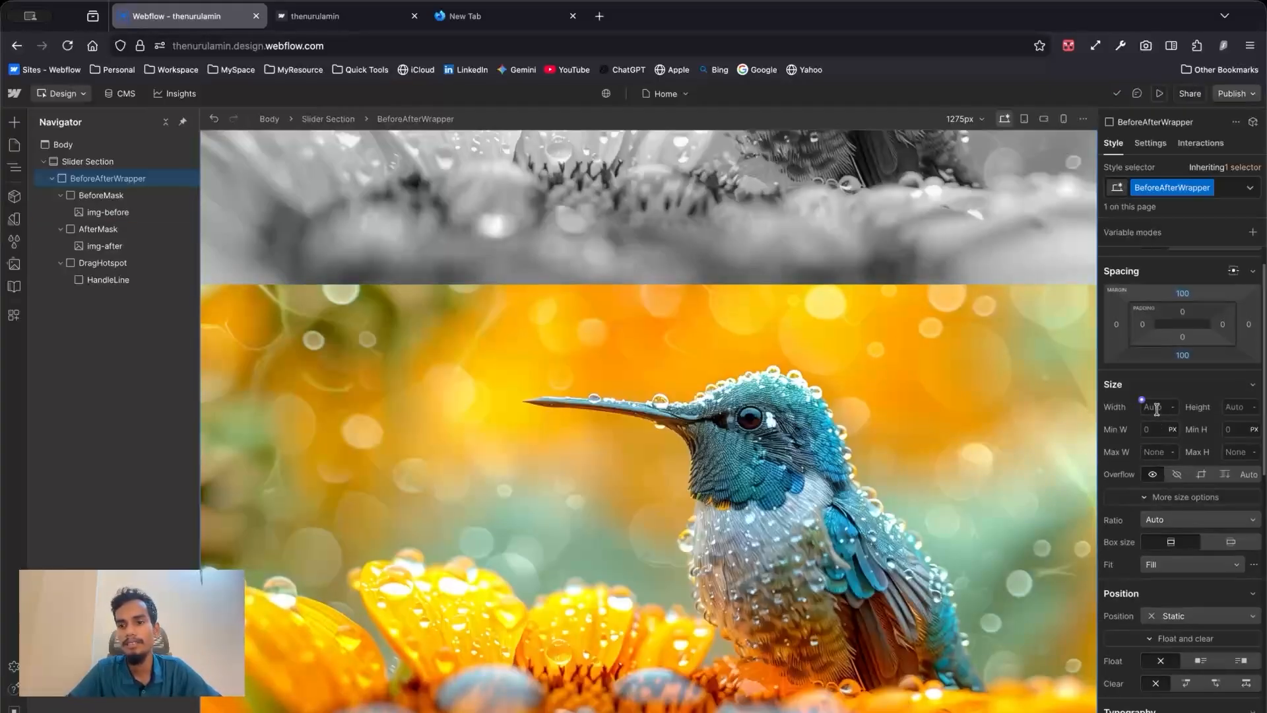
type("100")
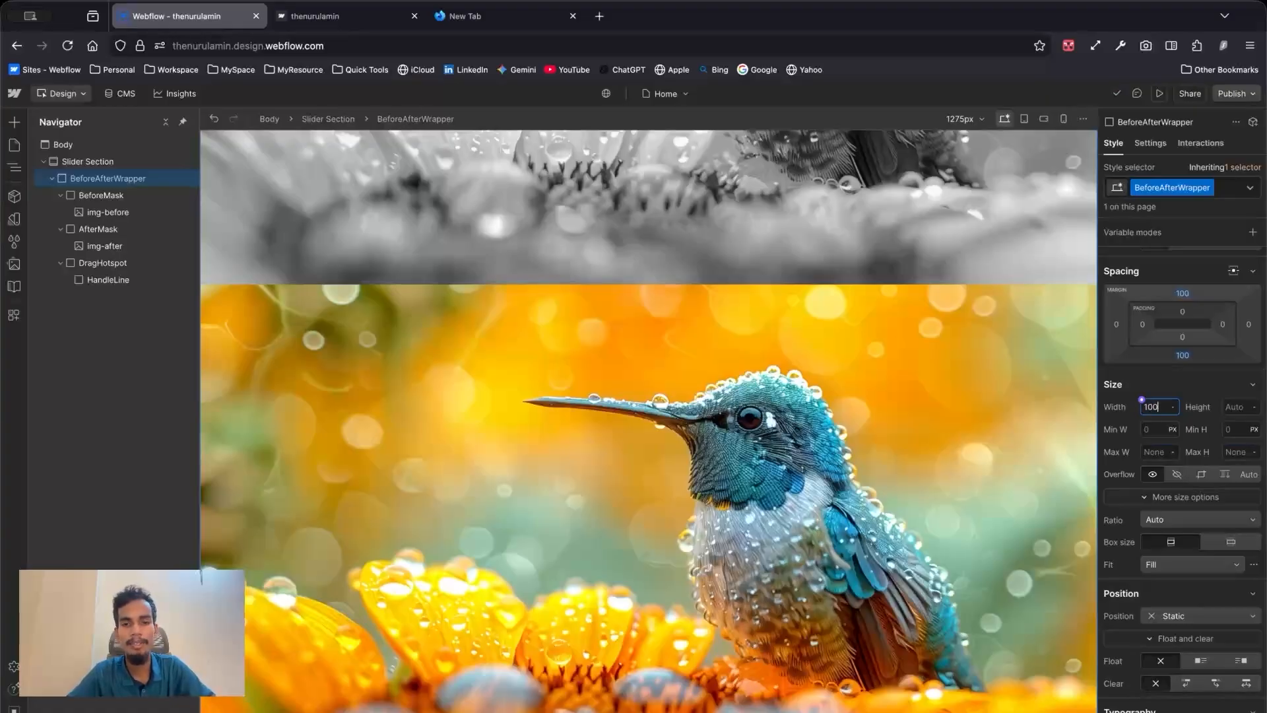
type("%")
left_click(1229, 407)
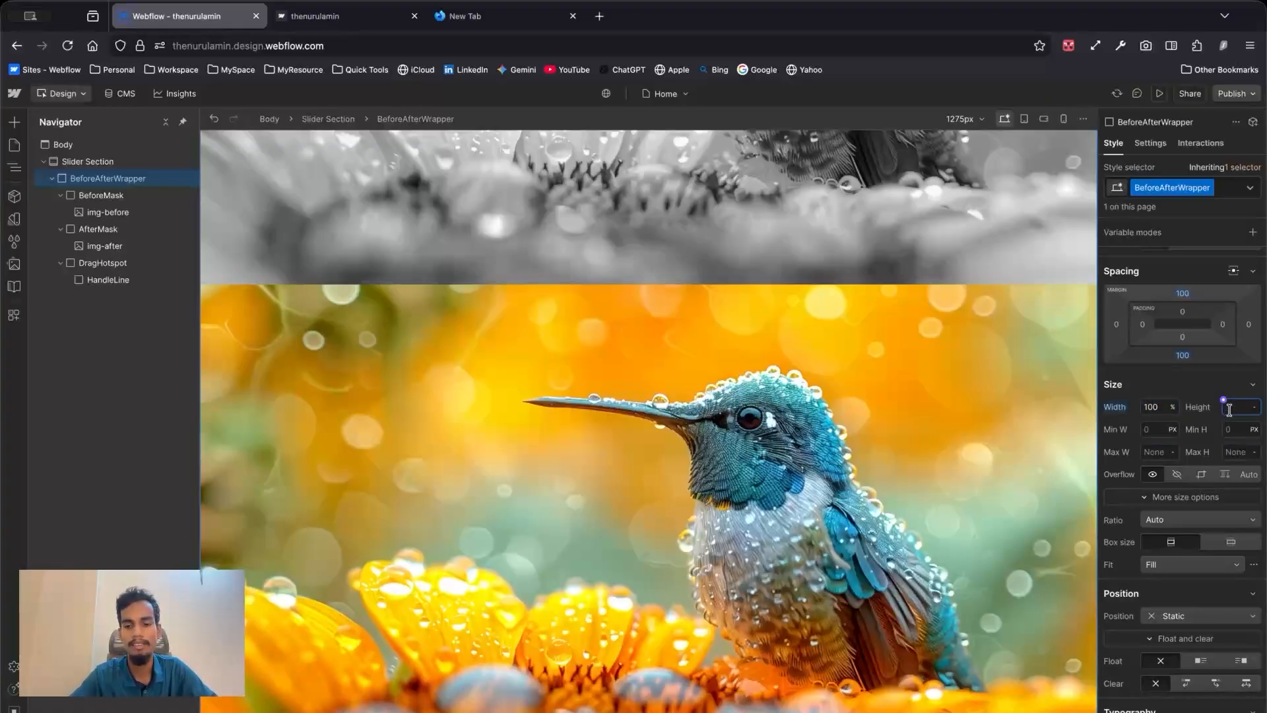
type("7")
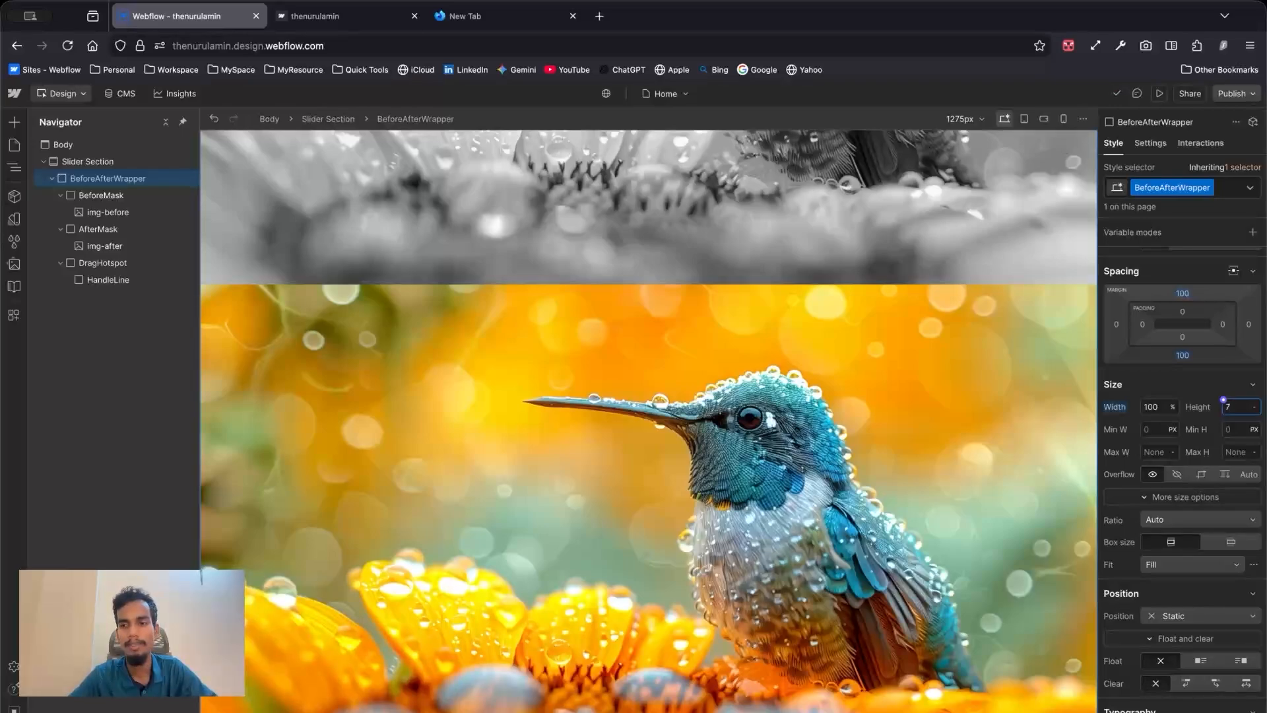
type("20")
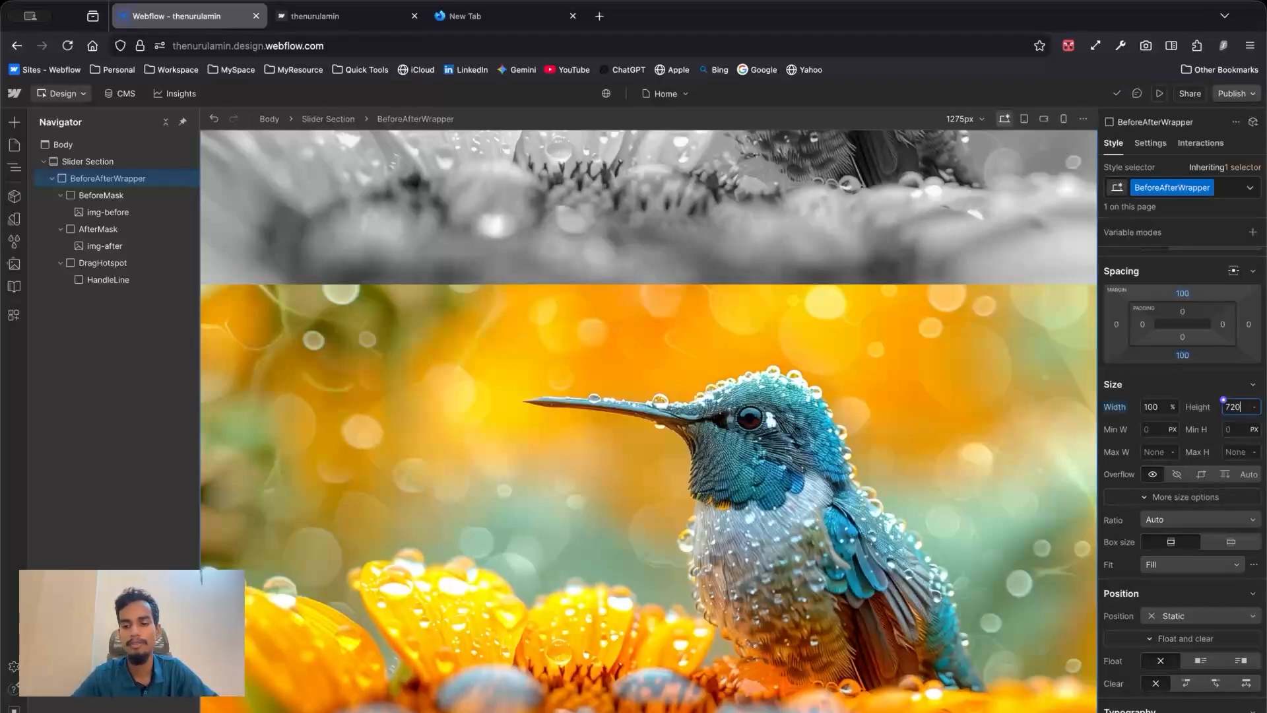
key("Return")
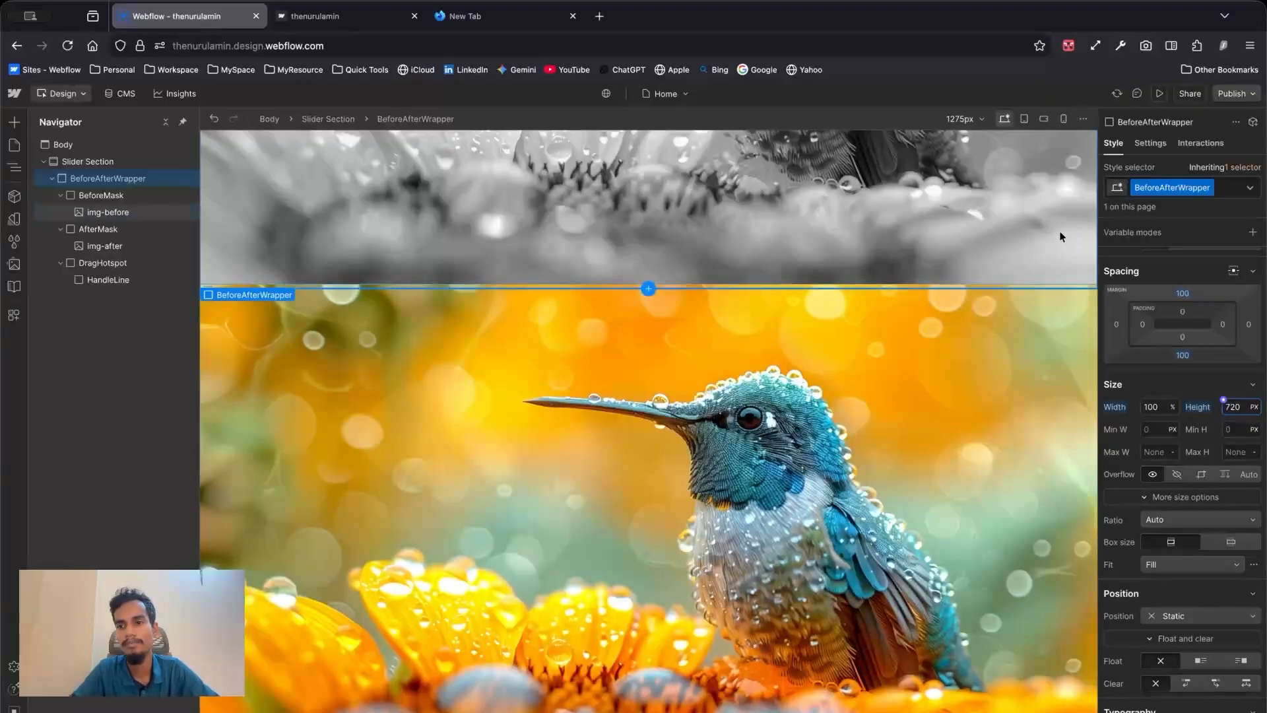
Step: Set the overflow of BeforeAfterWrapper to hidden and check how the images are clipped on the canvas
left_click(1172, 478)
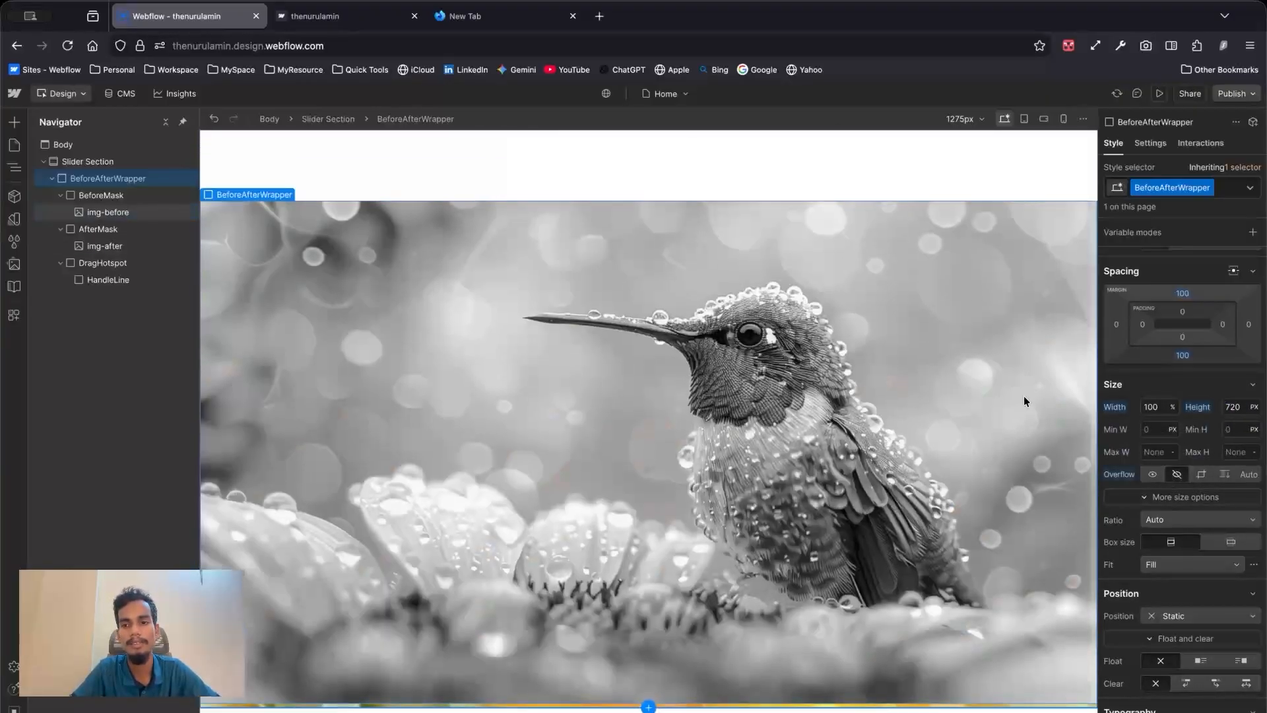
scroll(821, 467, "up", 2)
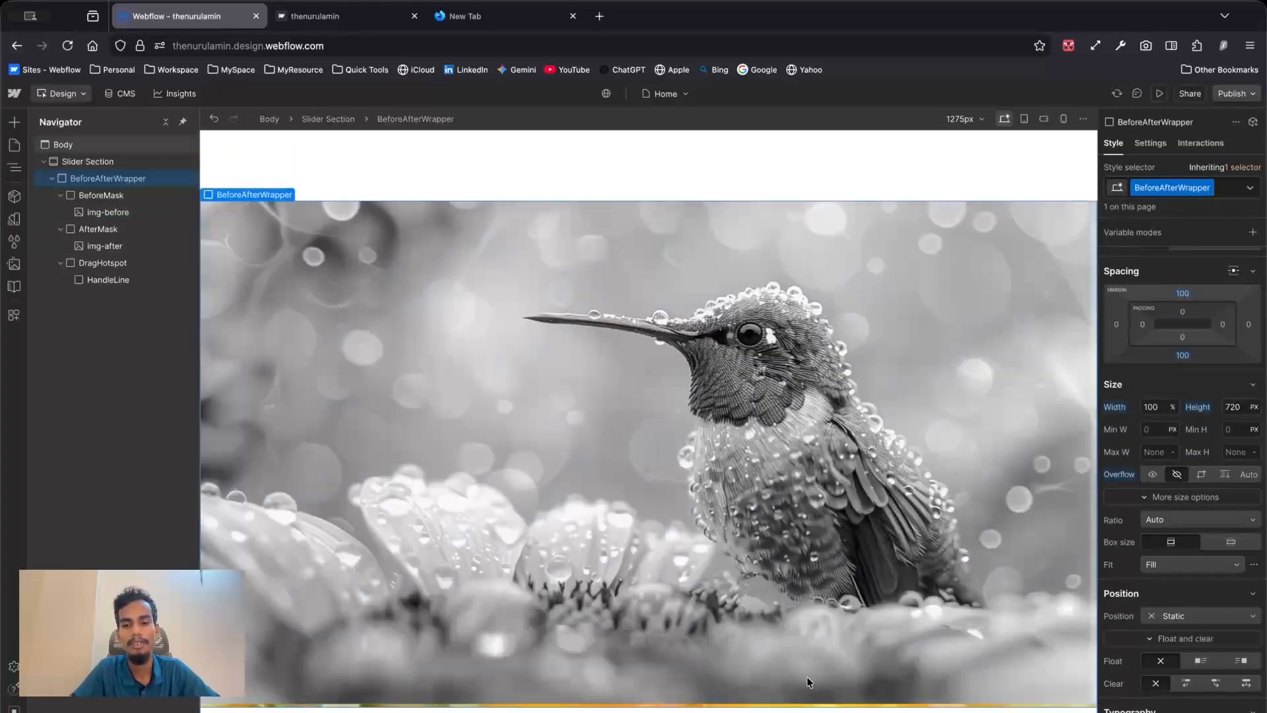
scroll(825, 700, "down", 2)
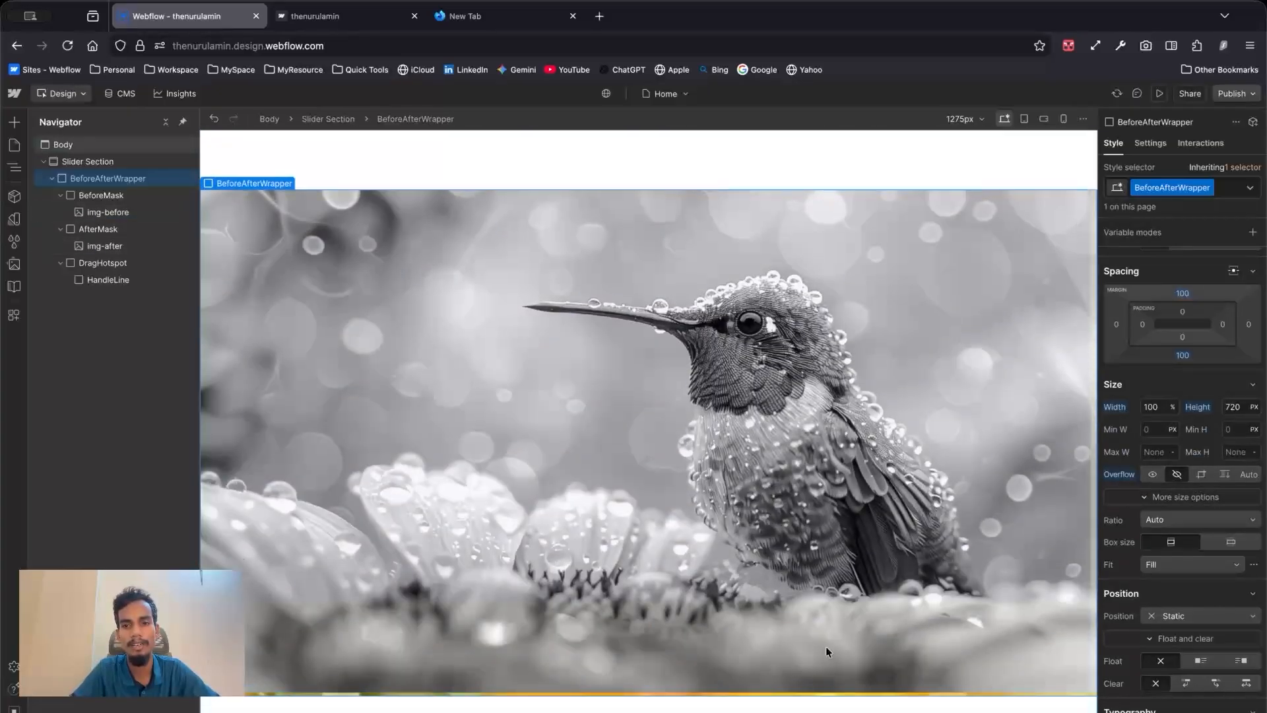
scroll(829, 649, "up", 2)
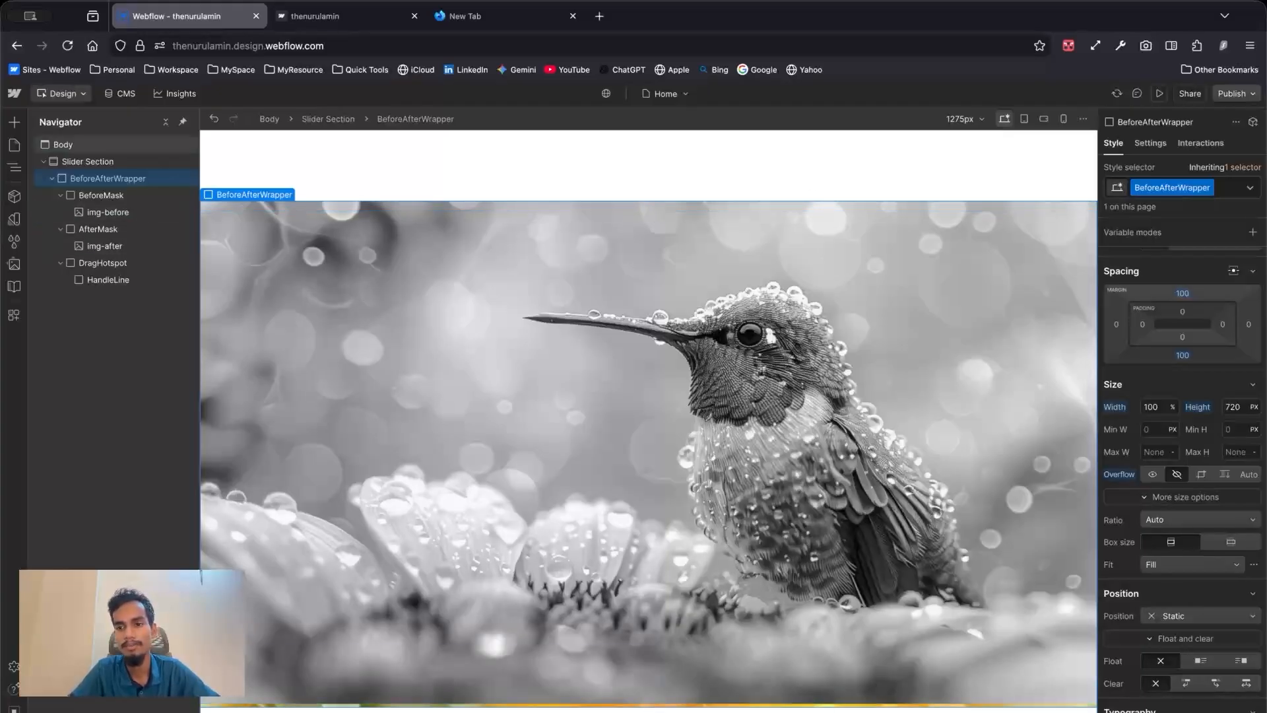
scroll(1149, 487, "up", 1)
scroll(1149, 487, "down", 1)
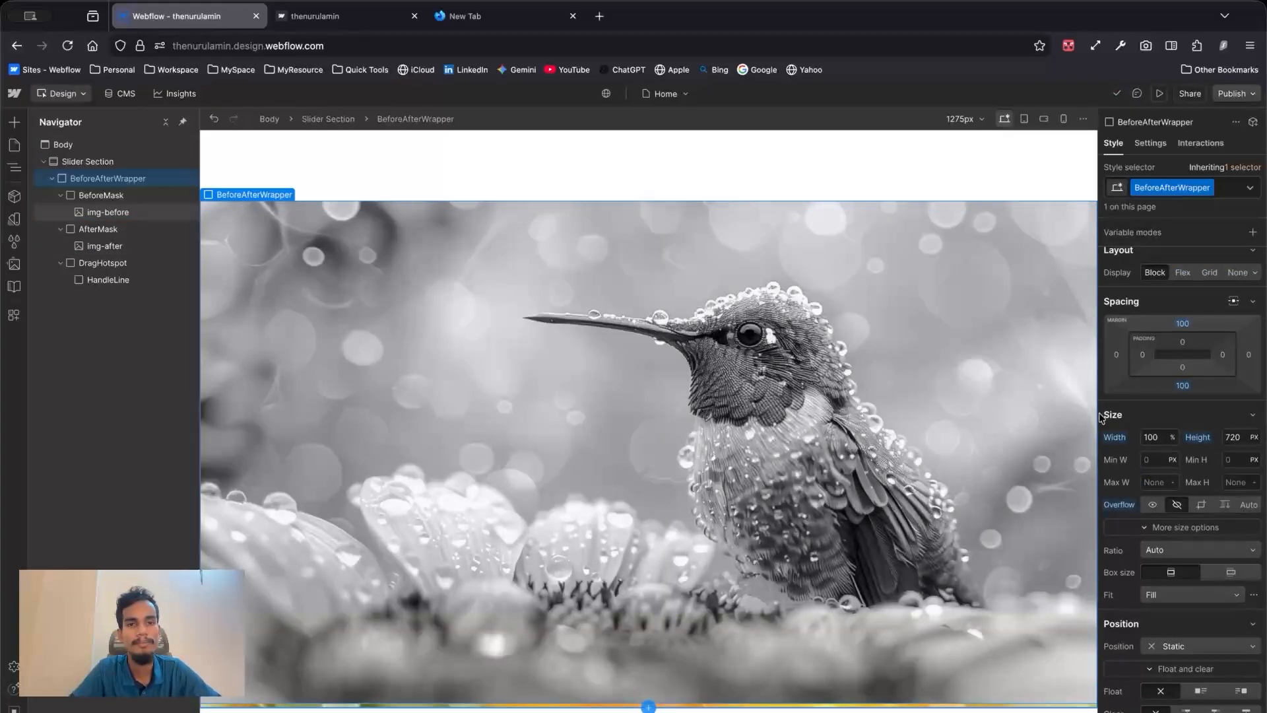
Step: Change the position of BeforeAfterWrapper to Relative
scroll(1217, 560, "down", 3)
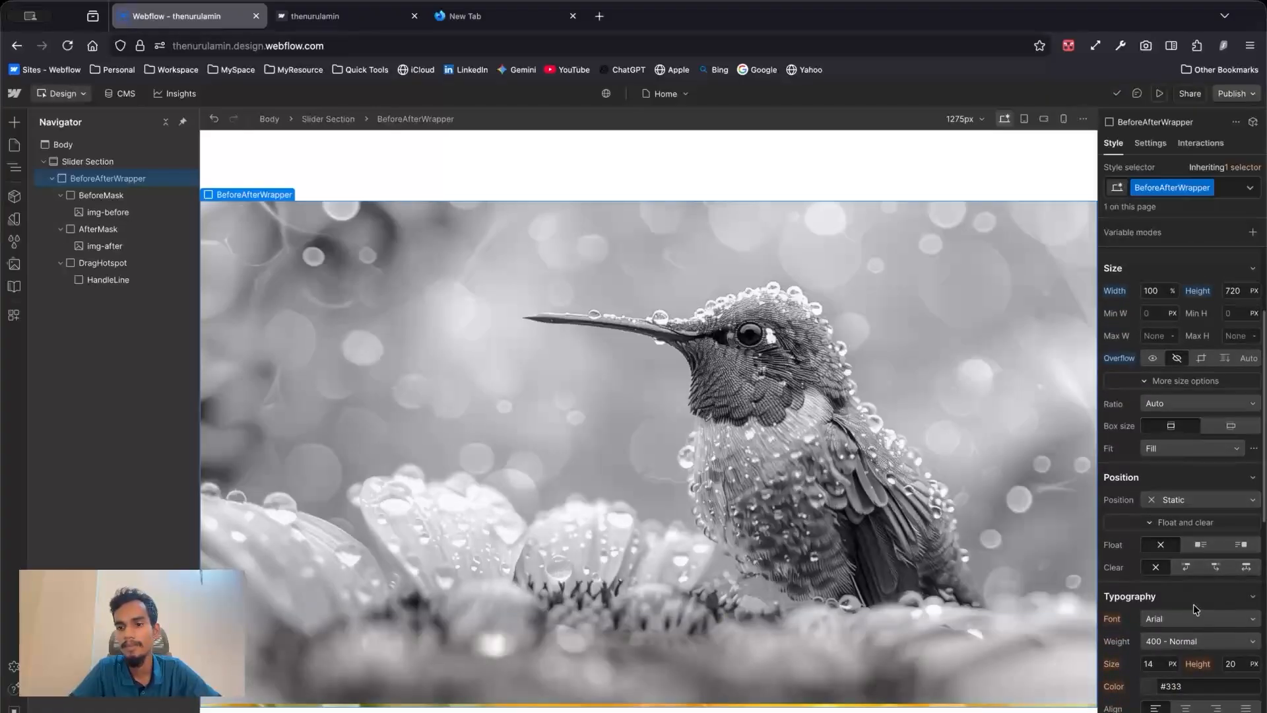
left_click(1175, 504)
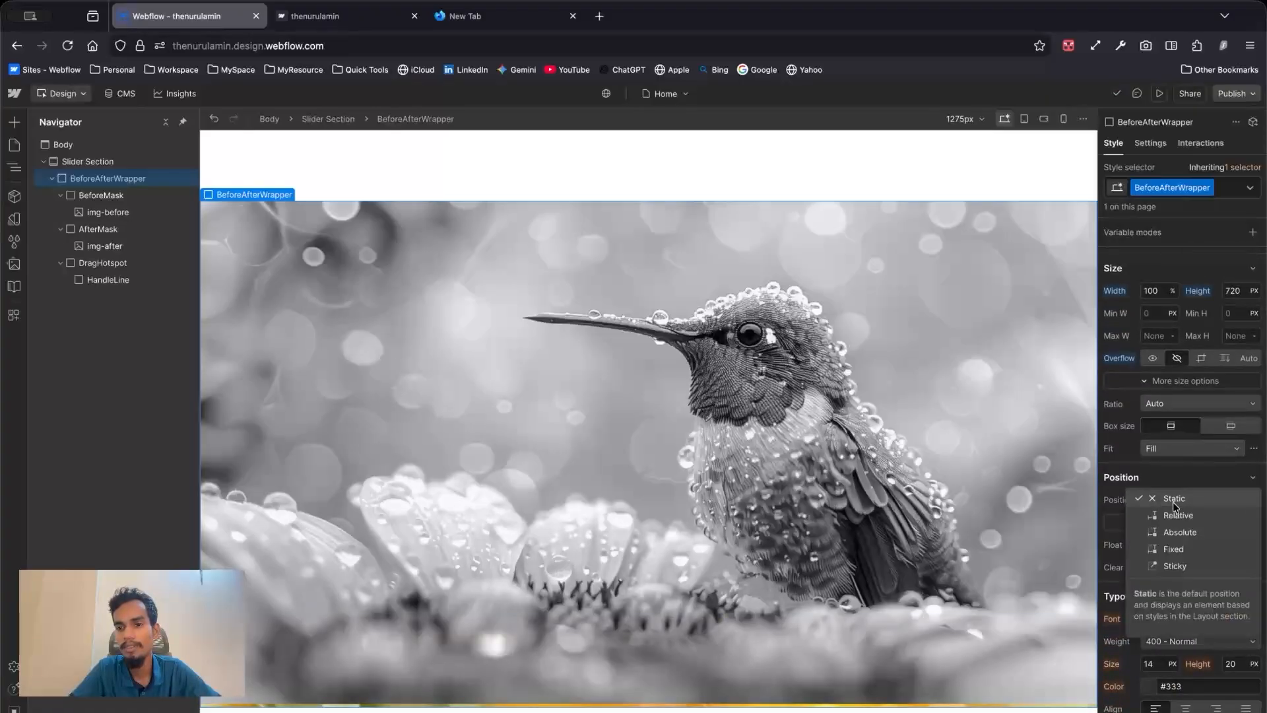
left_click(1177, 522)
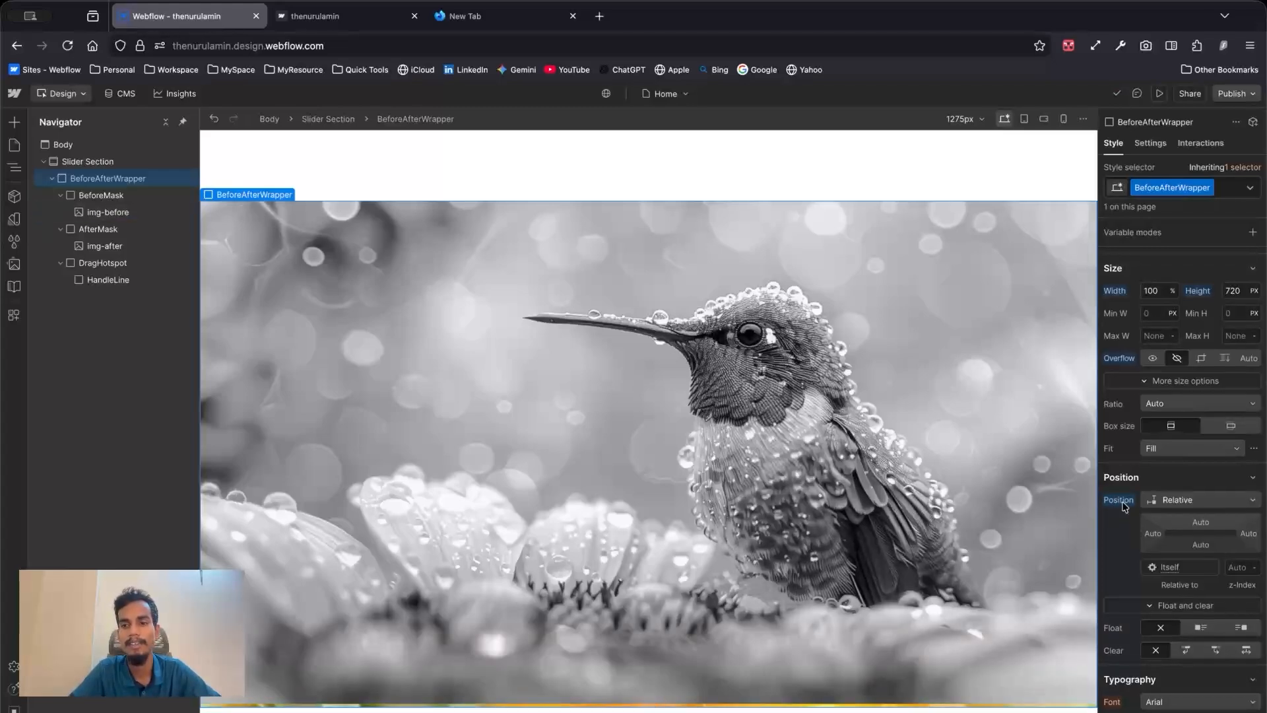
Step: Round the corners of BeforeAfterWrapper with a border radius of 24 px
scroll(1125, 507, "down", 5)
scroll(1128, 510, "down", 5)
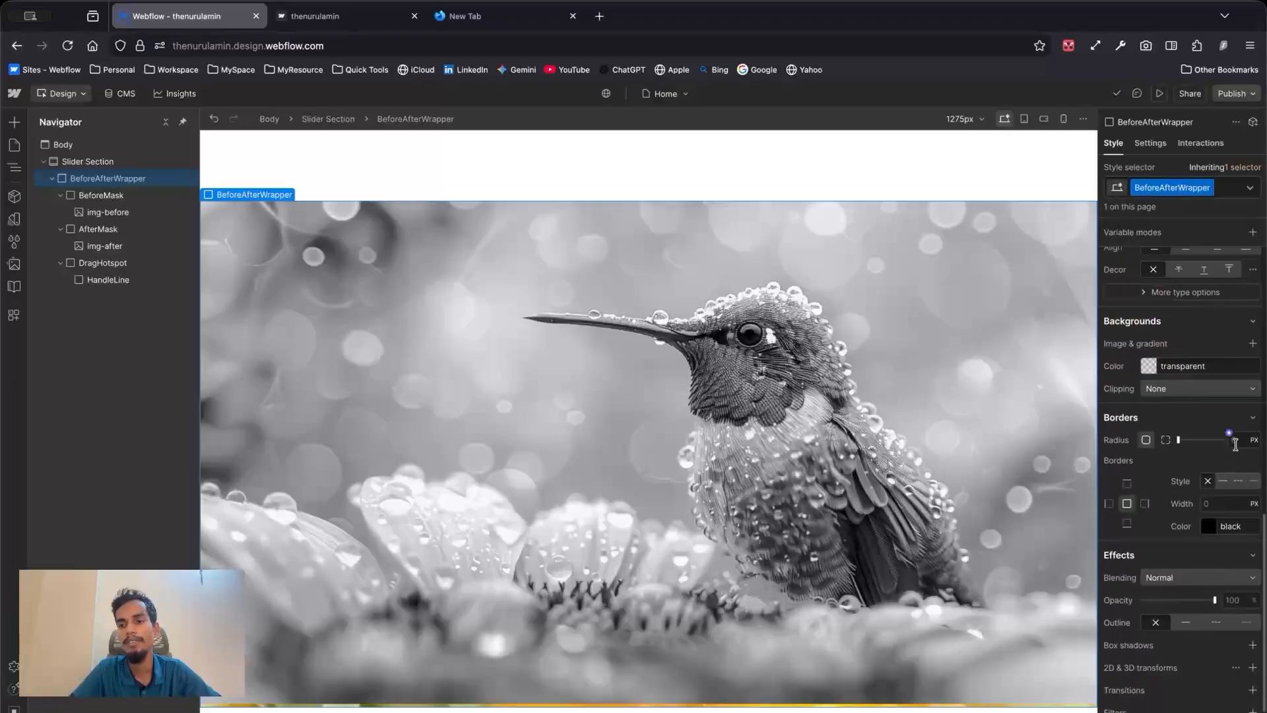
left_click(1236, 440)
type("24")
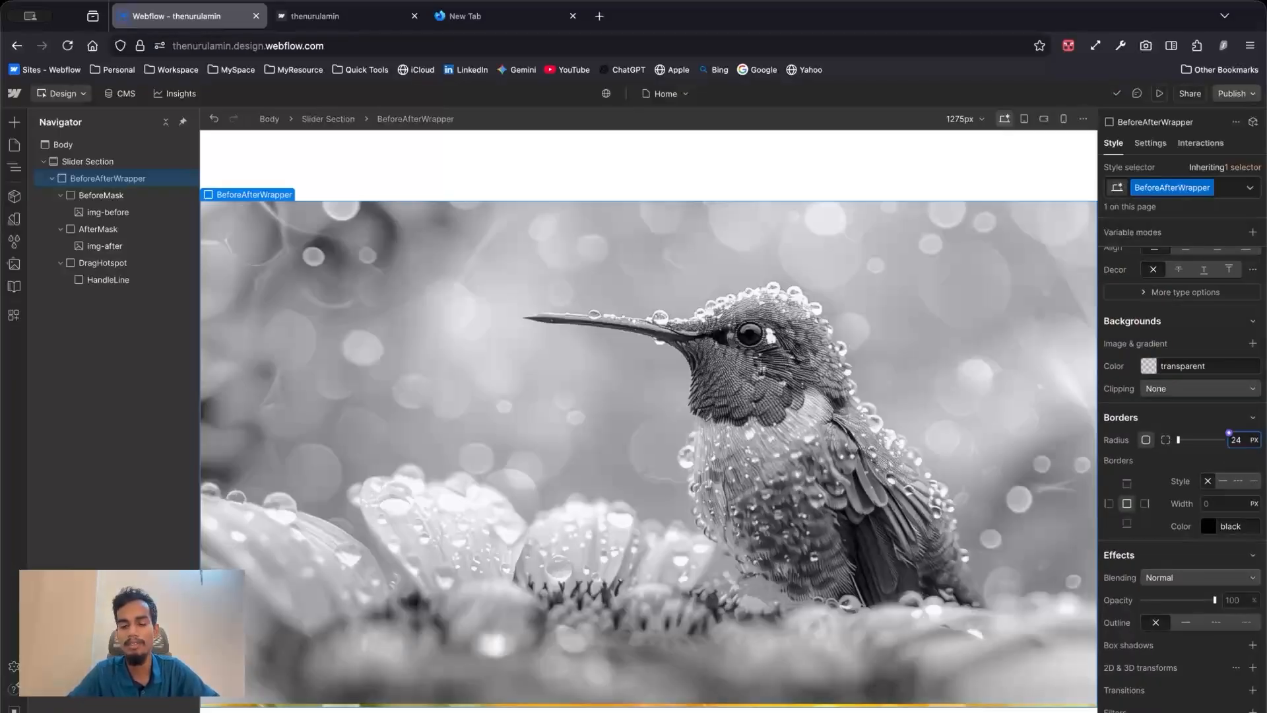
key("Return")
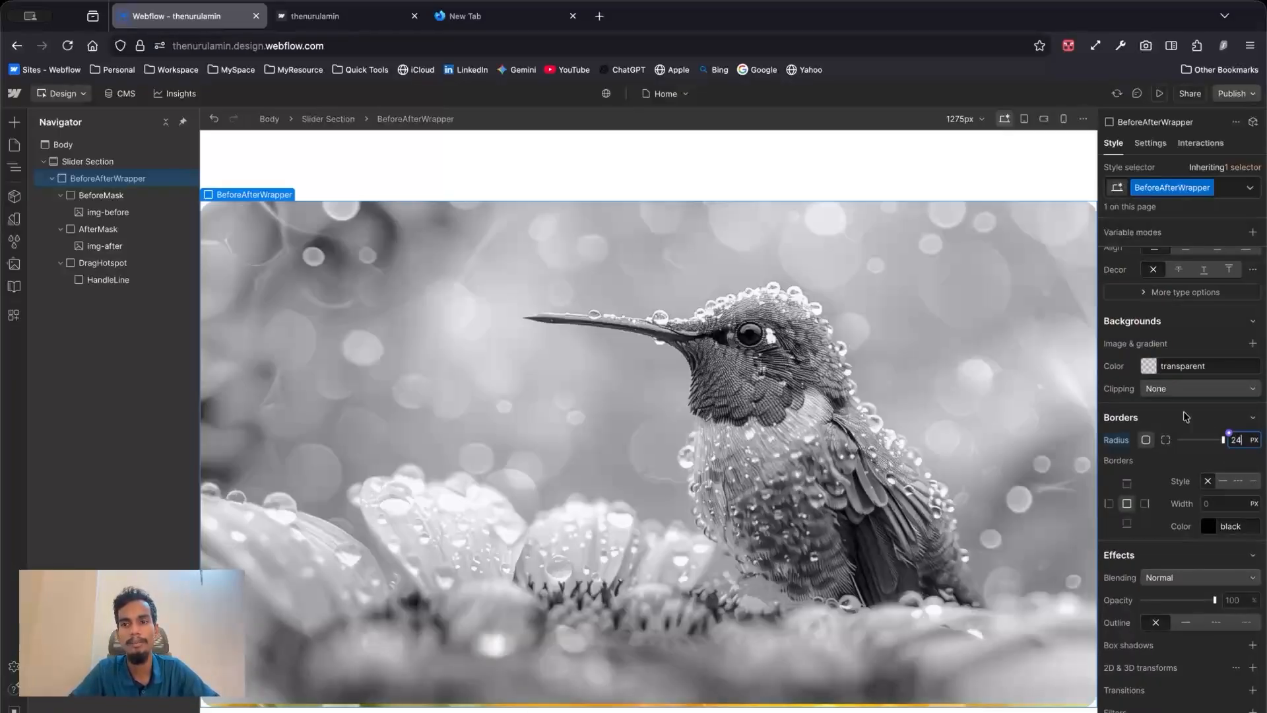
Step: Try a maximum width of 1280 px on BeforeAfterWrapper
scroll(1162, 394, "up", 10)
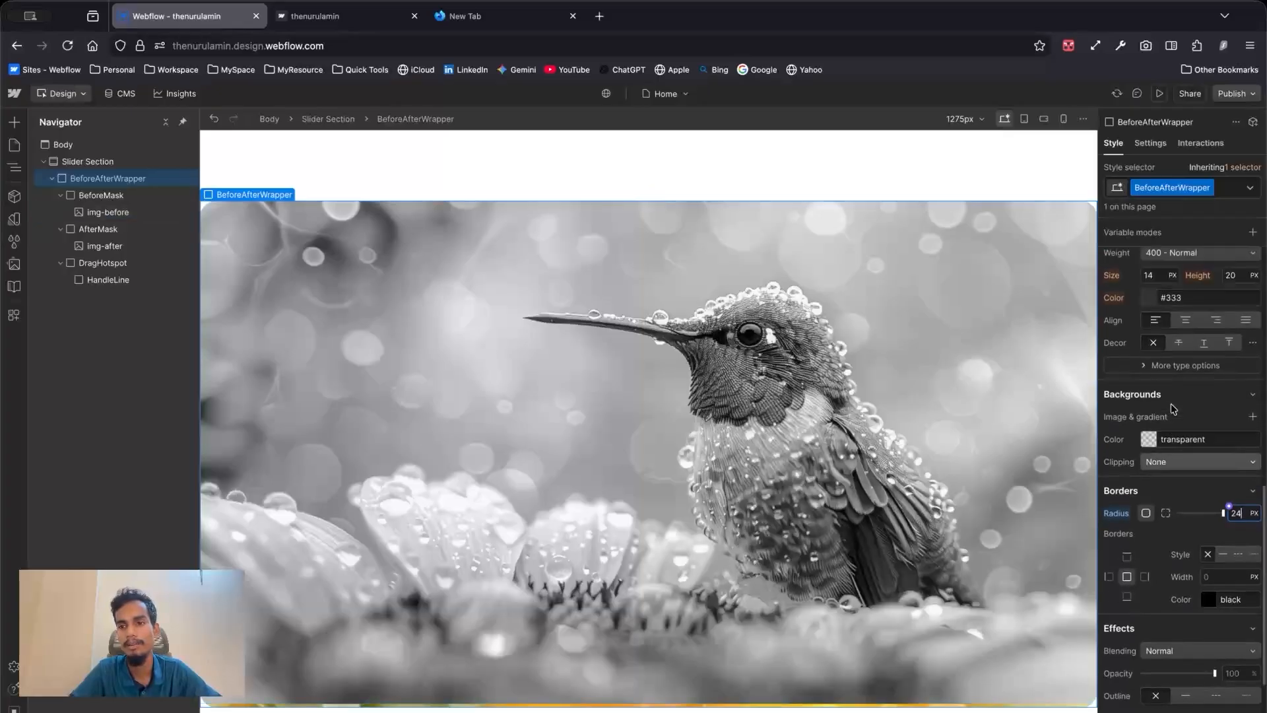
scroll(1146, 358, "up", 1)
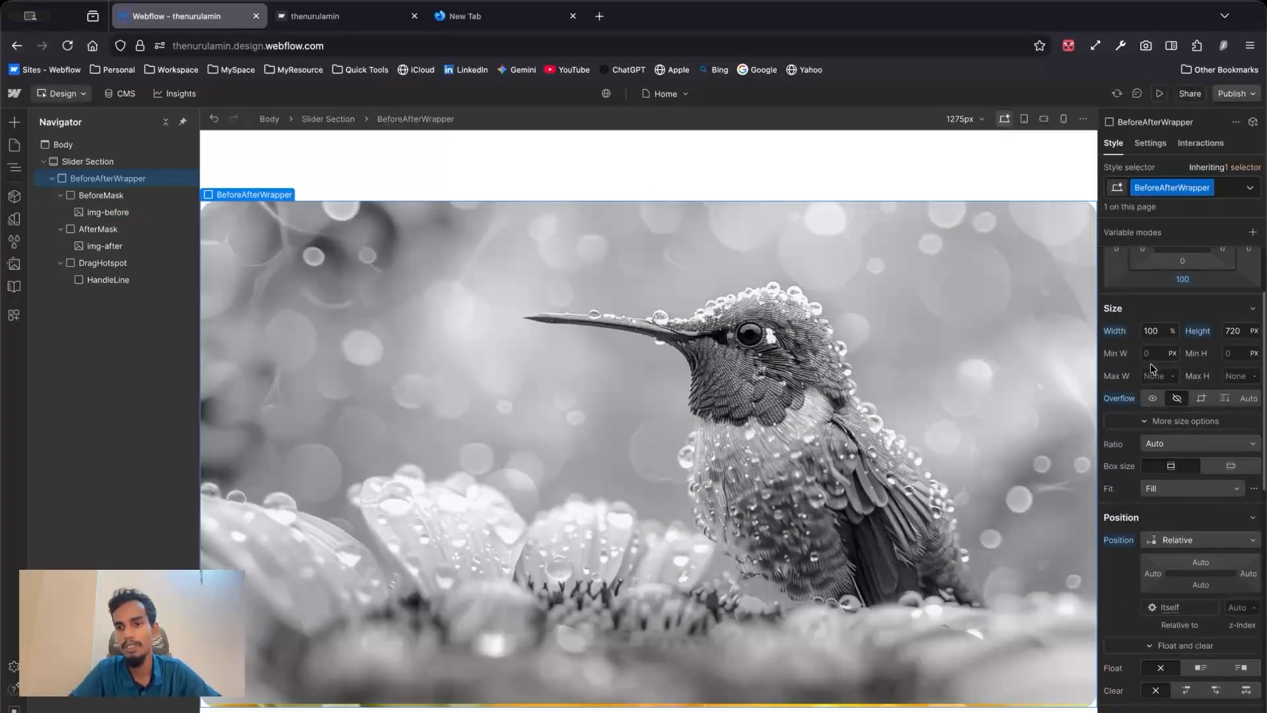
left_click(1151, 374)
type("1280")
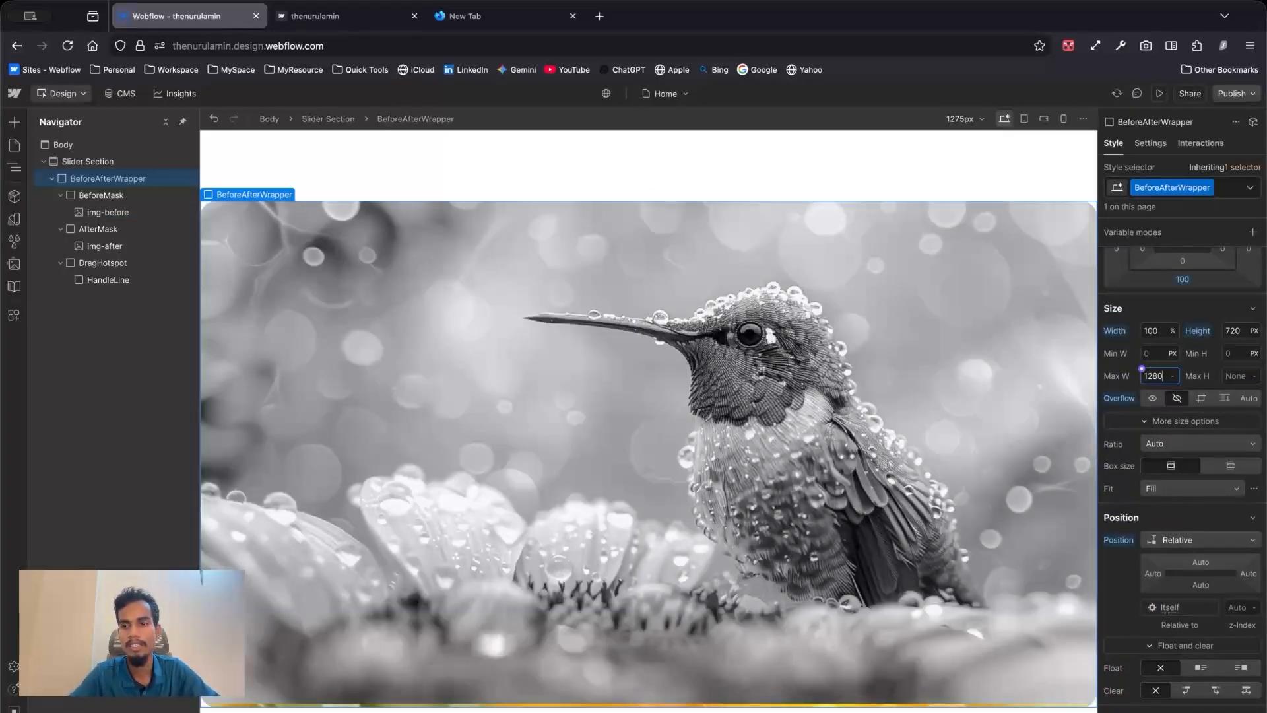
key("Return")
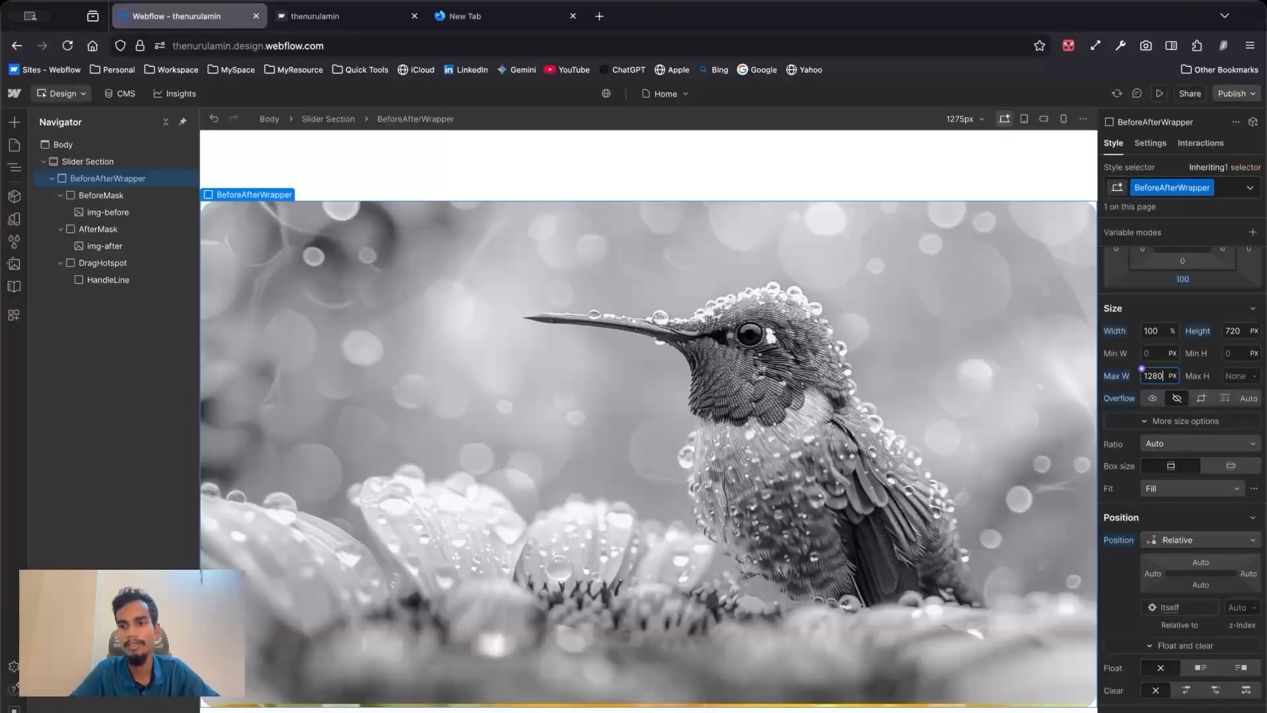
Step: Try a maximum width of 1000 px on BeforeAfterWrapper and undo that change
double_click(1151, 374)
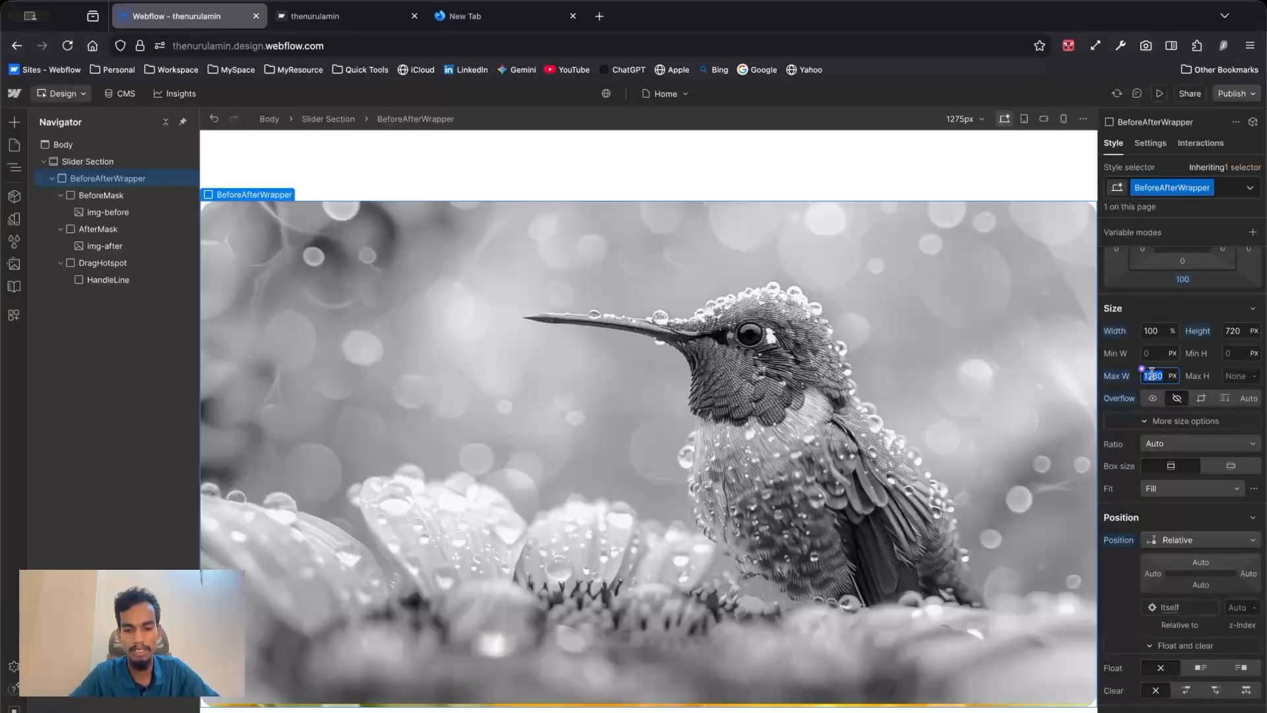
type("1000")
key("Return")
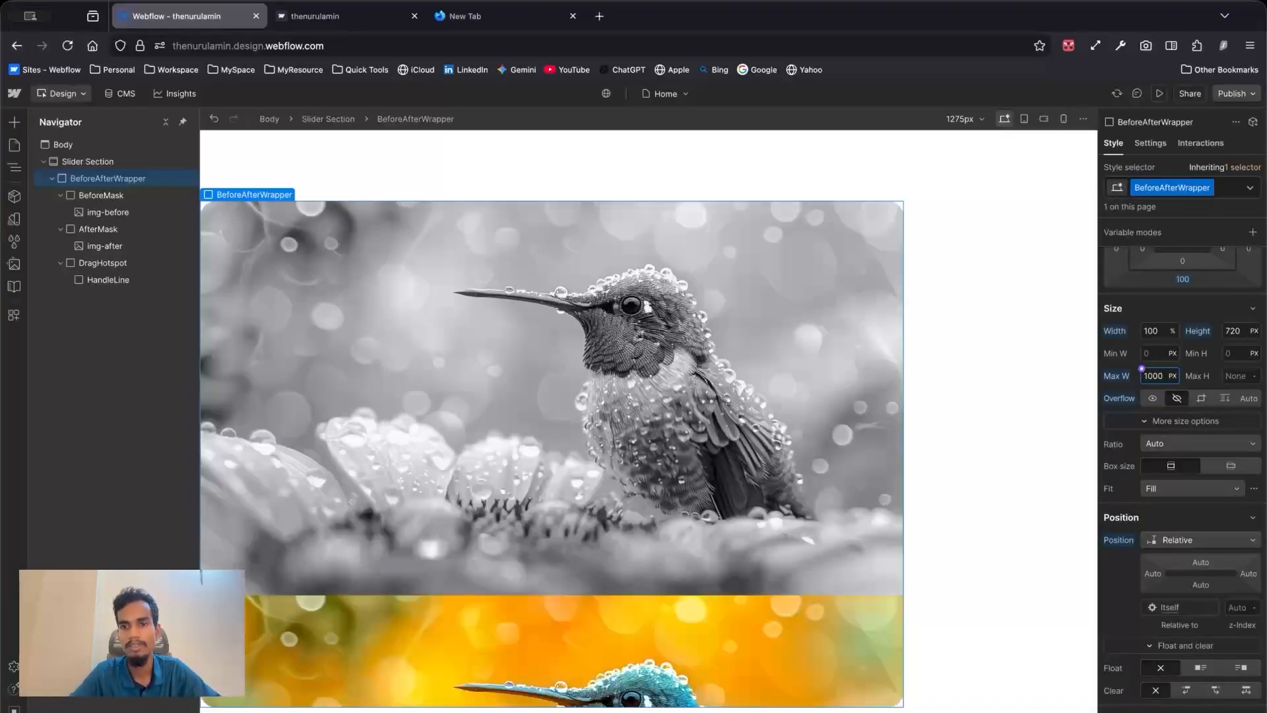
key("super+z")
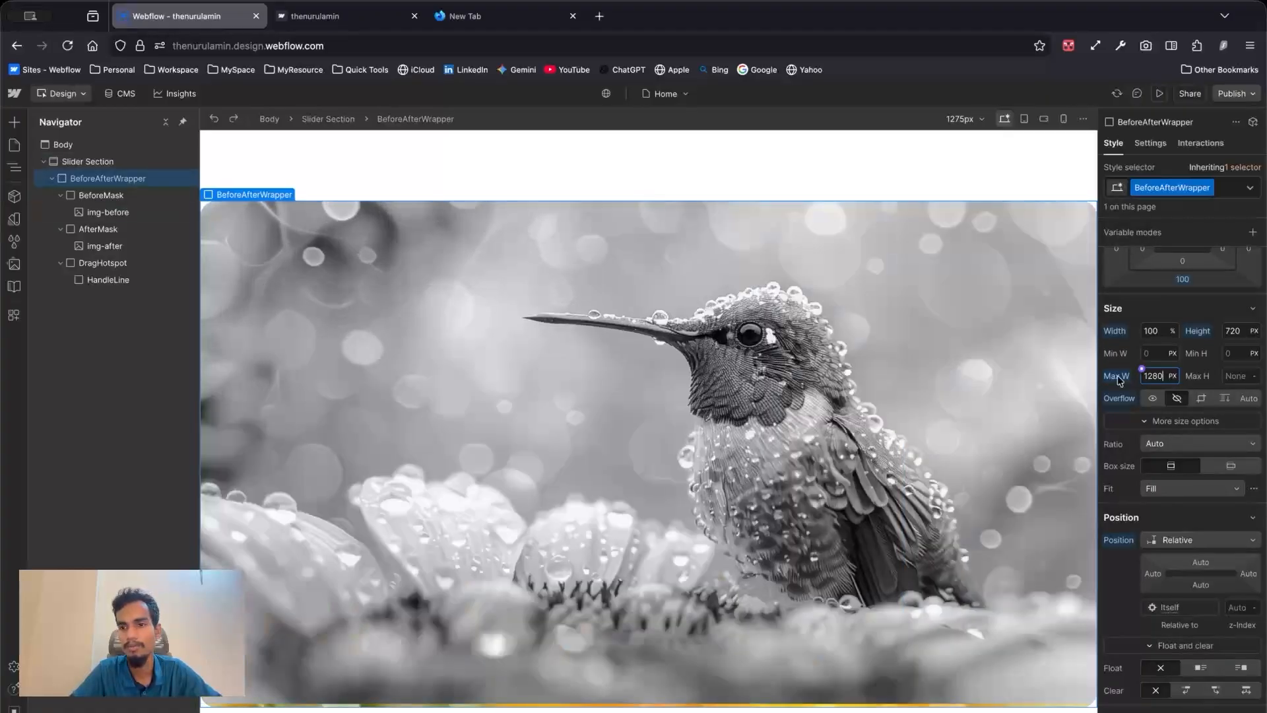
Step: Set the maximum width of BeforeAfterWrapper back to None
scroll(1159, 462, "up", 4)
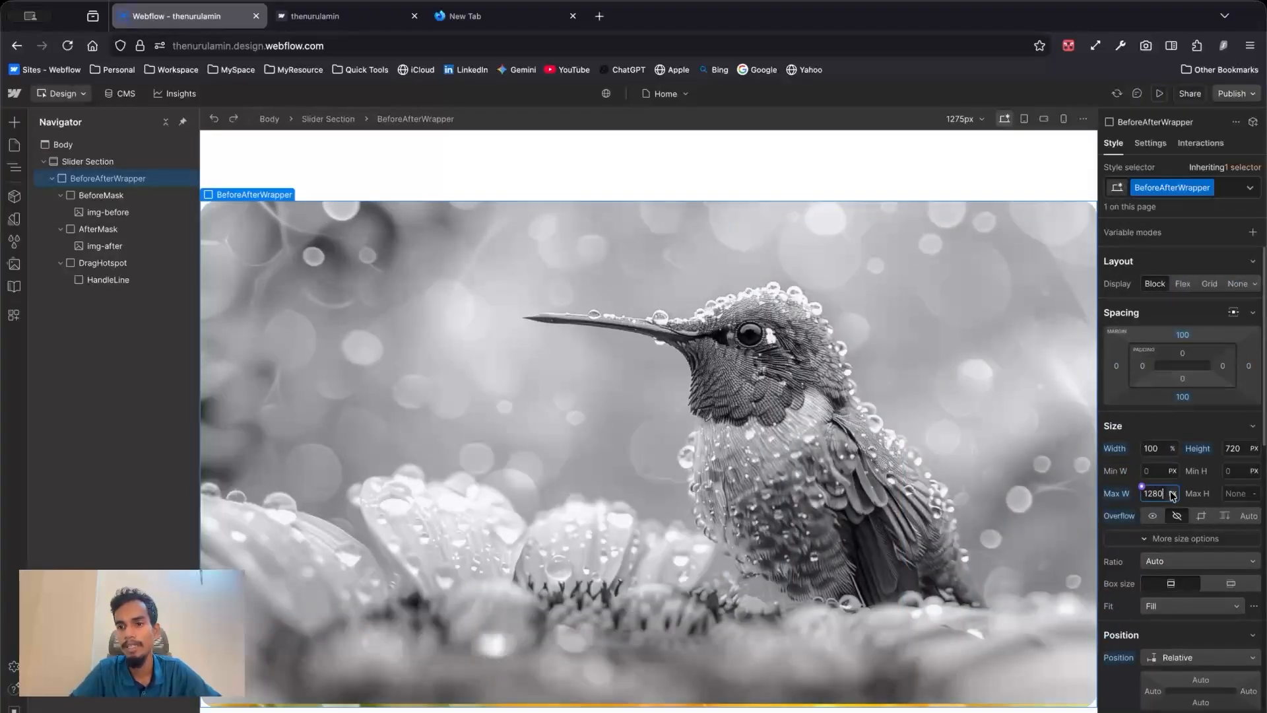
left_click(1172, 493)
left_click(1185, 639)
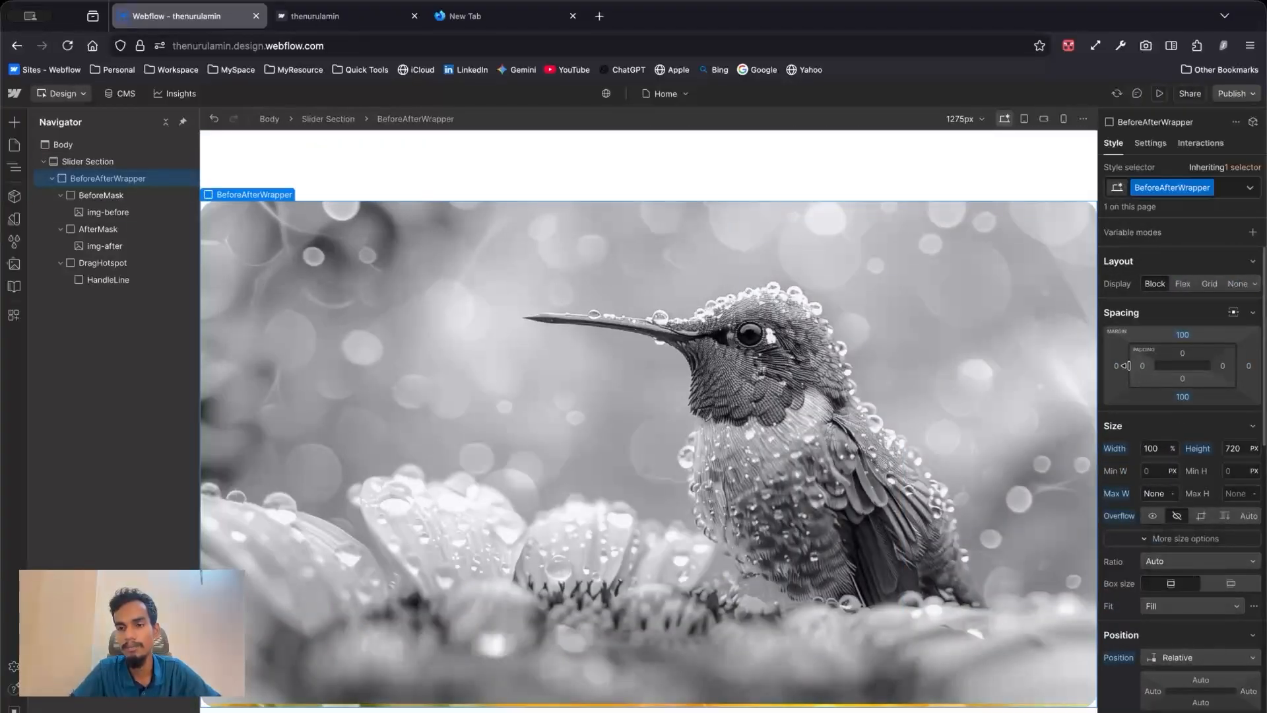
Step: Try a 20 px left margin on BeforeAfterWrapper, and instead give the Slider Section 20 px of left and right padding
left_click(1116, 366)
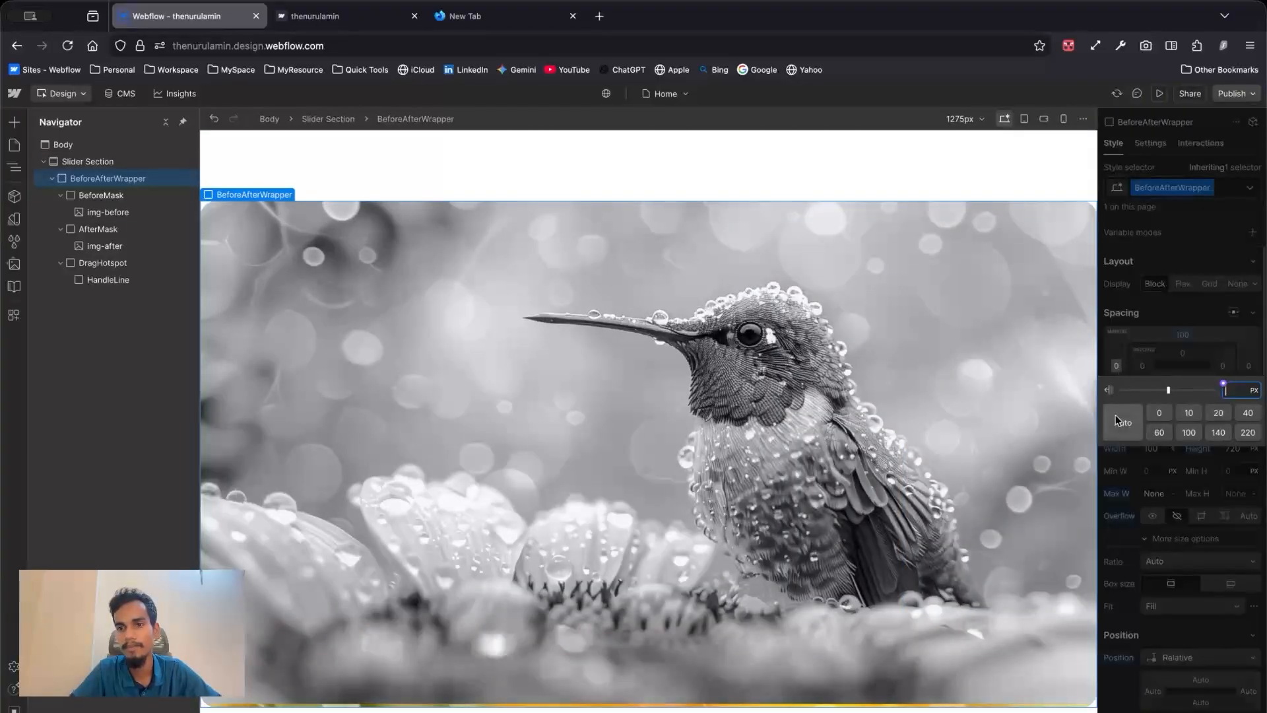
left_click(1219, 413)
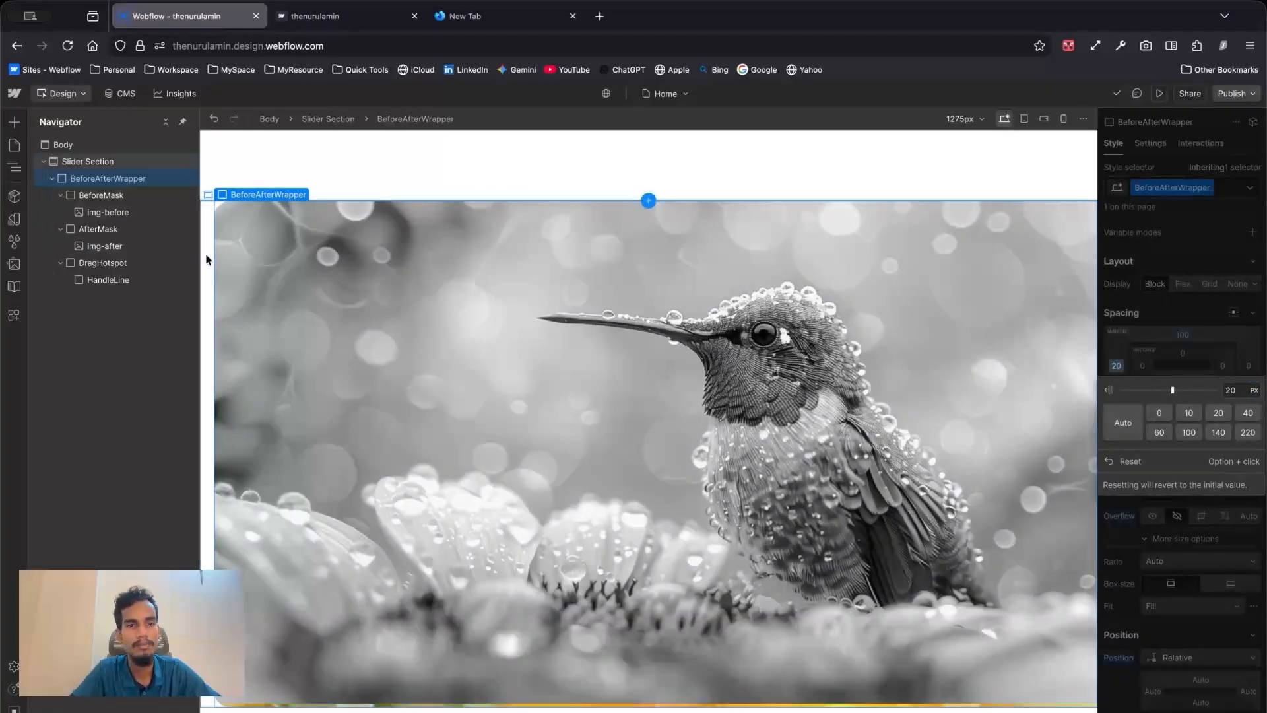
left_click(1196, 332)
left_click(1246, 371)
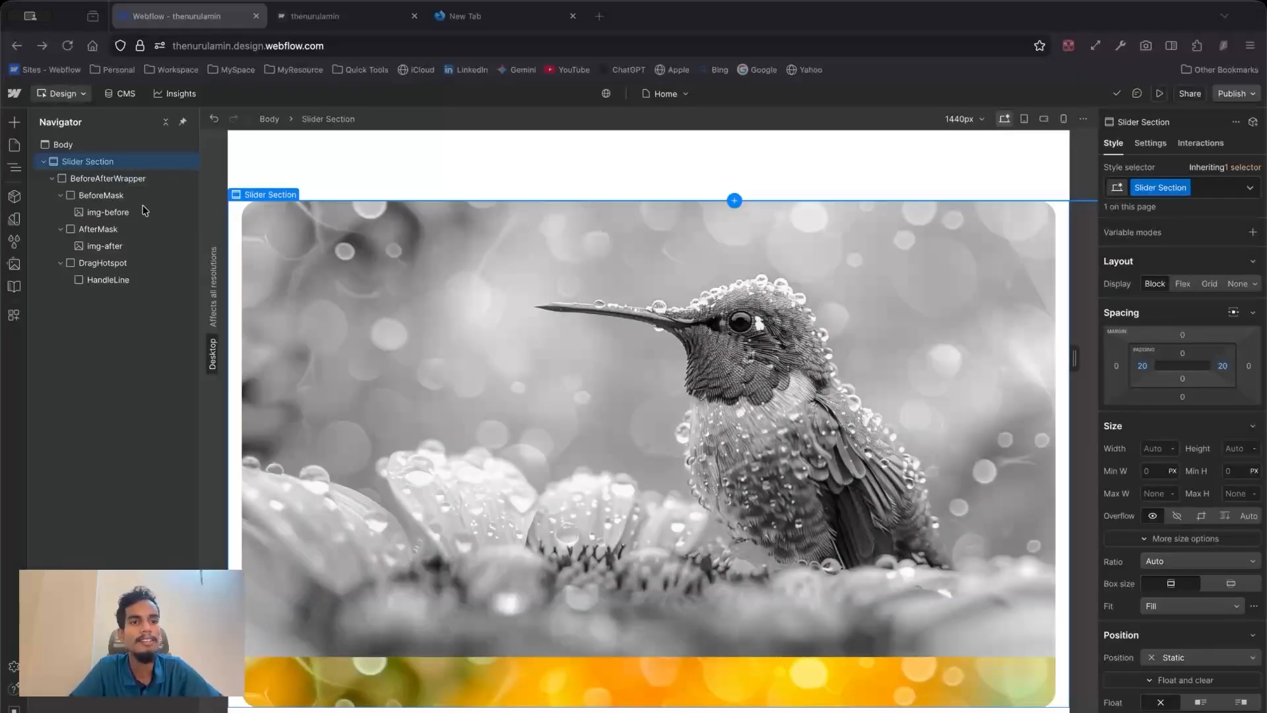
Step: Set BeforeMask to 50% width and 100% height
left_click(119, 200)
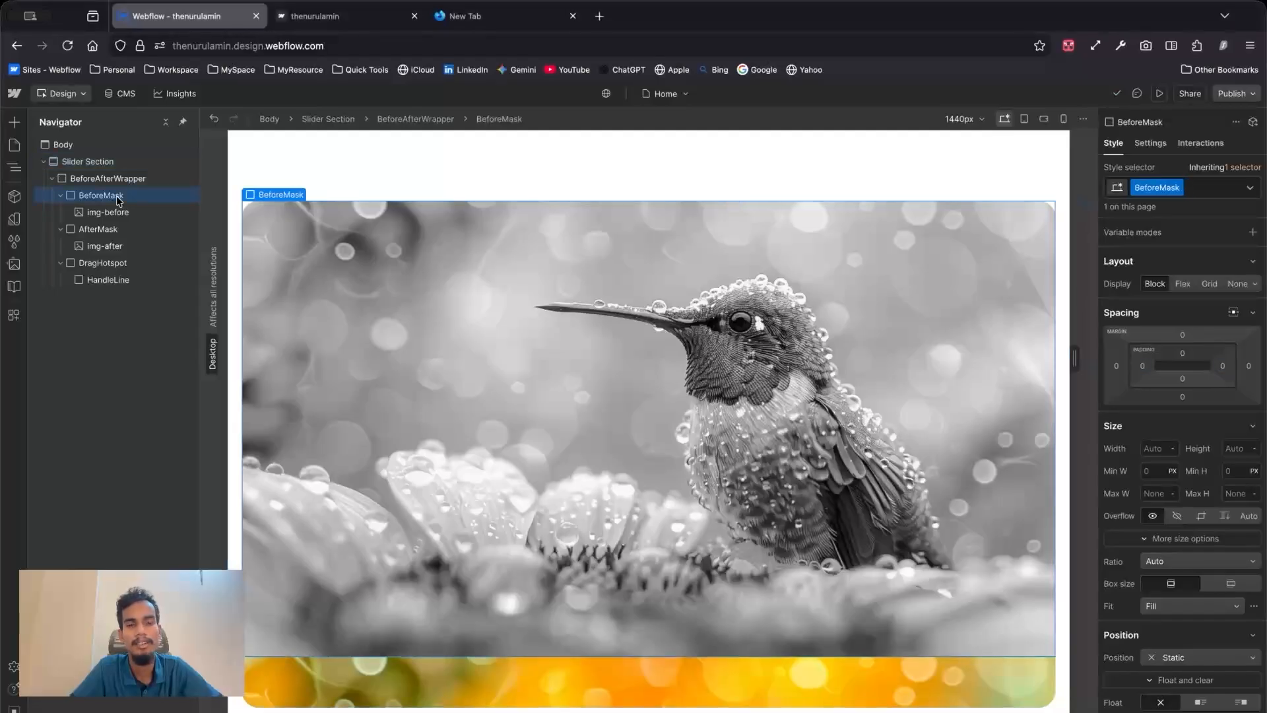
scroll(1147, 401, "down", 1)
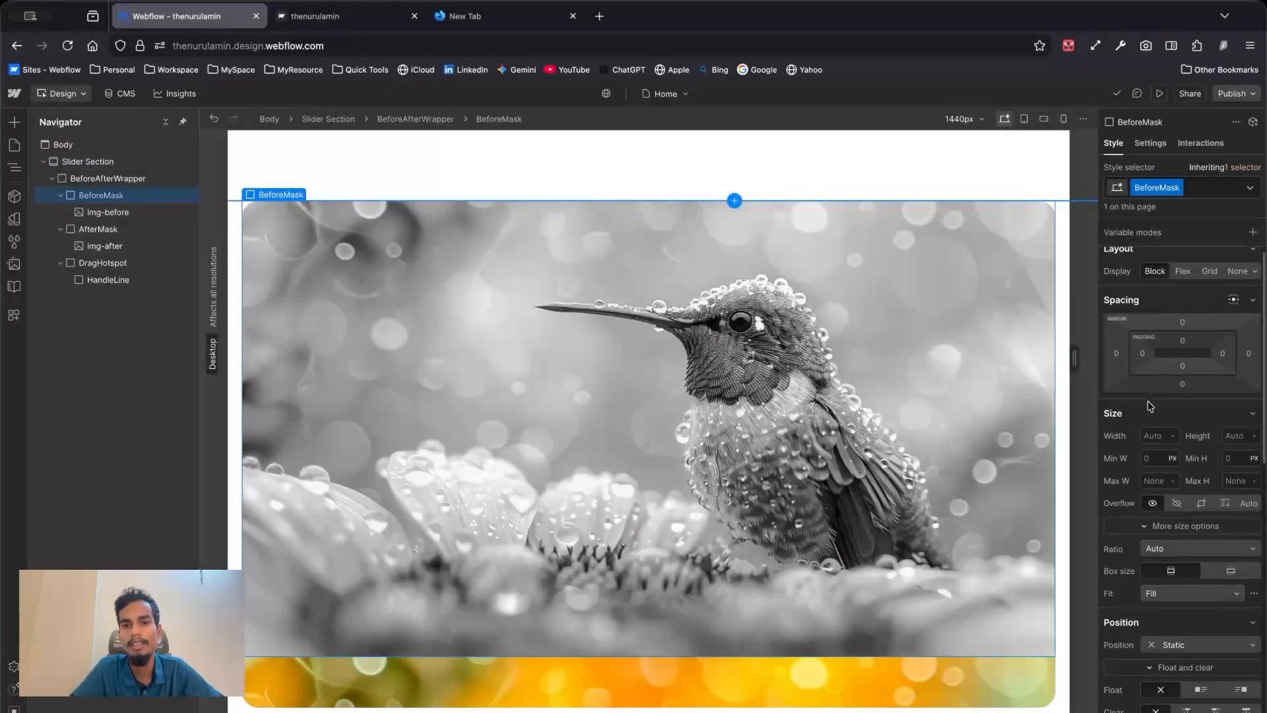
scroll(1149, 404, "up", 1)
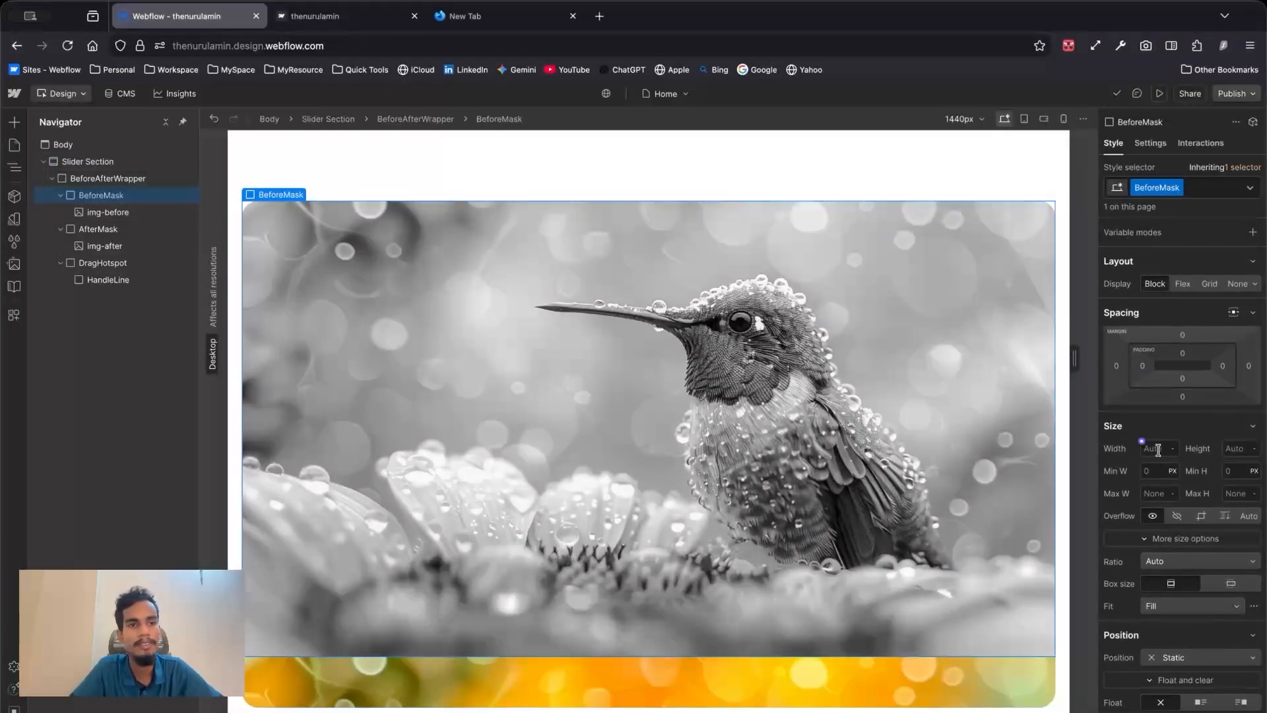
left_click(1158, 450)
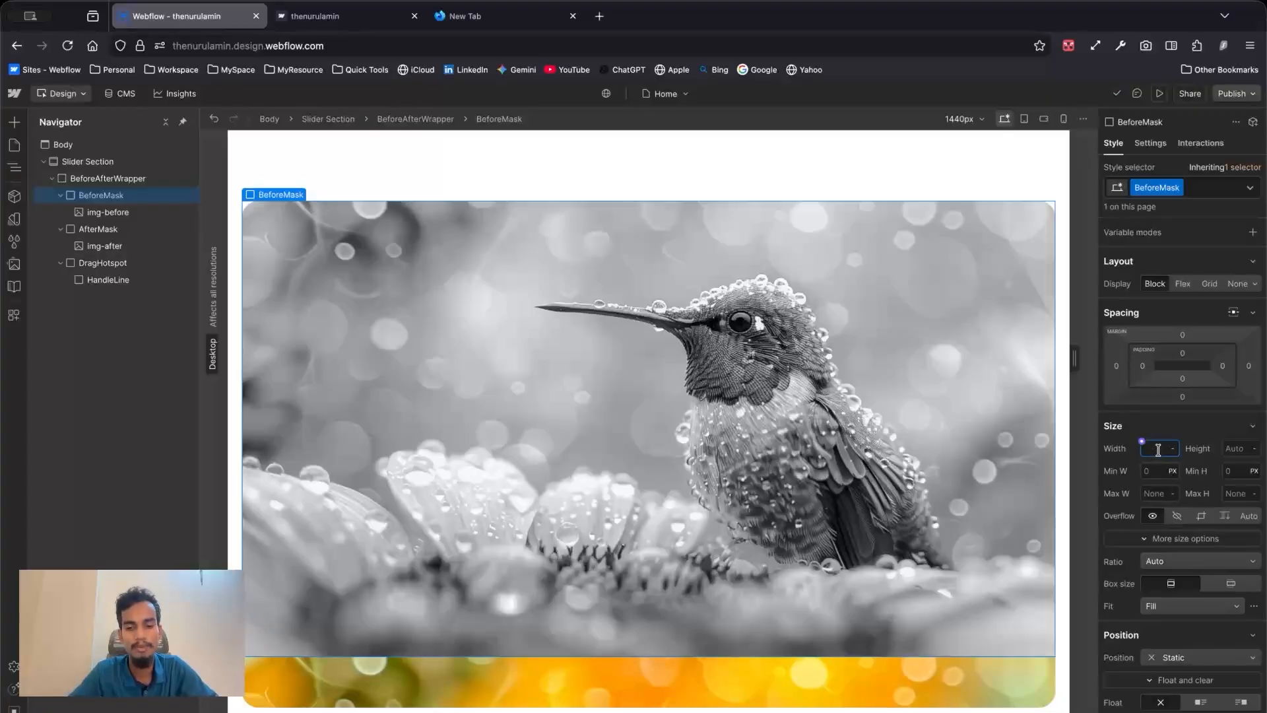
type("50%")
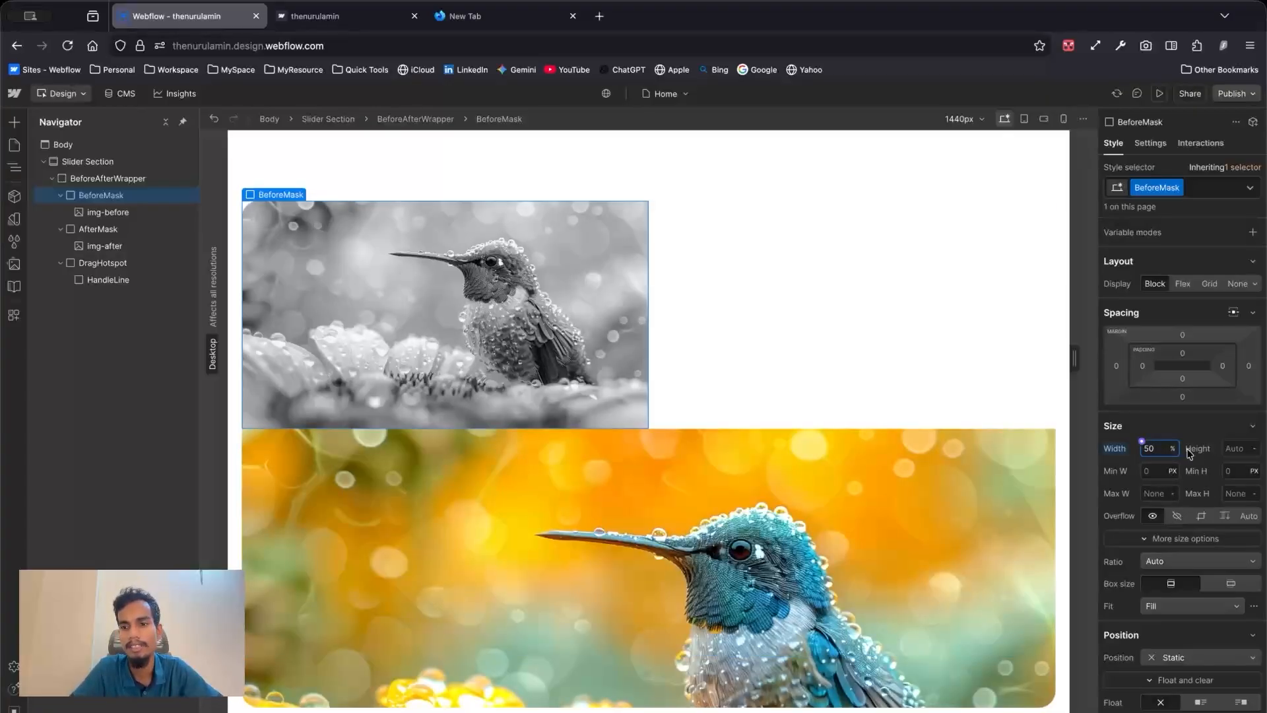
left_click(1223, 442)
type("100%")
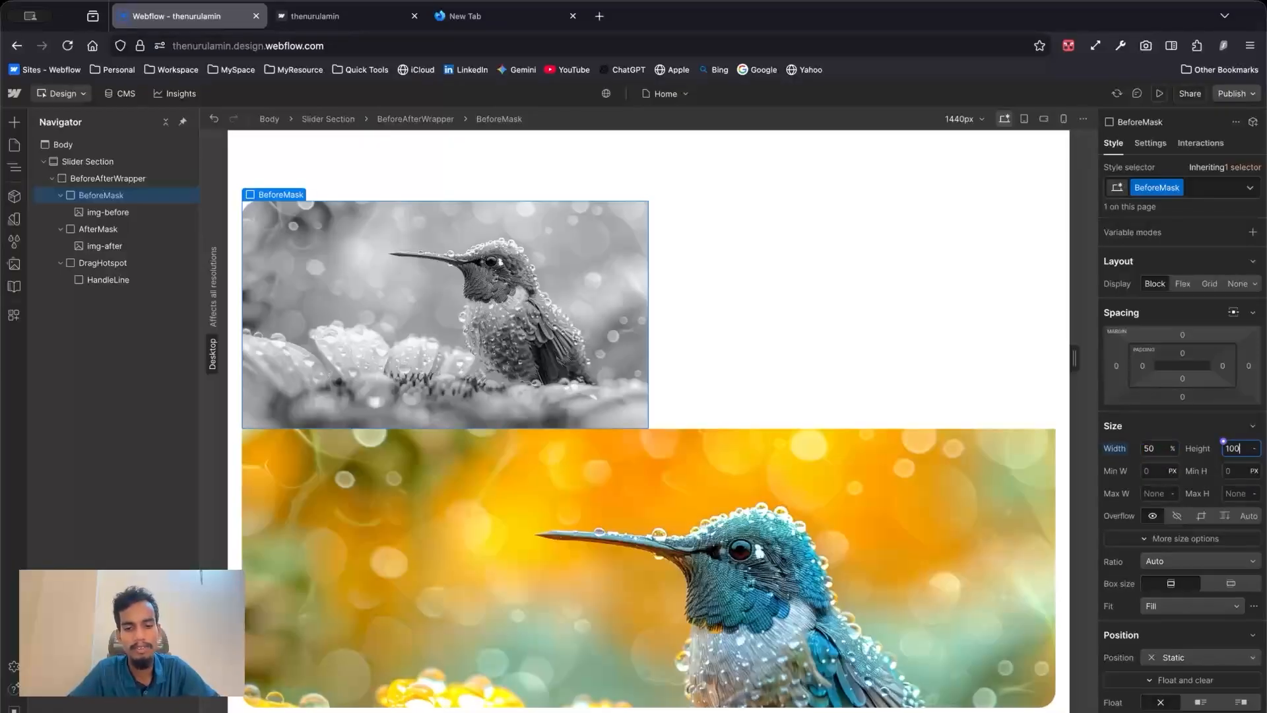
Step: Hide BeforeMask's overflow and set its fit to Cover
scroll(1130, 437, "down", 3)
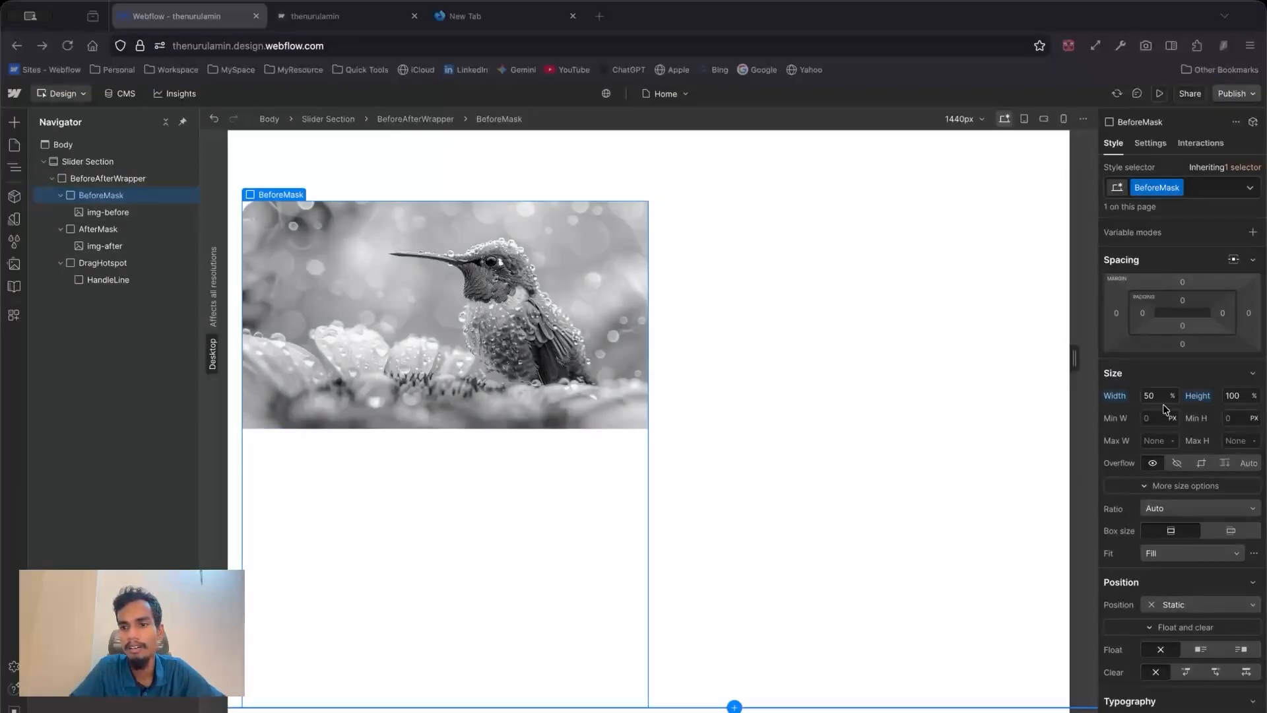
scroll(1148, 462, "down", 1)
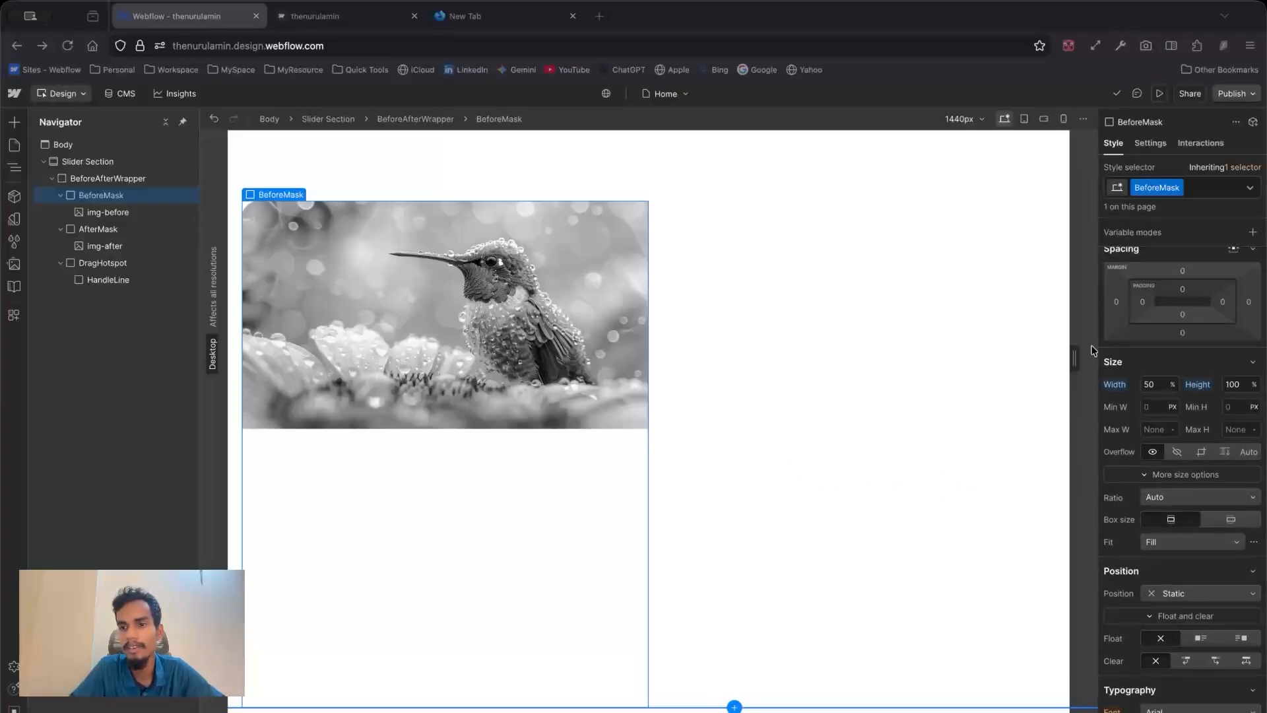
scroll(1115, 362, "up", 3)
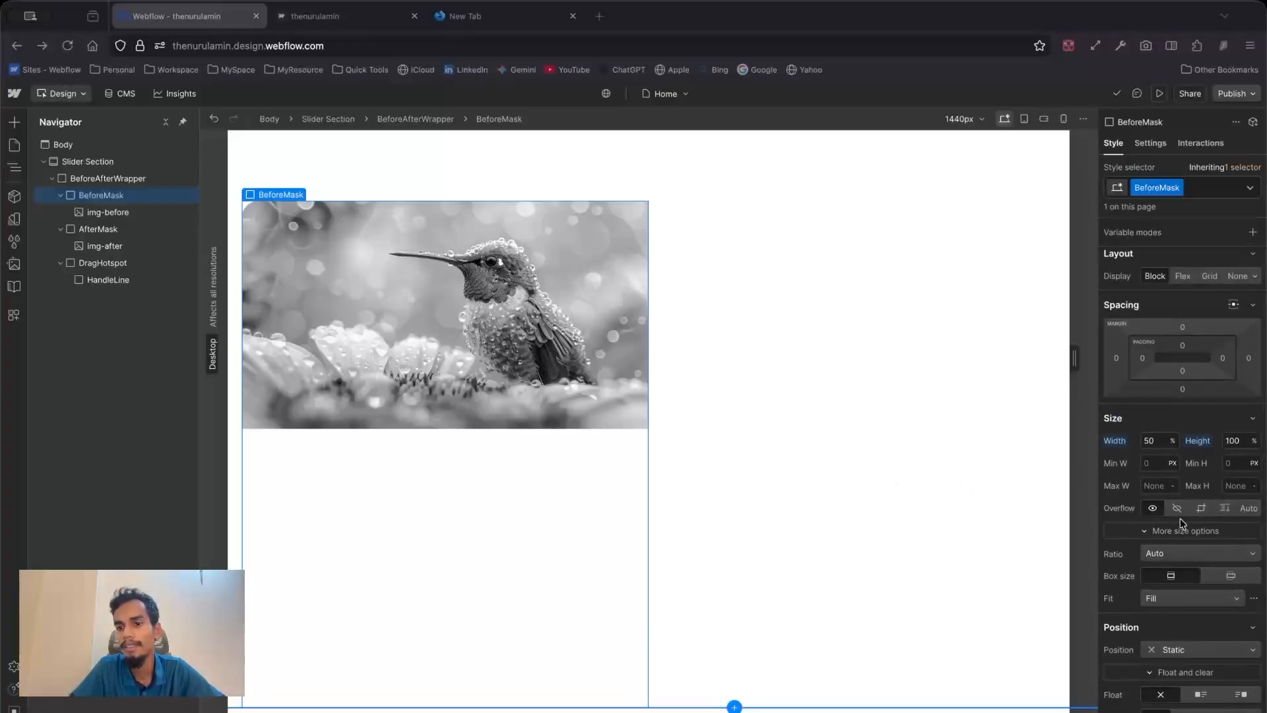
left_click(1177, 508)
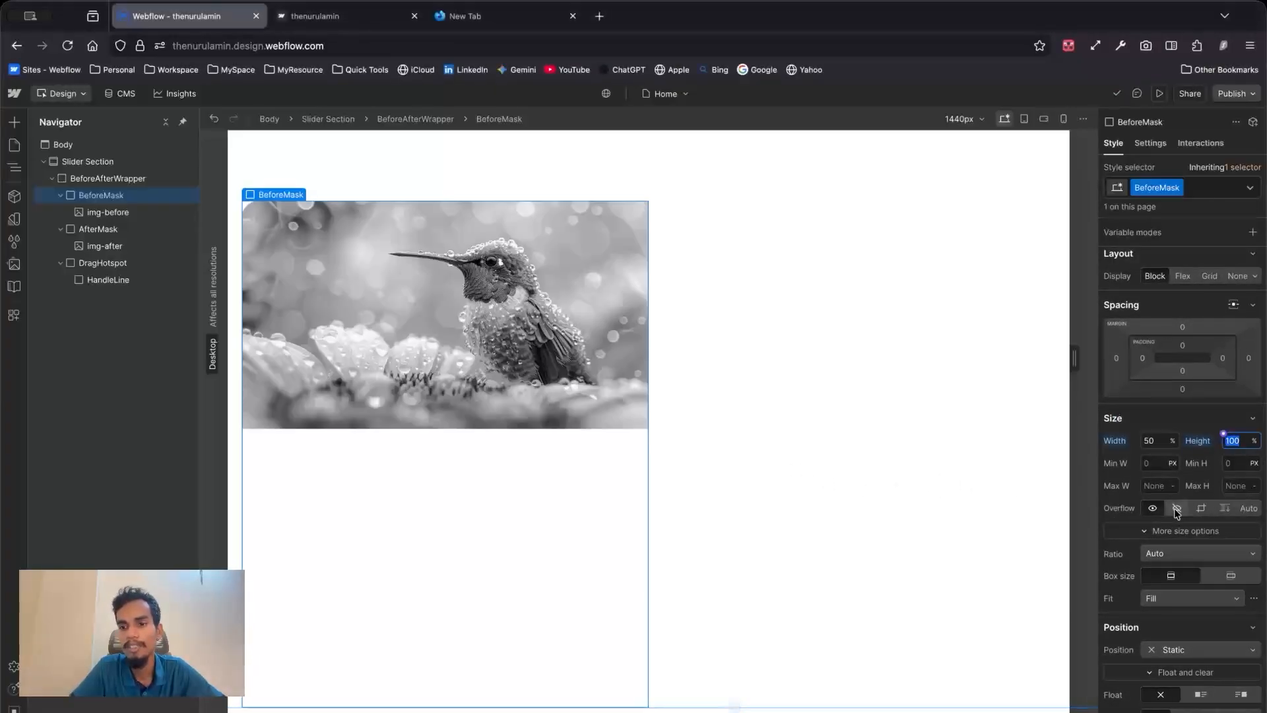
left_click(1151, 602)
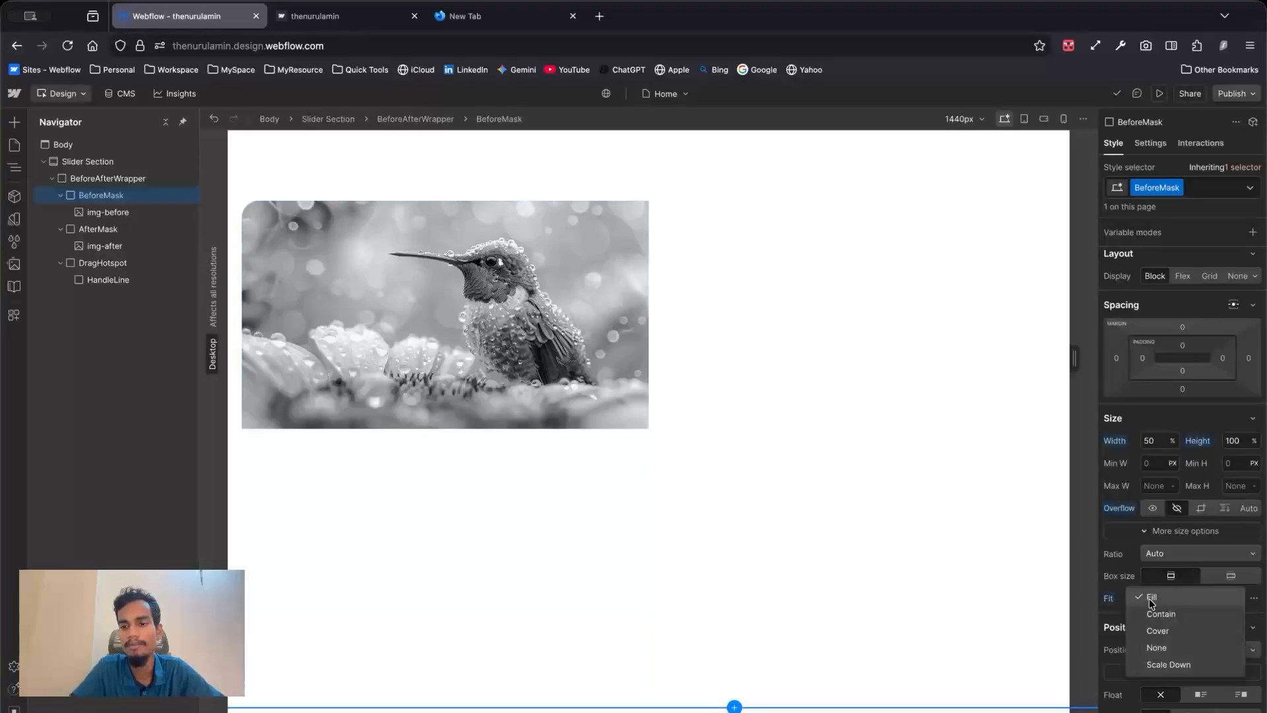
left_click(1159, 631)
Step: Give BeforeMask absolute positioning with its left and top offsets at 0
scroll(1148, 594, "down", 10)
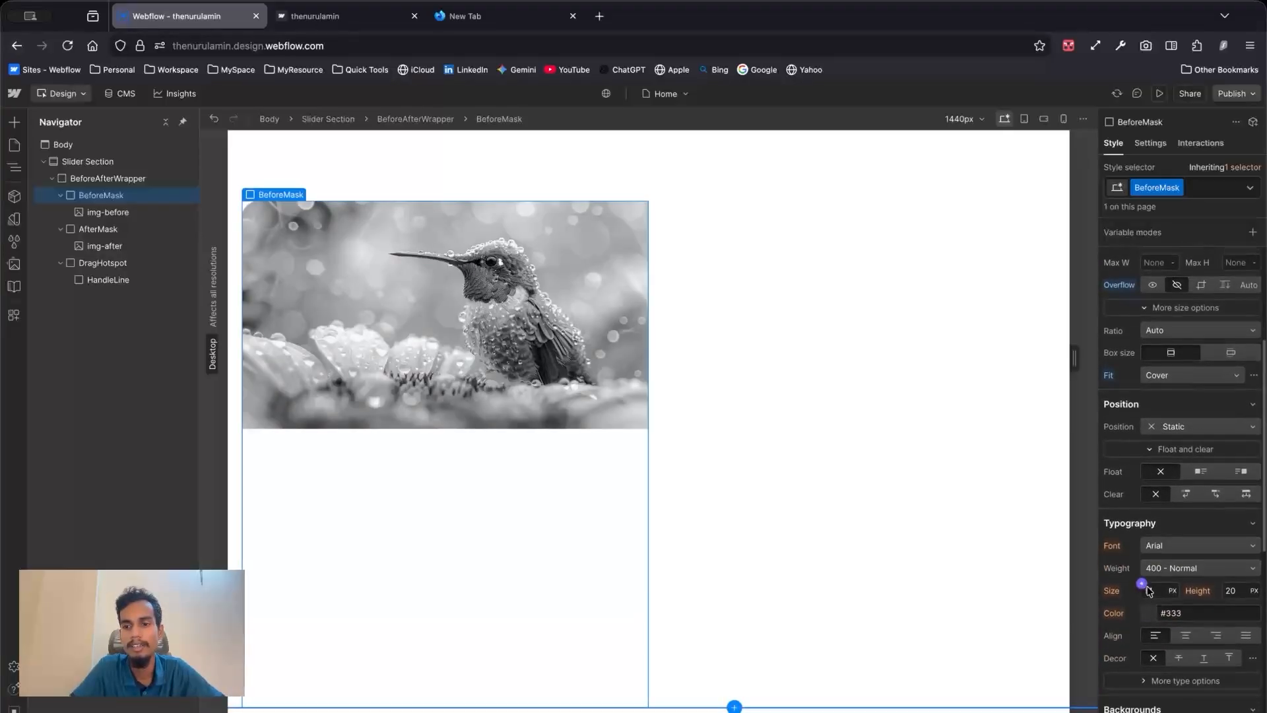
left_click(1172, 427)
left_click(1178, 459)
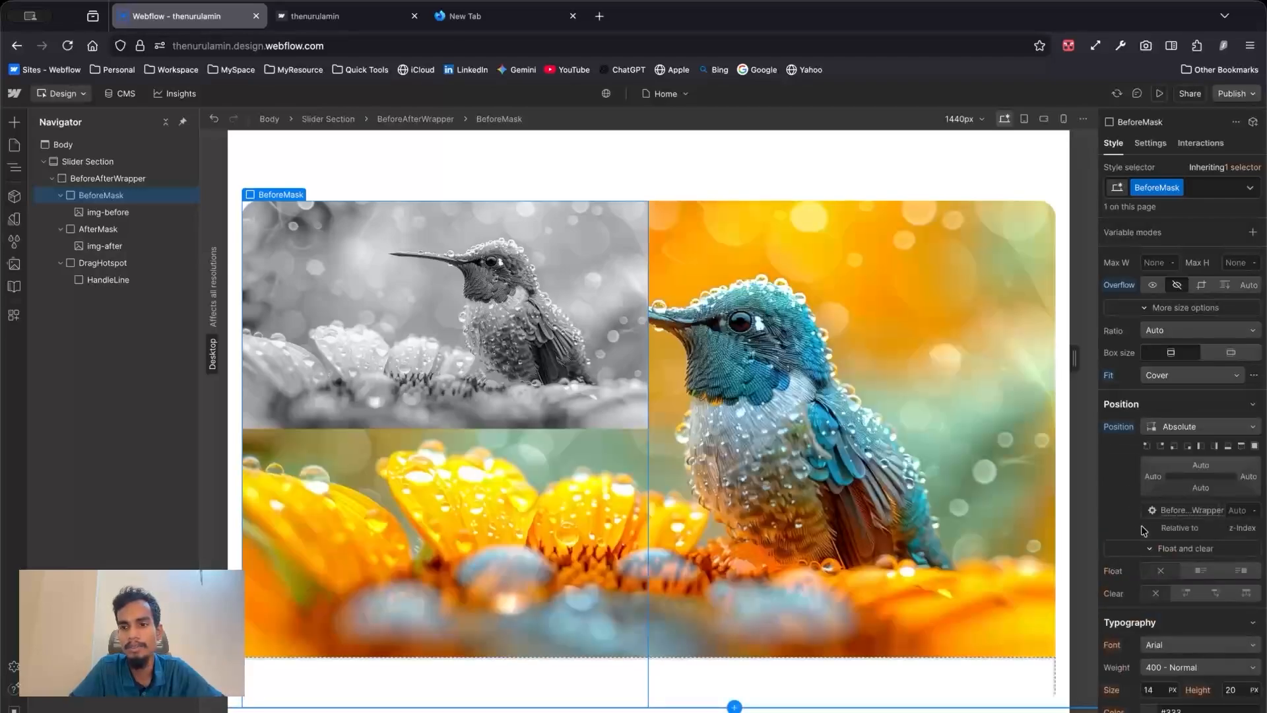
left_click(1153, 477)
type("0")
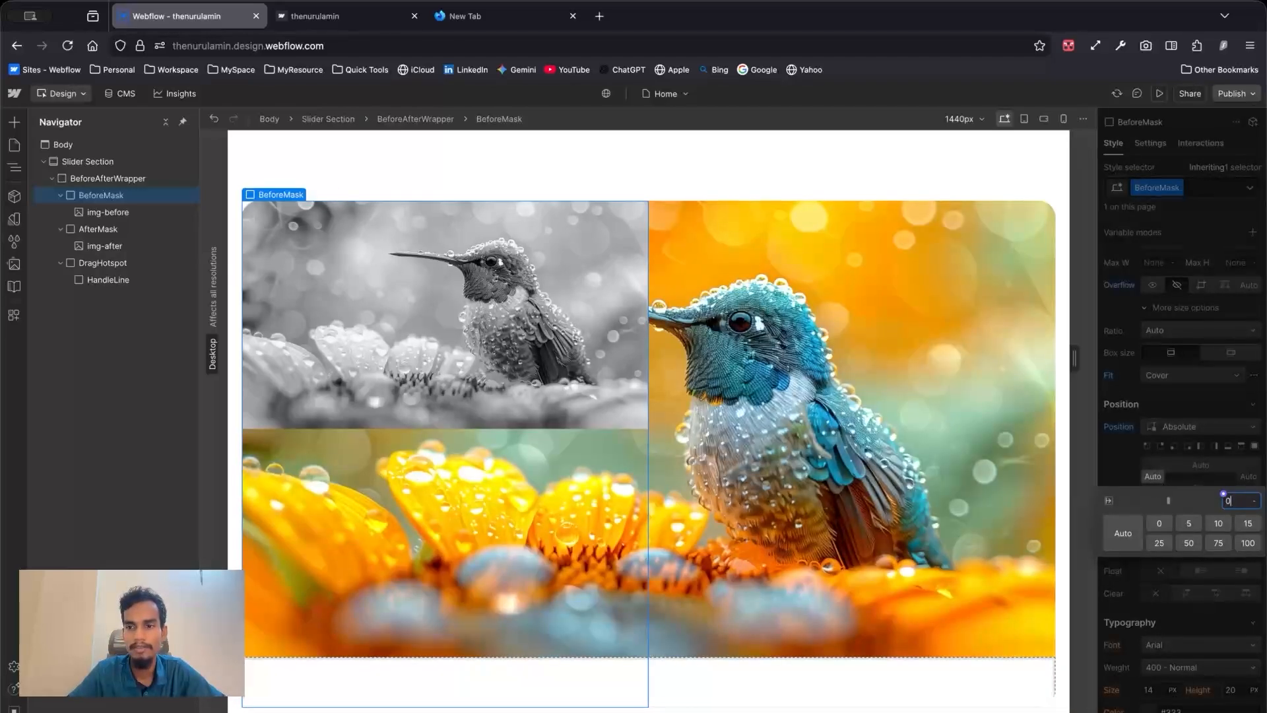
key("Return")
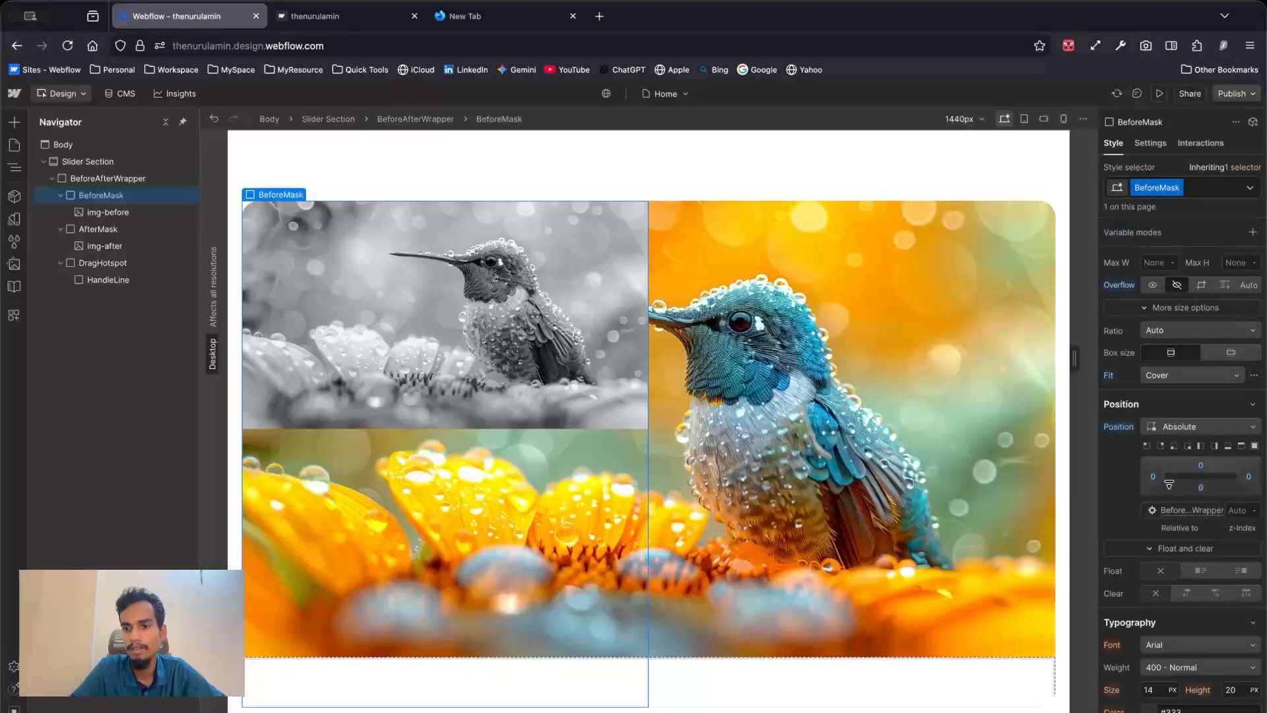
left_click(1248, 475)
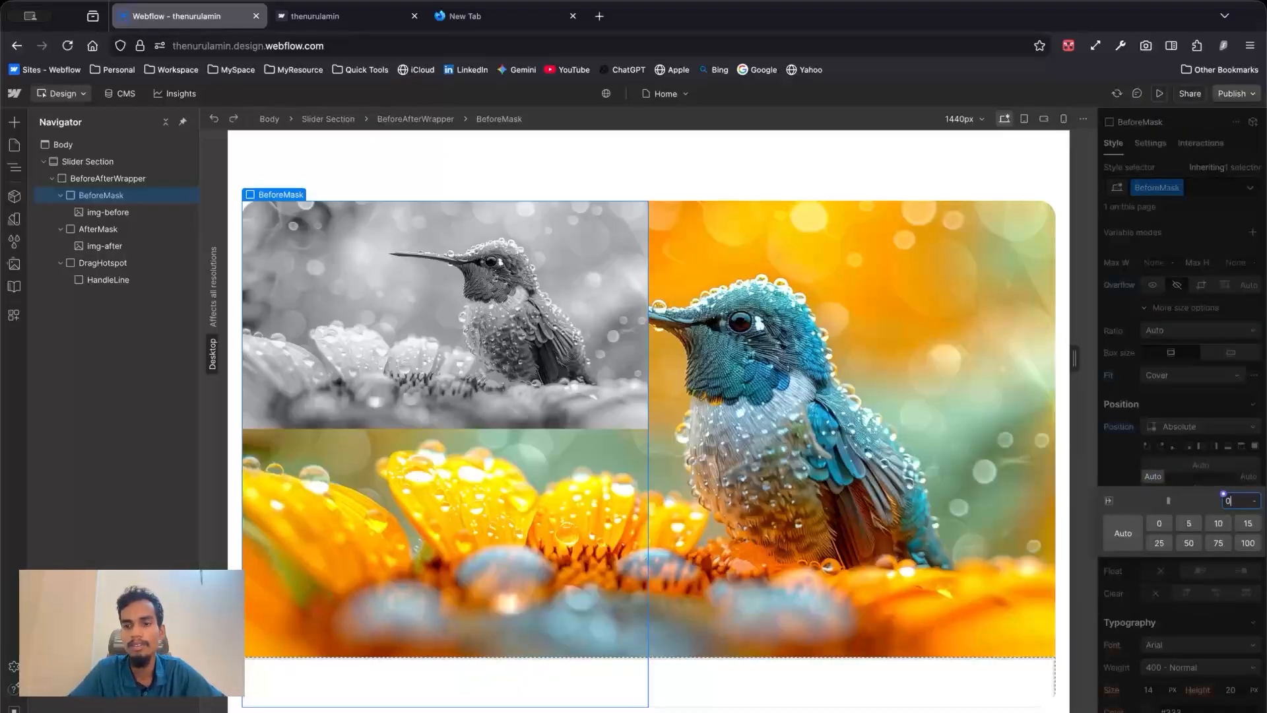
key("Return")
left_click(1192, 465)
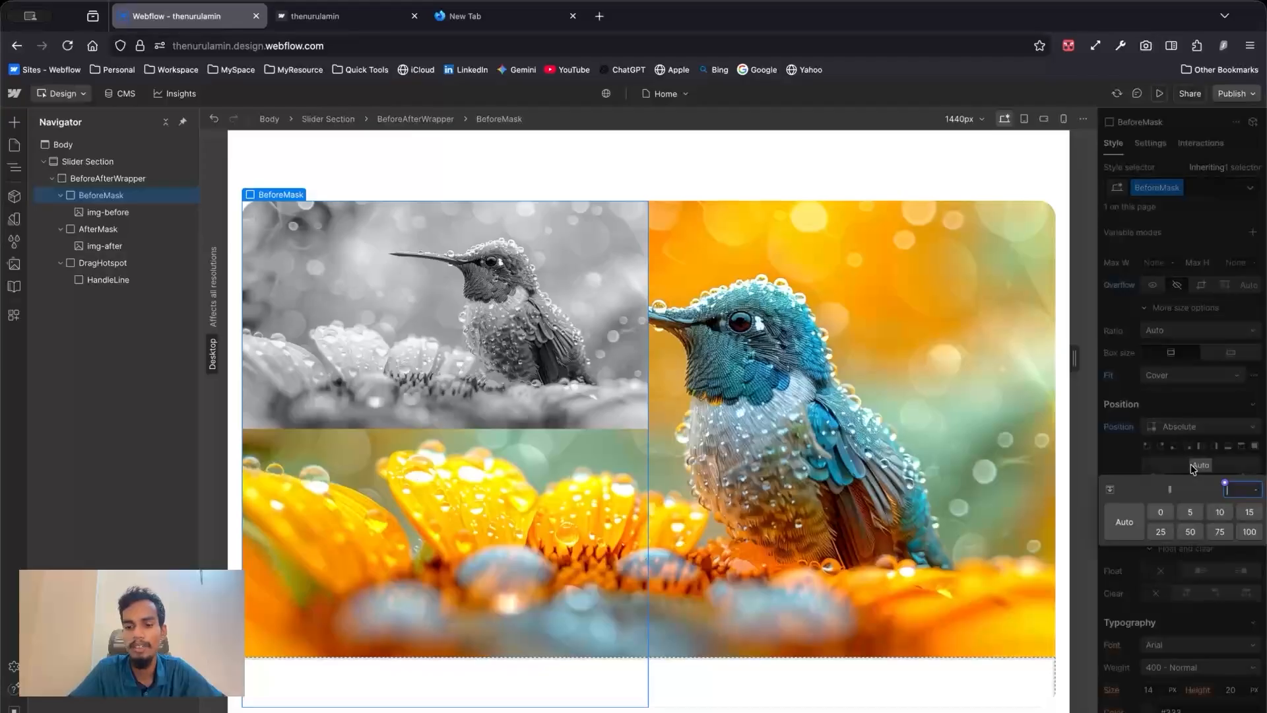
type("0")
key("Return")
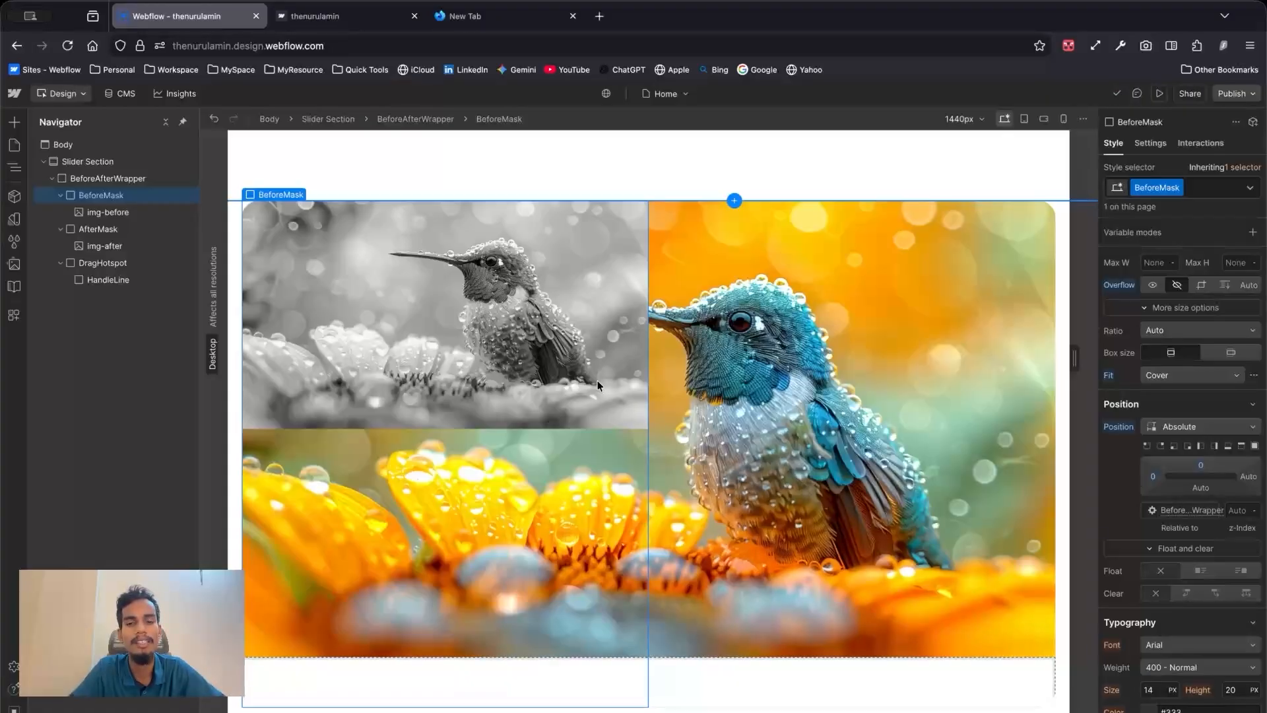
Step: Set AfterMask to 50% width and 100% height
left_click(382, 251)
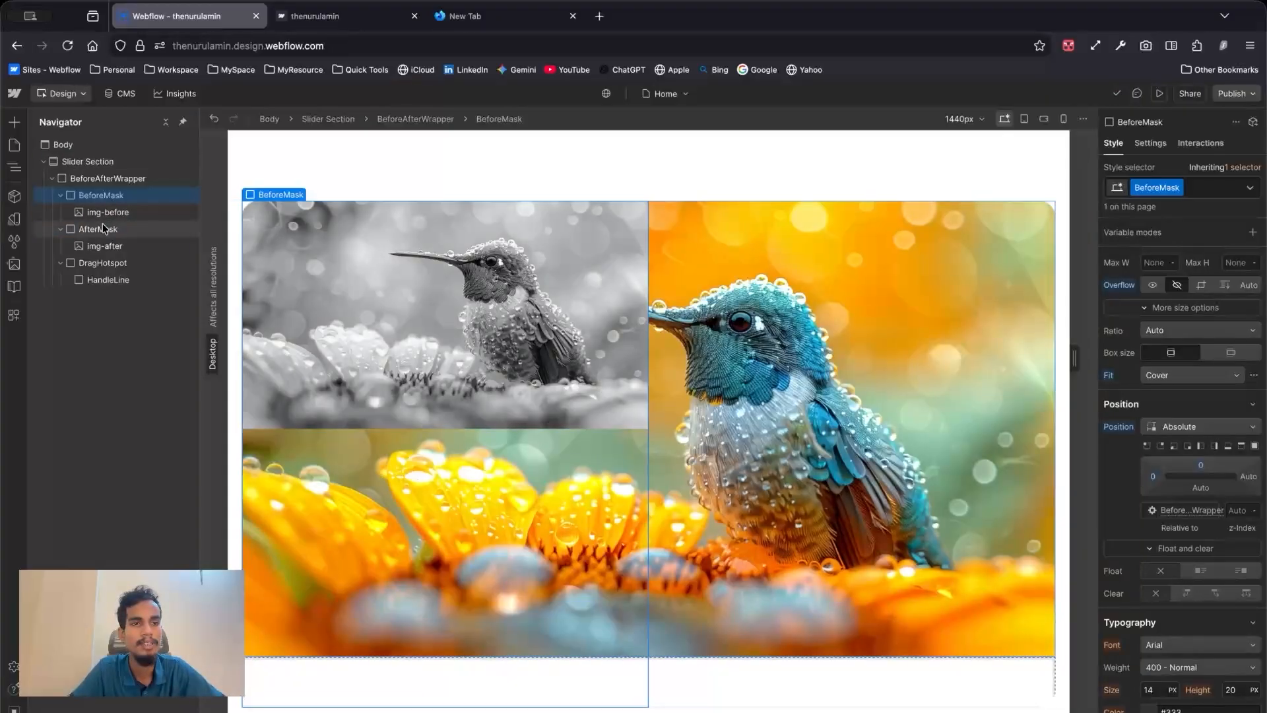
scroll(1154, 386, "up", 4)
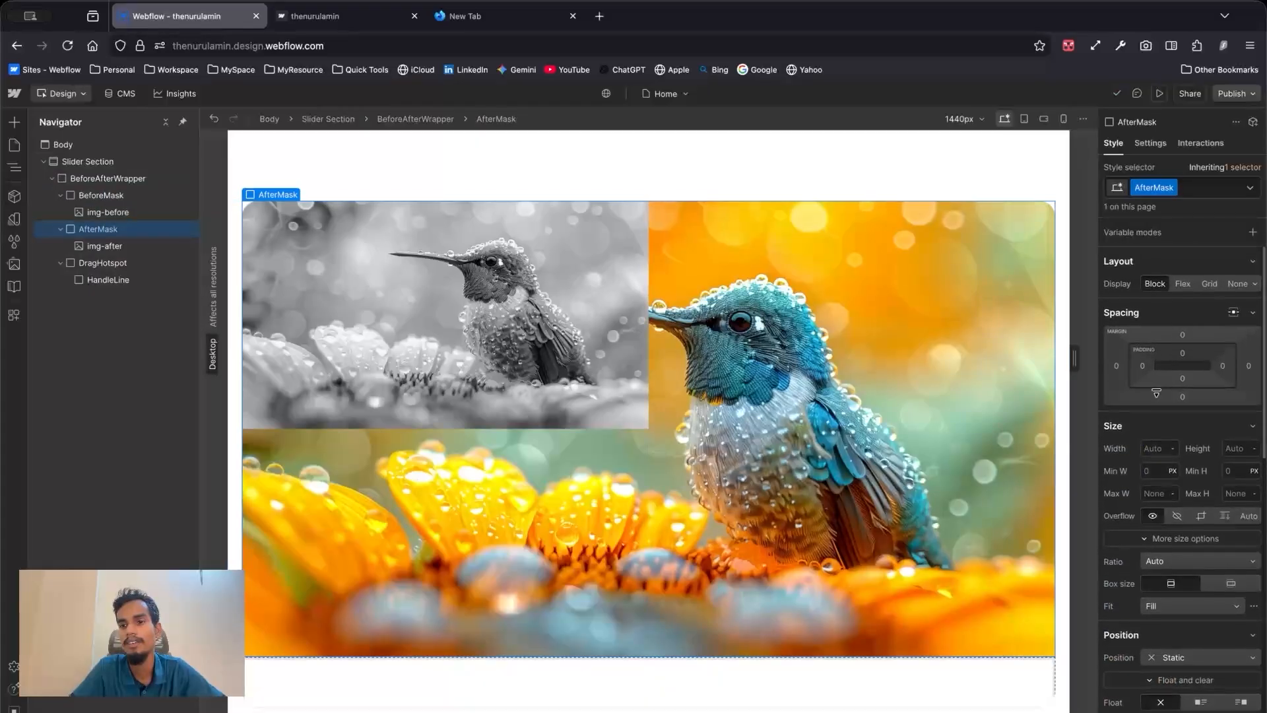
left_click(1159, 447)
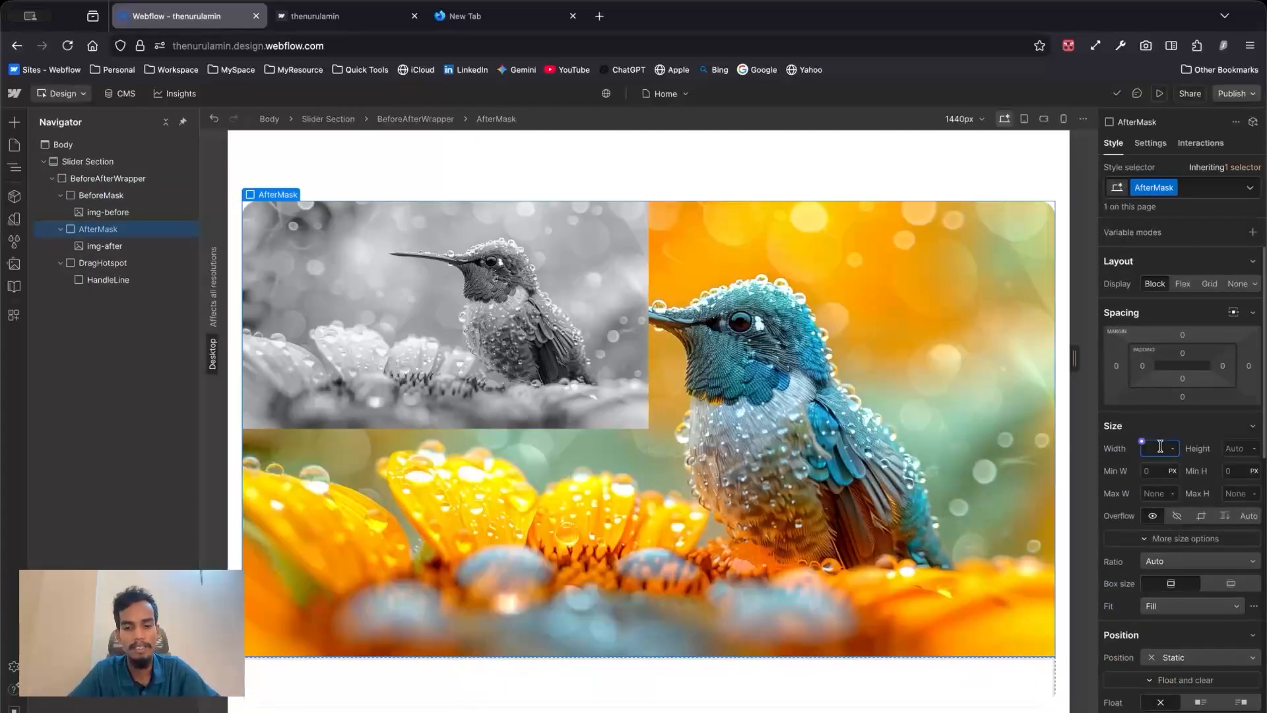
type("50")
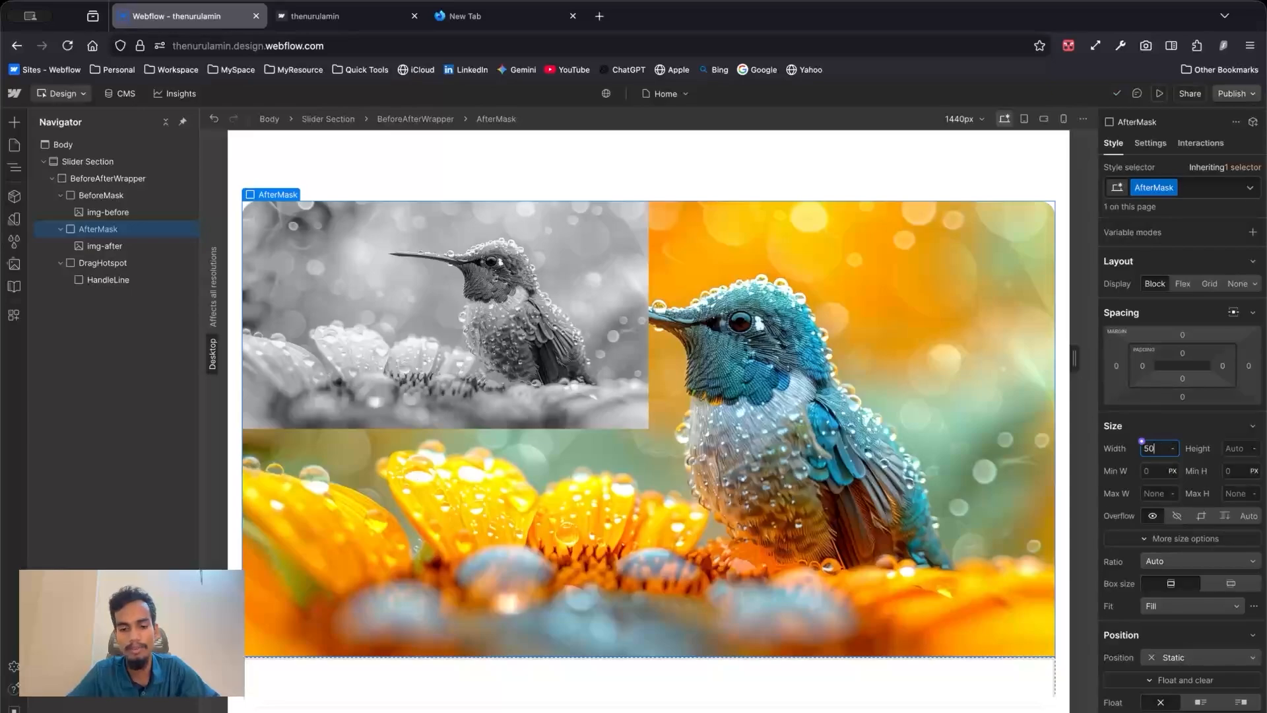
type("%")
key("Return")
left_click(1241, 447)
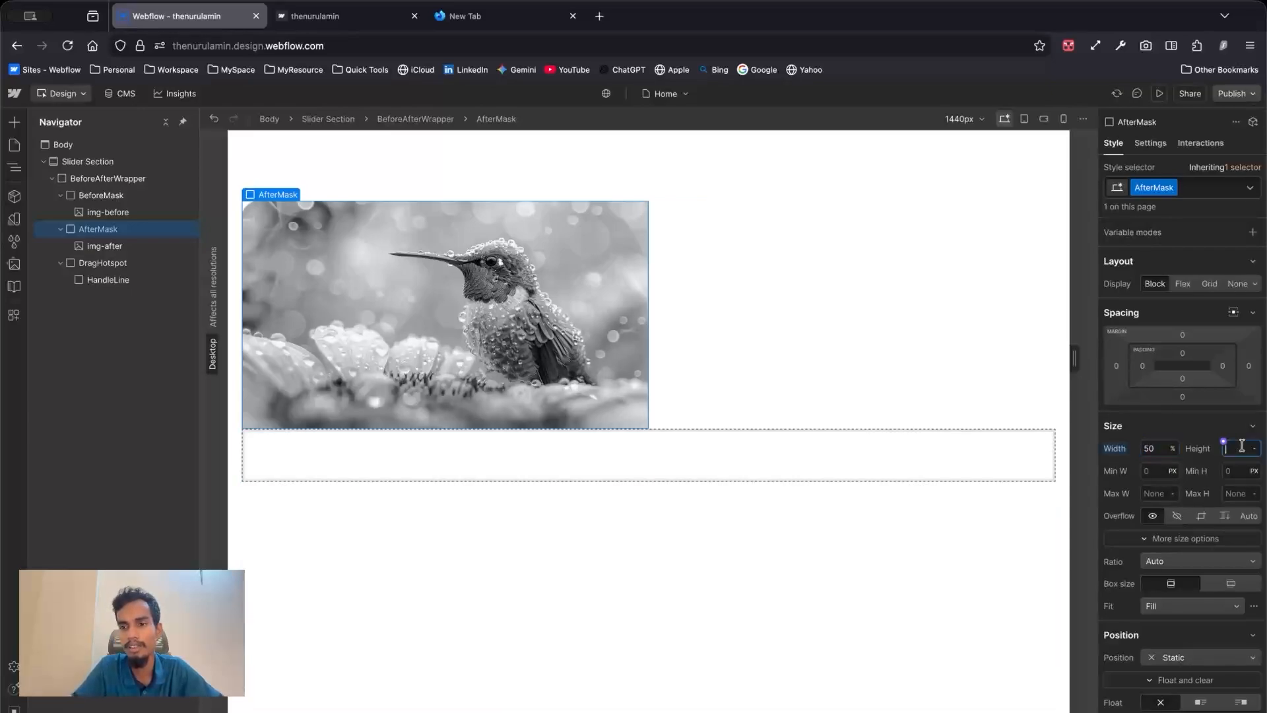
type("100%")
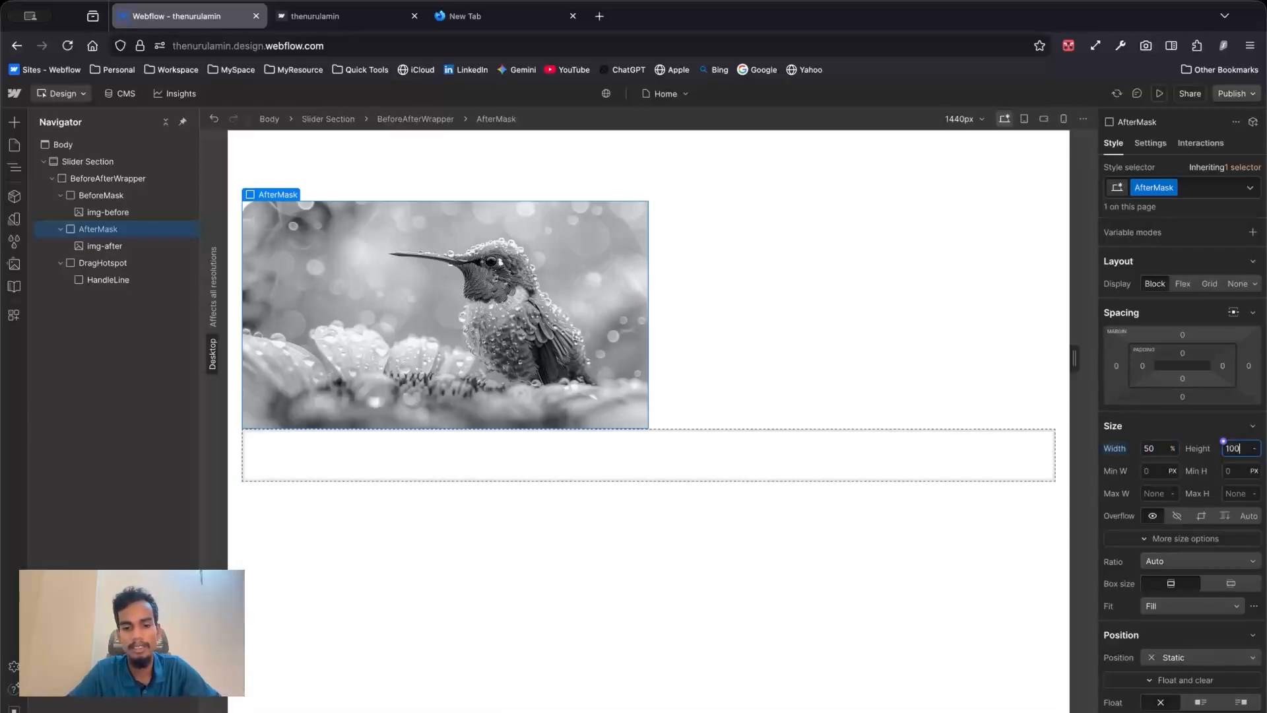
Step: Hide AfterMask's overflow and set its fit to Cover
scroll(1207, 499, "down", 5)
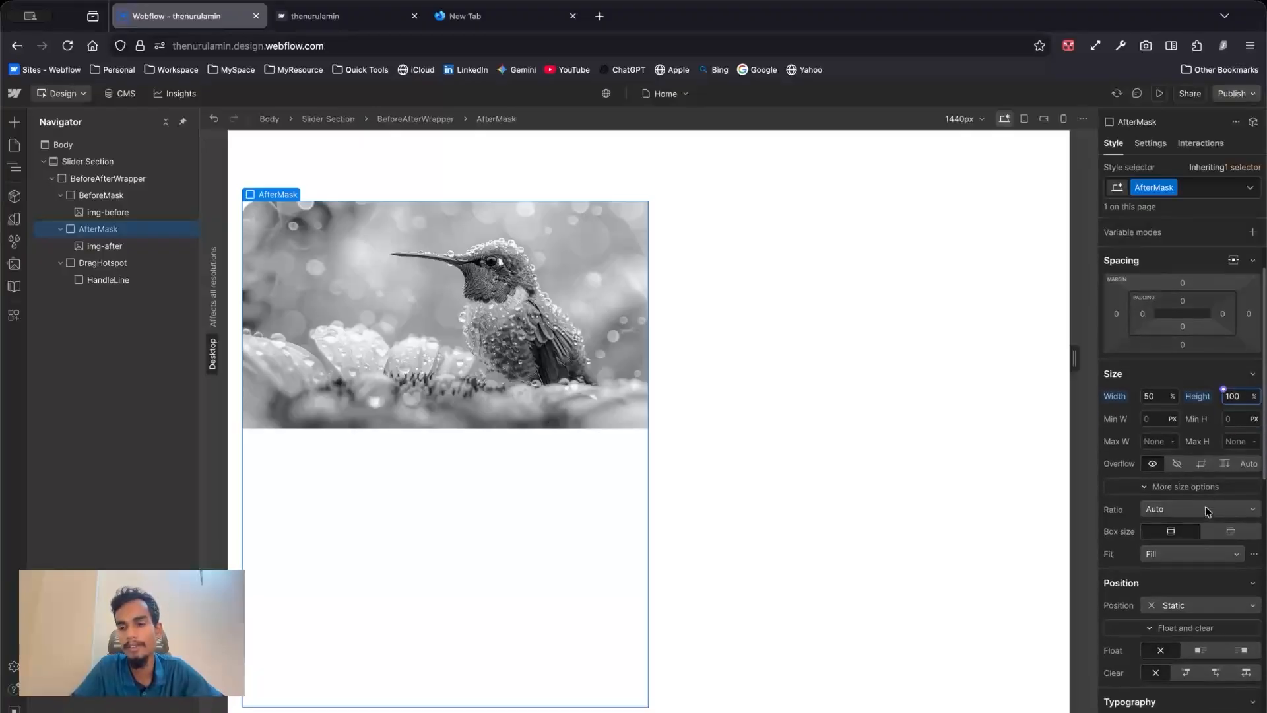
scroll(1205, 507, "up", 1)
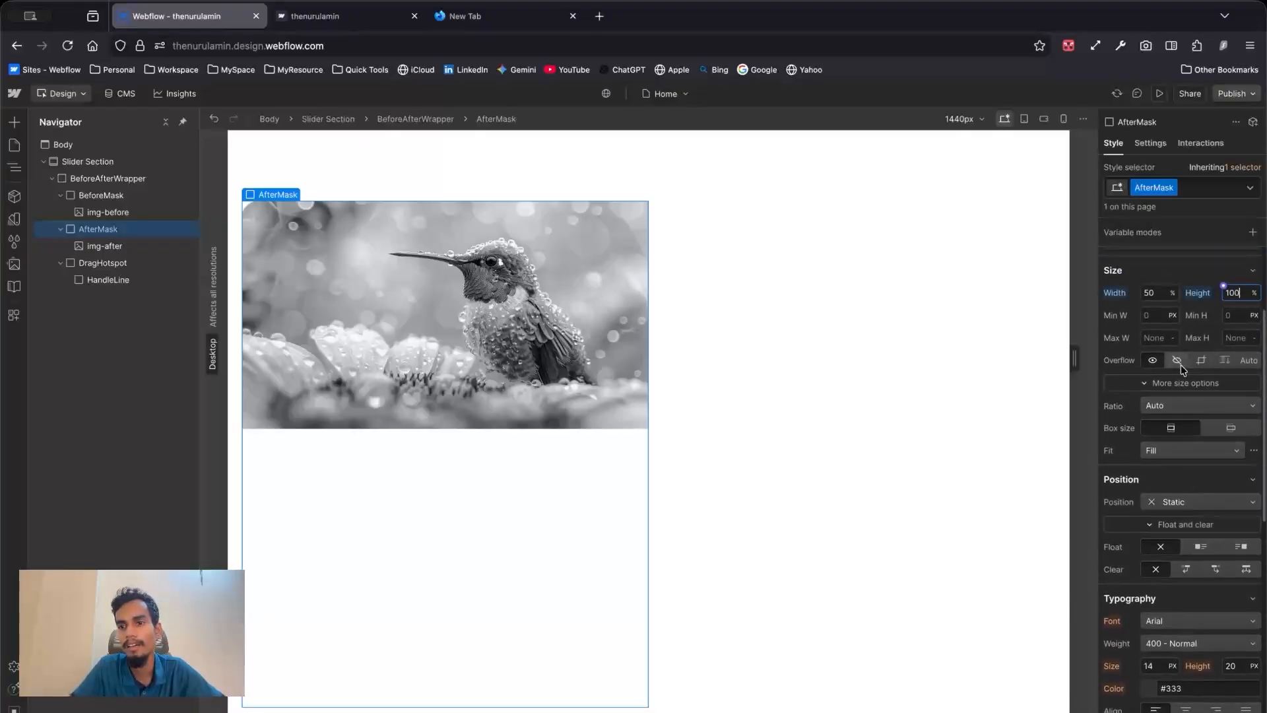
left_click(1178, 362)
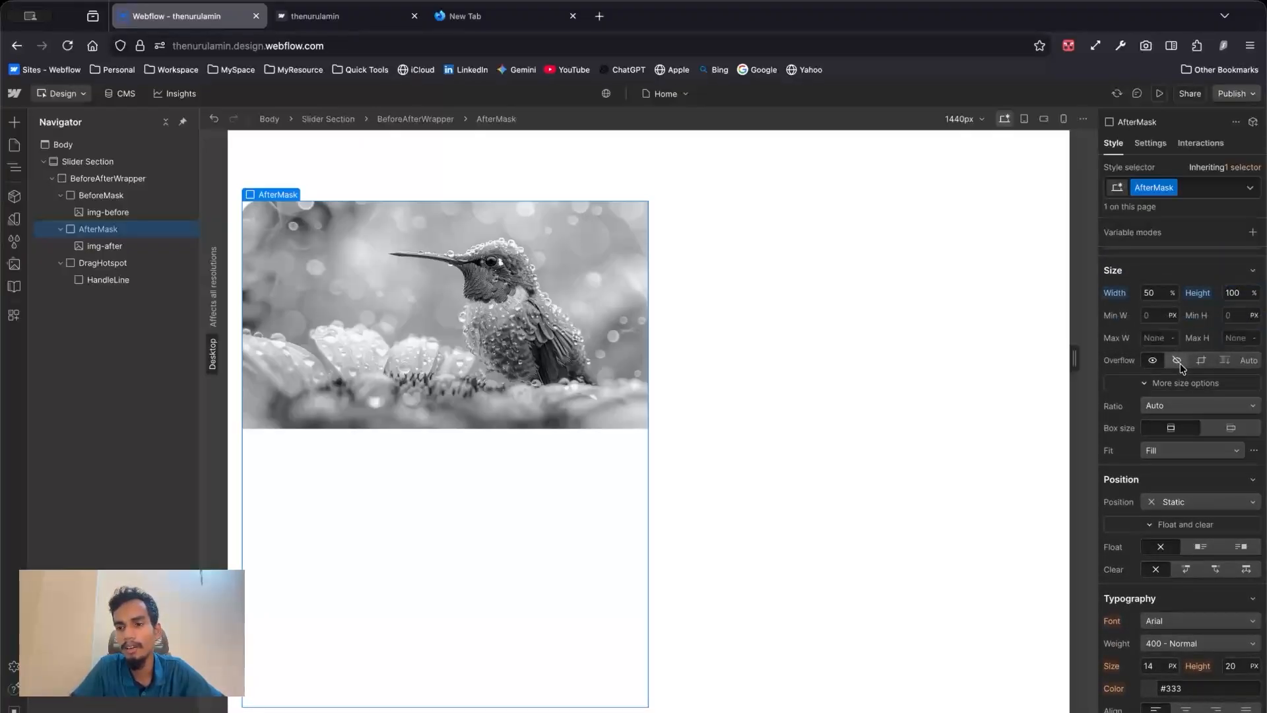
left_click(1175, 455)
left_click(1177, 483)
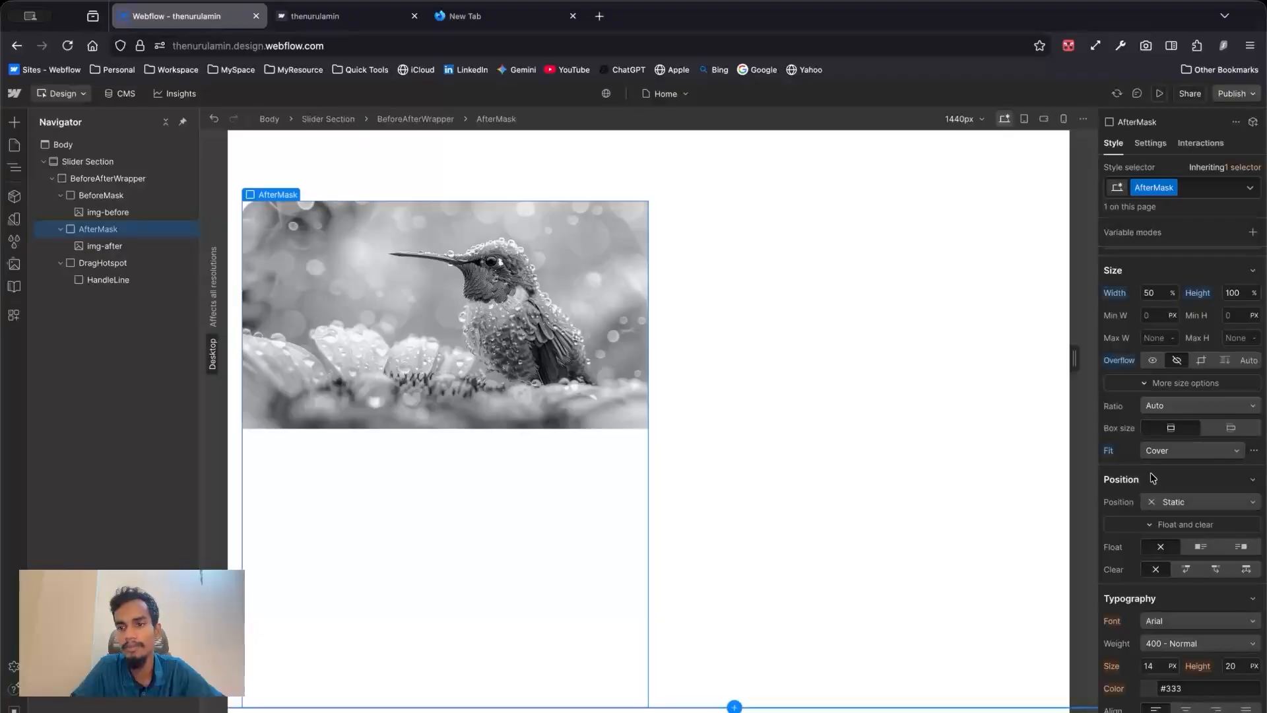
Step: Give AfterMask absolute positioning with its right and top offsets at 0
left_click(1187, 501)
left_click(1181, 534)
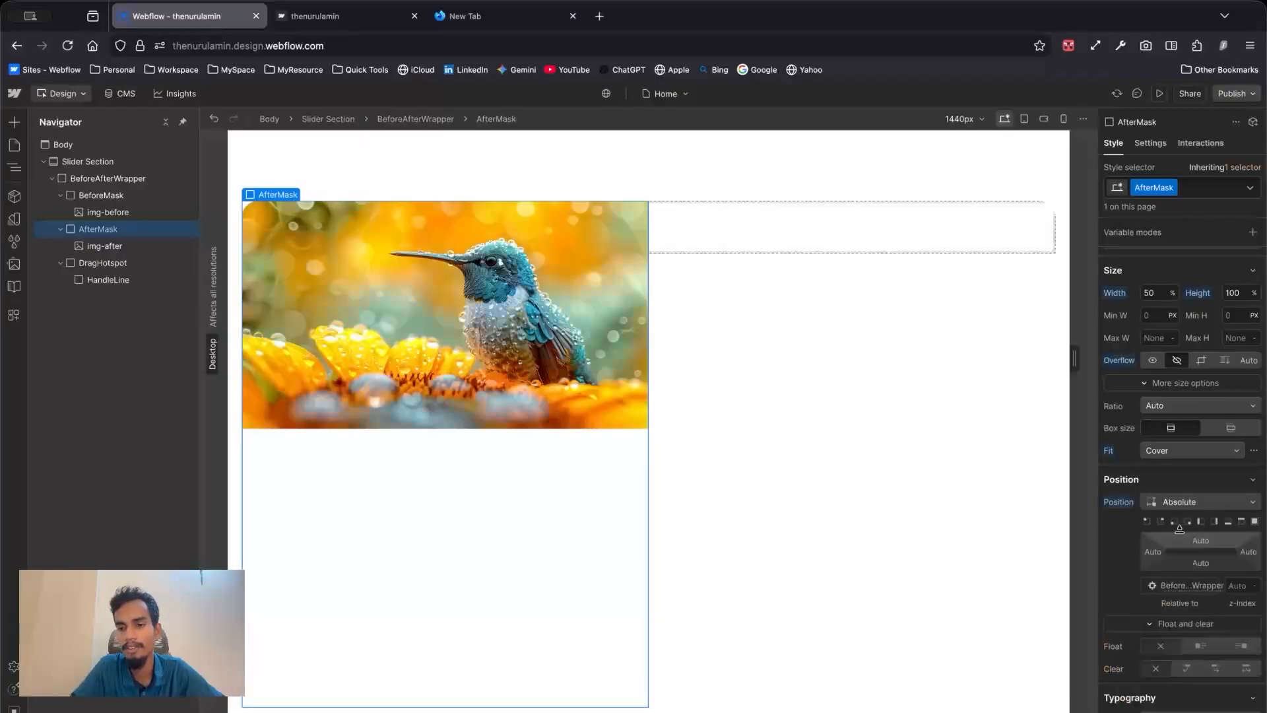
left_click(1249, 552)
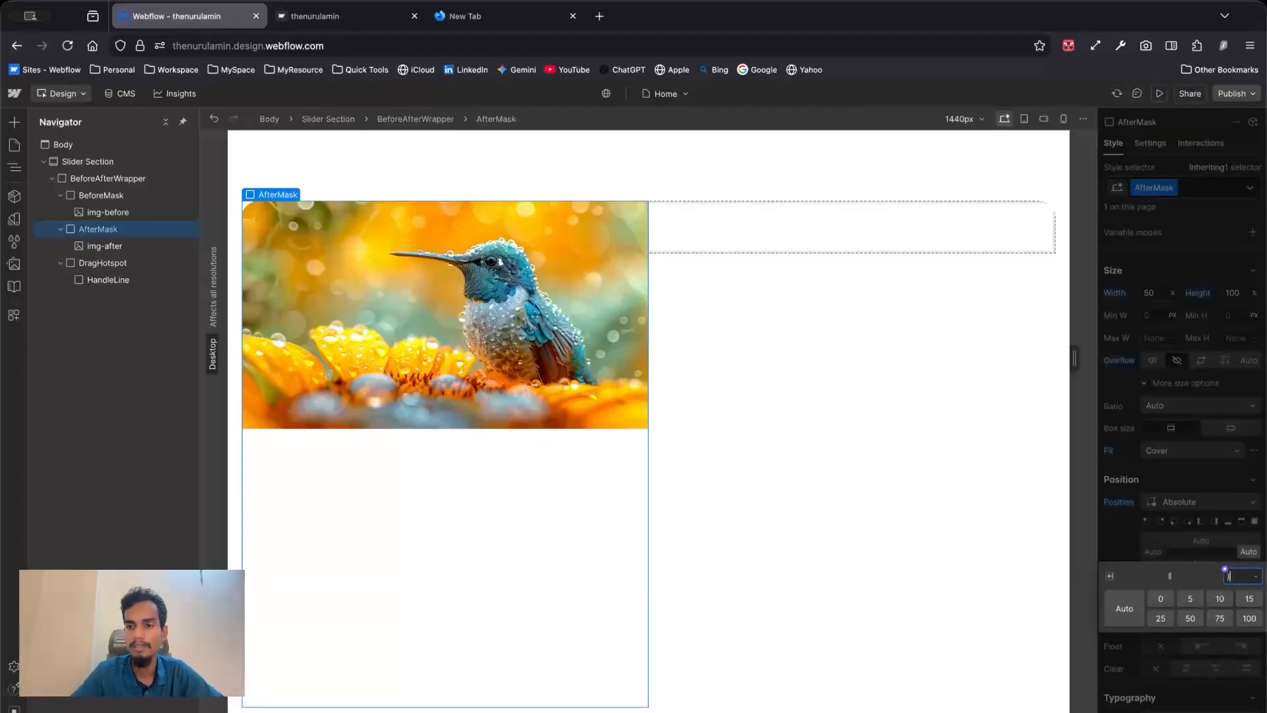
type("0")
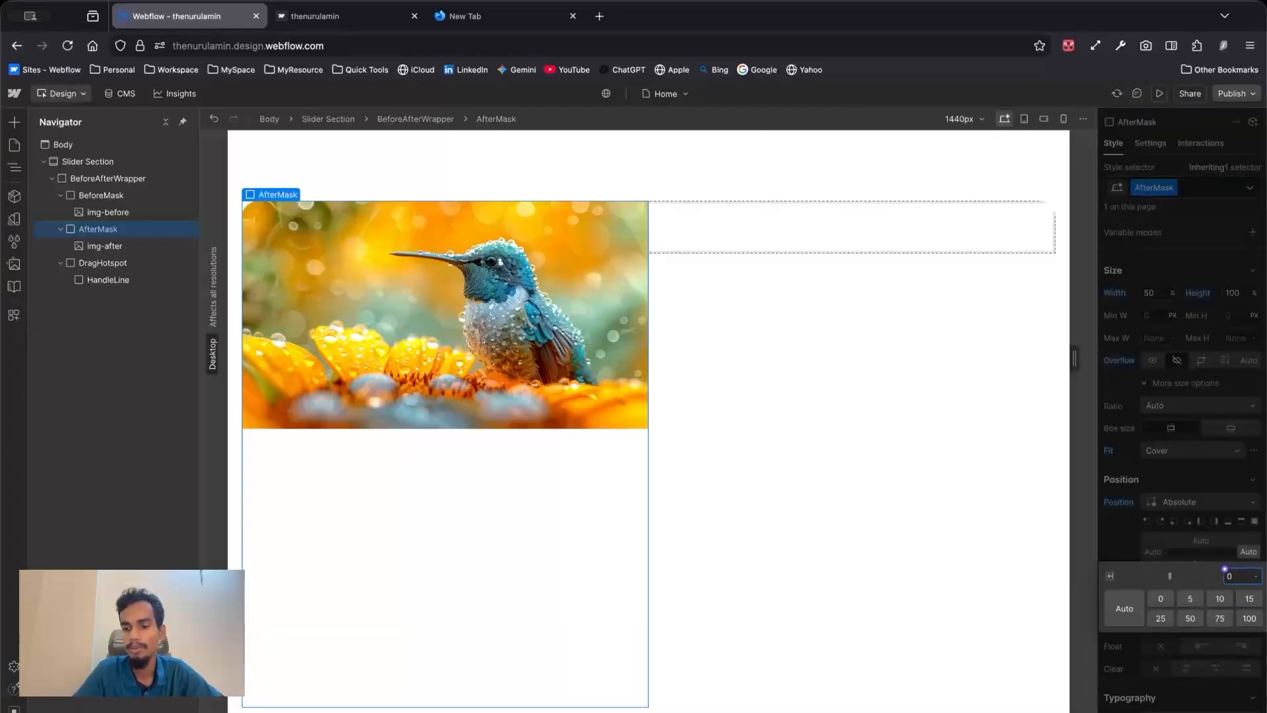
key("Return")
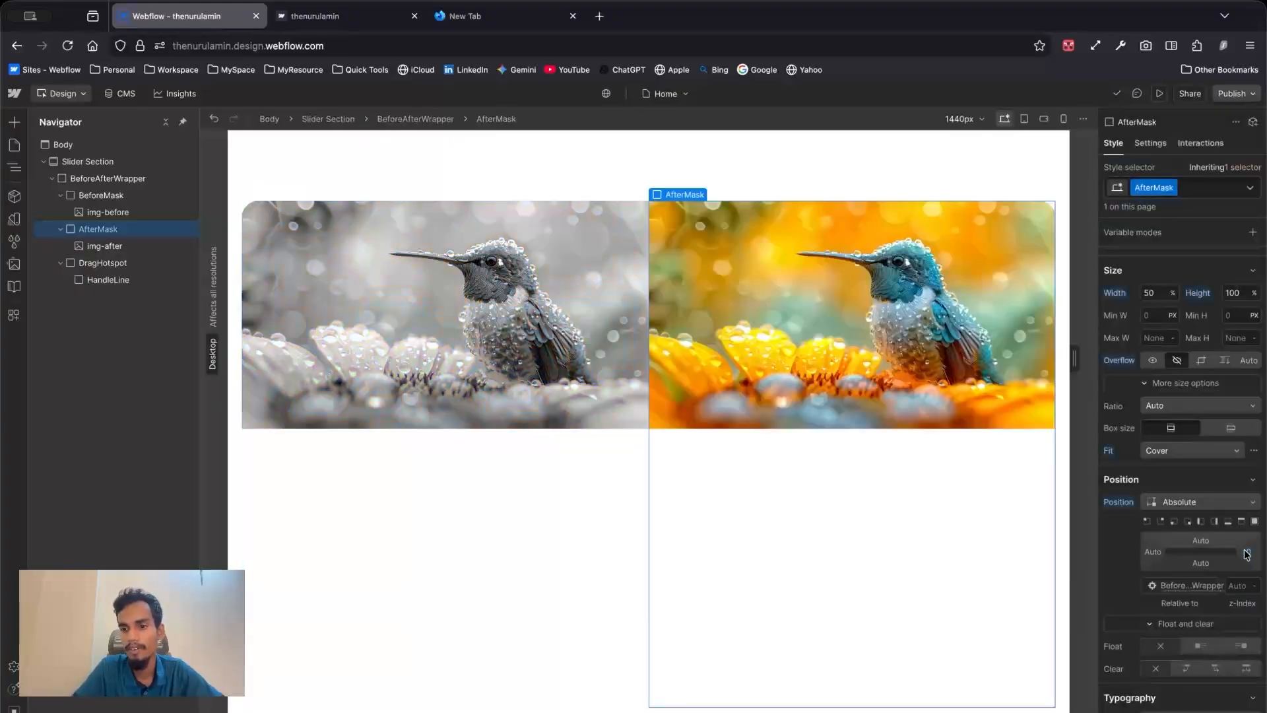
left_click(1200, 541)
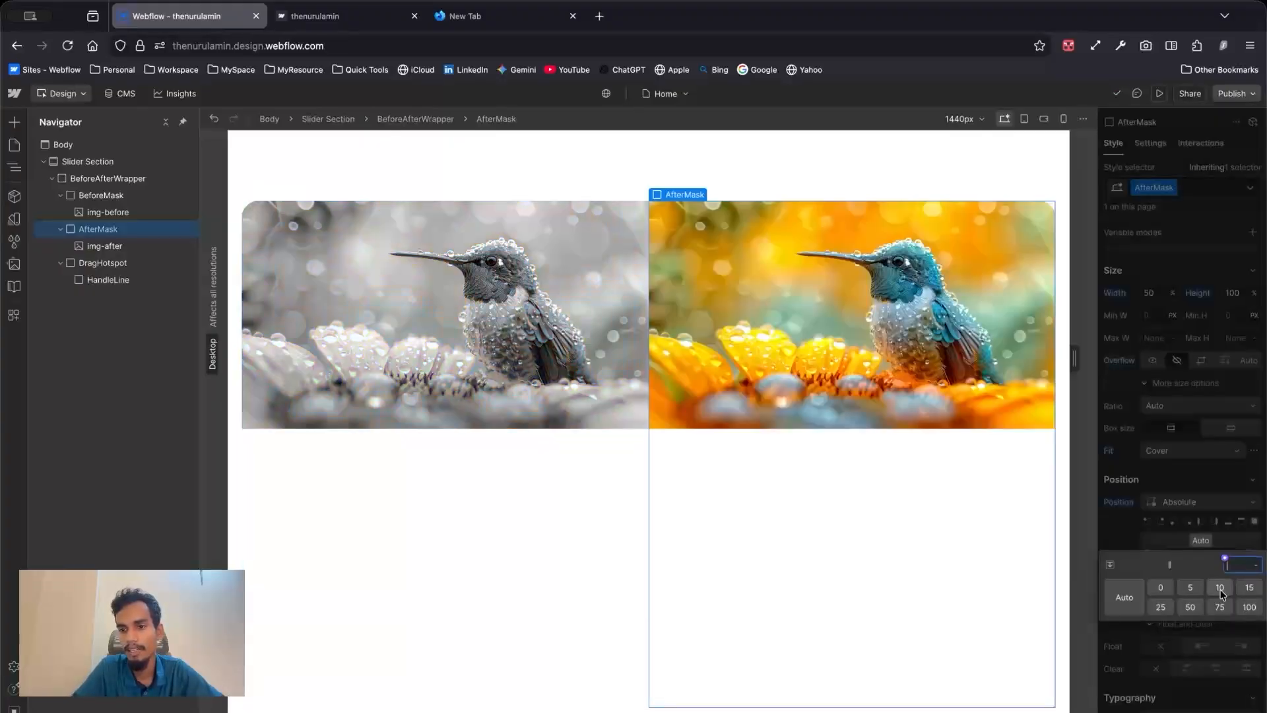
left_click(1172, 589)
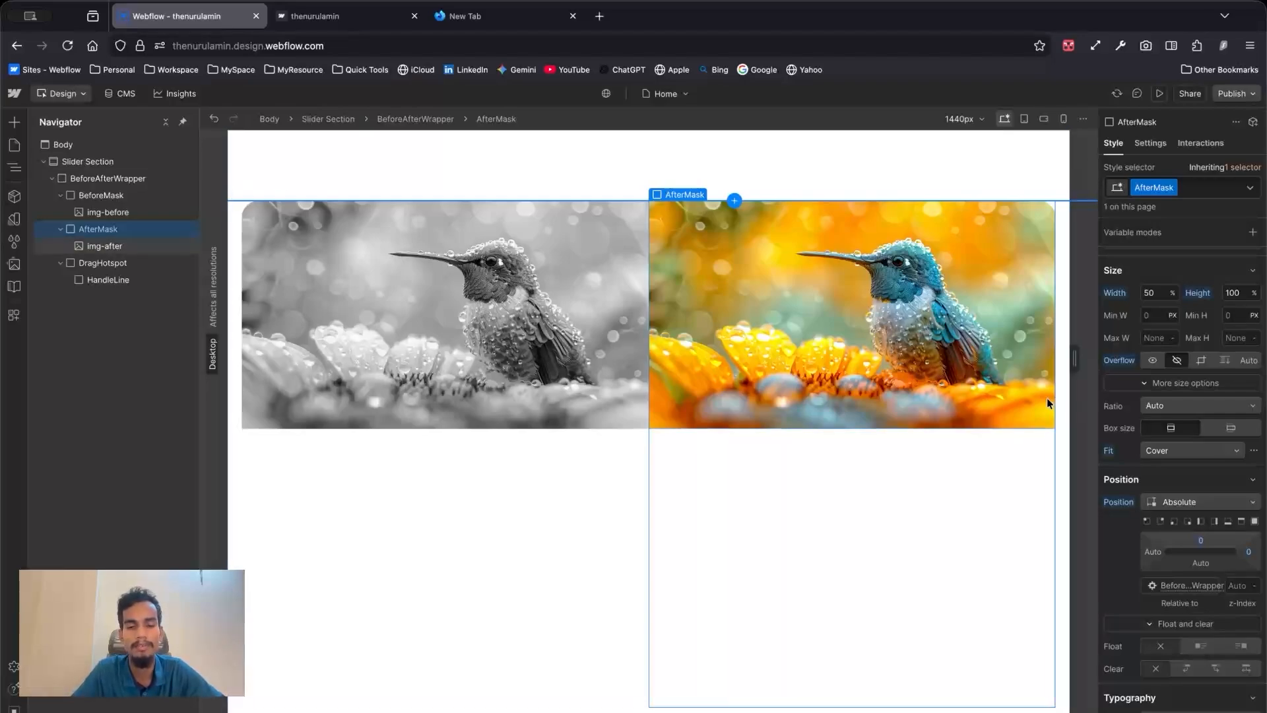
scroll(1221, 538, "down", 2)
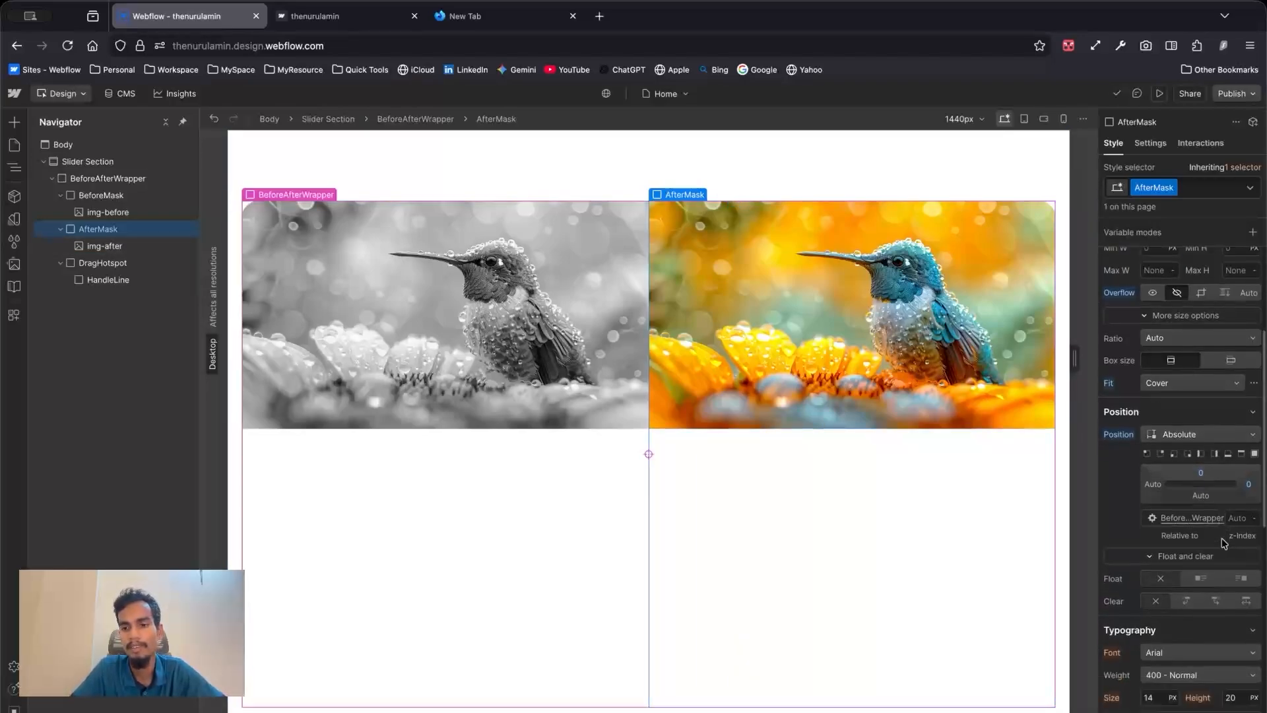
Step: Set BeforeMask's z-index to 1
scroll(1220, 534, "up", 1)
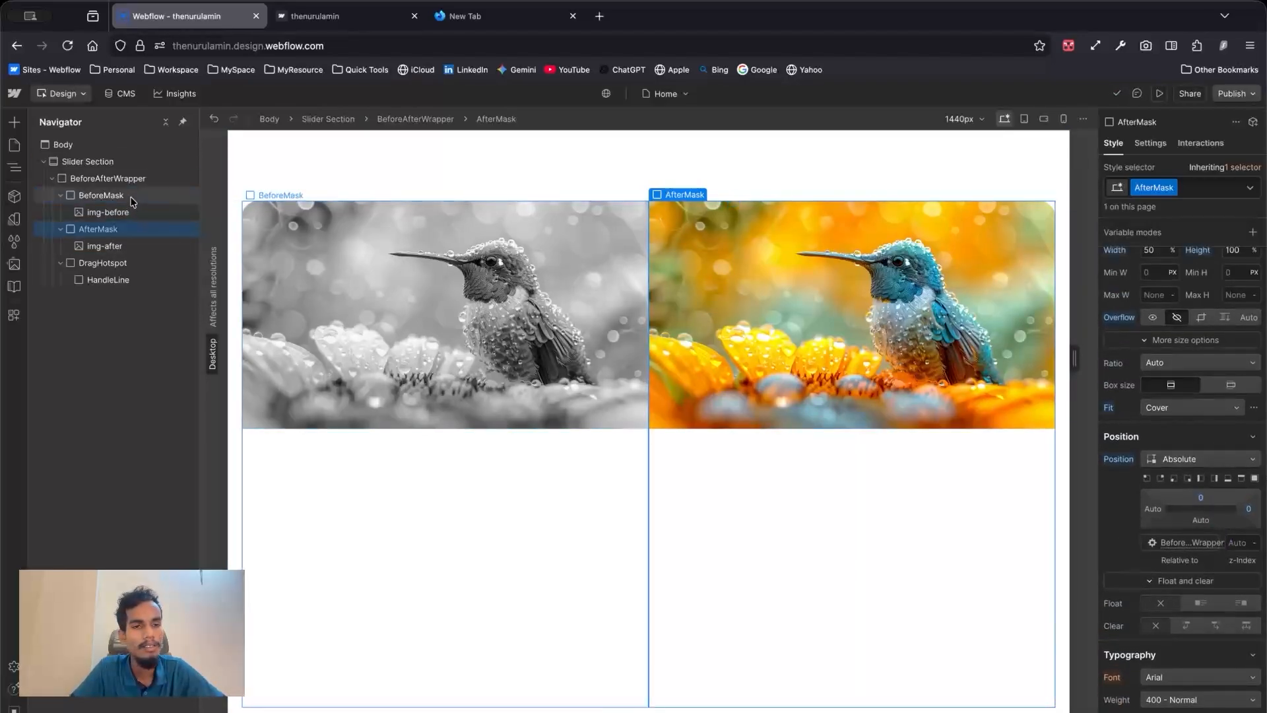
left_click(47, 192)
scroll(1214, 501, "down", 1)
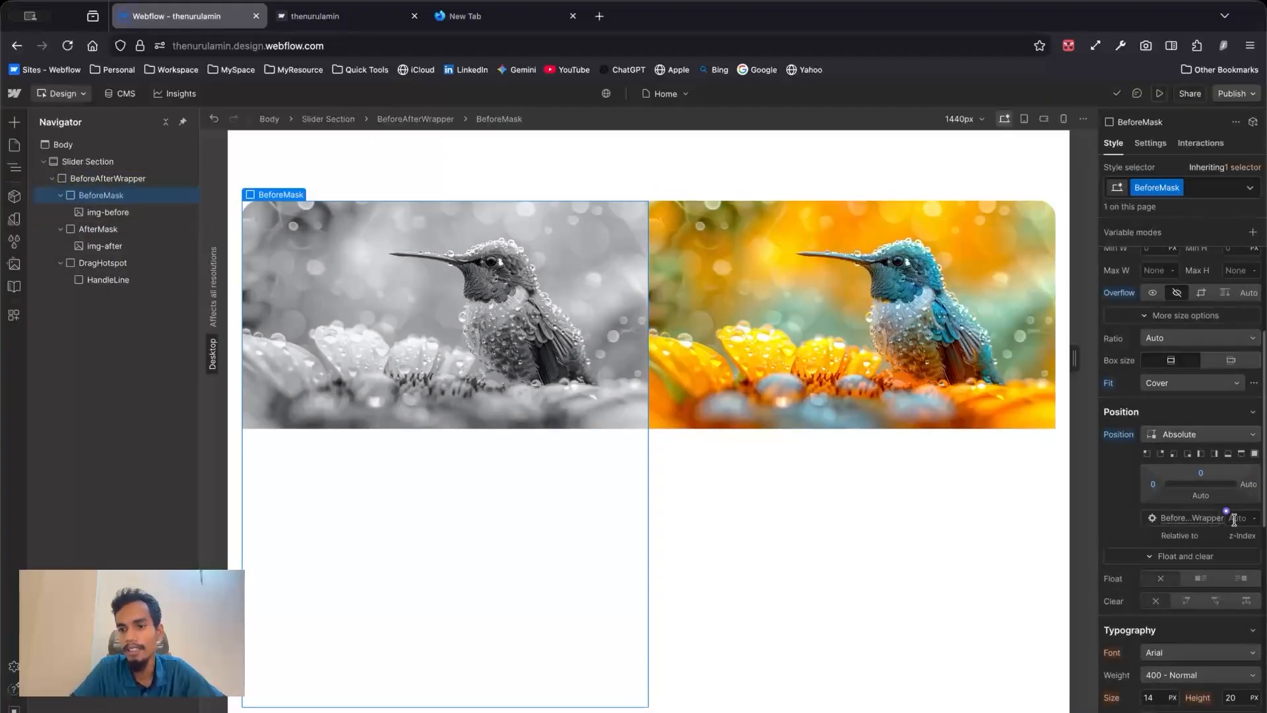
left_click(1234, 519)
type("1")
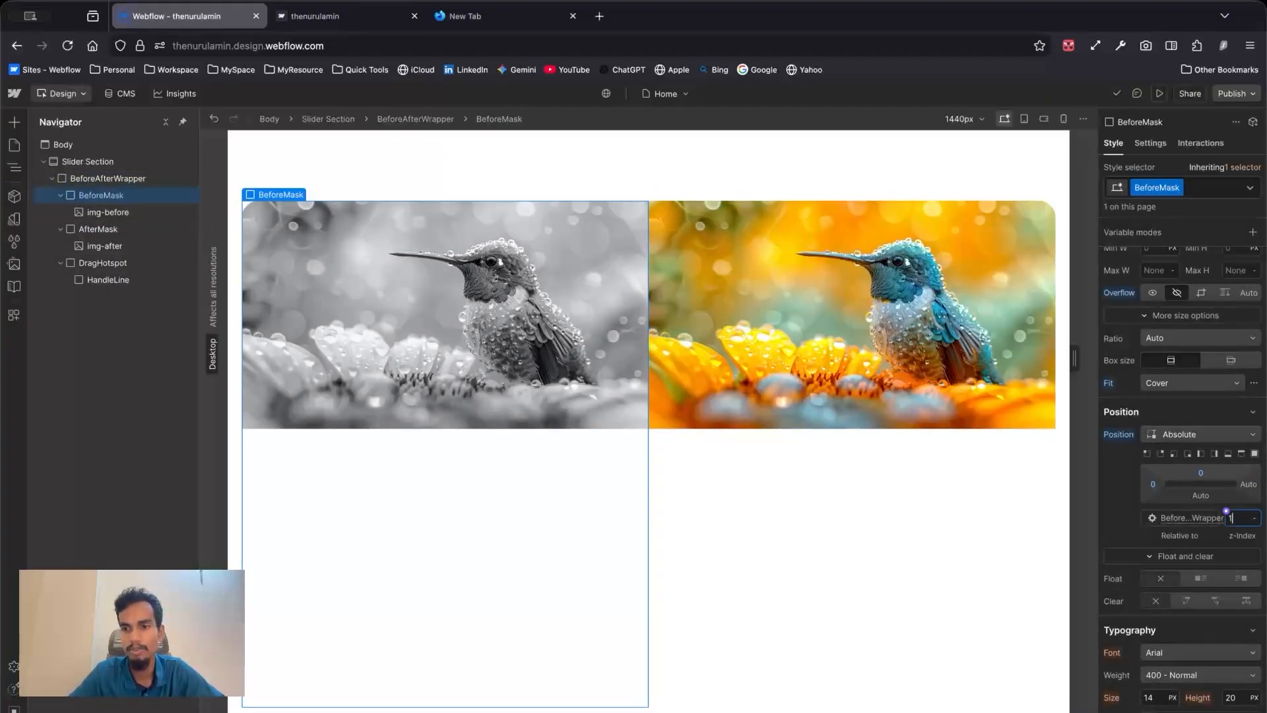
key("Return")
Step: Set AfterMask's z-index to 2
left_click(109, 230)
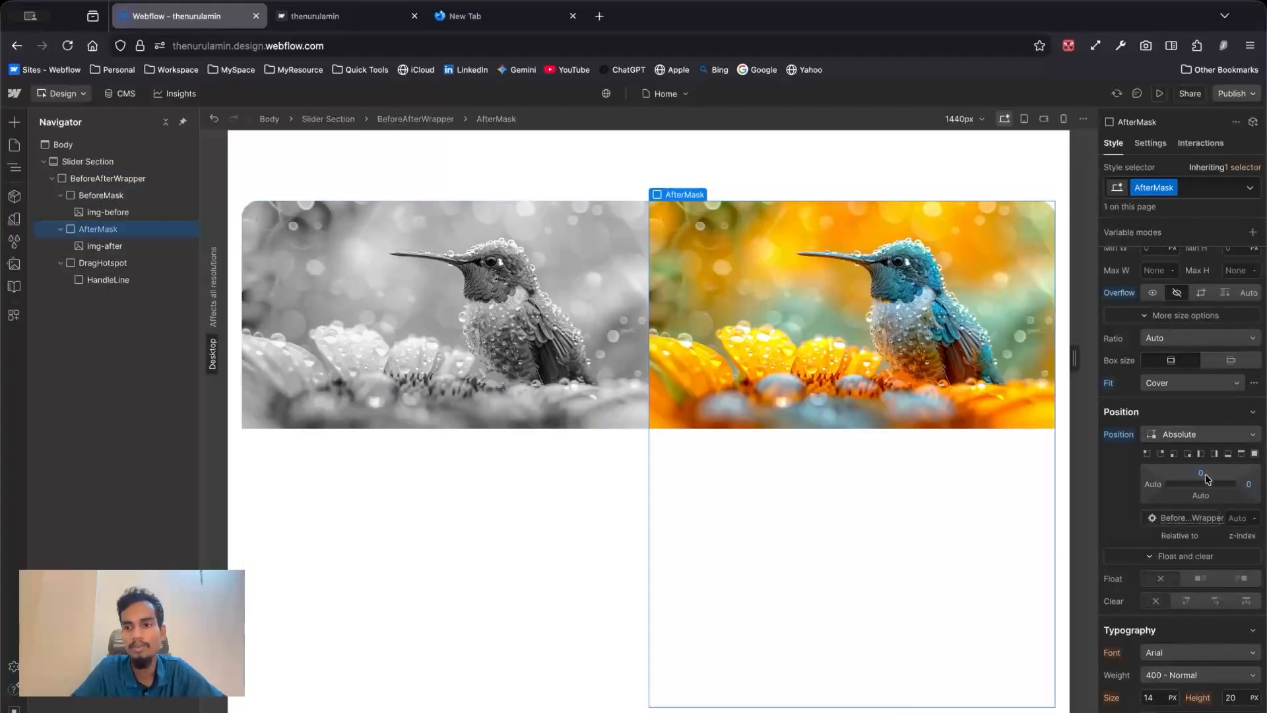
left_click(1237, 519)
type("2")
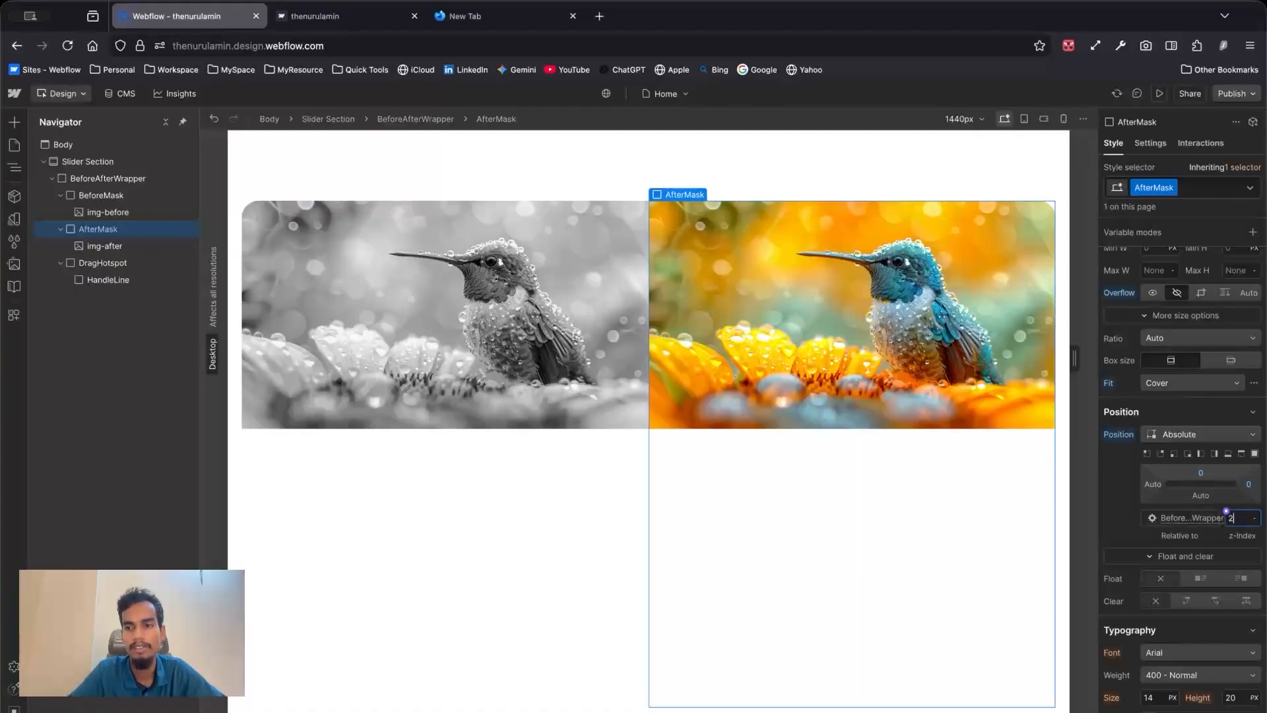
key("Return")
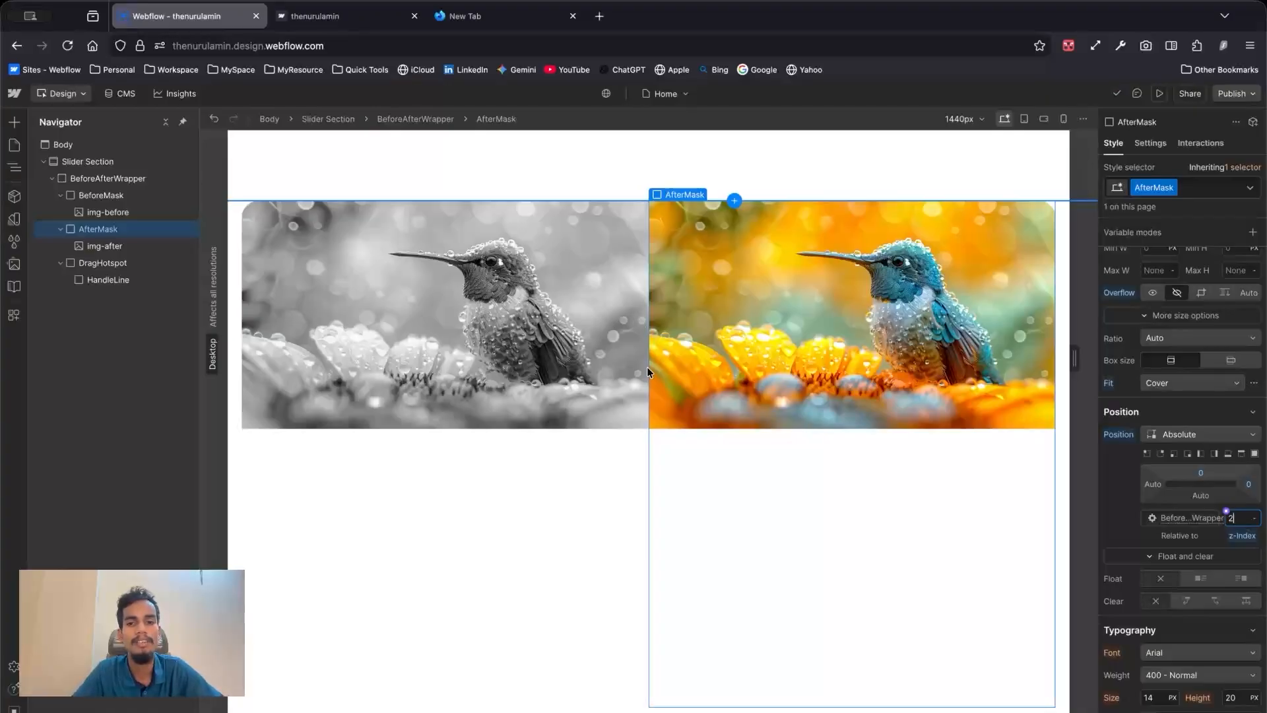
Step: Set the img-before image to 100% width and 100% height
left_click(124, 212)
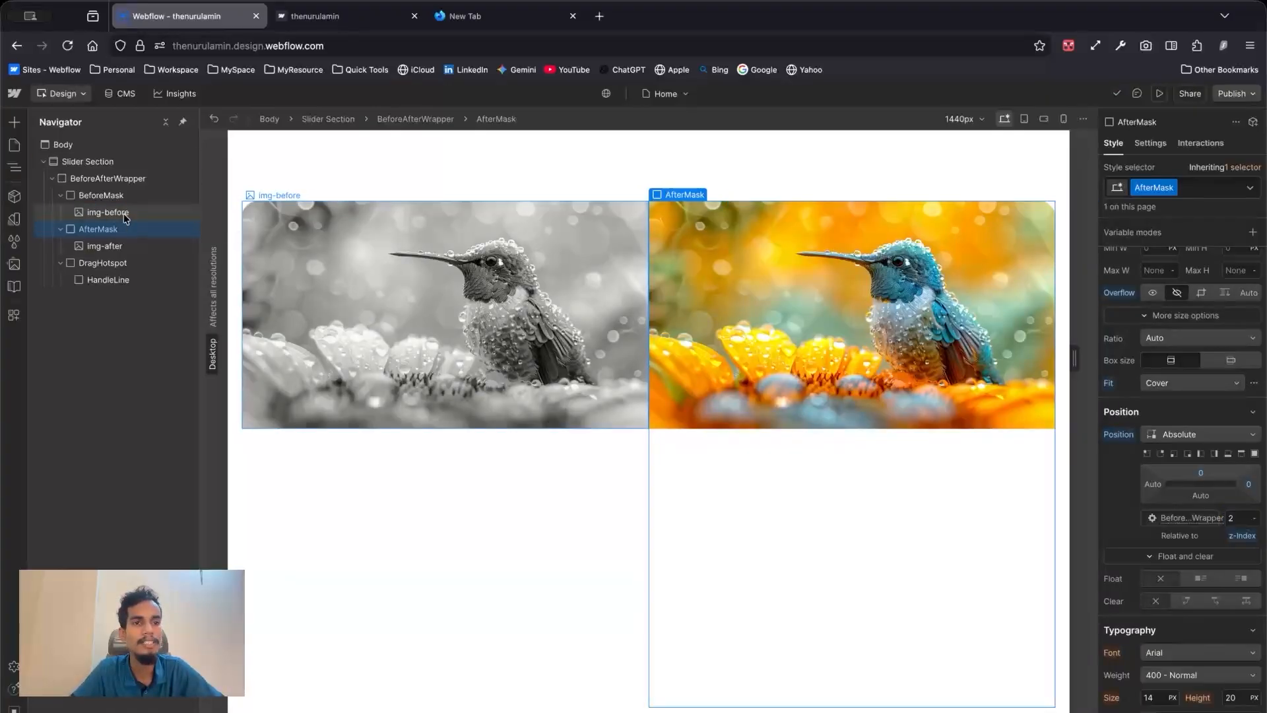
scroll(1191, 320, "up", 2)
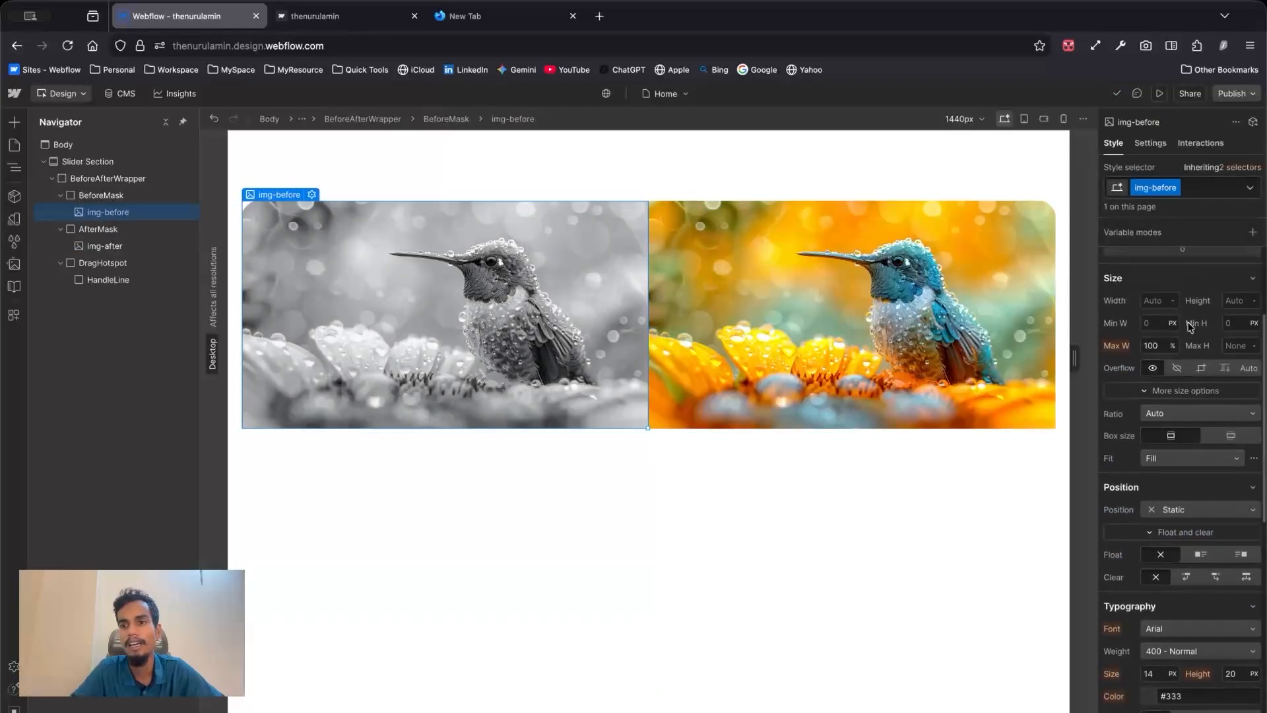
left_click(1160, 317)
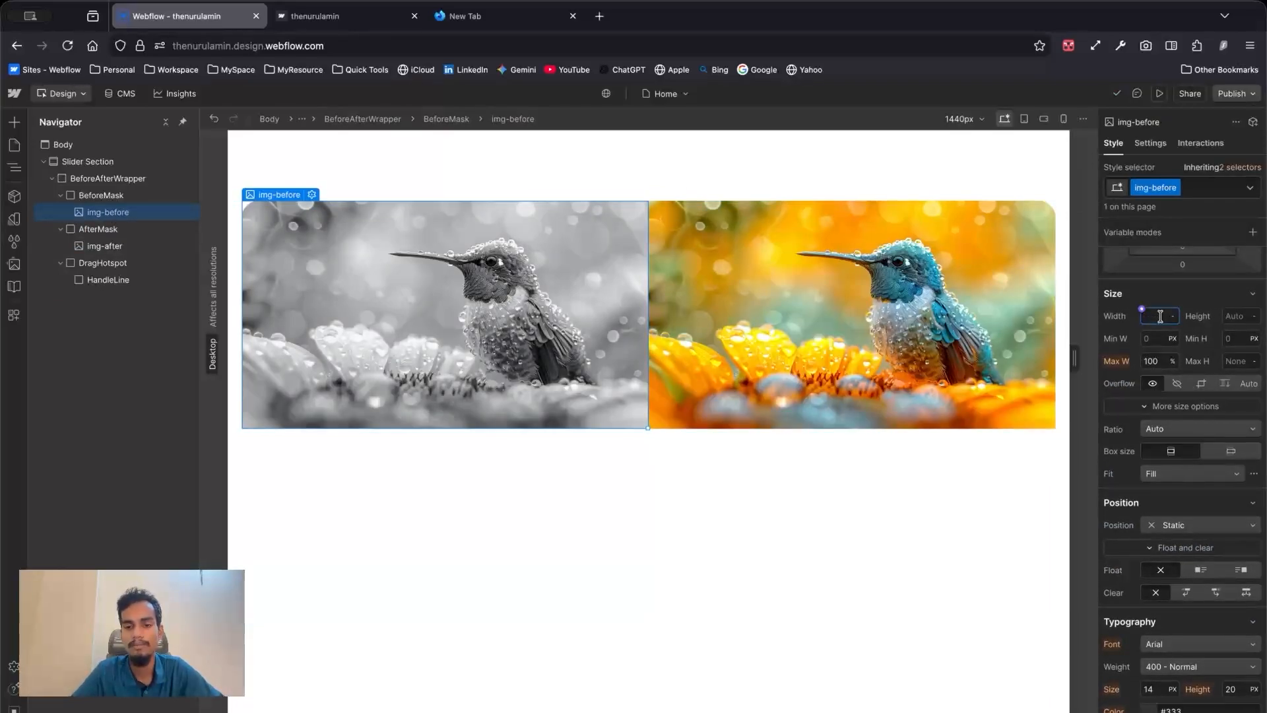
type("100%")
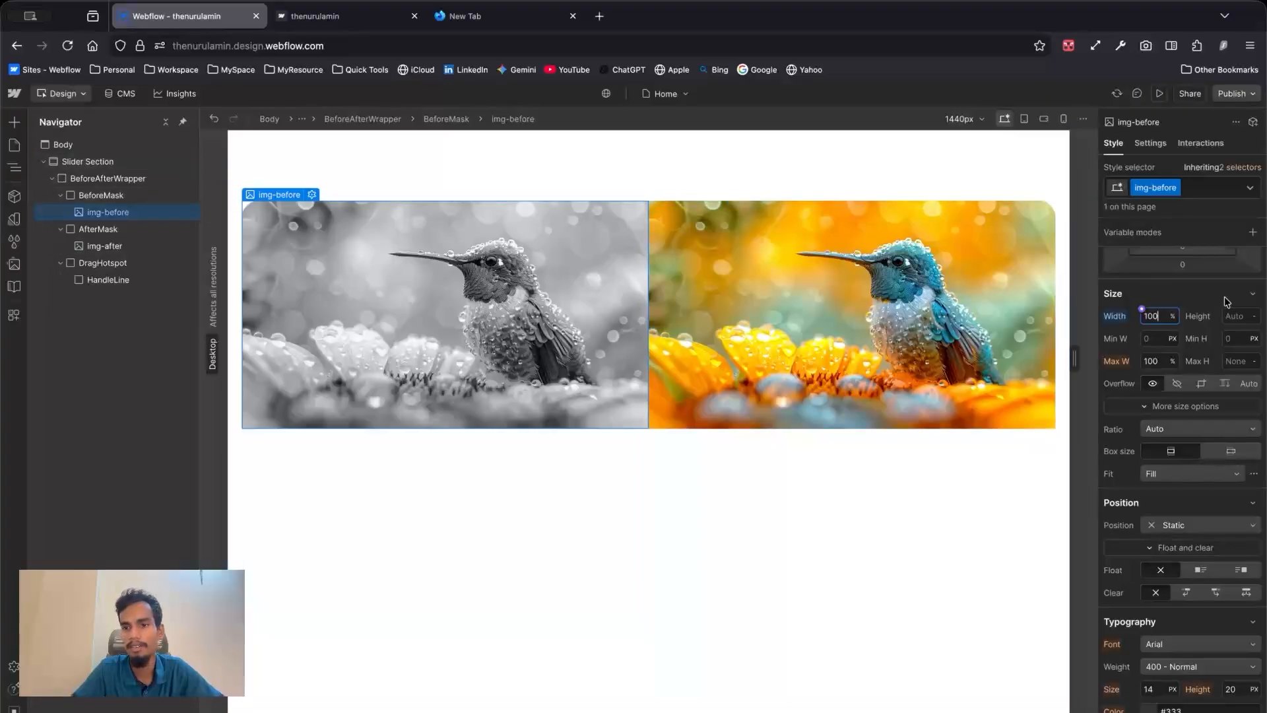
left_click(1234, 315)
type("100%")
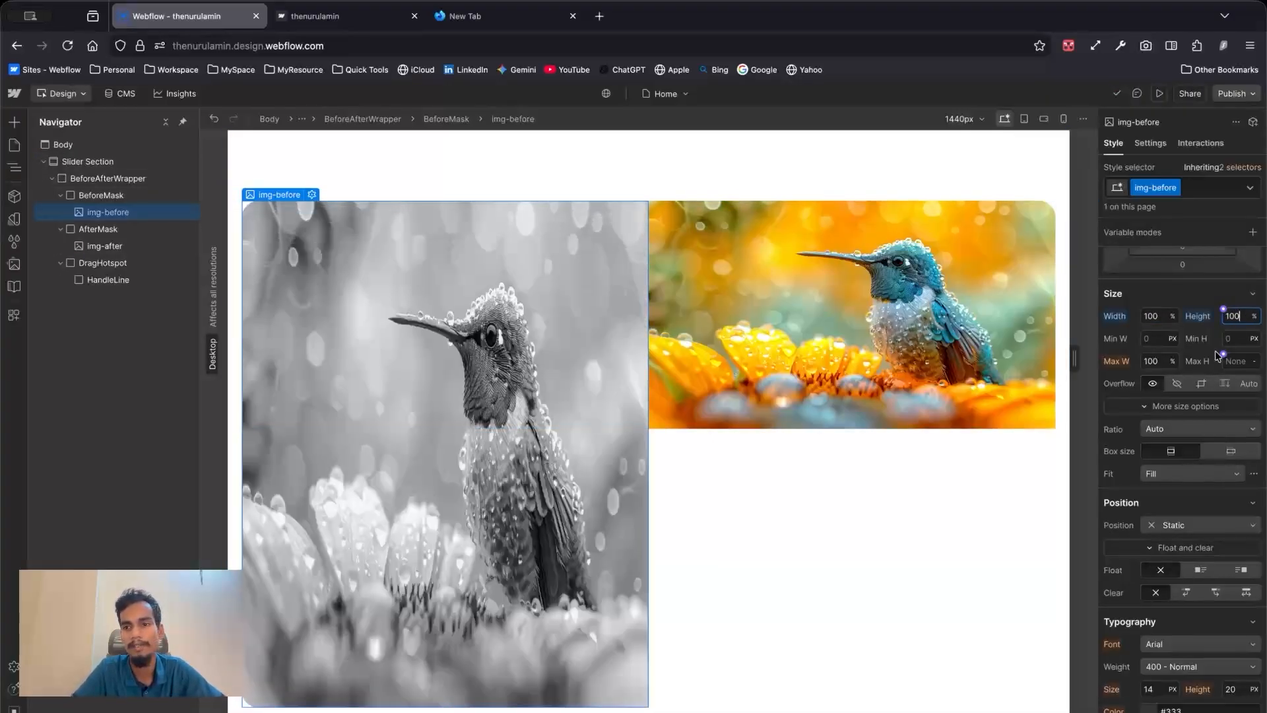
Step: Set the fit of the img-before image to Cover
left_click(1175, 474)
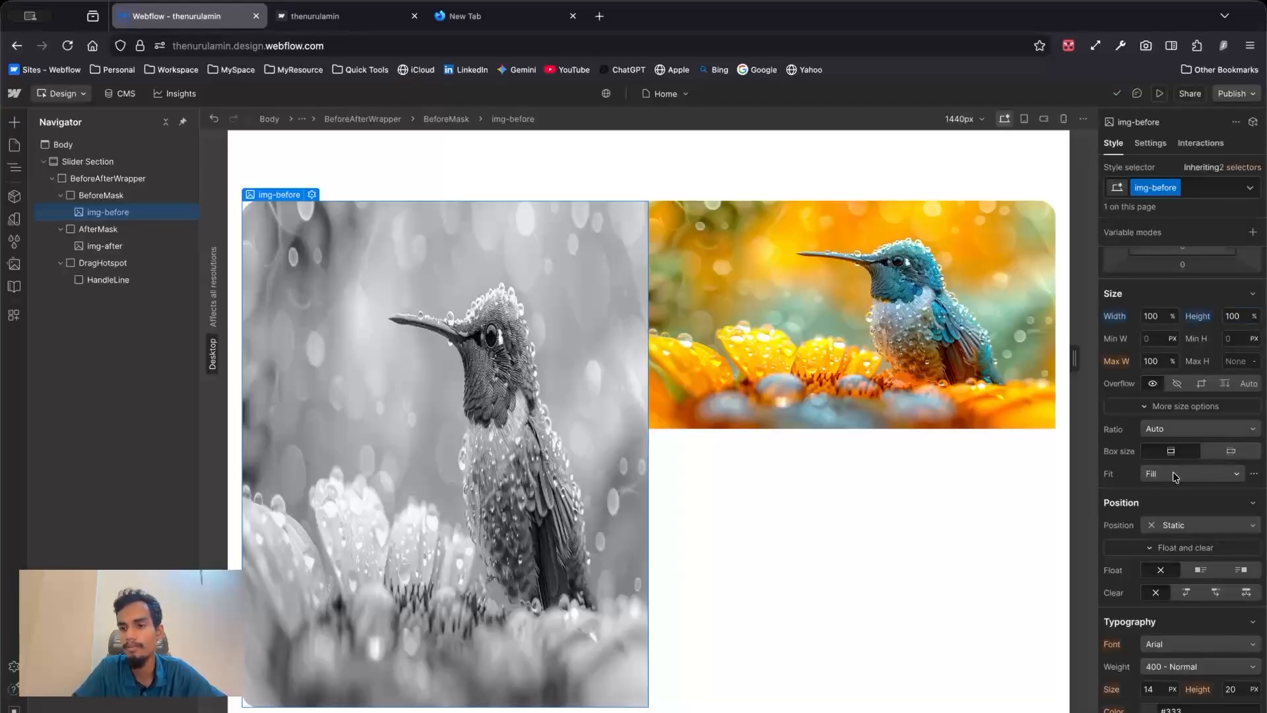
left_click(1174, 475)
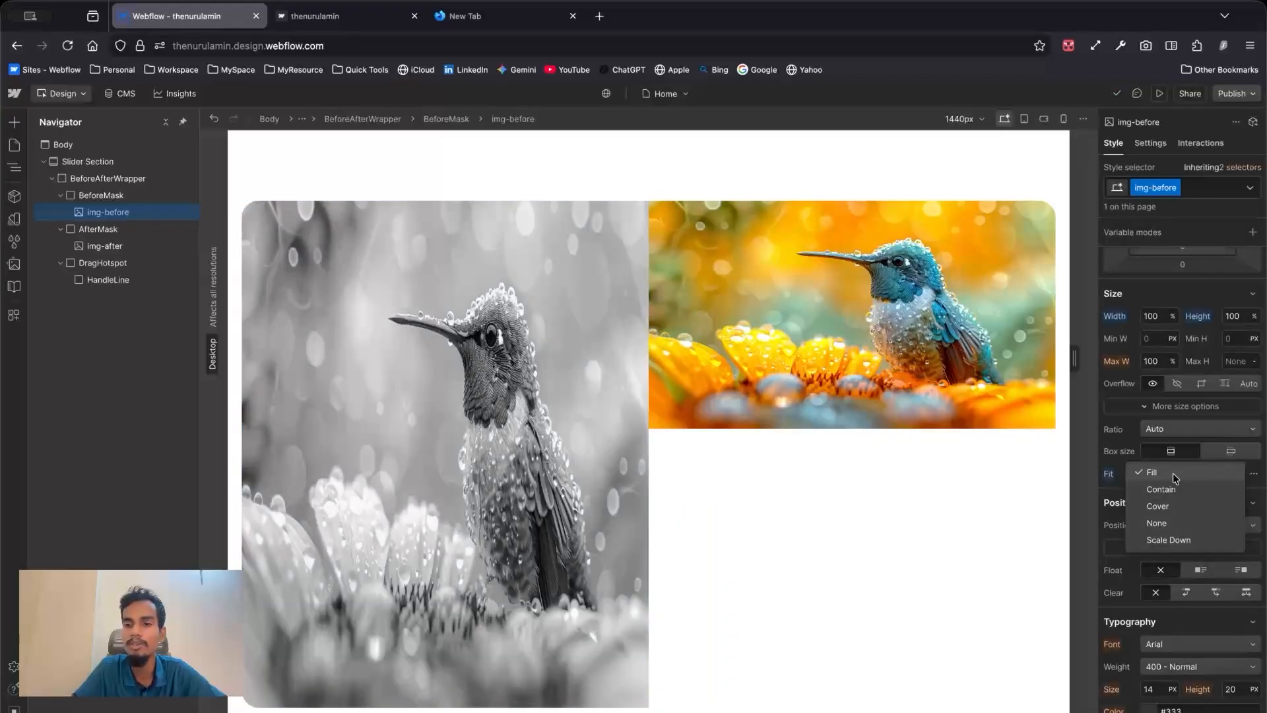
left_click(1169, 501)
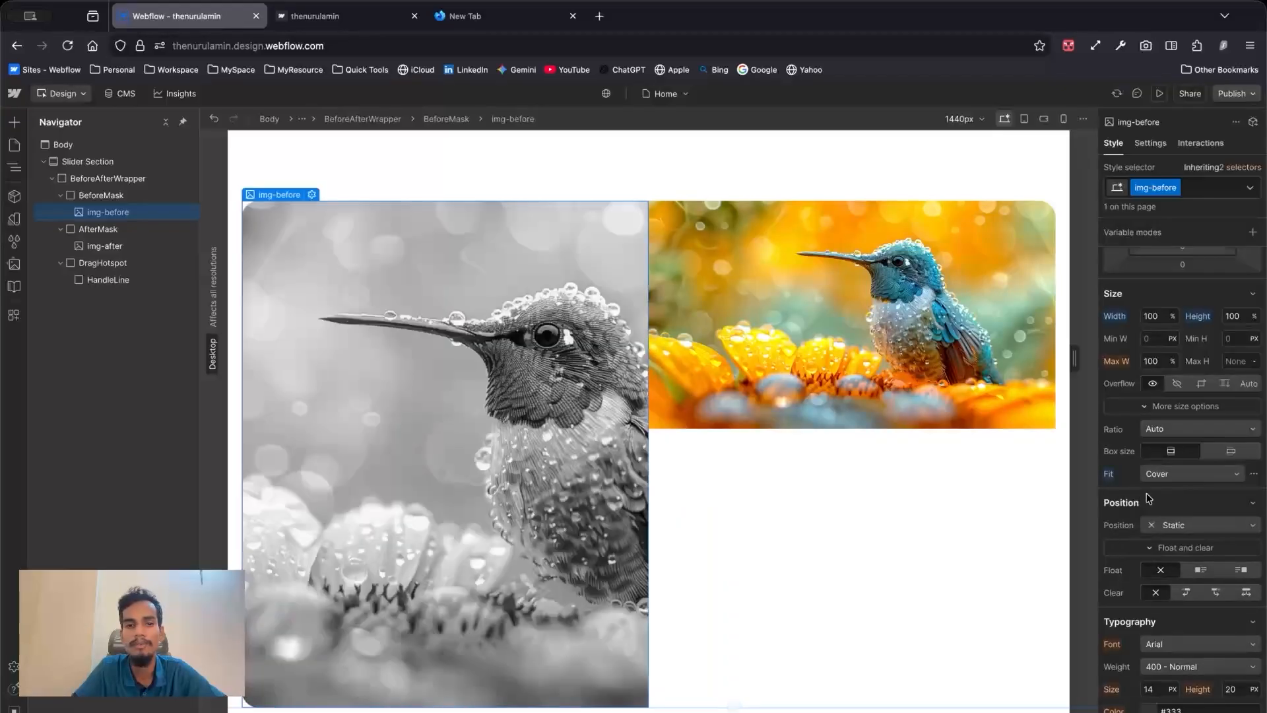
Step: Set the img-after image to 100% width and 100% height
left_click(909, 328)
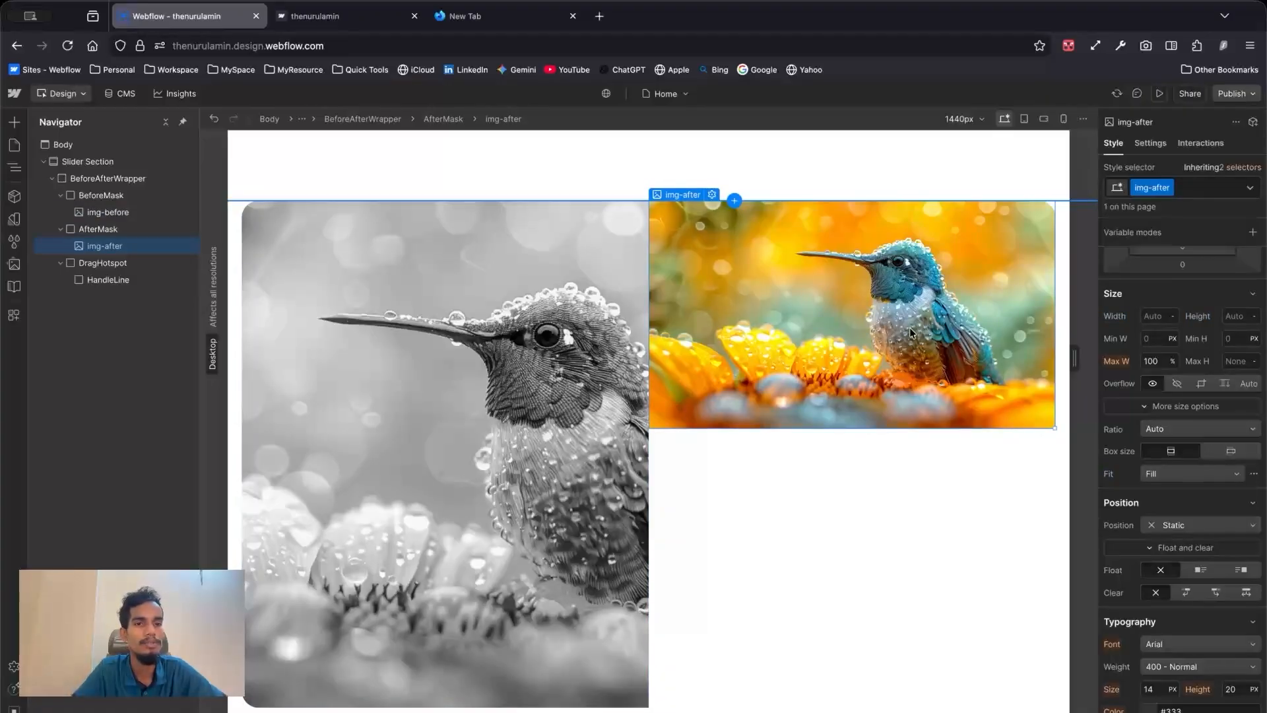
left_click(1156, 317)
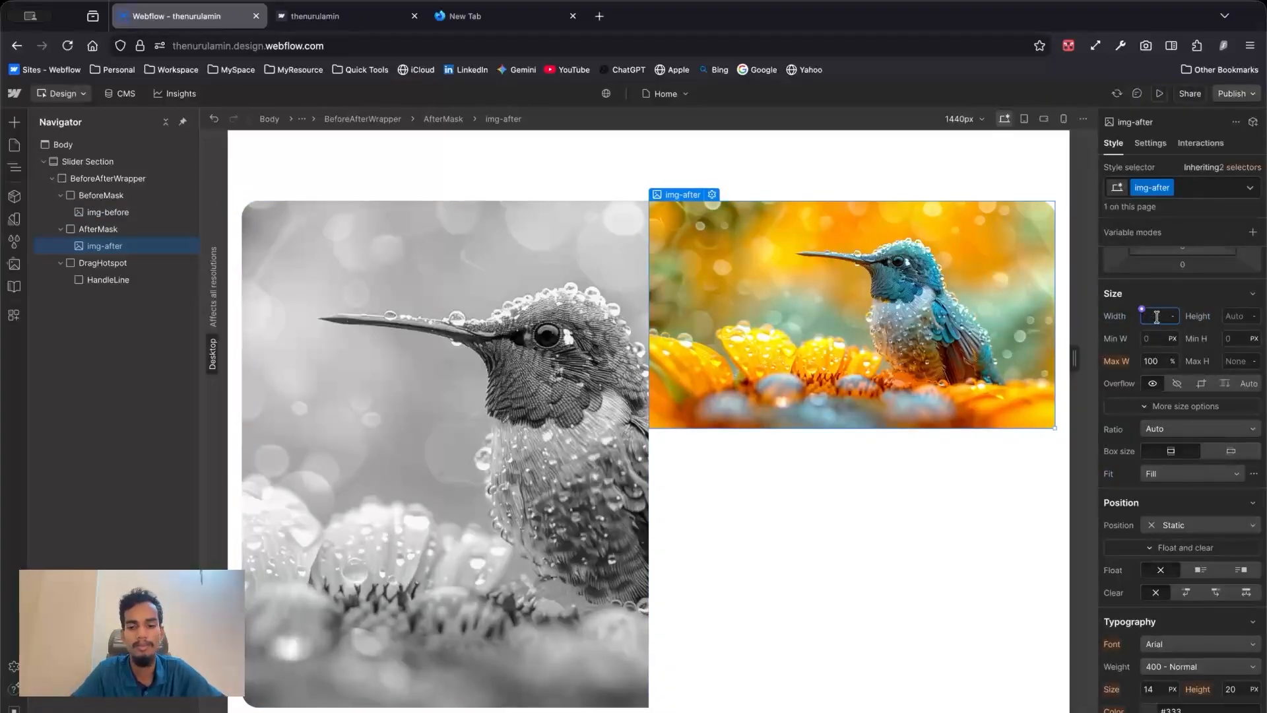
type("100")
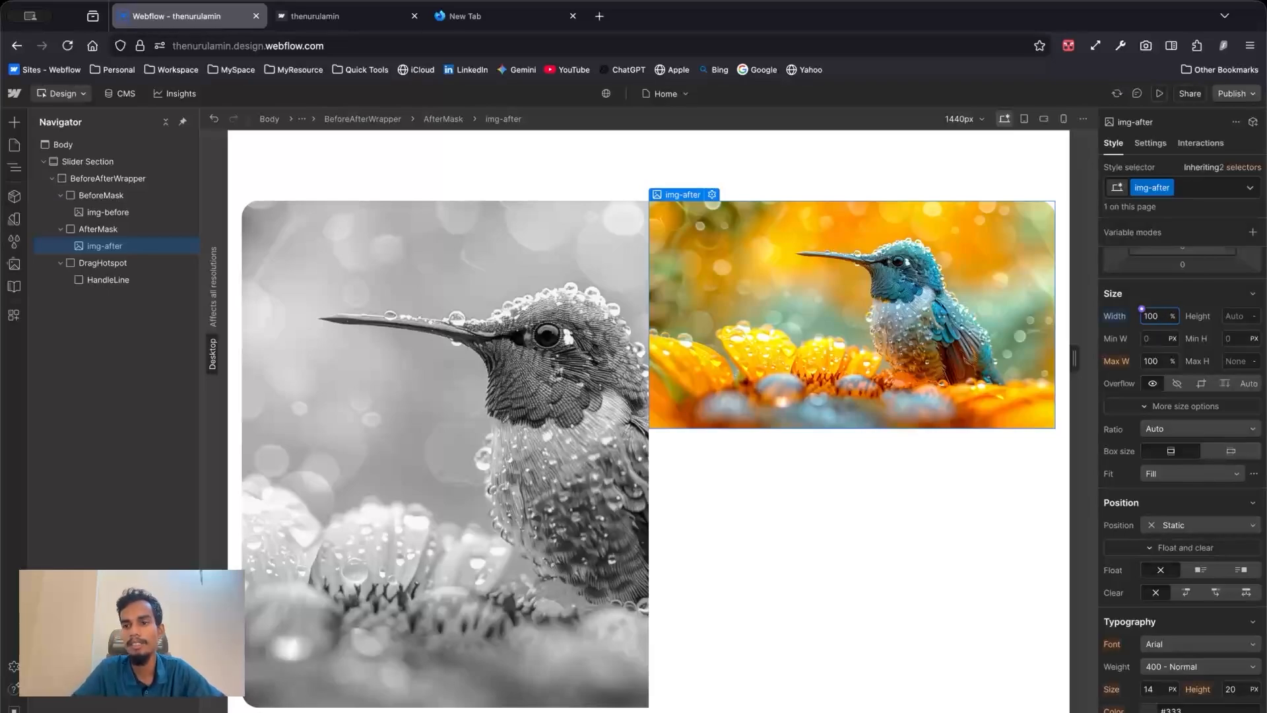
left_click(1225, 310)
type("100")
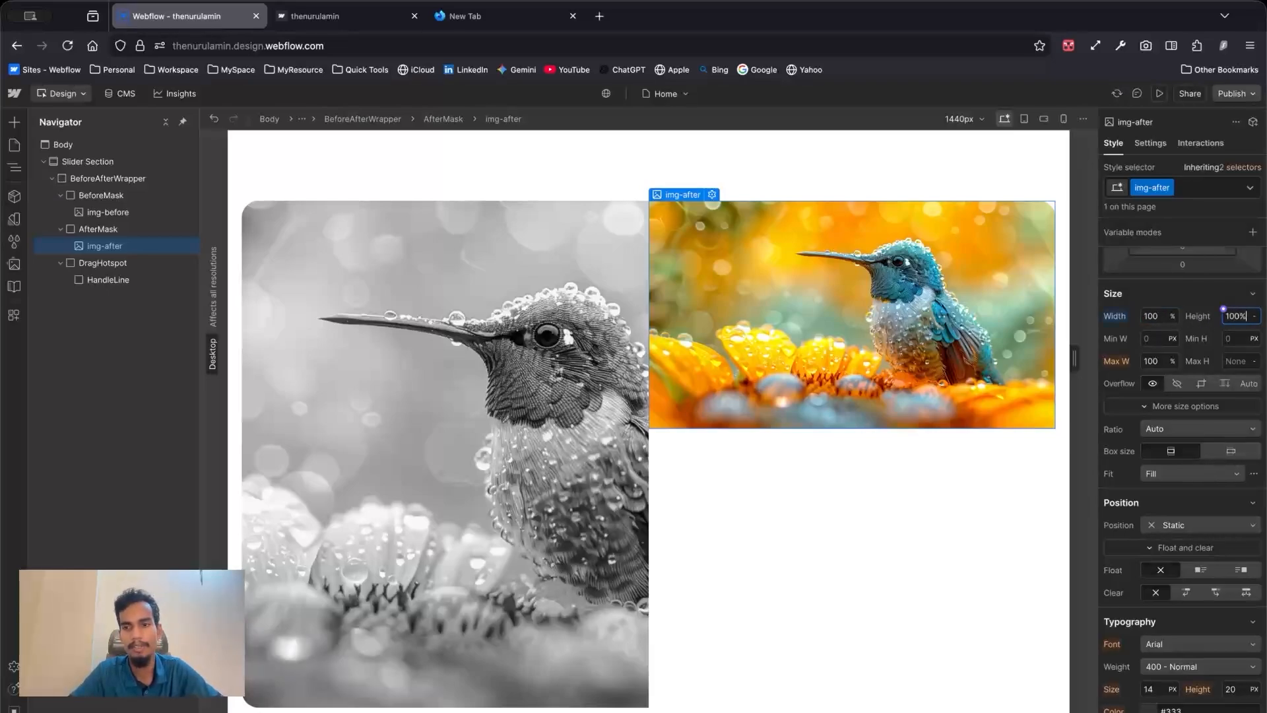
key("Return")
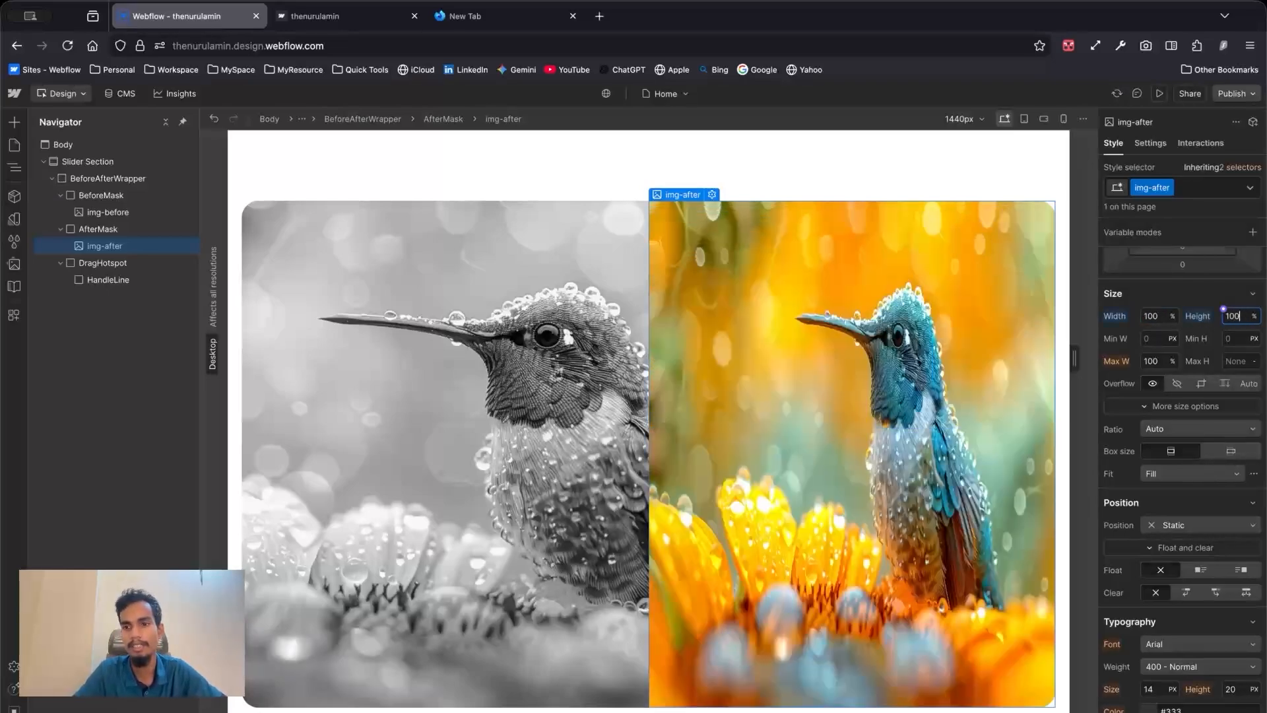
Step: Hide the img-after image's overflow and set its fit to Cover
left_click(1178, 384)
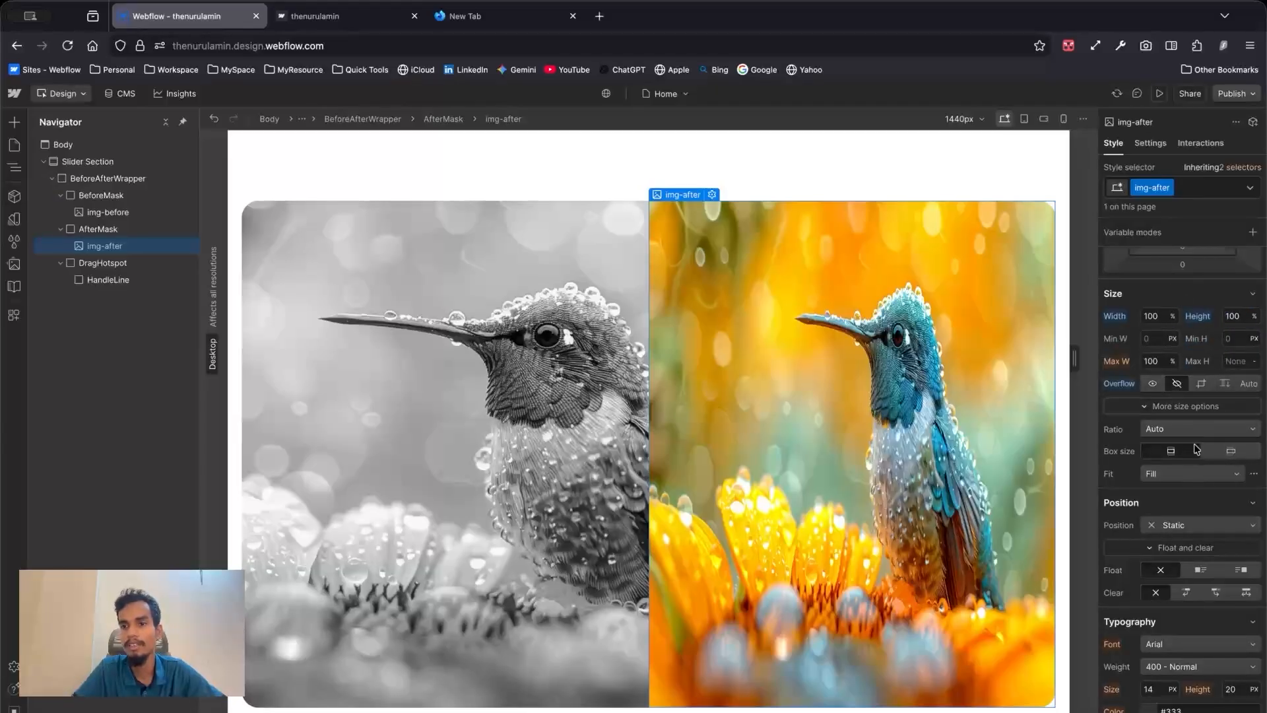
left_click(1185, 475)
left_click(1161, 507)
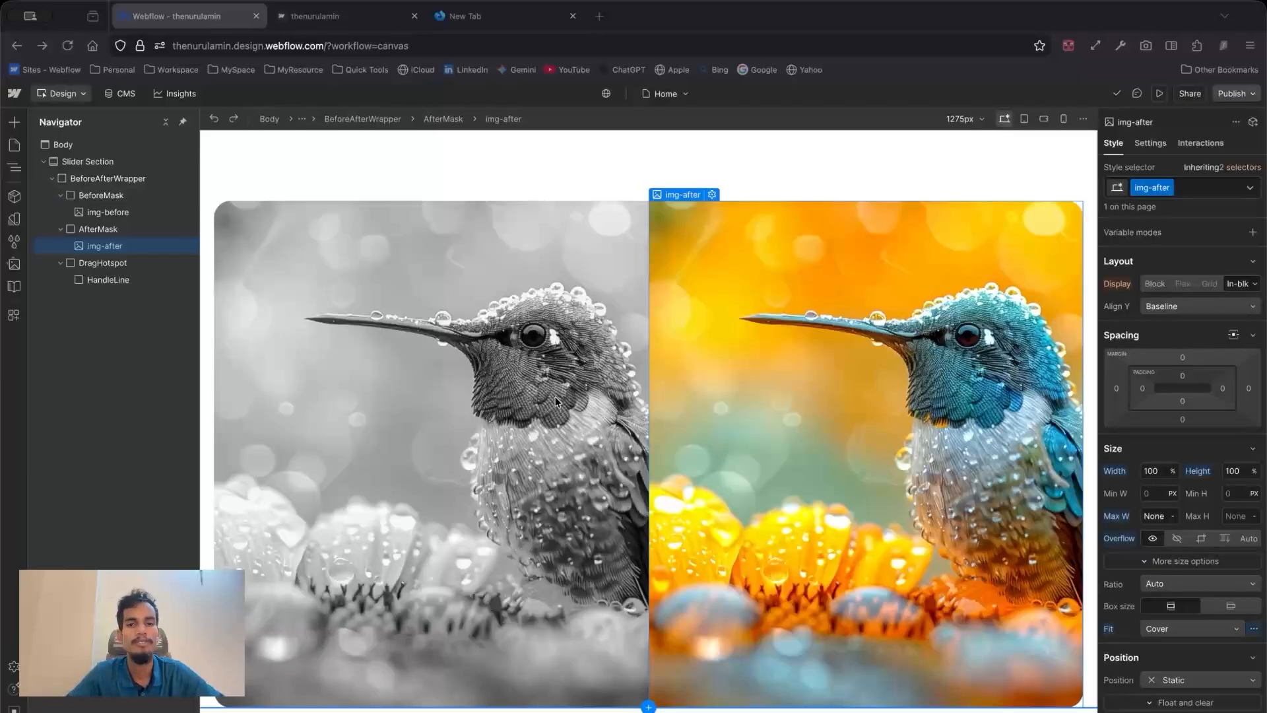
Step: Set DragHotspot to 64 px width and 100% height
left_click(103, 263)
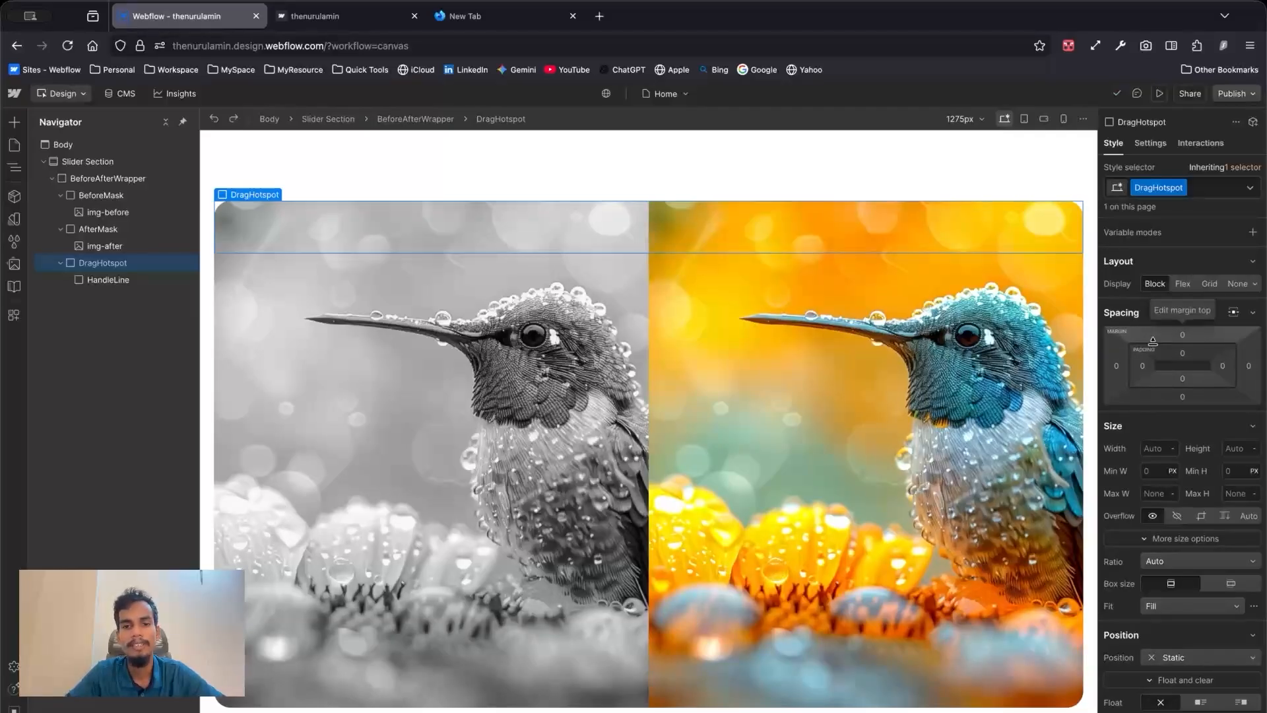
scroll(1181, 380, "down", 2)
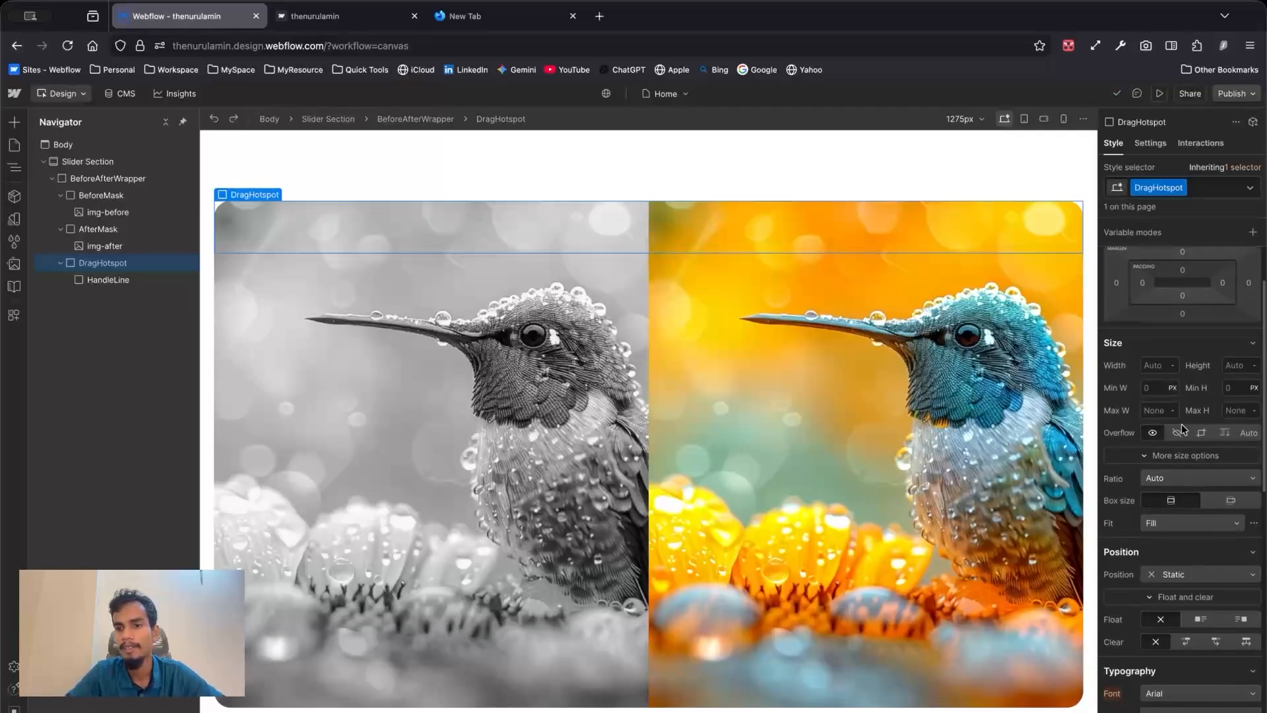
scroll(1181, 429, "up", 2)
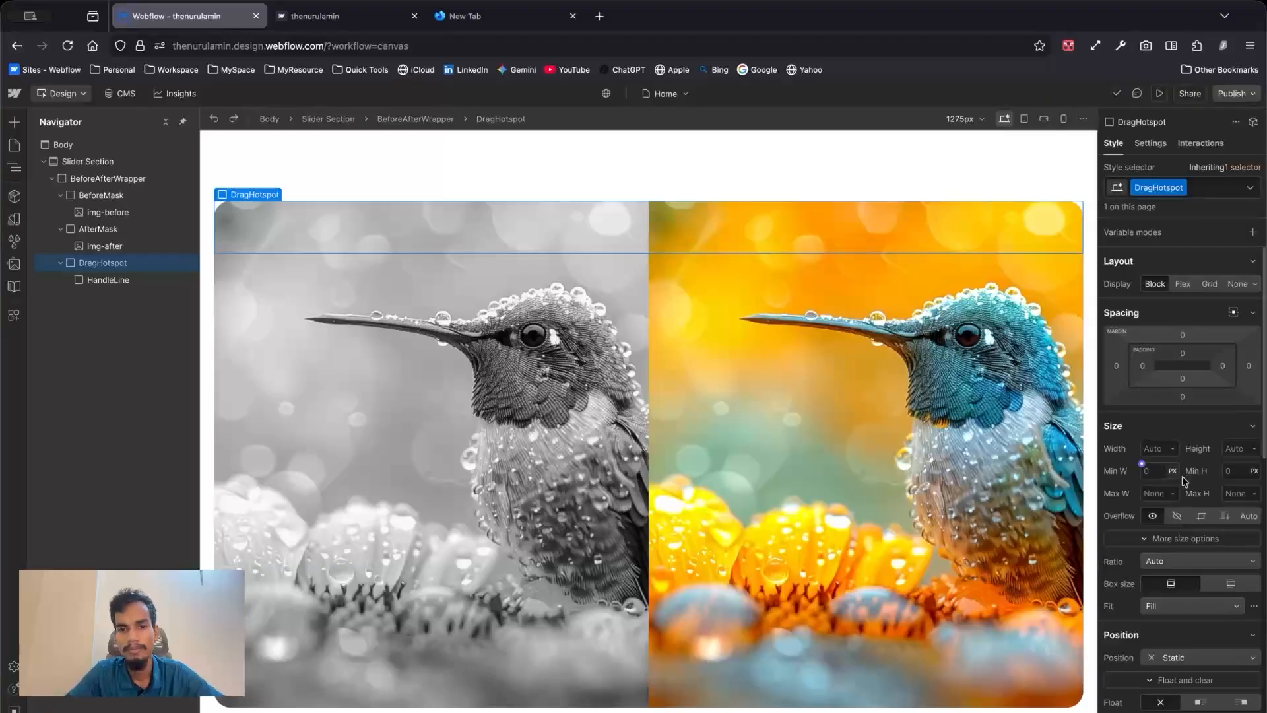
scroll(1188, 523, "down", 2)
scroll(1181, 502, "down", 1)
scroll(1162, 429, "up", 2)
left_click(1155, 403)
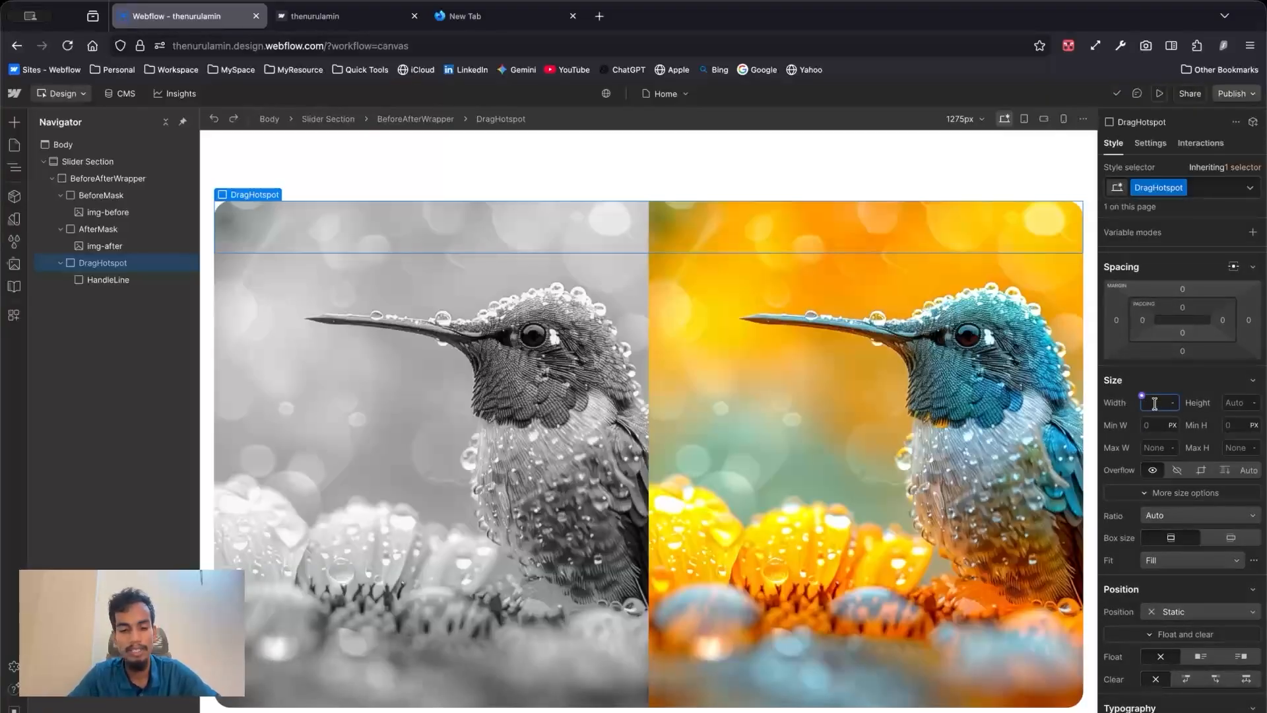
type("64")
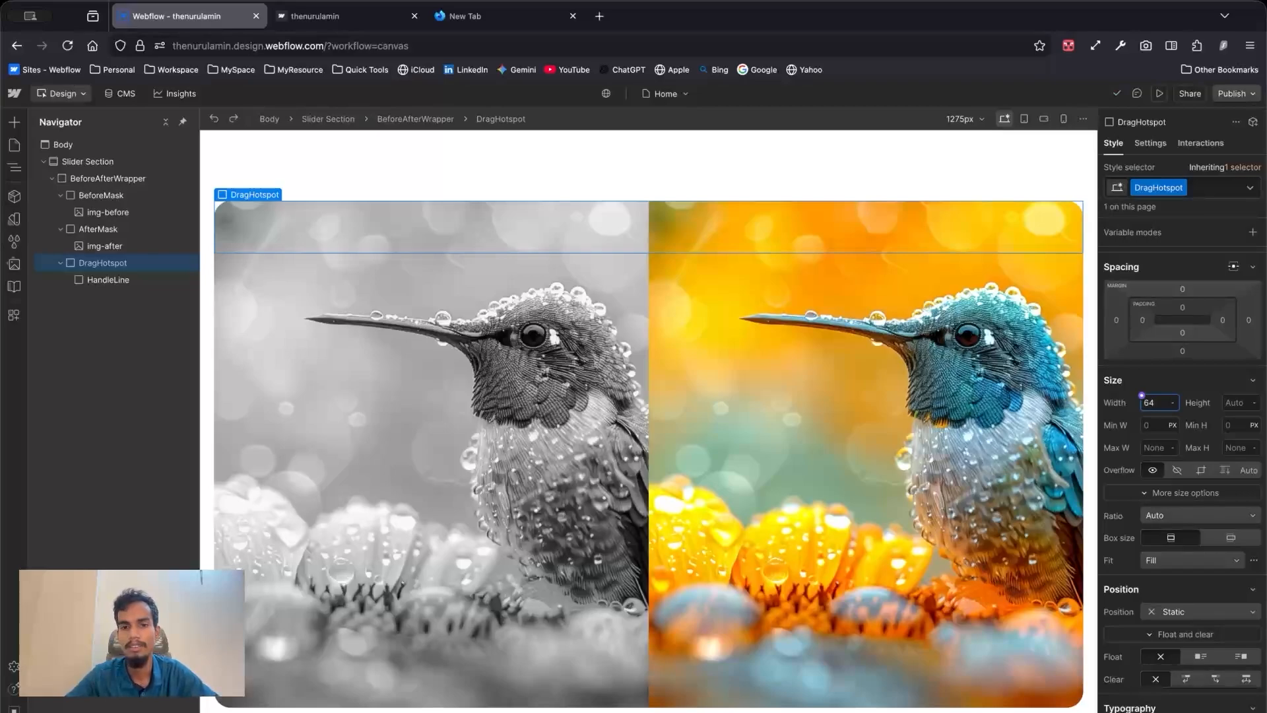
key("Return")
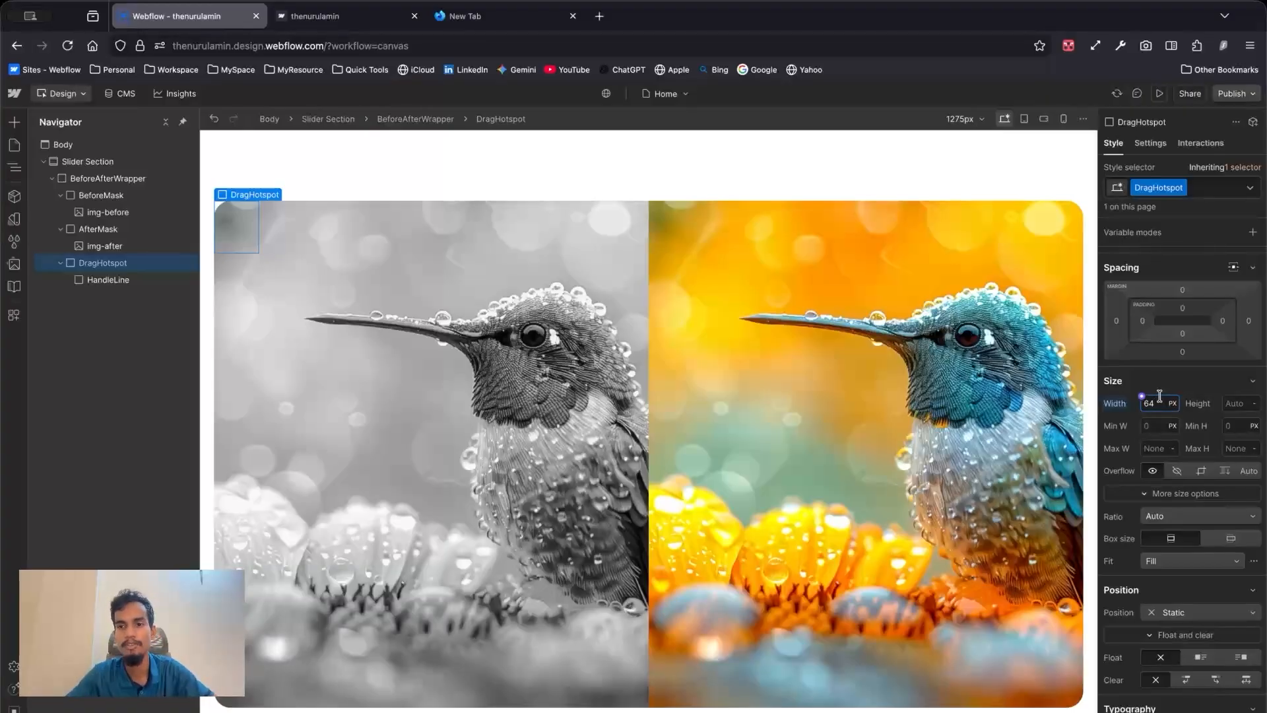
left_click(1232, 403)
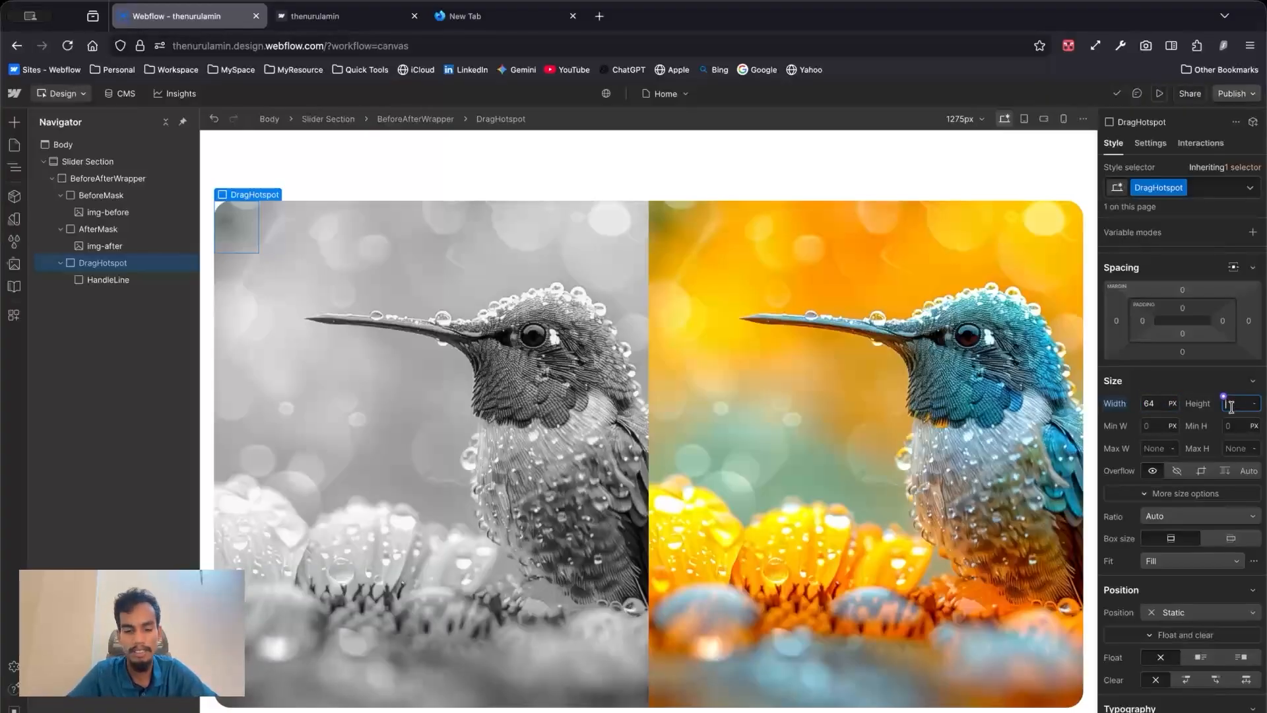
type("100")
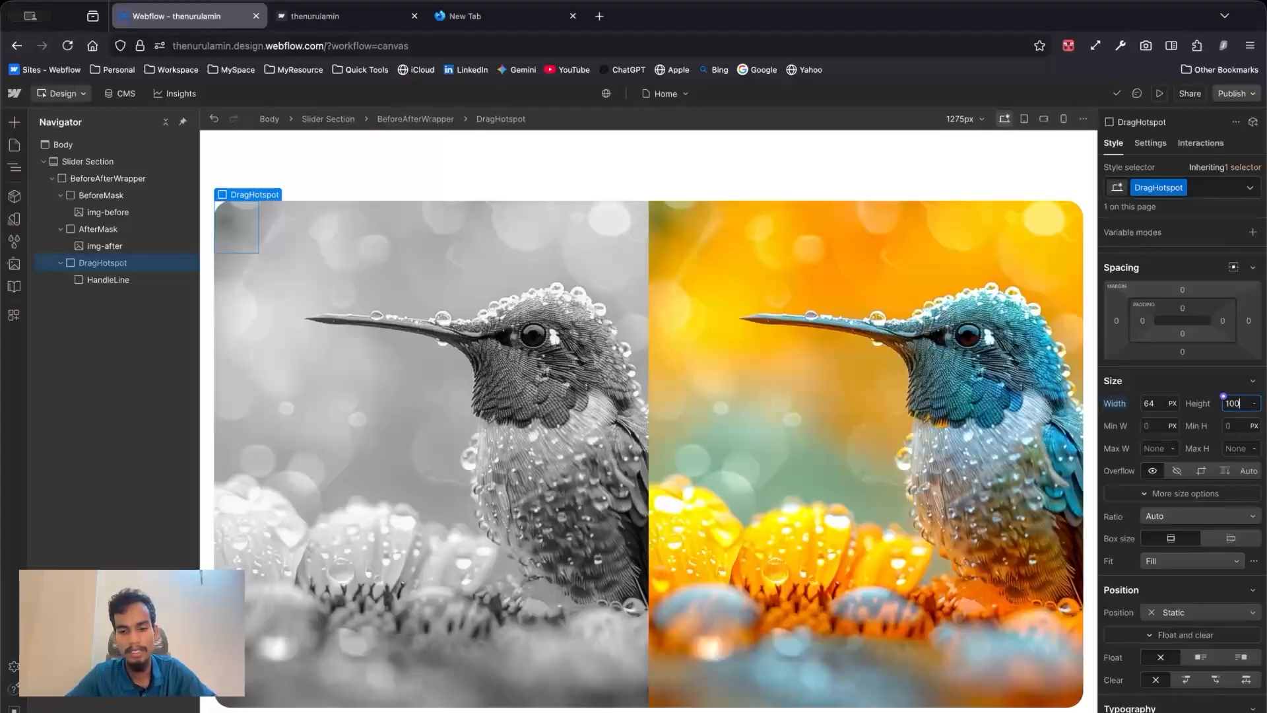
type("%")
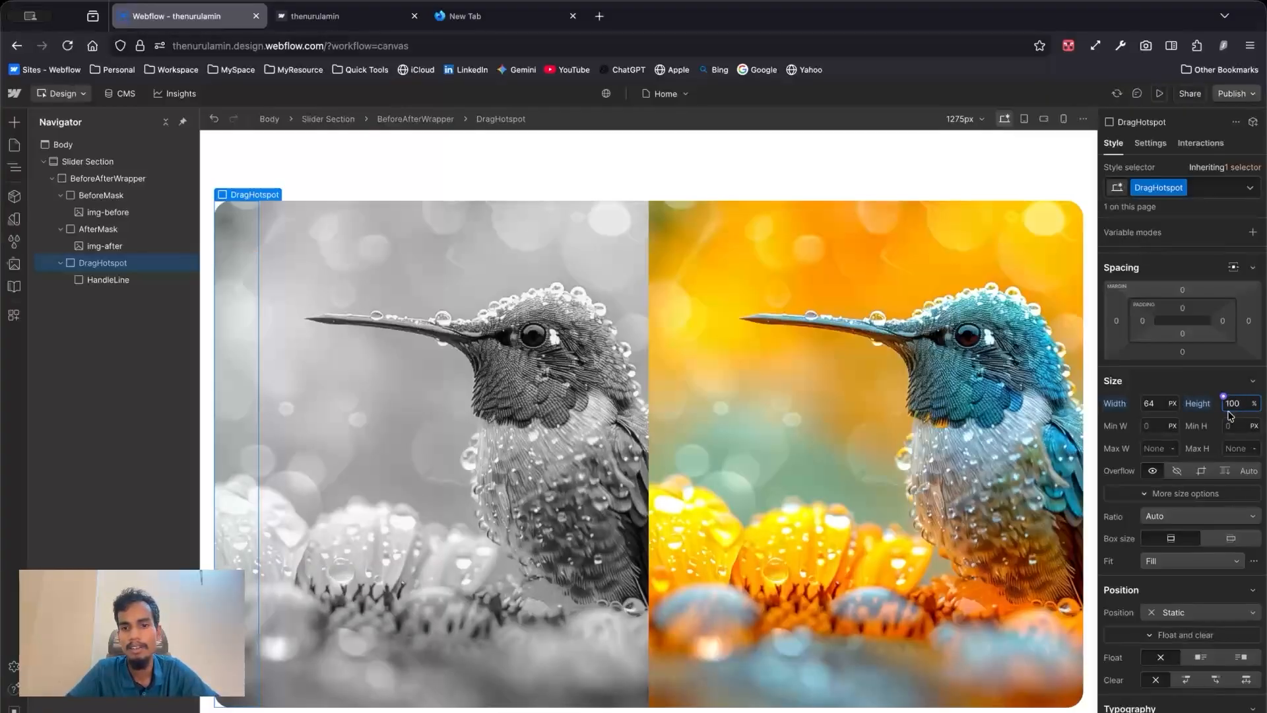
Step: Position DragHotspot absolutely with a top offset of 0 and a left offset of 50%
left_click(1191, 611)
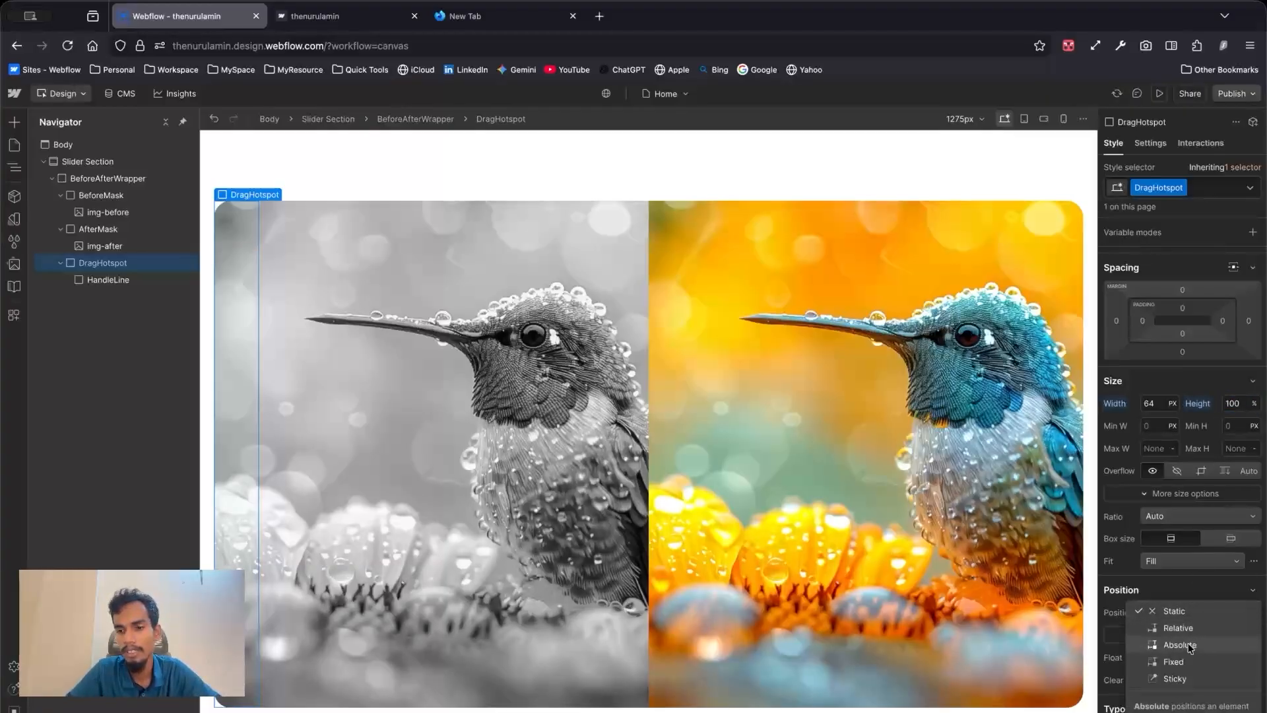
left_click(1190, 646)
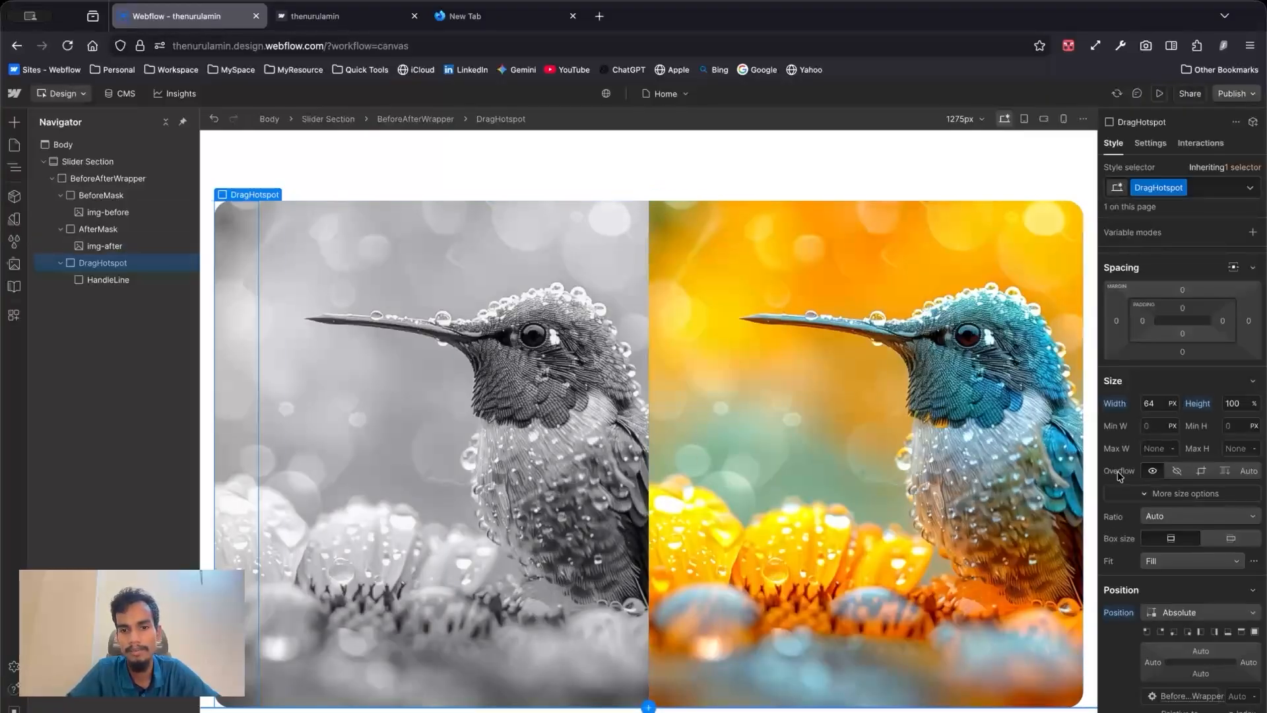
left_click(1196, 650)
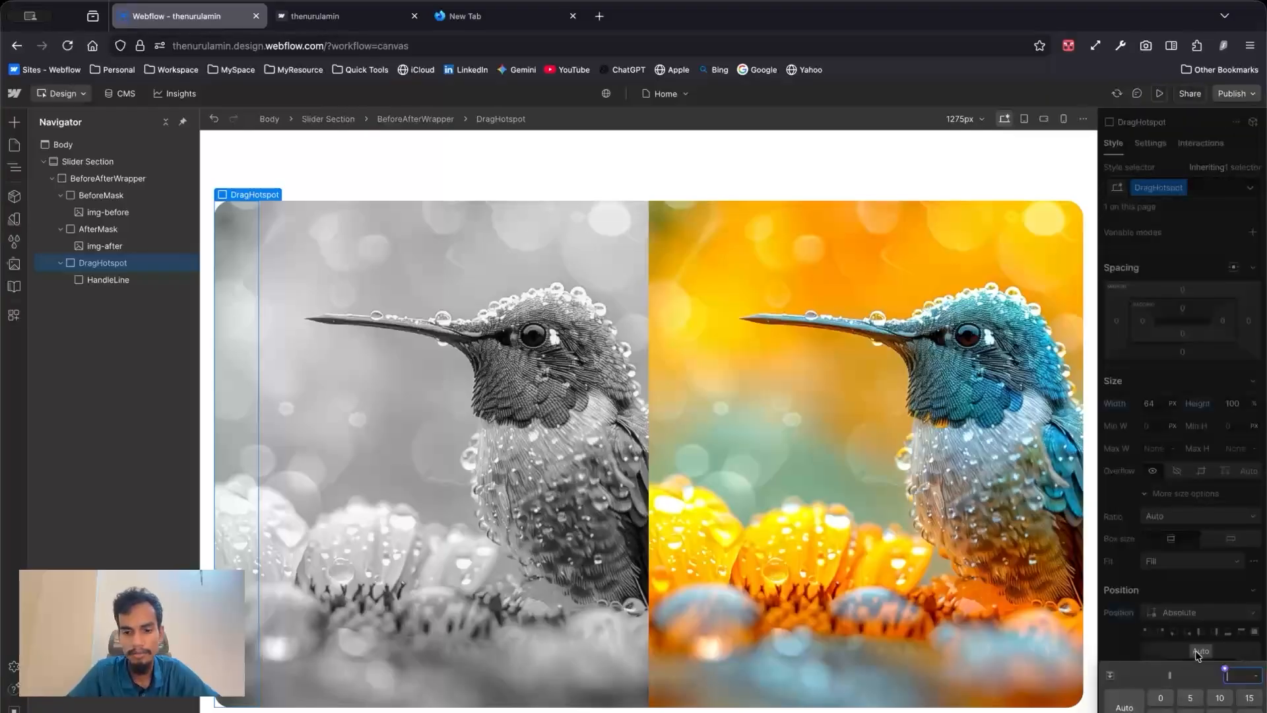
type("0")
key("Return")
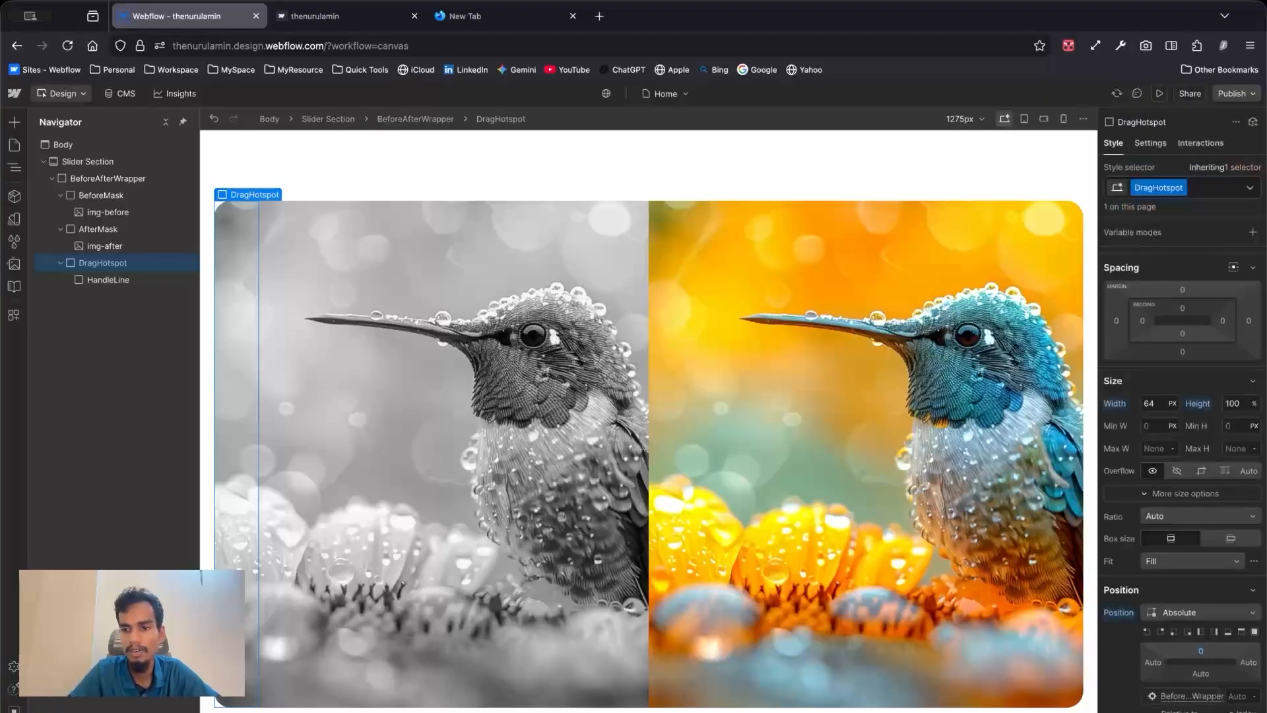
left_click(1150, 662)
type("50")
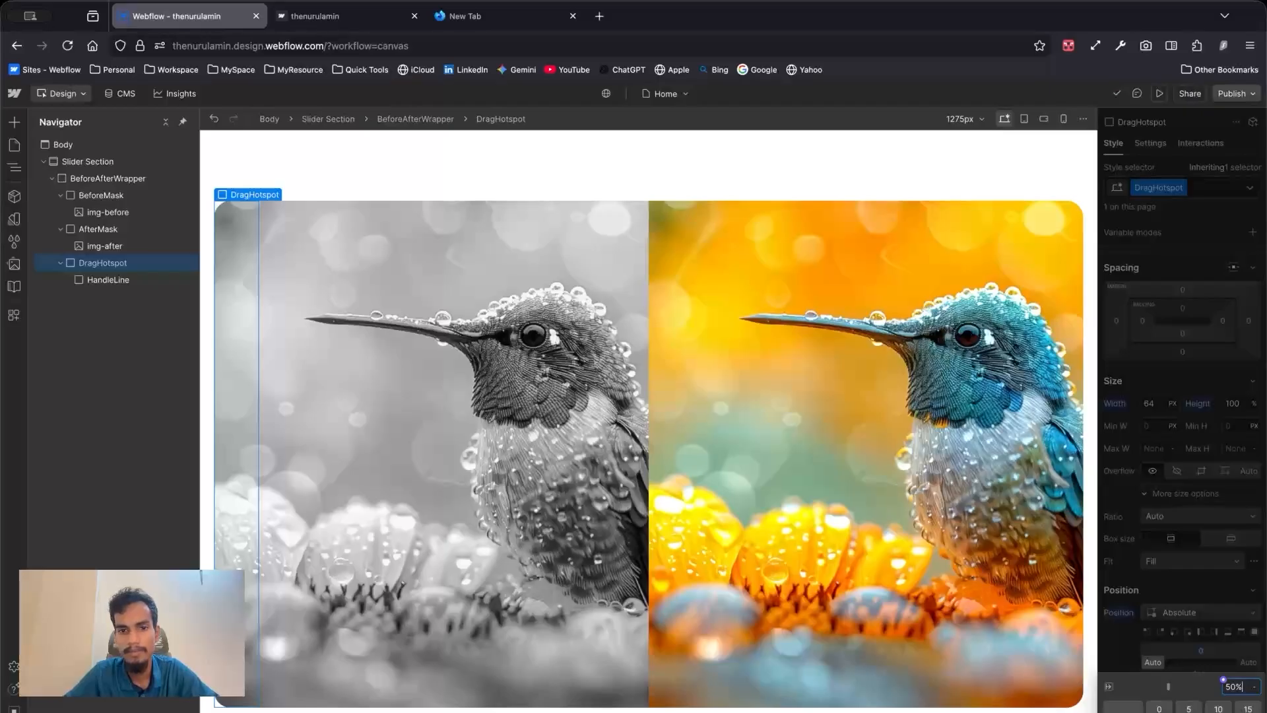
key("Return")
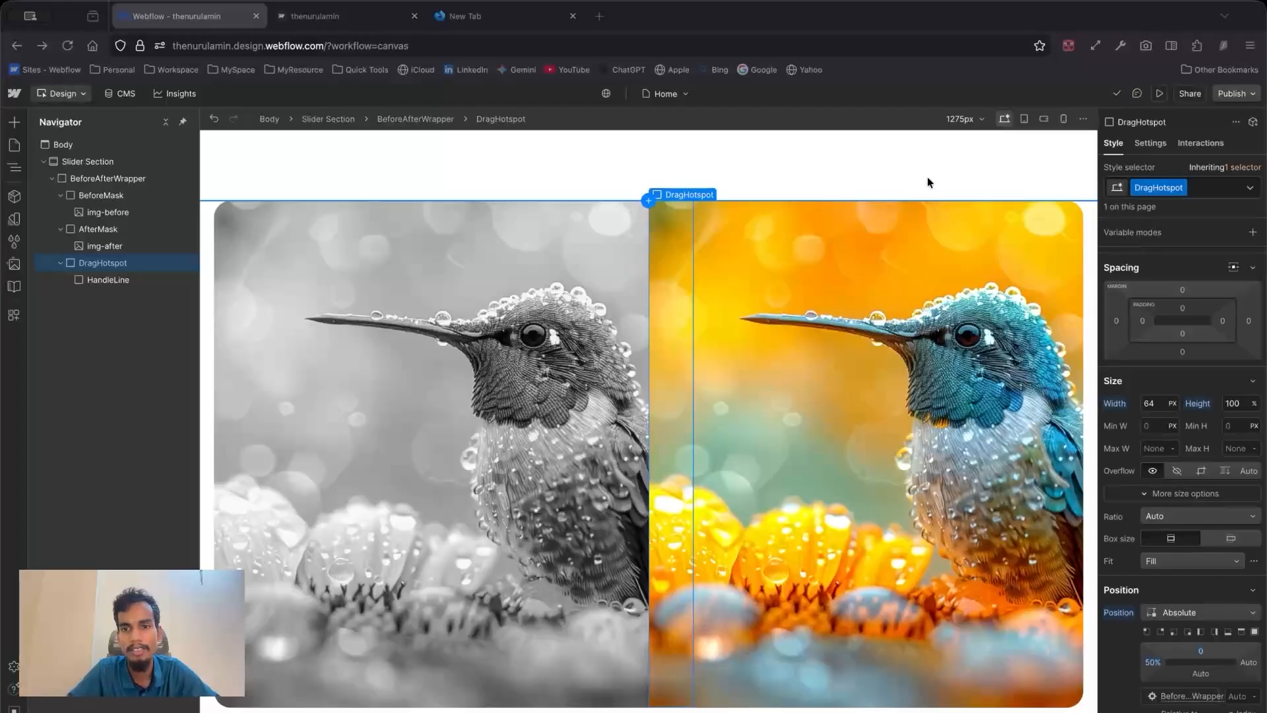
Step: Add a Move transform to DragHotspot with an X value of -50%
scroll(1185, 542, "down", 10)
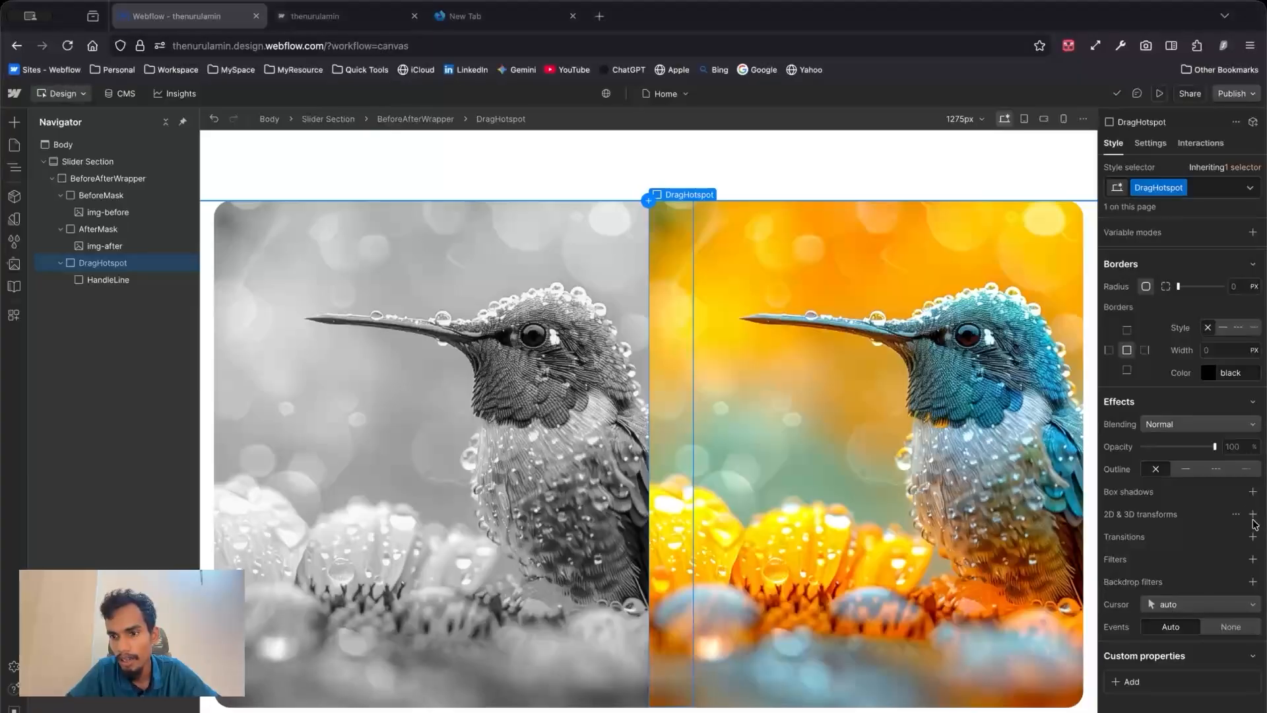
left_click(1253, 517)
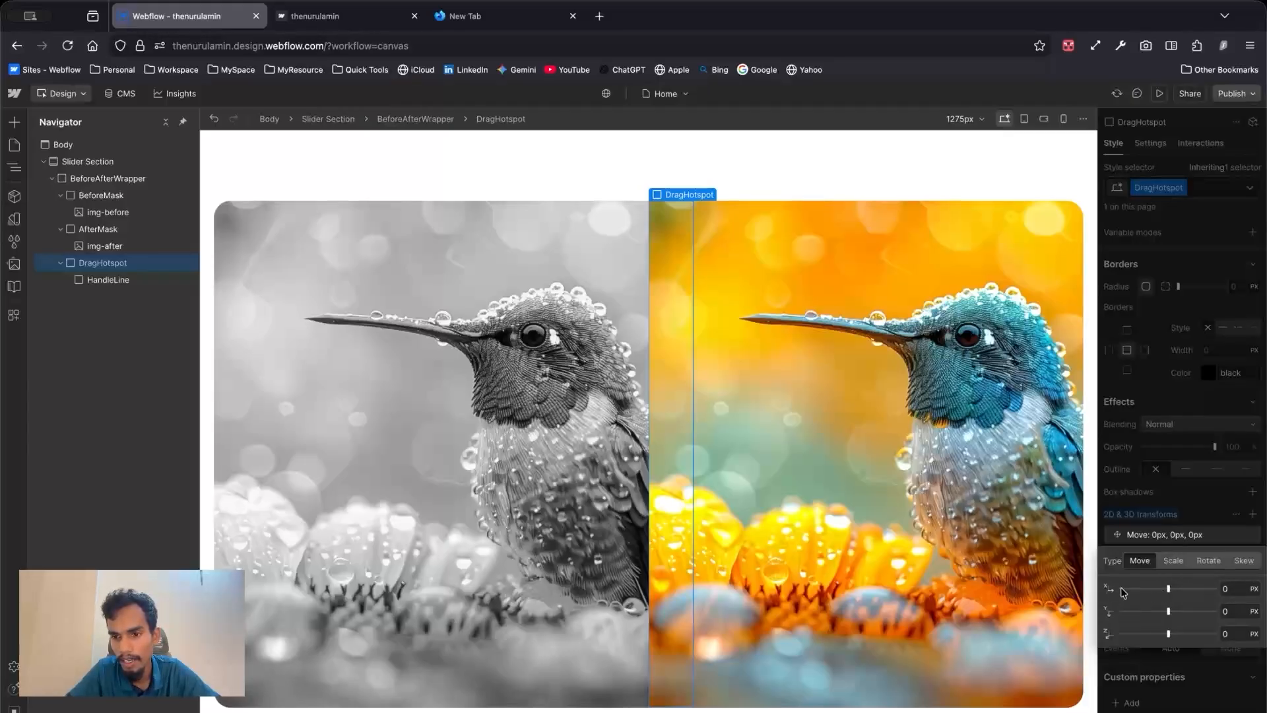
left_click(1236, 588)
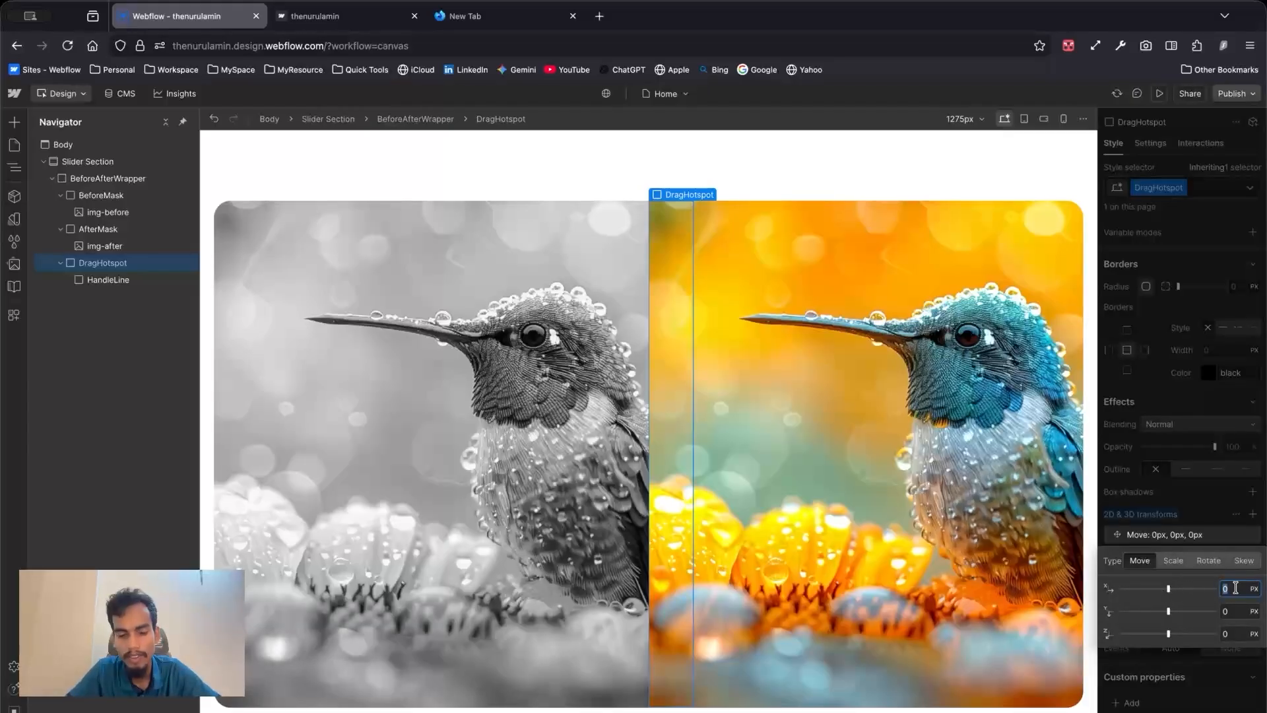
type("50")
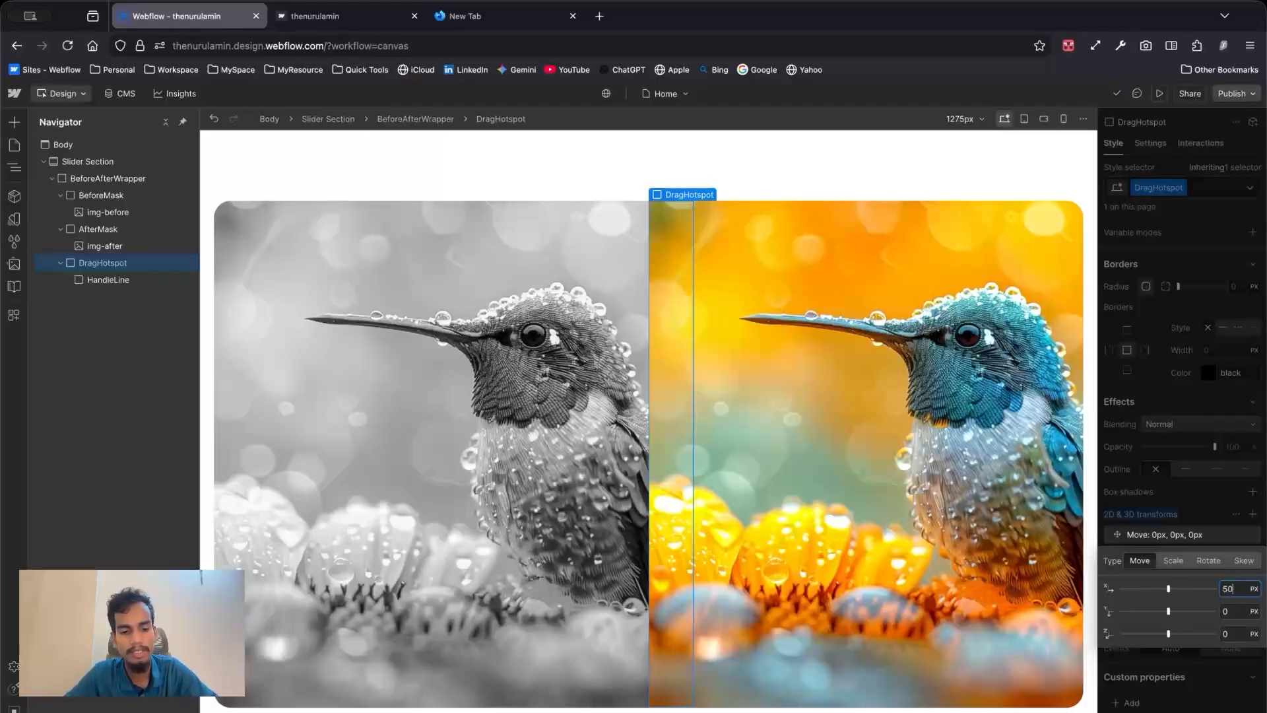
type("%")
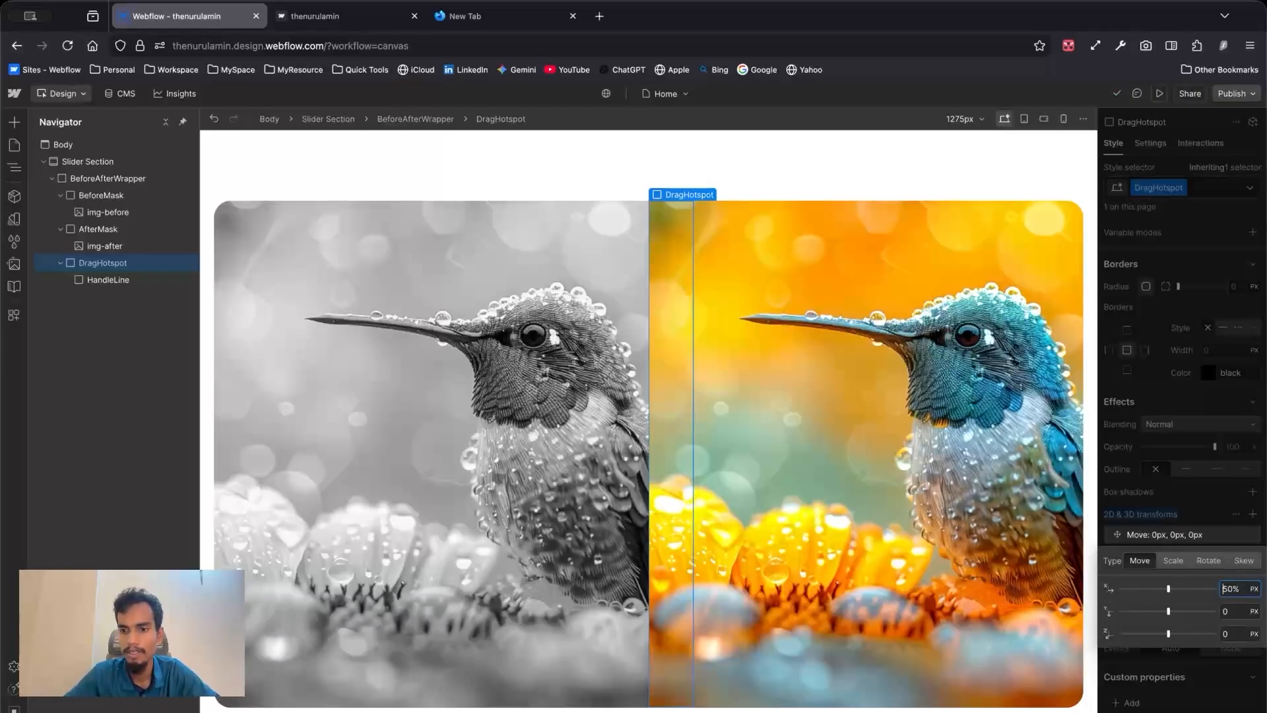
type("-")
key("Return")
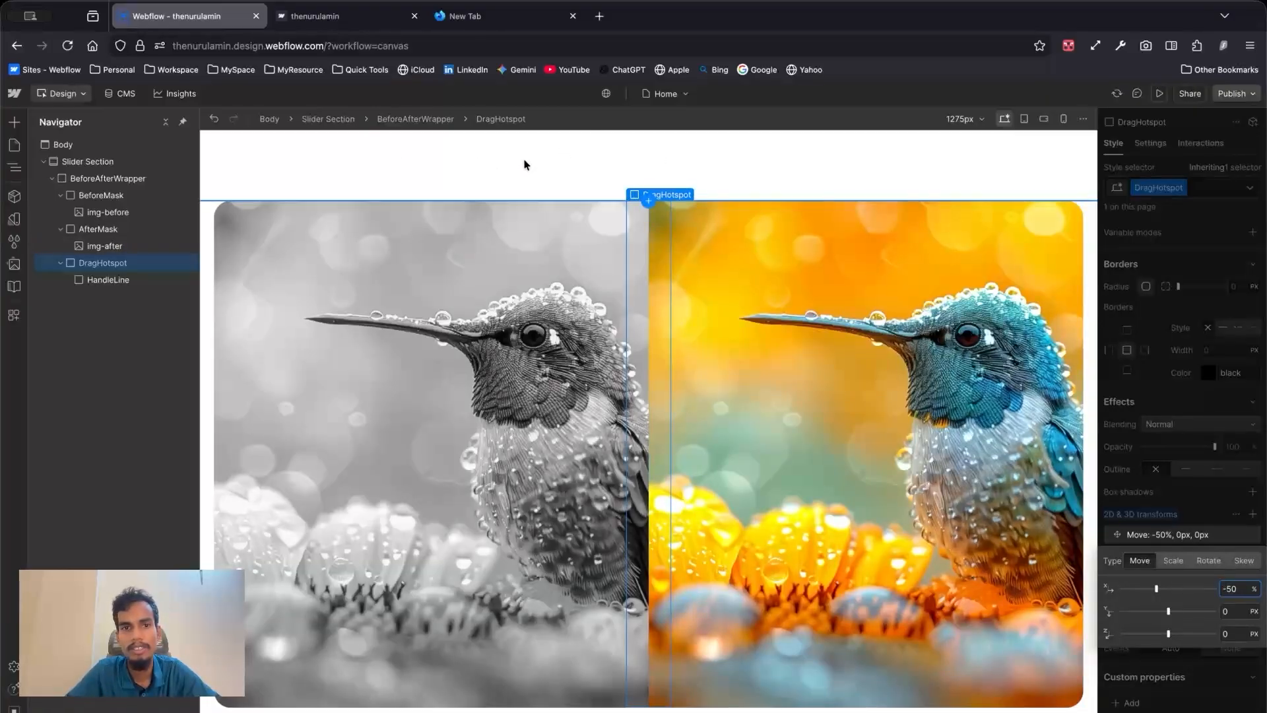
key("super+Tab")
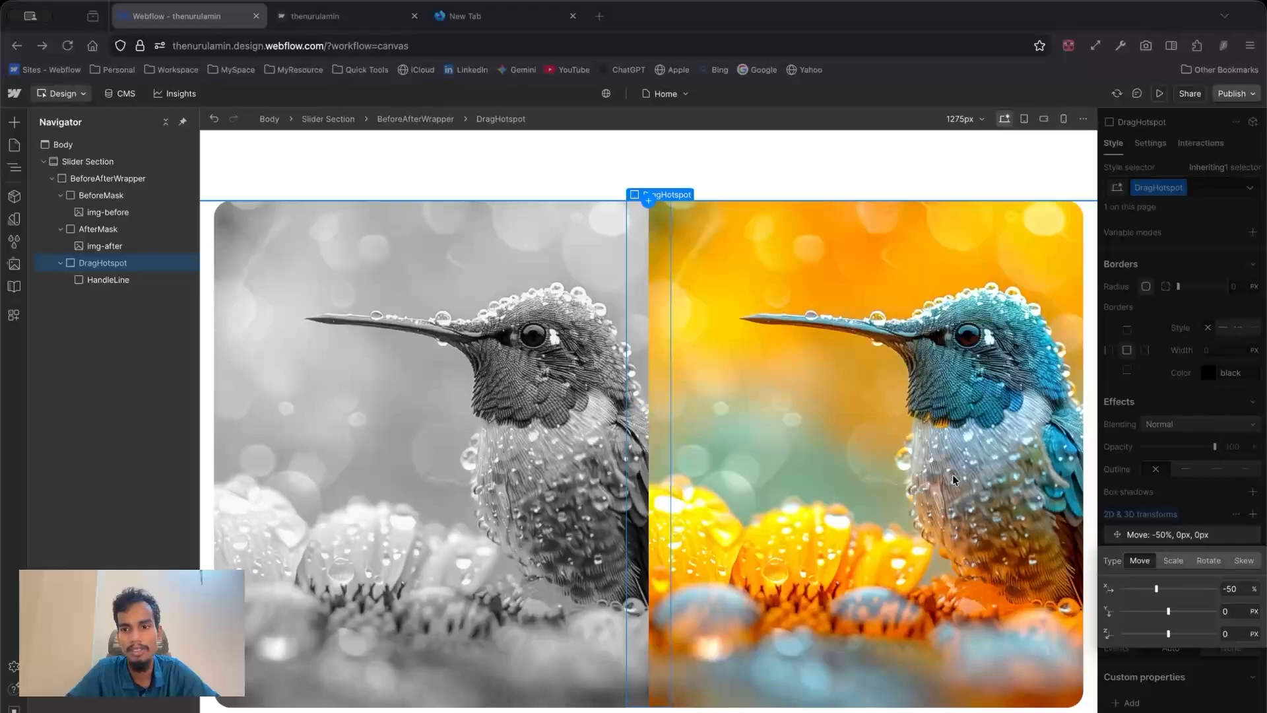
Step: Try X values of -40% and -70% for DragHotspot's Move transform and restore it to -50%
left_click(1233, 590)
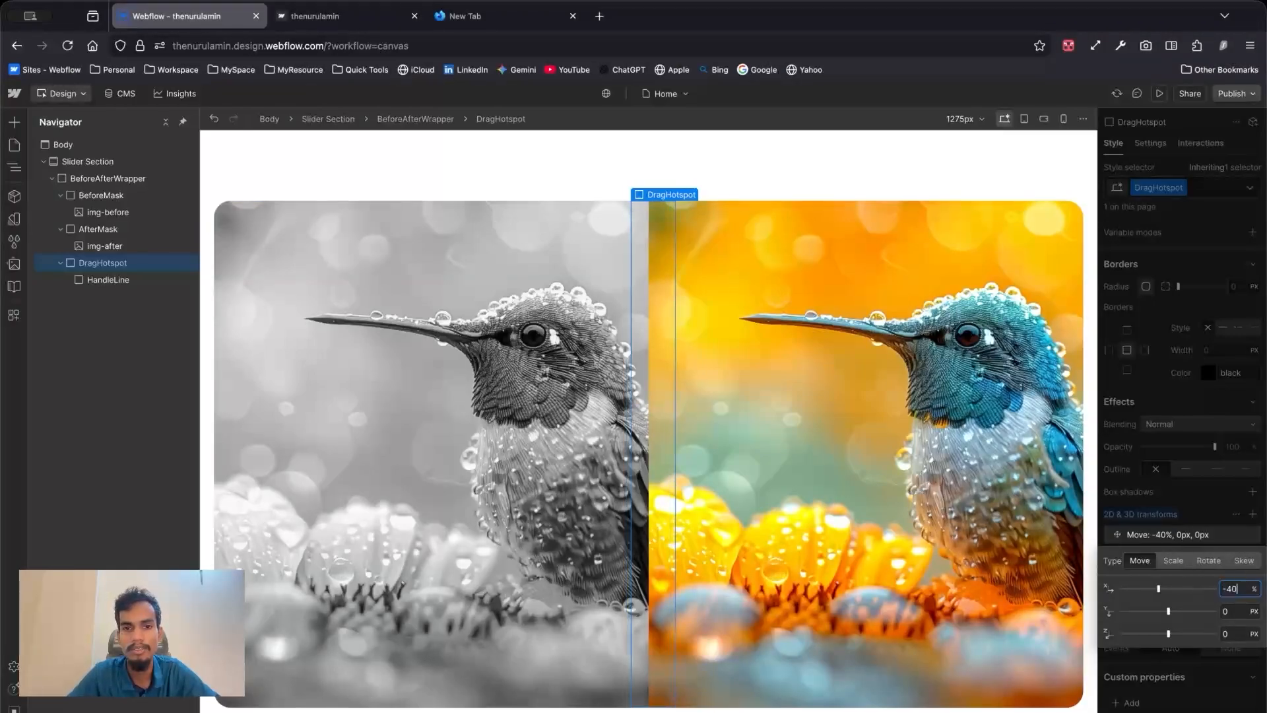
type("-60")
key("shift+Down")
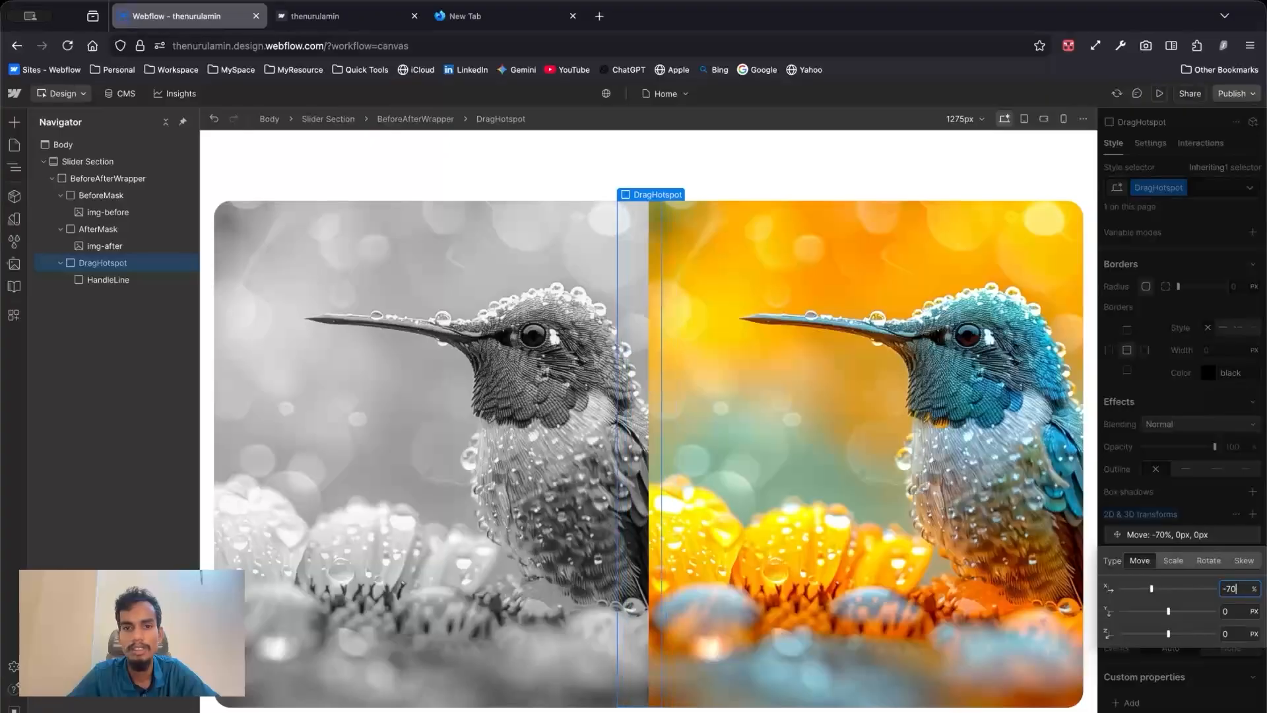
key("shift+Up")
key("shift+Up")
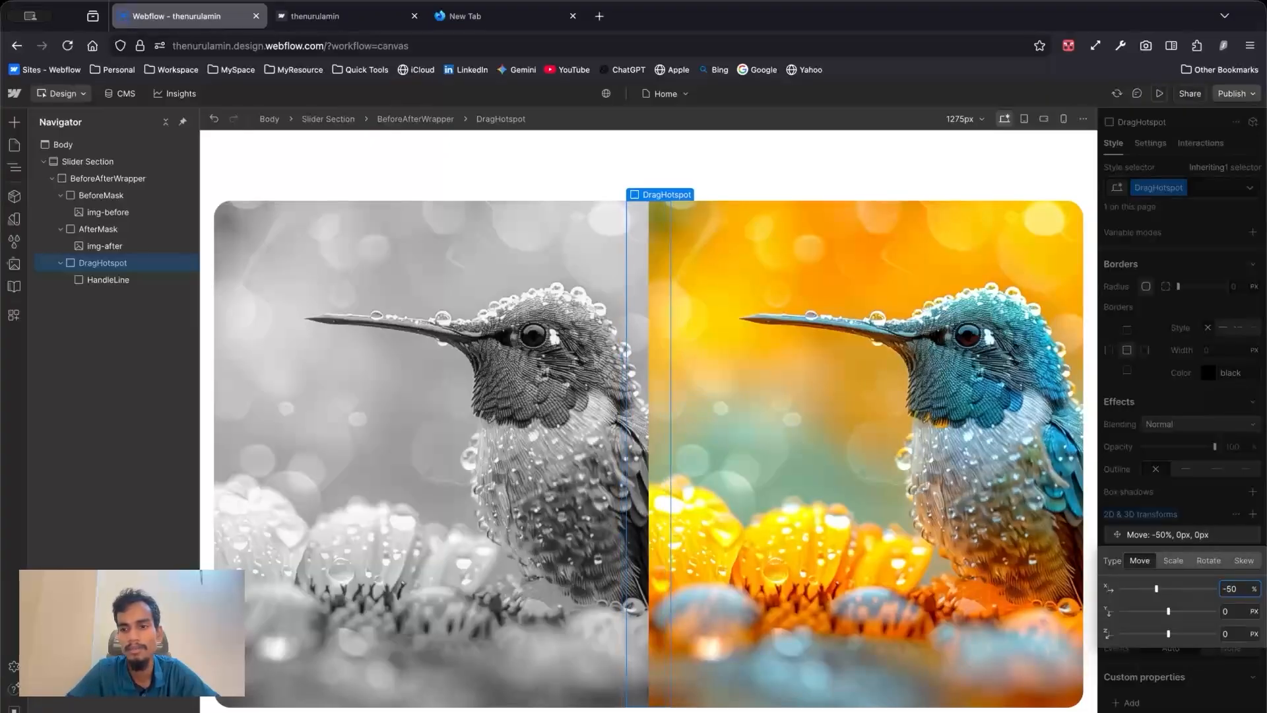
left_click(1215, 513)
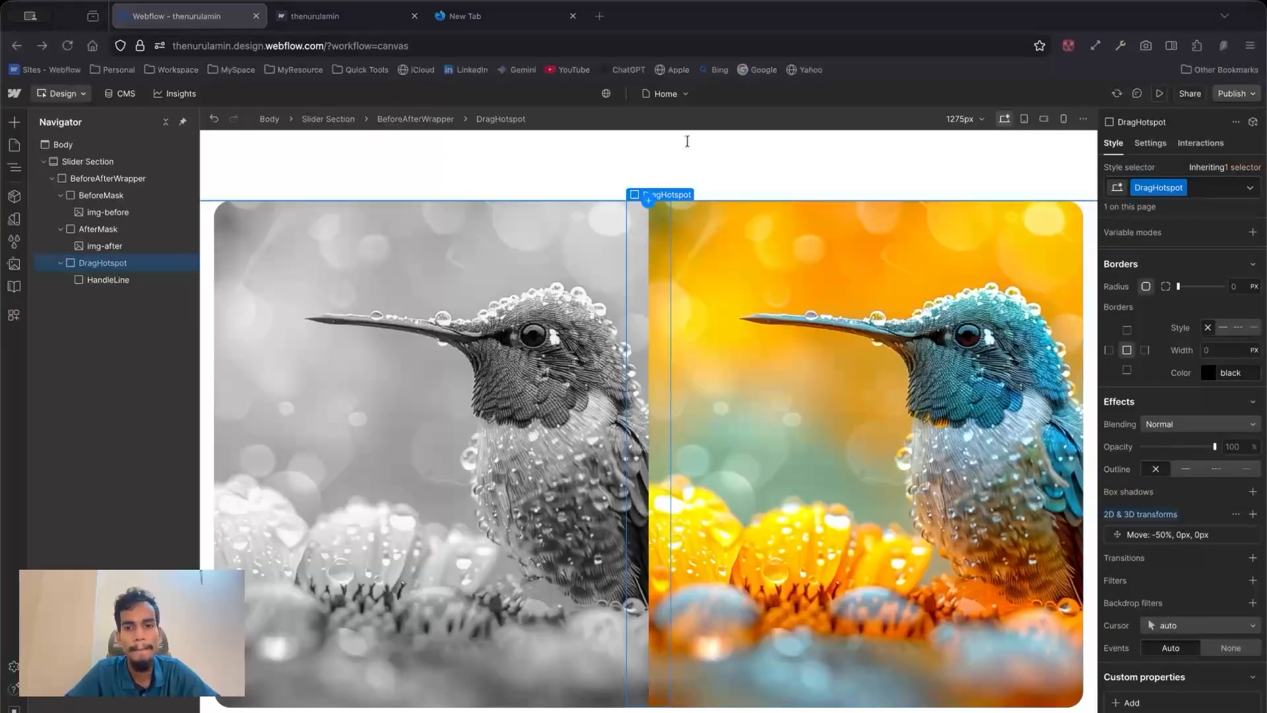
Step: Set DragHotspot's z-index to 5
scroll(1186, 349, "up", 10)
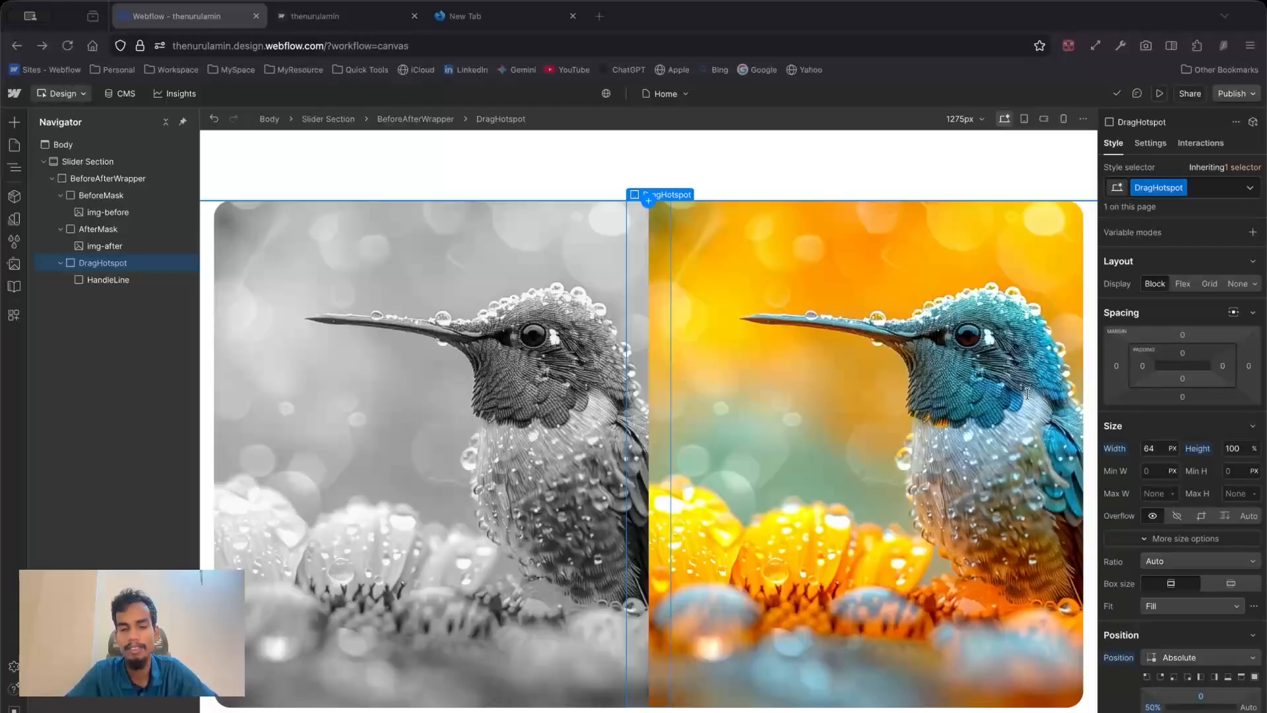
scroll(1228, 581, "down", 3)
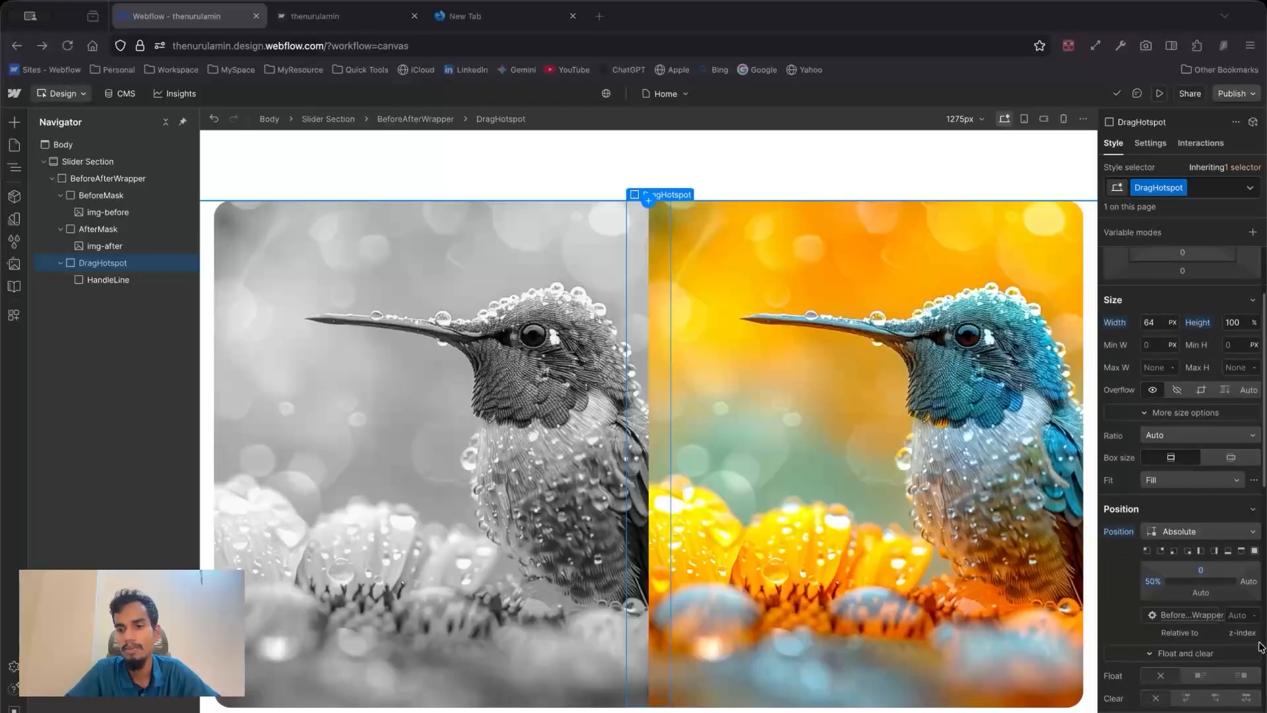
left_click(1239, 614)
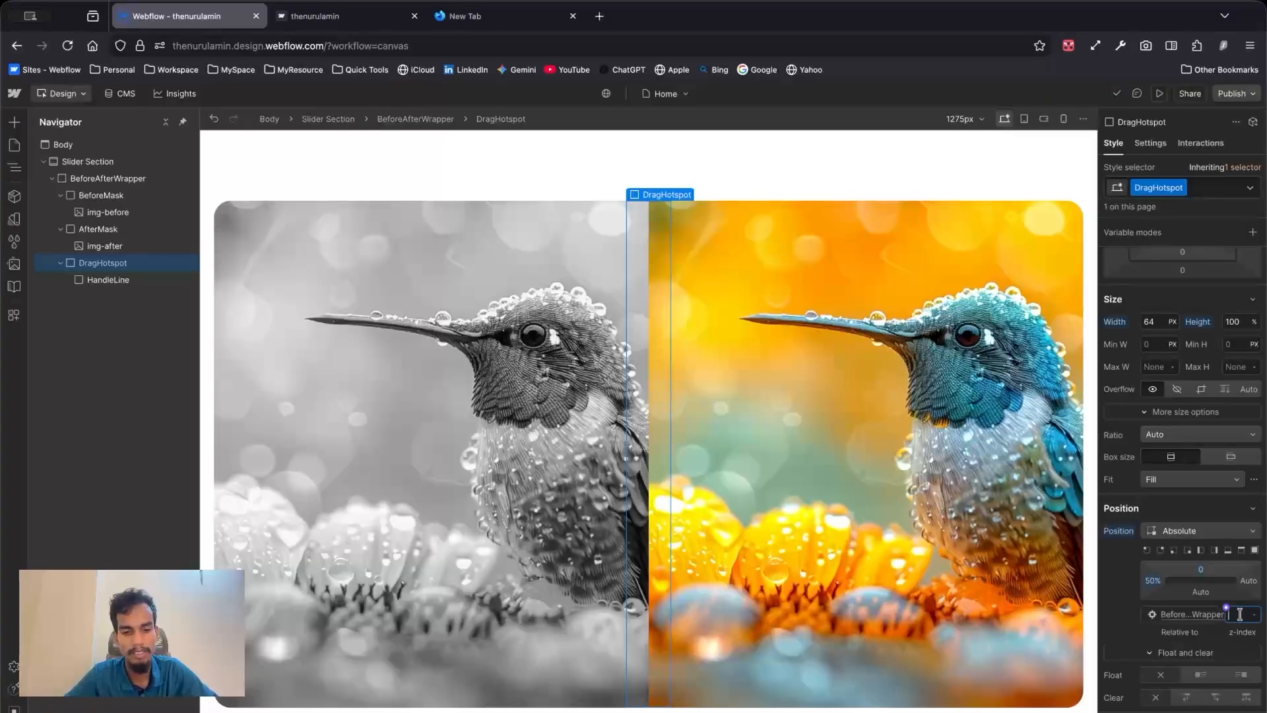
type("5")
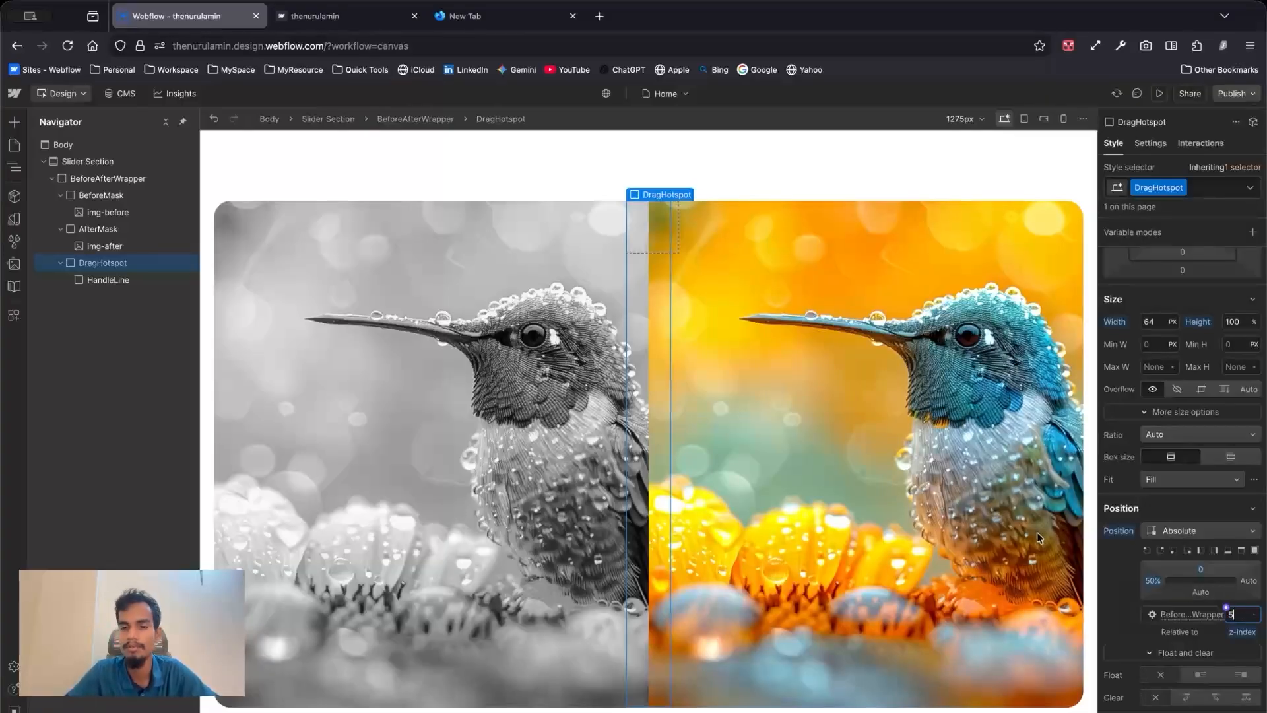
key("super+Tab")
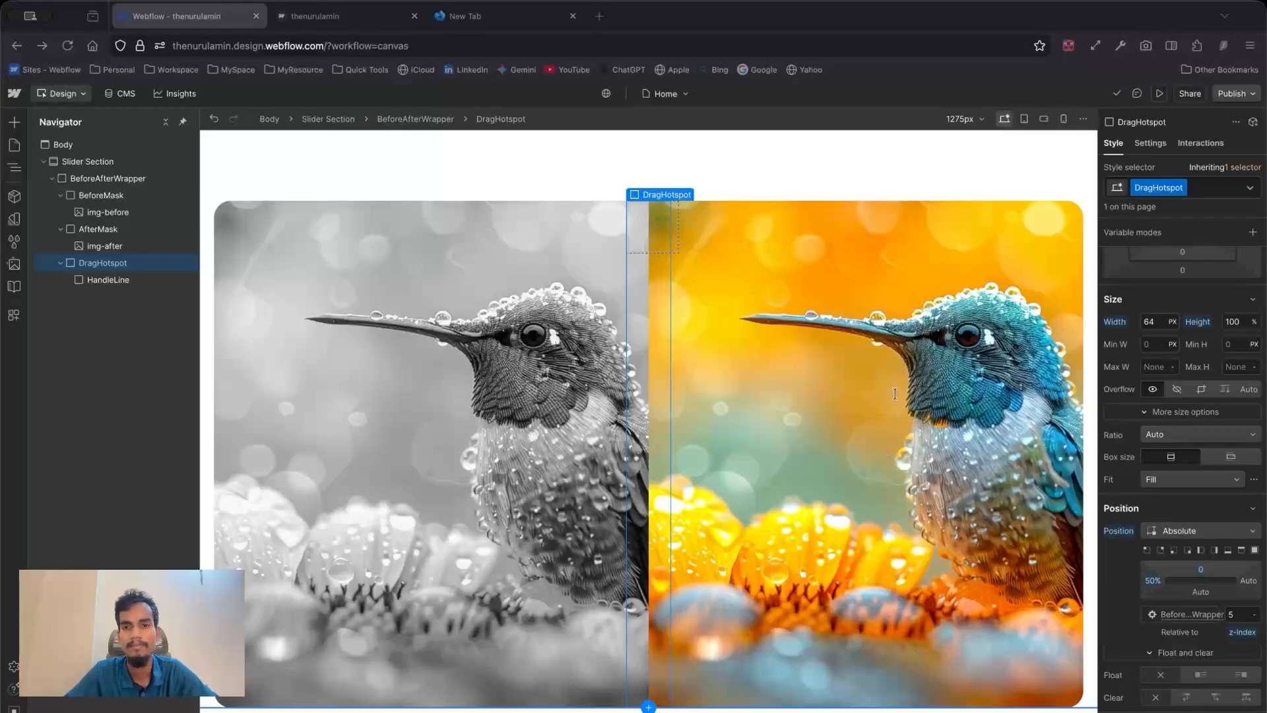
Step: Set DragHotspot's cursor to ew-resize and briefly preview the page before returning to the design canvas
scroll(1133, 490, "up", 2)
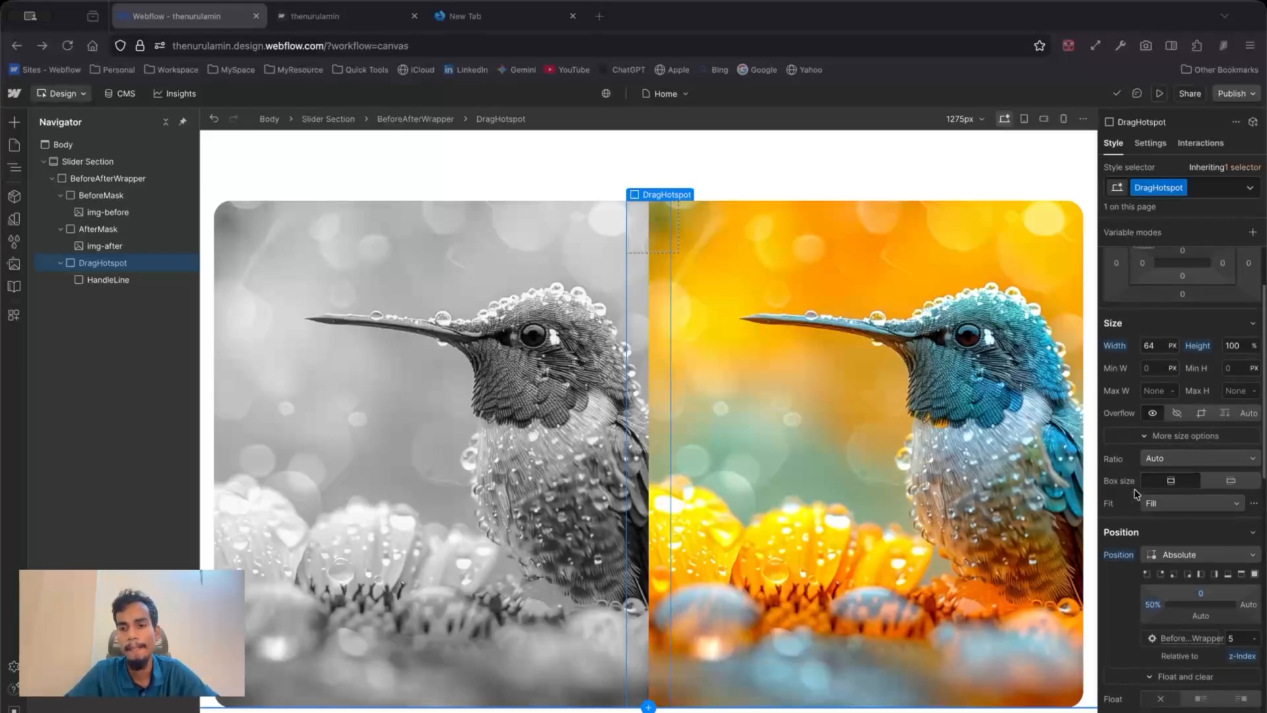
scroll(1134, 490, "down", 15)
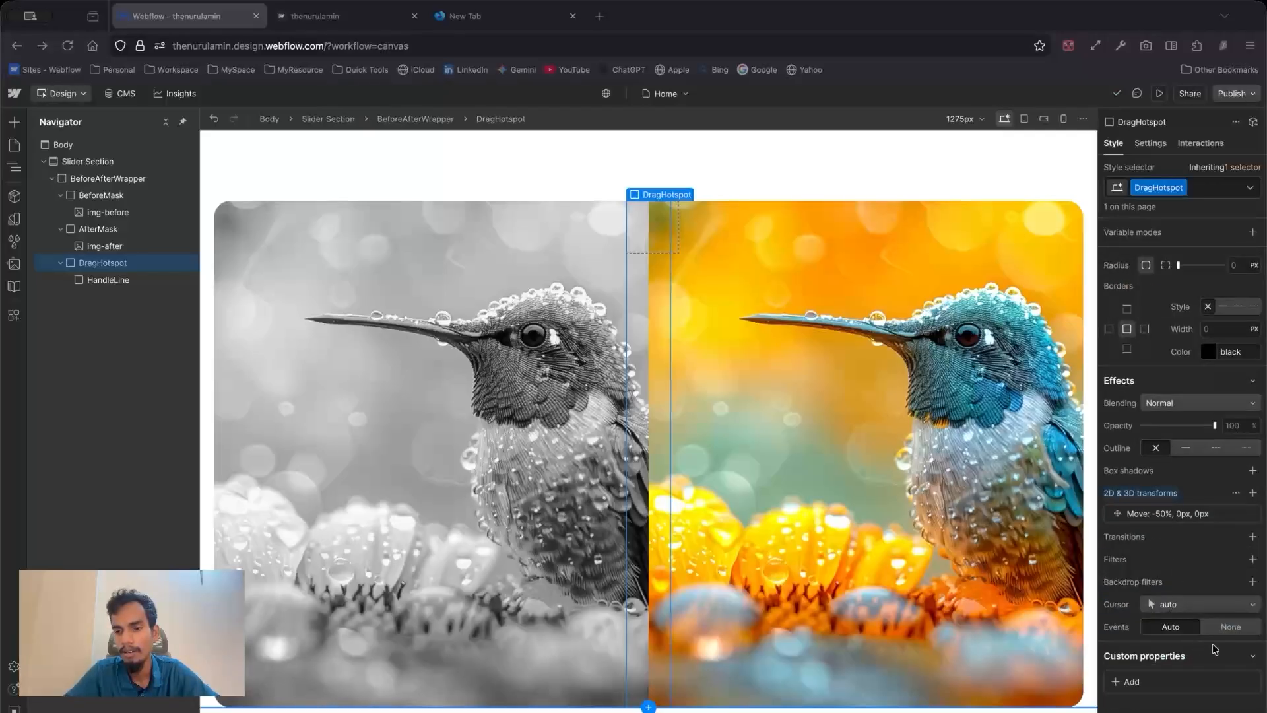
left_click(1205, 607)
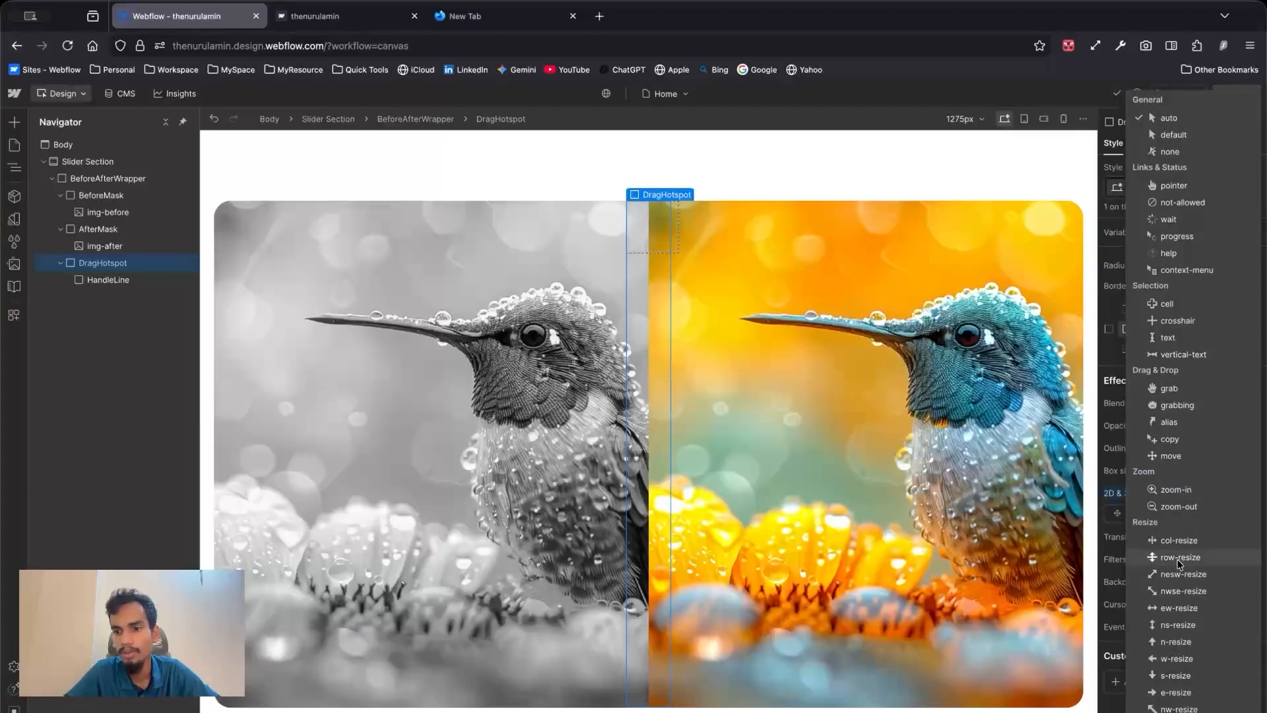
left_click(1179, 608)
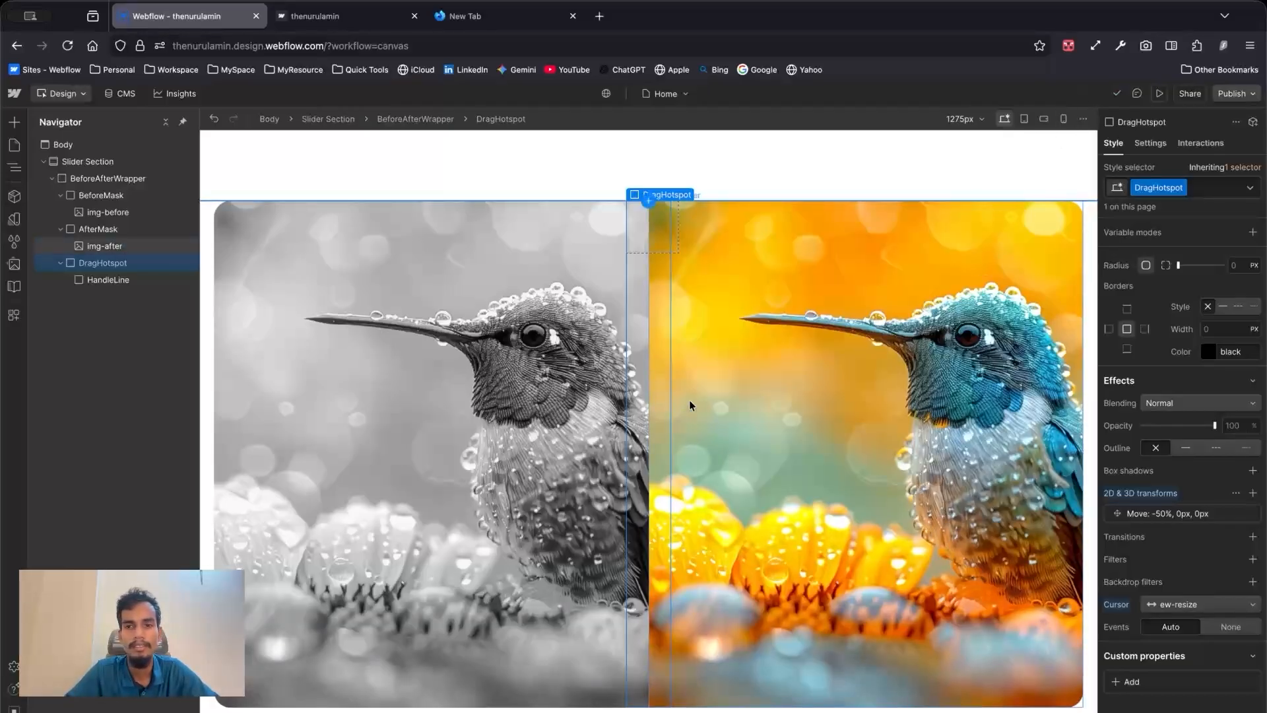
left_click(1160, 98)
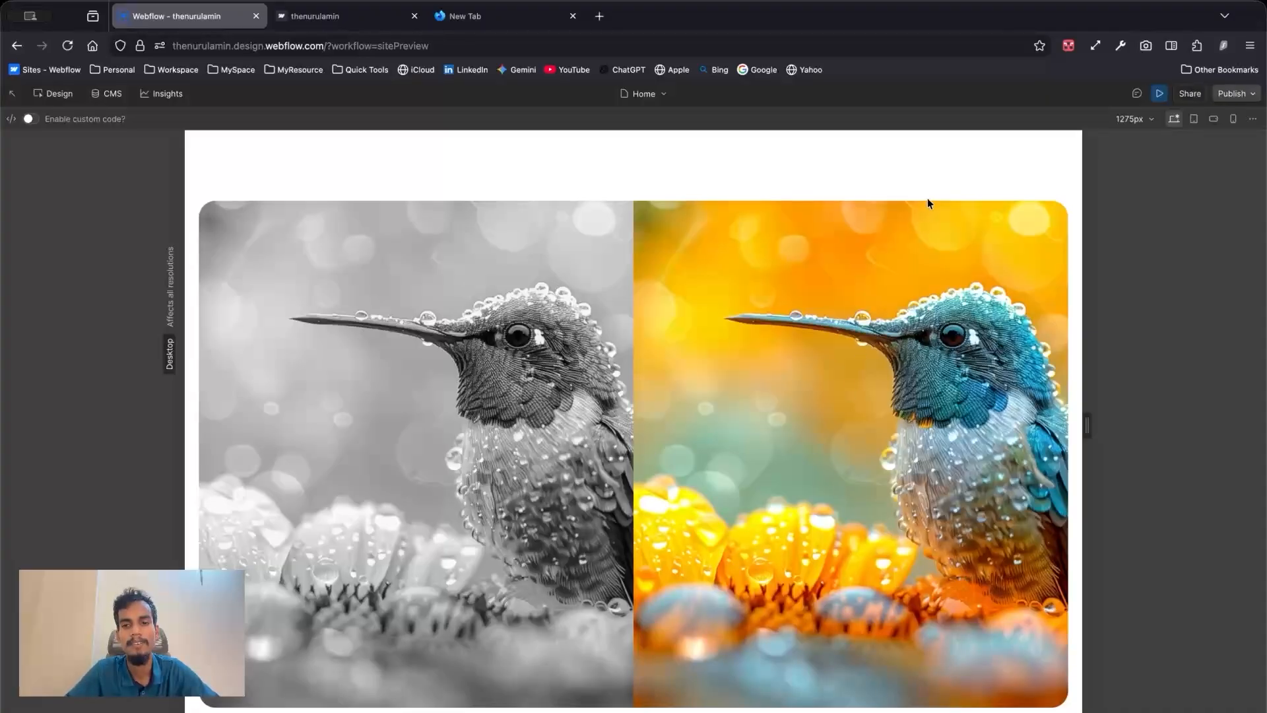
left_click(1160, 93)
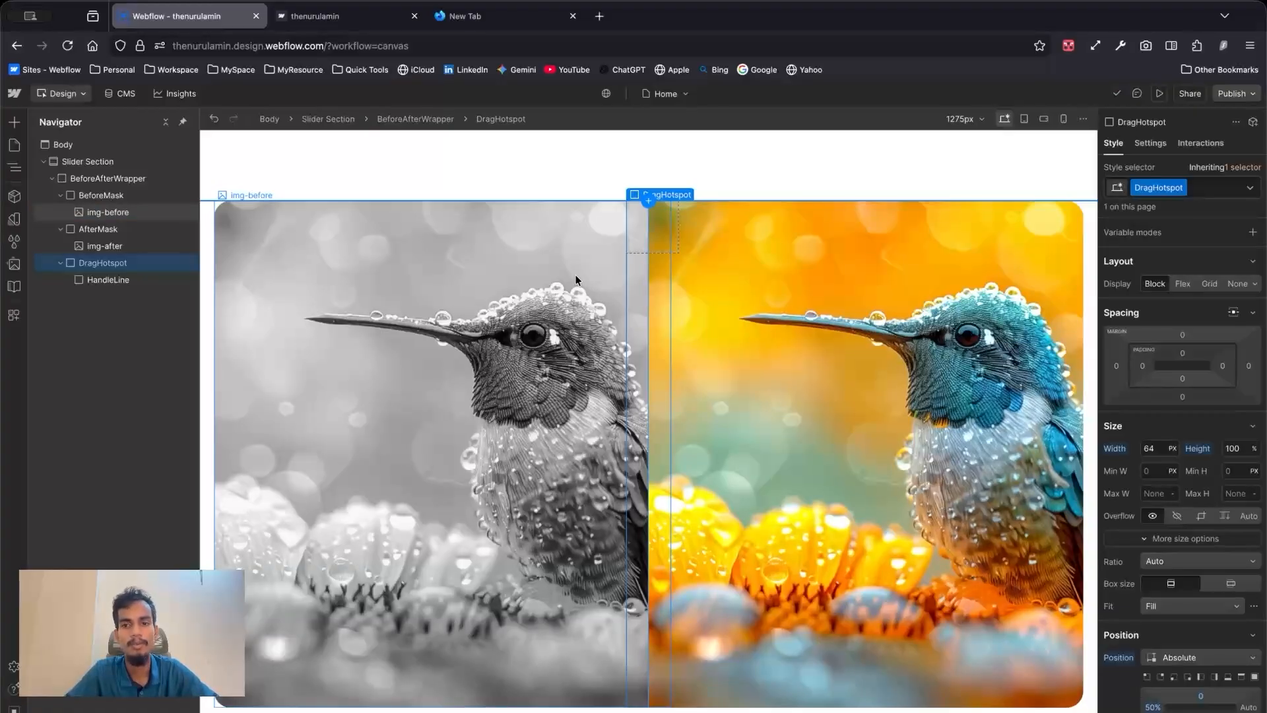
Step: Set the width of the HandleLine element inside DragHotspot to 12 px
left_click(147, 281)
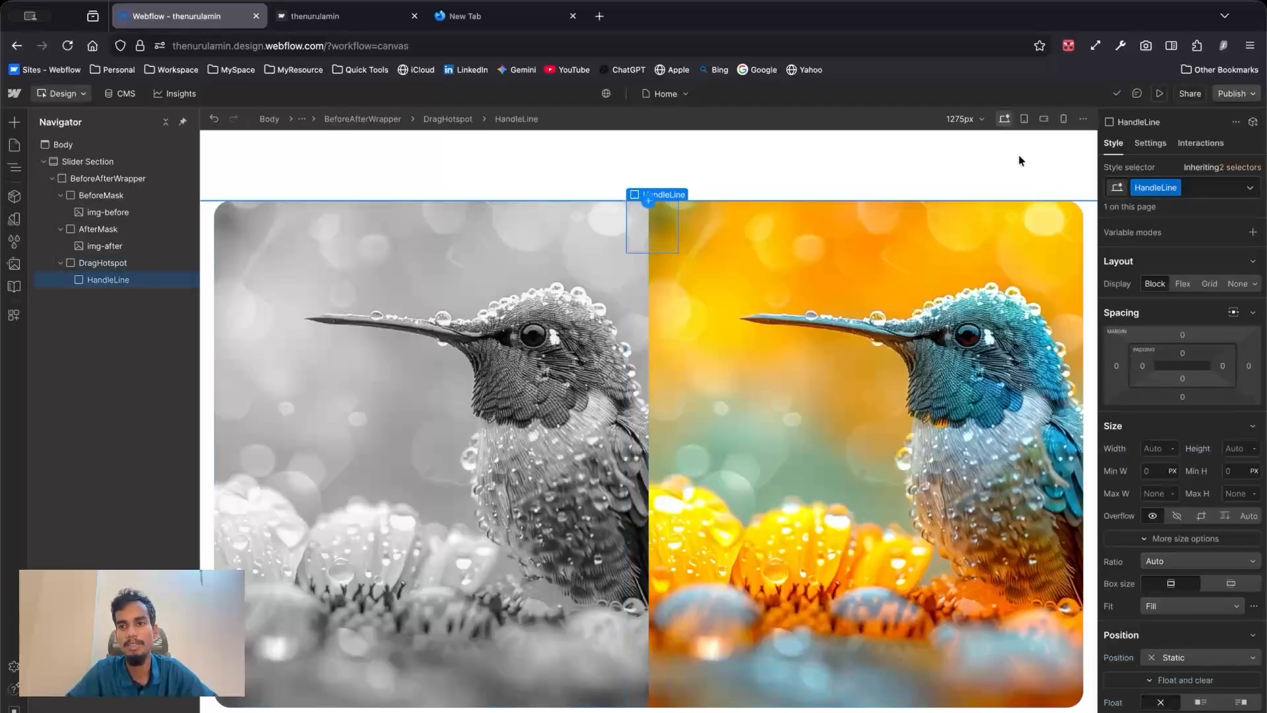
scroll(1161, 450, "down", 3)
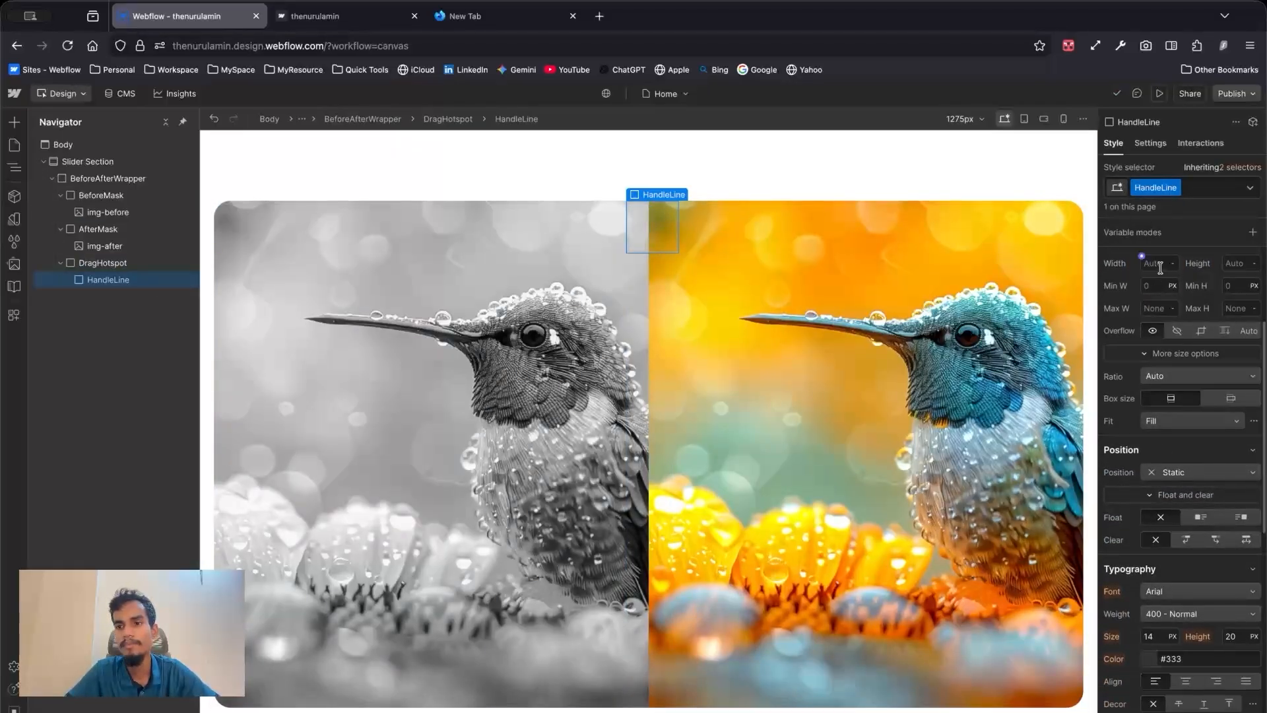
left_click(1156, 264)
type("12")
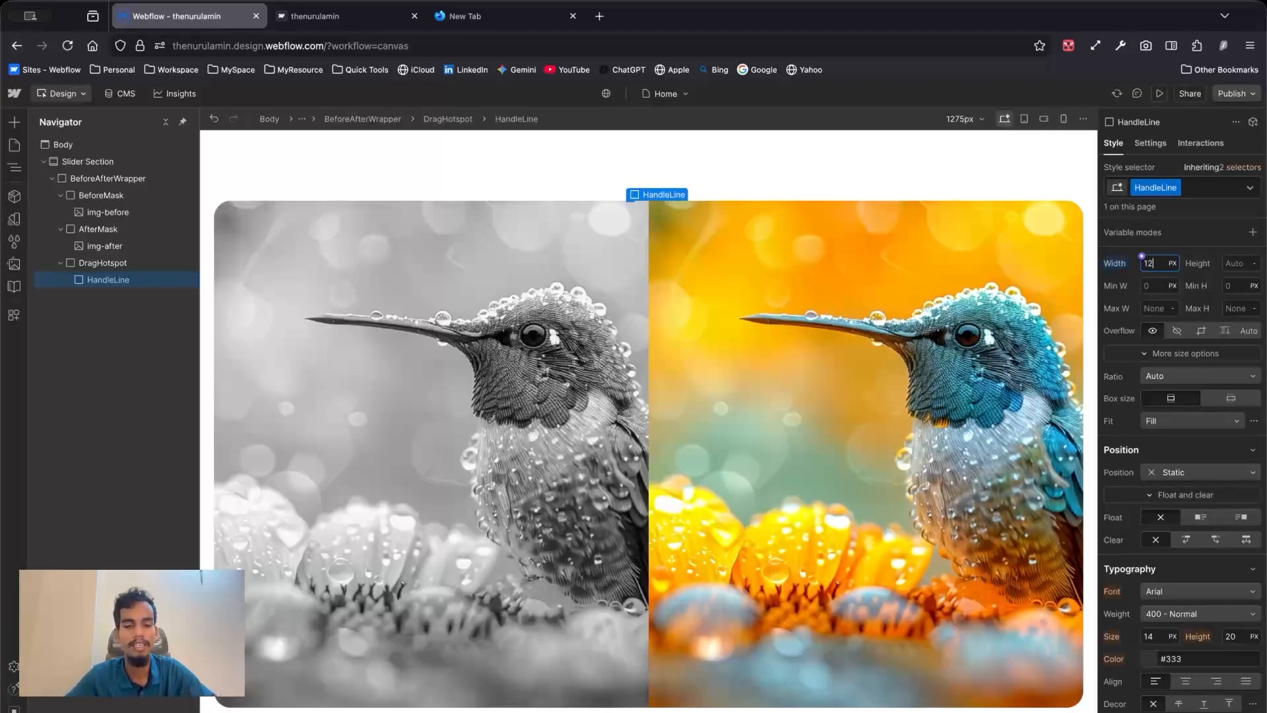
Step: Give HandleLine a light pink background color, #fb9191
scroll(1154, 341, "down", 8)
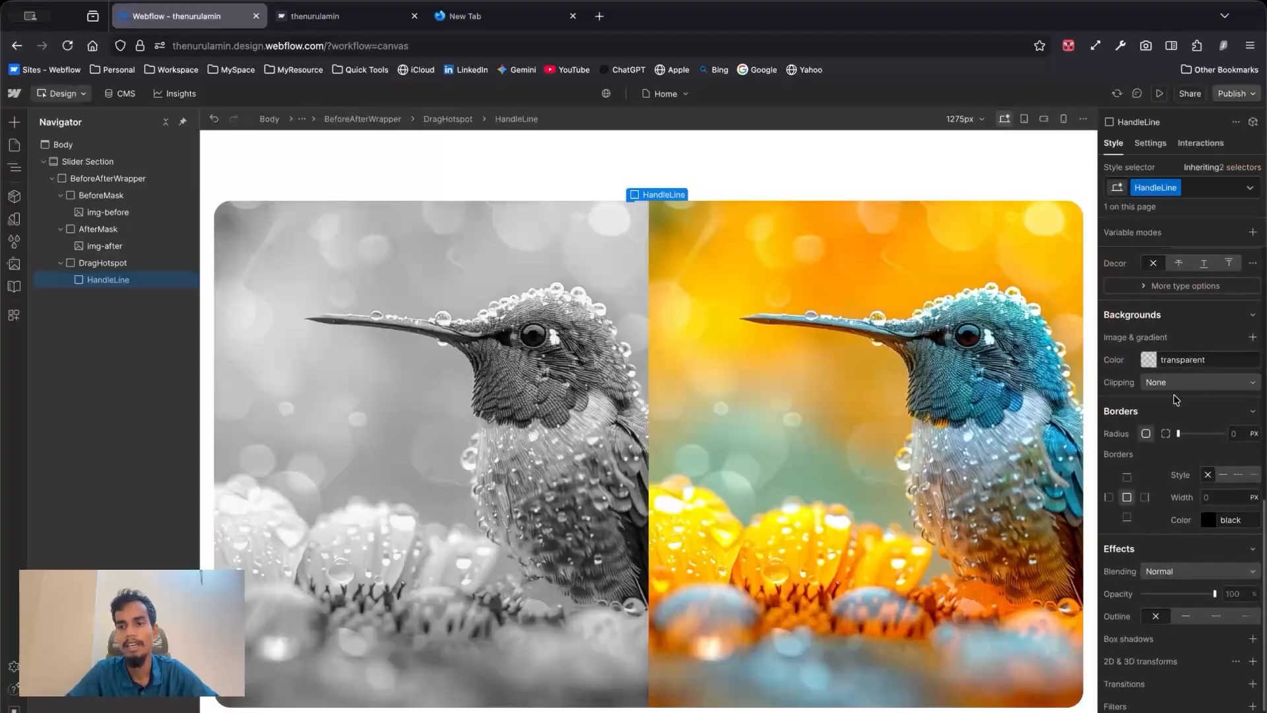
left_click(1155, 340)
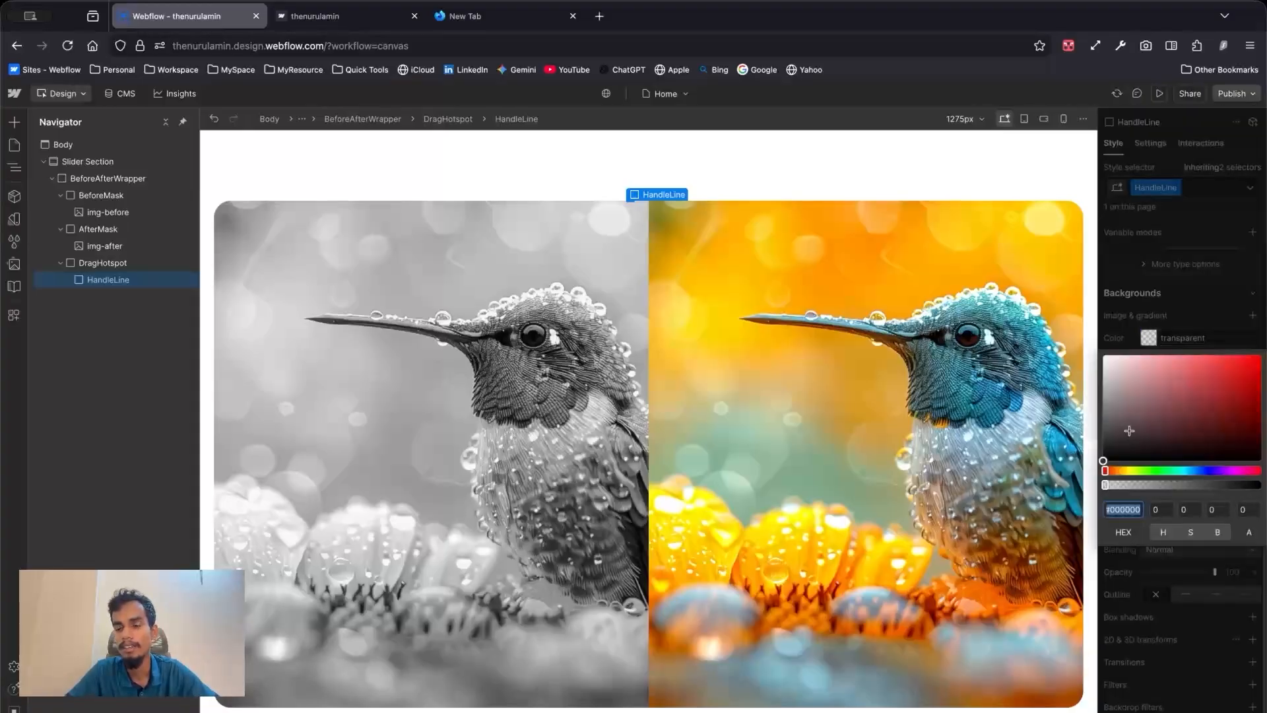
left_click_drag(1127, 434, 1170, 356)
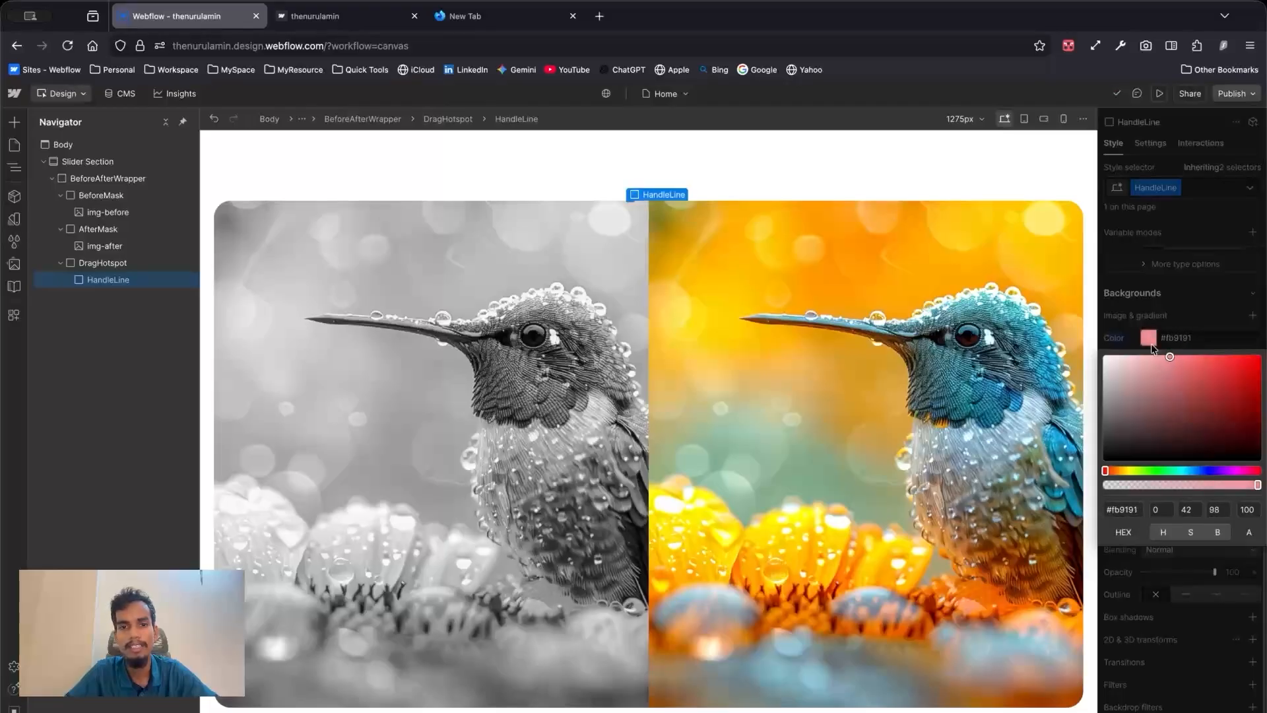
left_click(1126, 315)
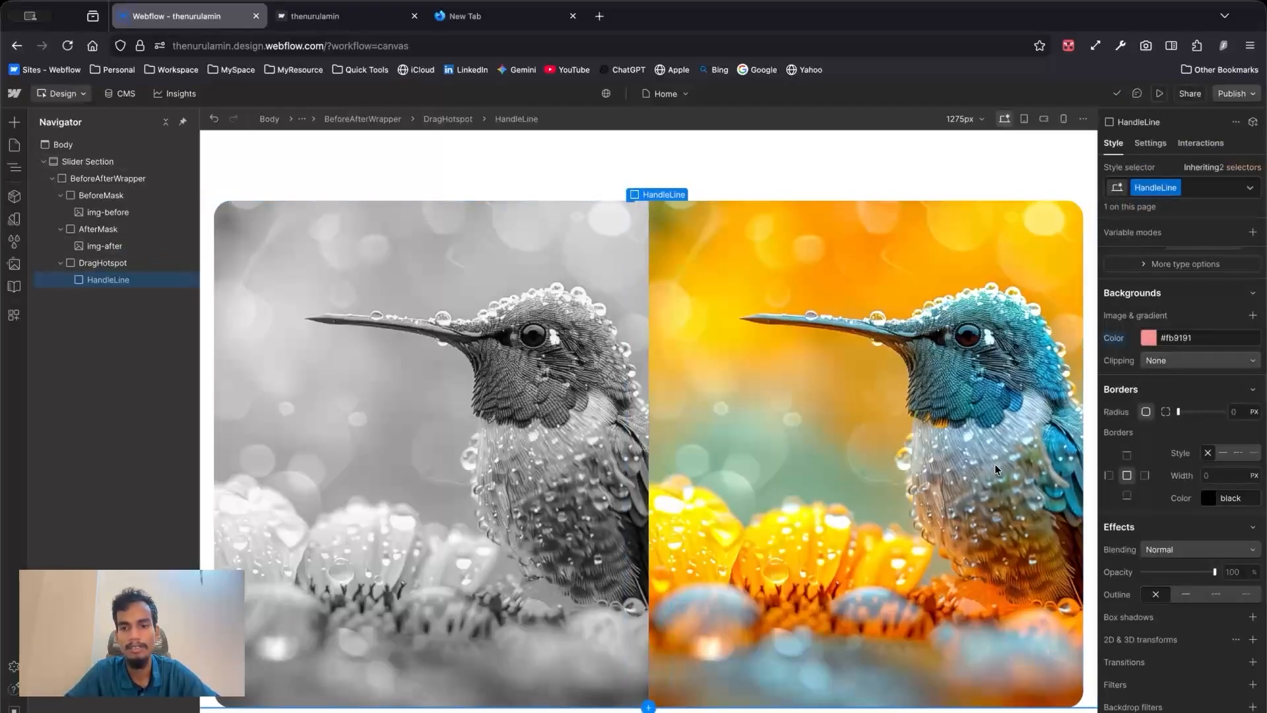
Step: Set HandleLine's position to absolute with a left offset of 50% and a top offset of 0
scroll(1175, 498, "up", 10)
scroll(1175, 499, "down", 3)
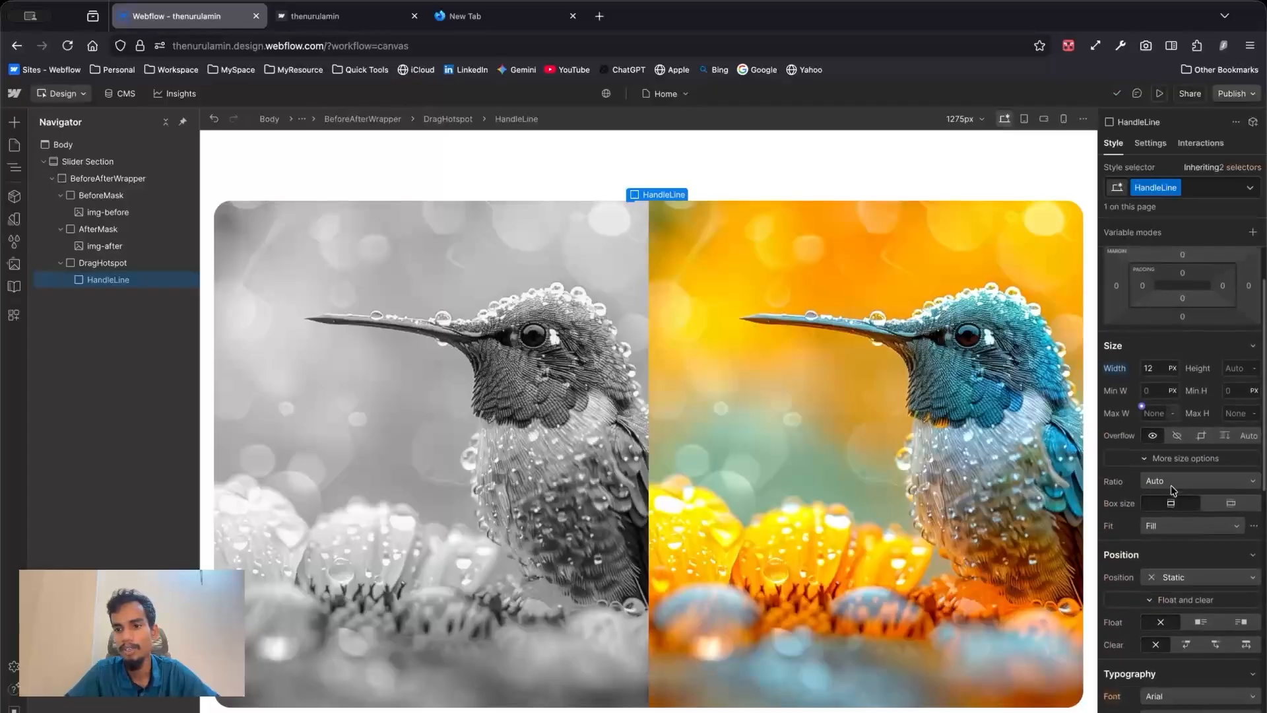
left_click(1172, 520)
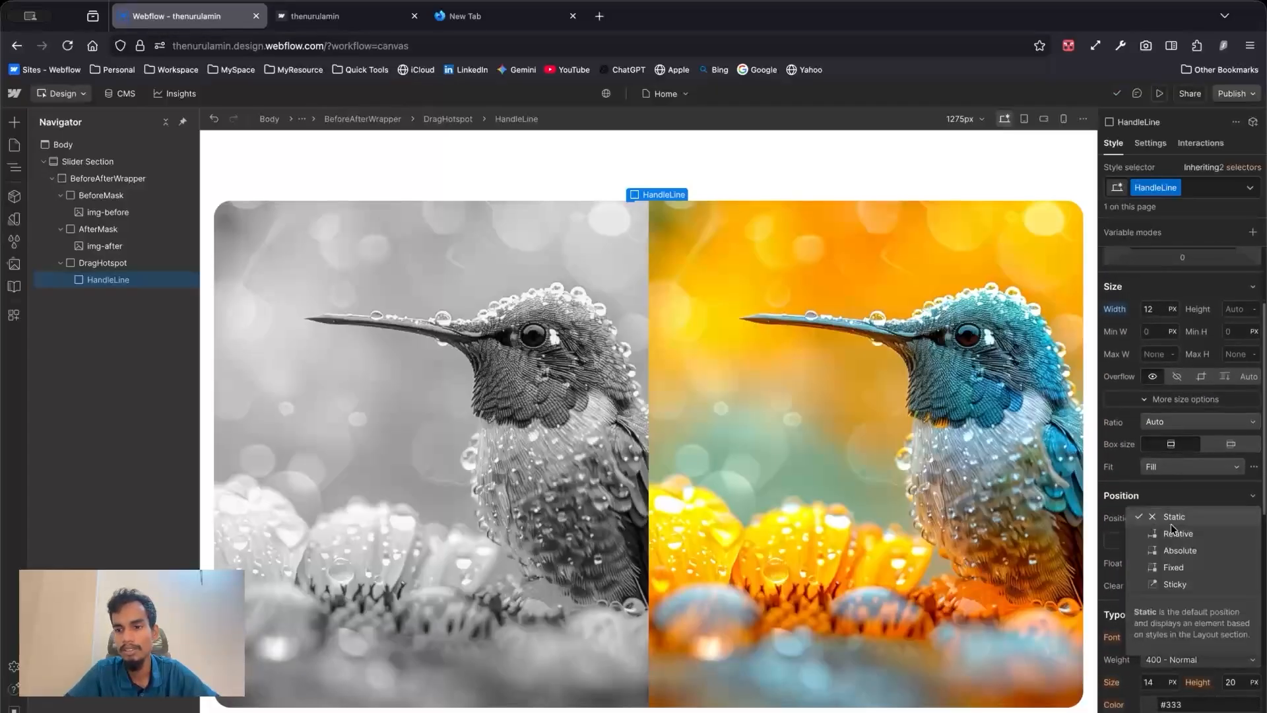
left_click(1181, 546)
scroll(1180, 547, "down", 2)
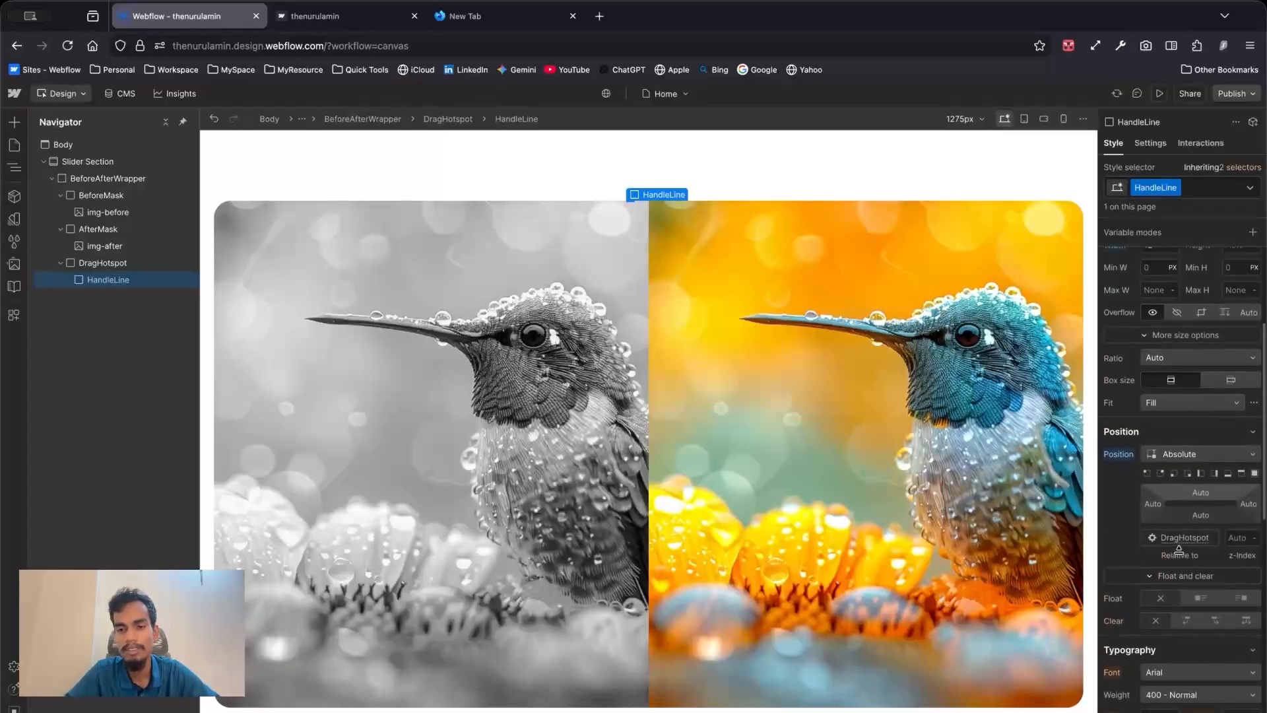
left_click(1152, 491)
type("50%")
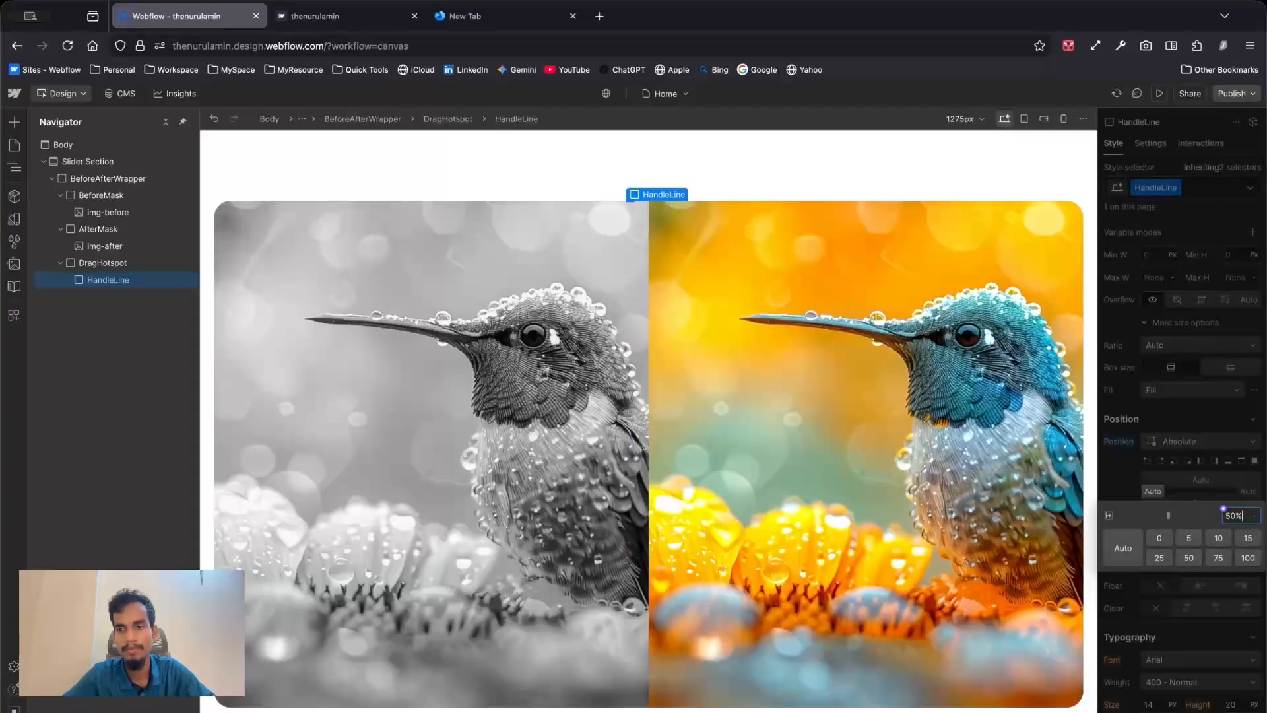
key("Return")
left_click(1193, 484)
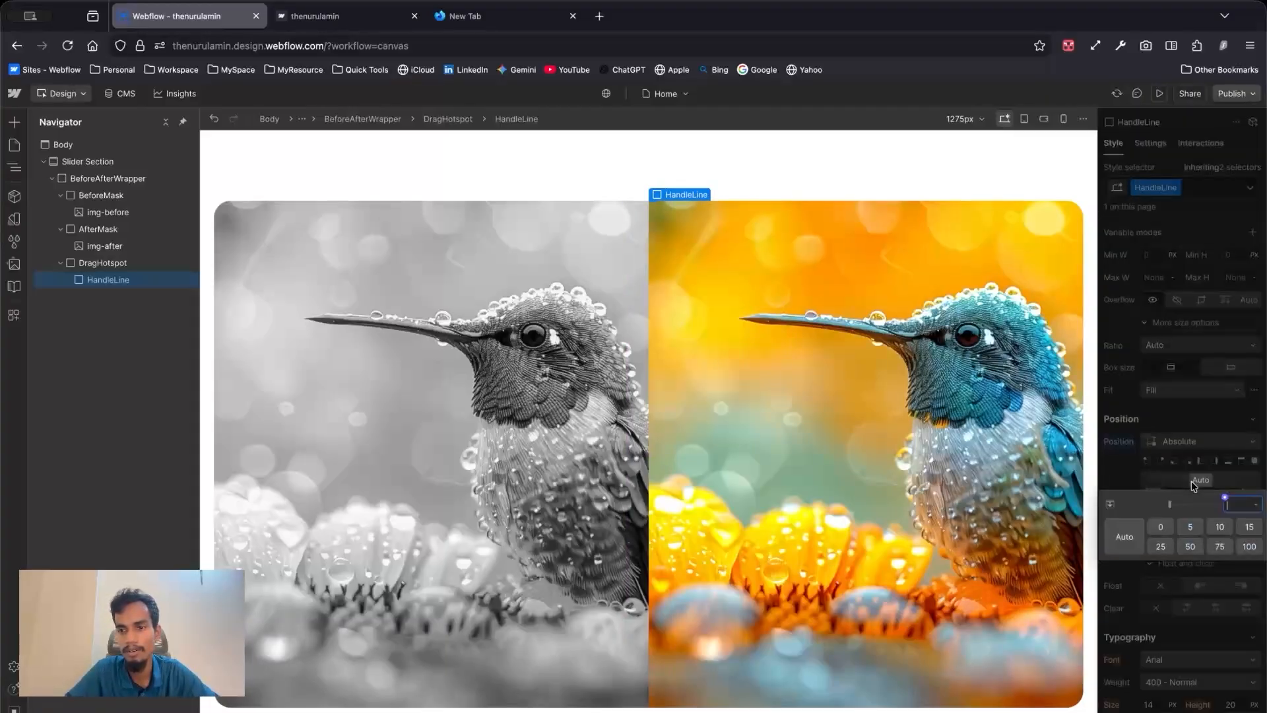
type("0")
key("Return")
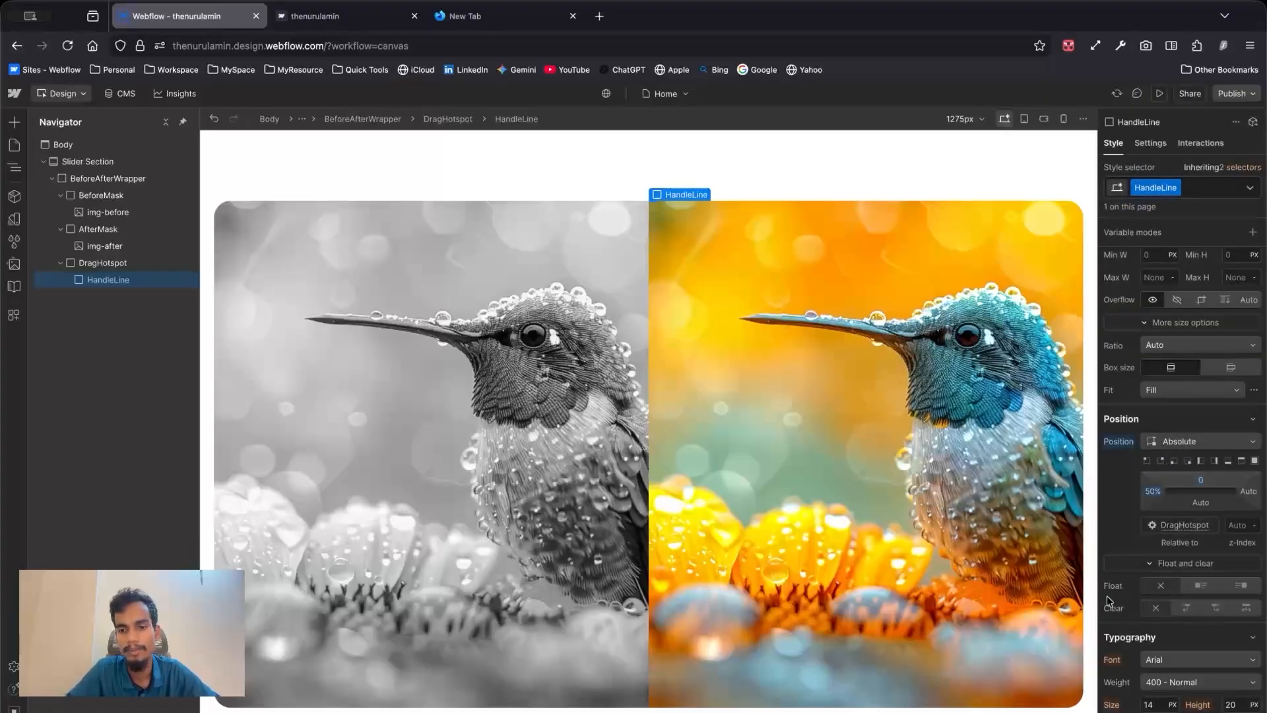
Step: Set HandleLine's z-index to 6
scroll(1188, 580, "down", 2)
scroll(1187, 580, "down", 2)
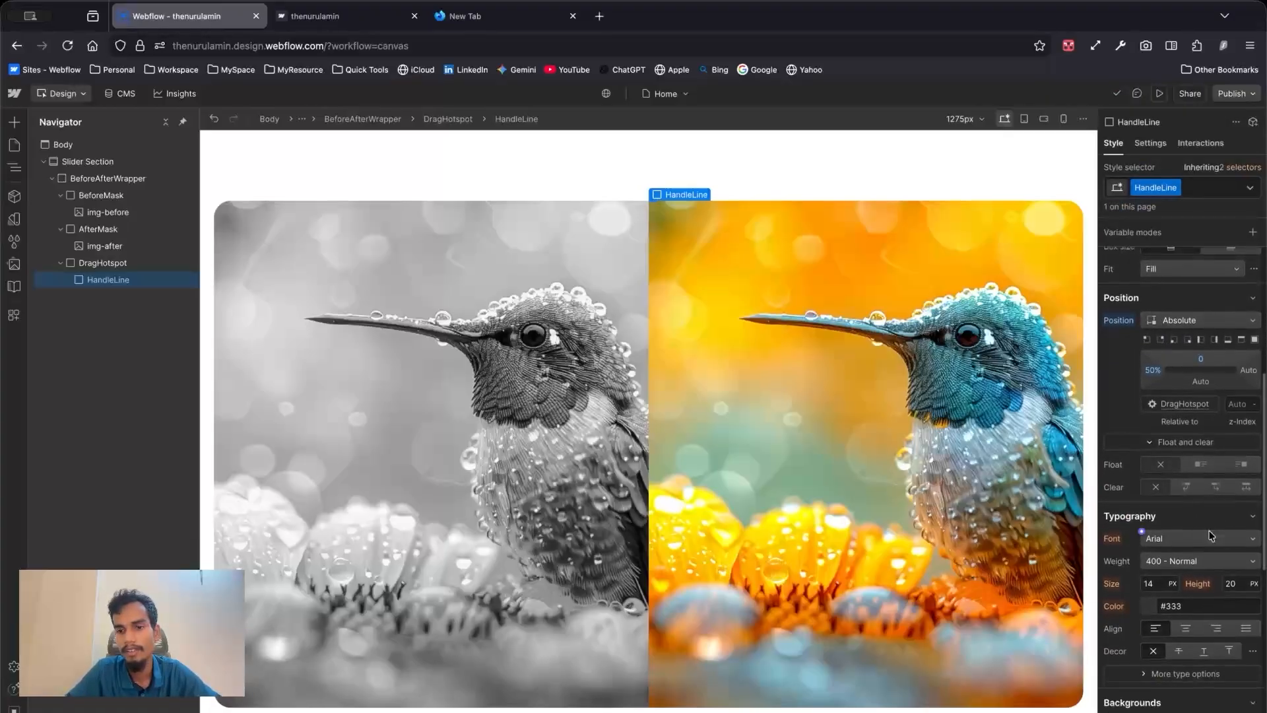
left_click(1245, 424)
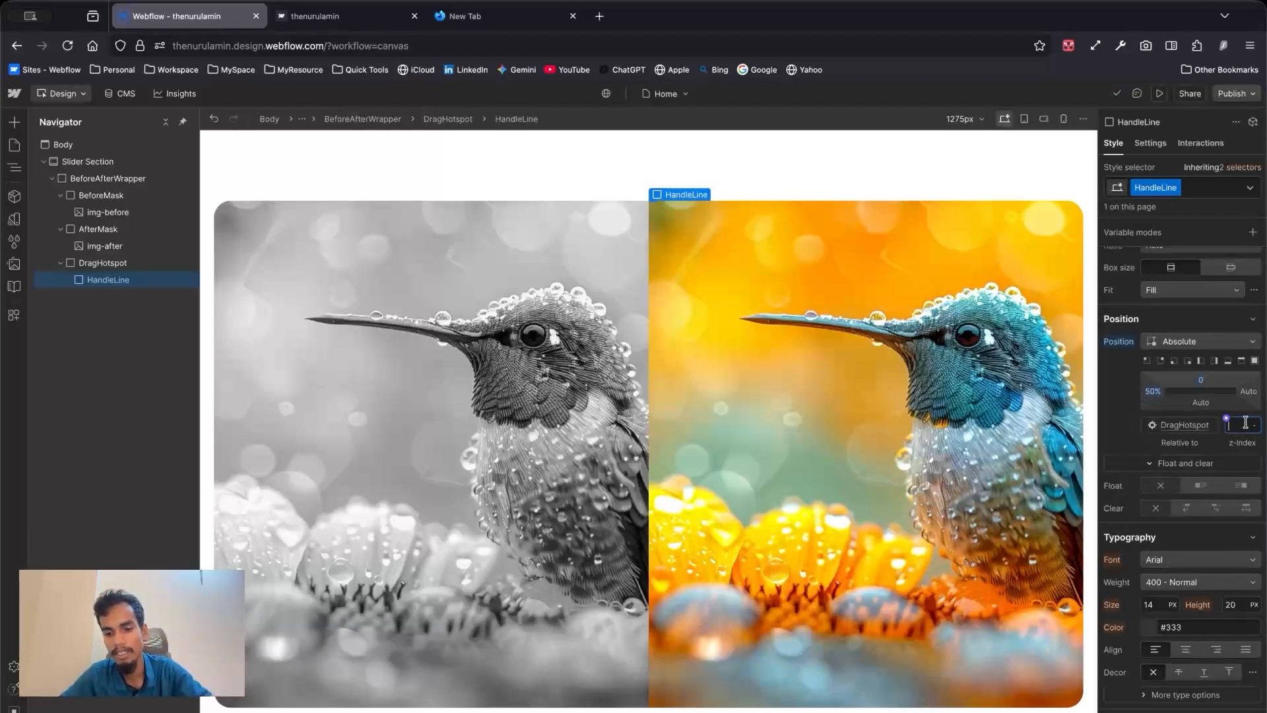
type("6")
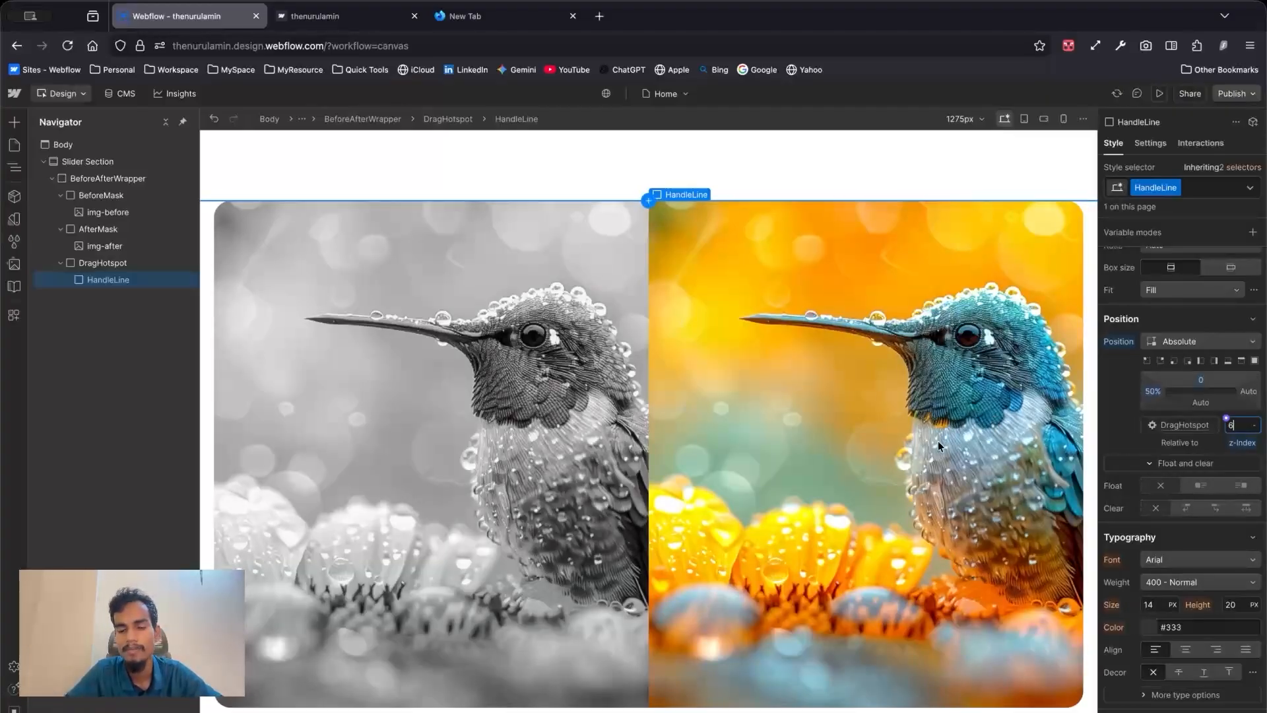
Step: Set HandleLine's height to 100% so it spans the full height of the slider
scroll(1165, 521, "down", 3)
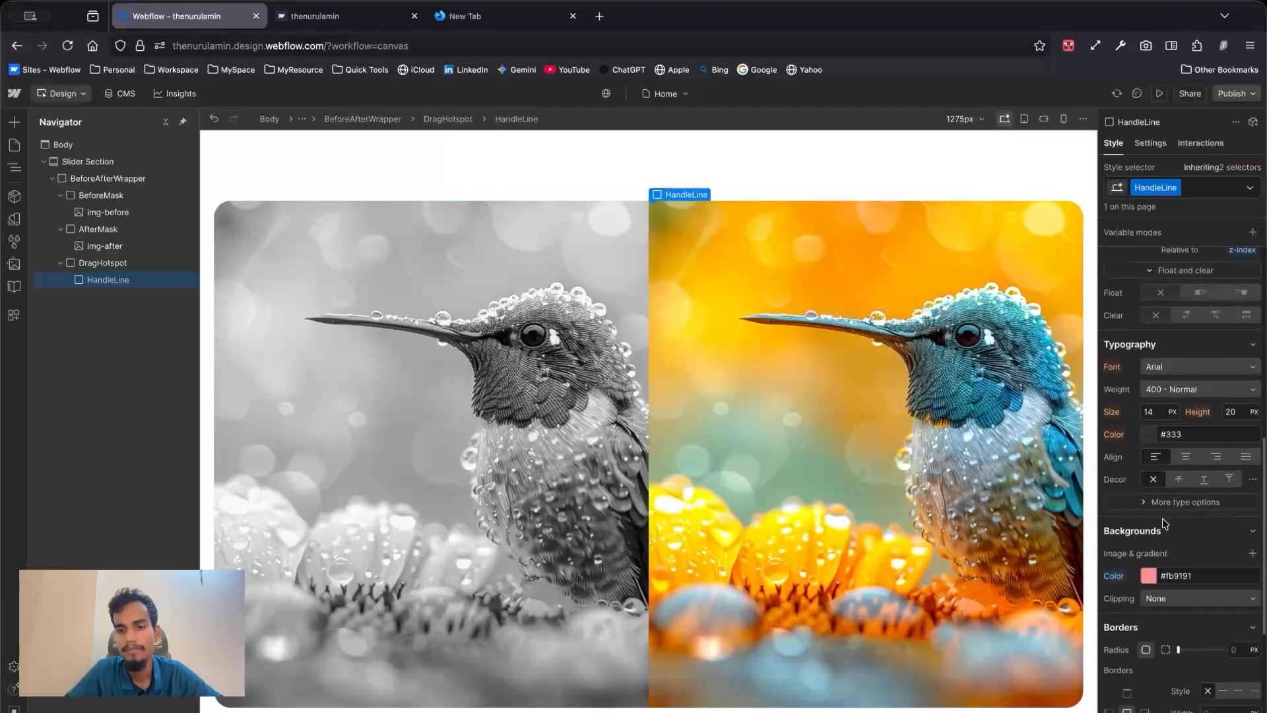
scroll(1165, 522, "down", 3)
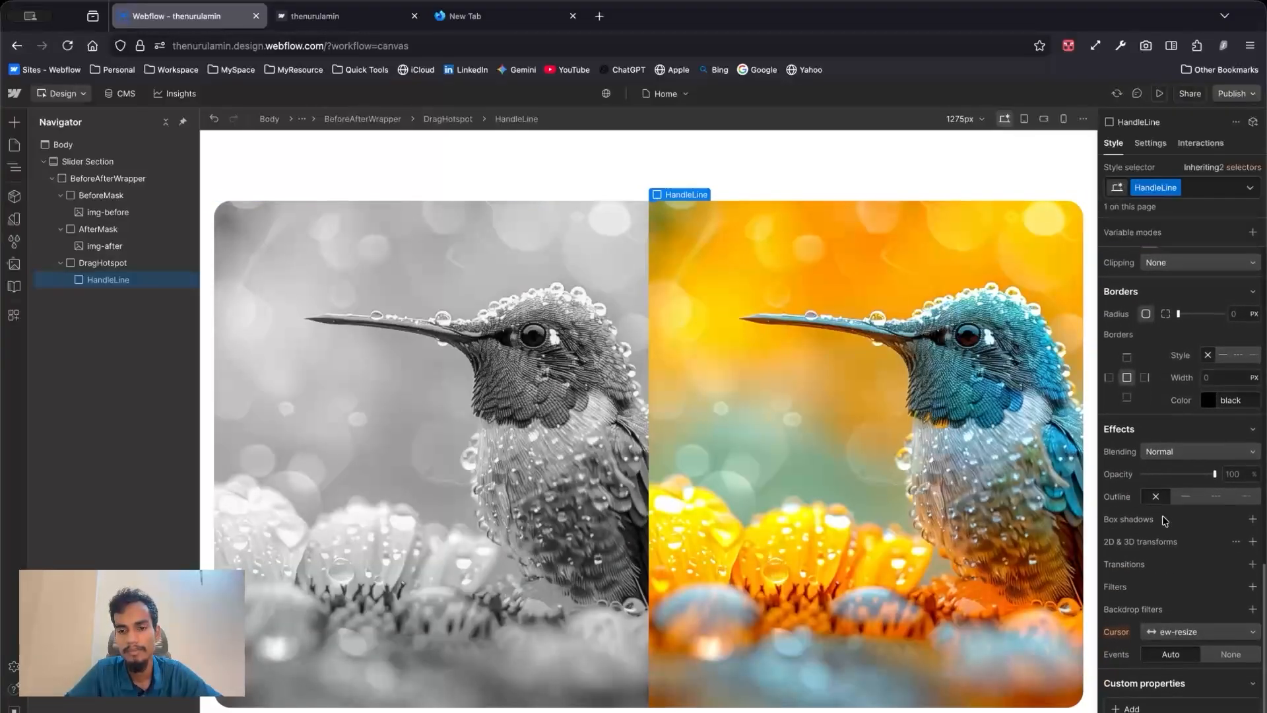
scroll(1165, 519, "up", 10)
left_click(1234, 446)
type("1")
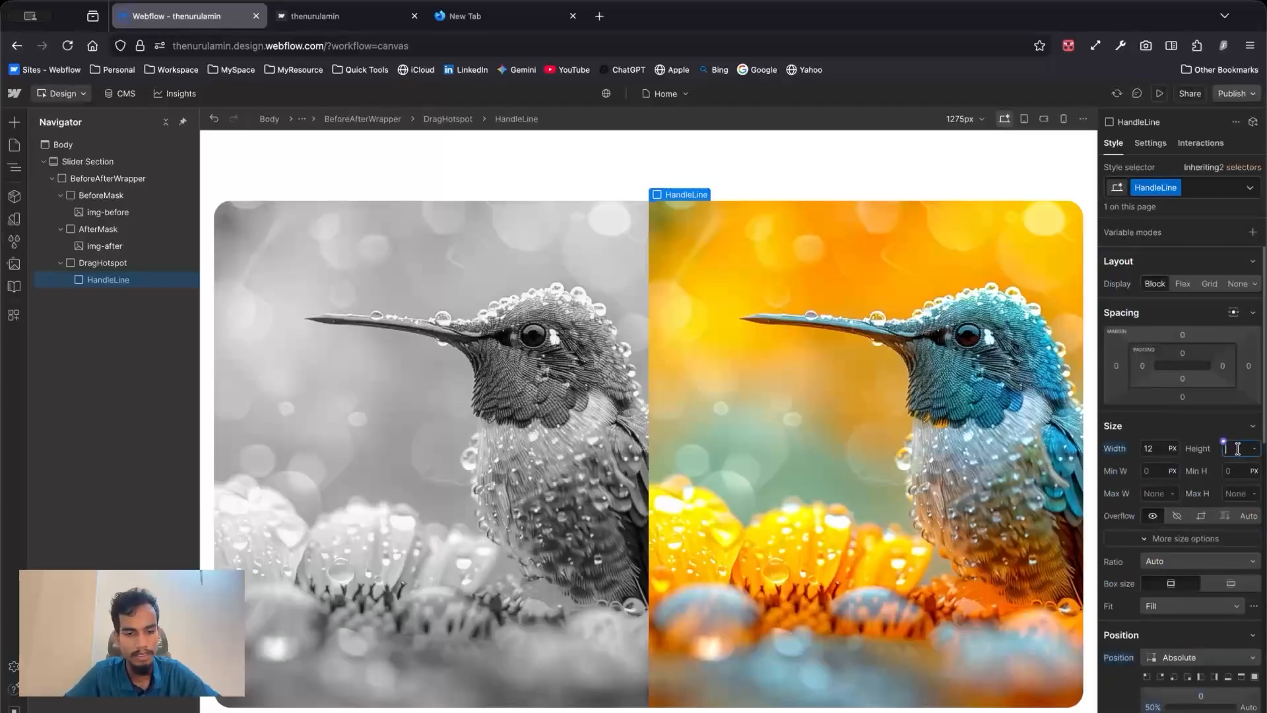
type("00")
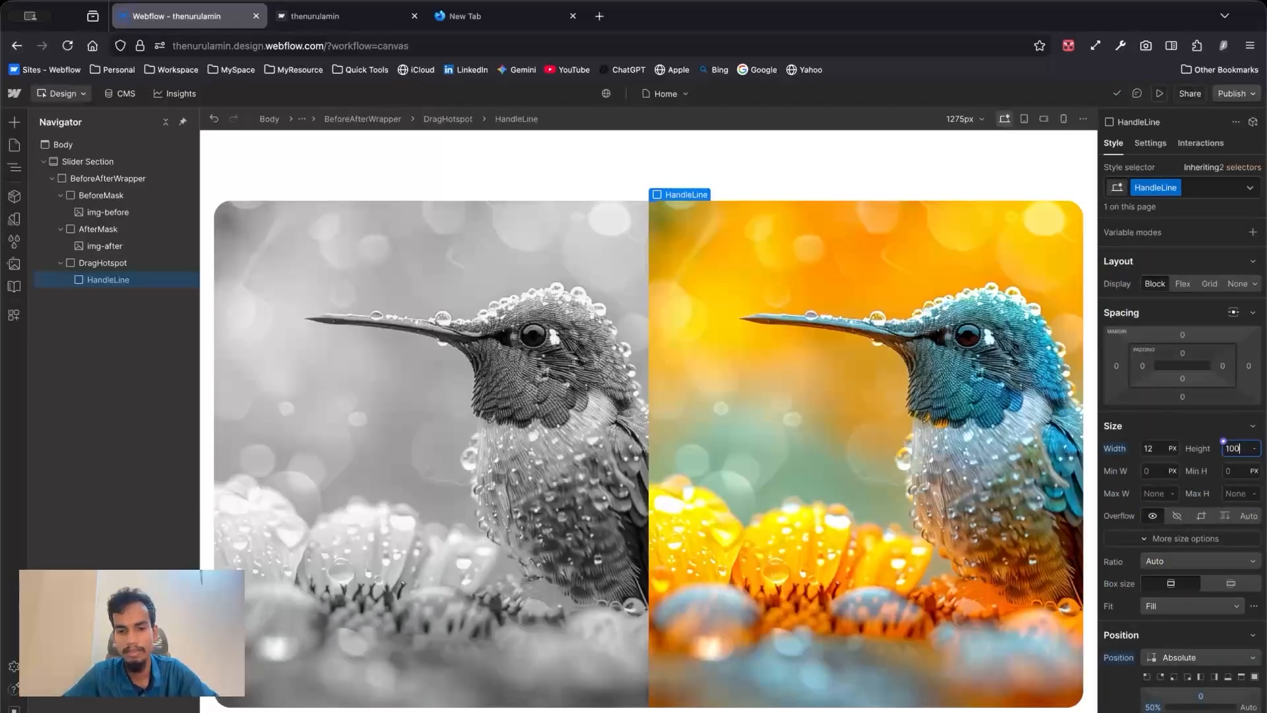
type("%")
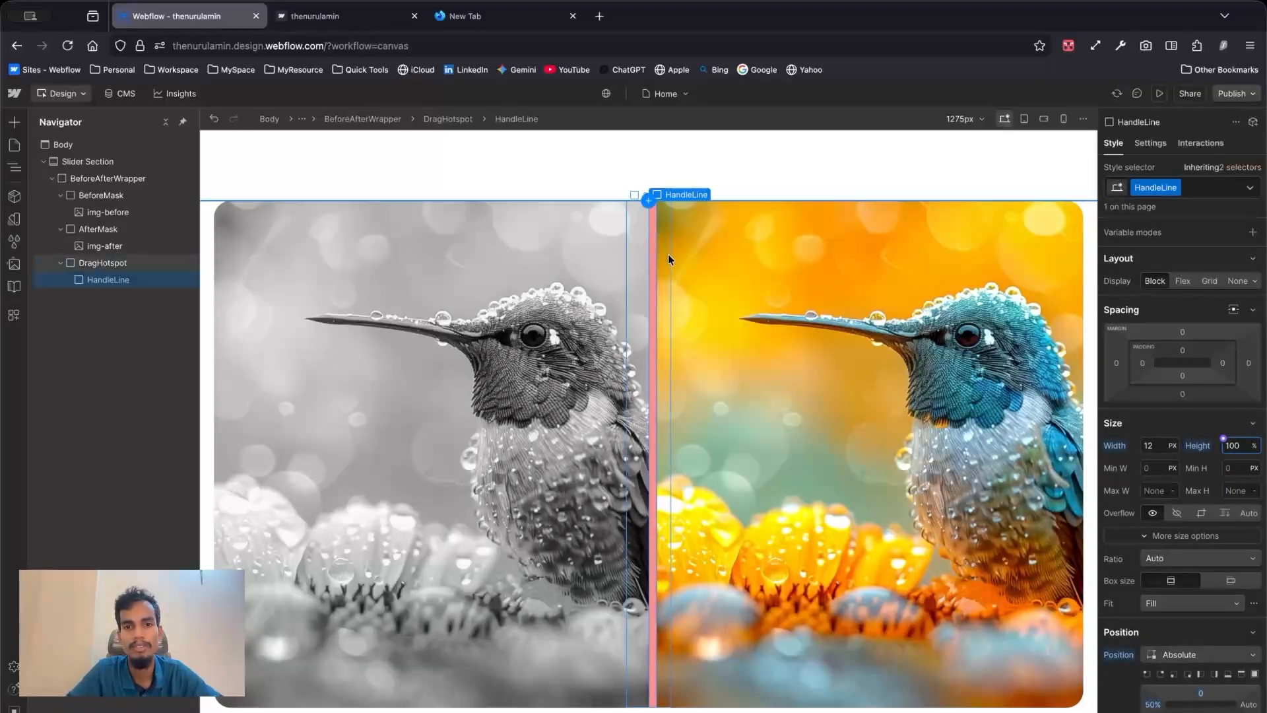
Step: Add a Move transform to HandleLine with an X offset of -50 px
scroll(1198, 501, "down", 10)
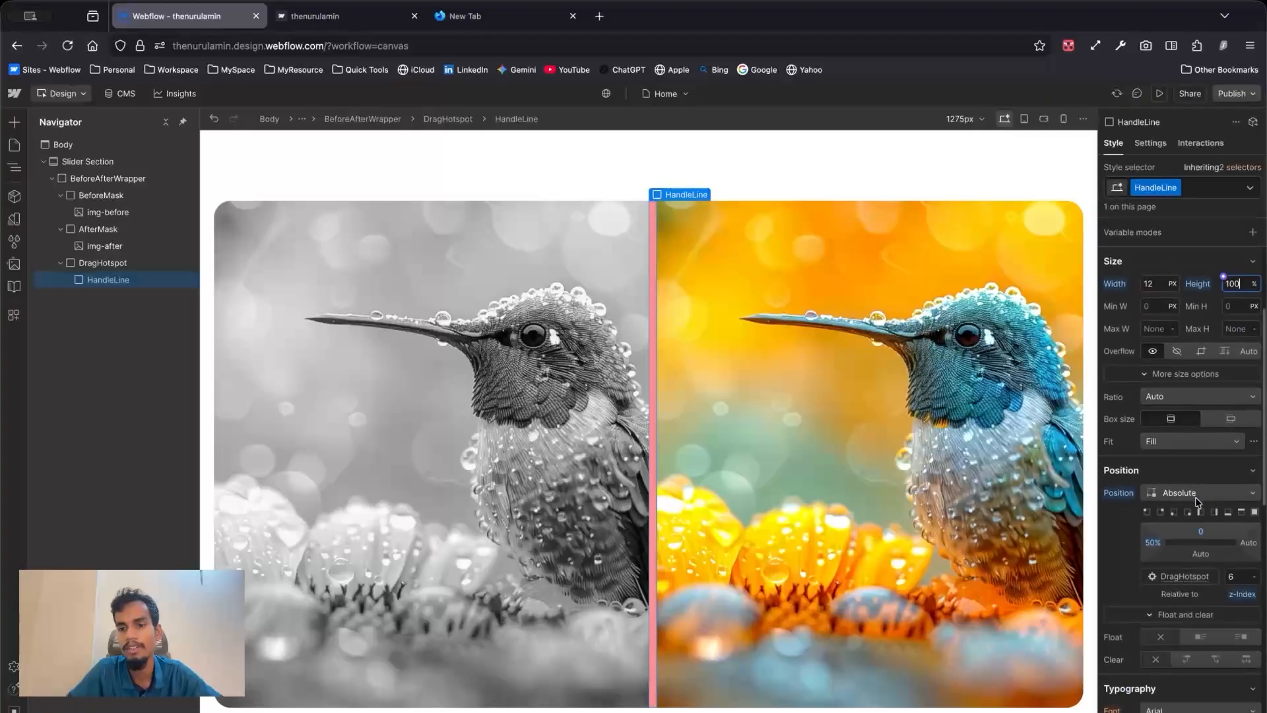
scroll(1197, 502, "down", 4)
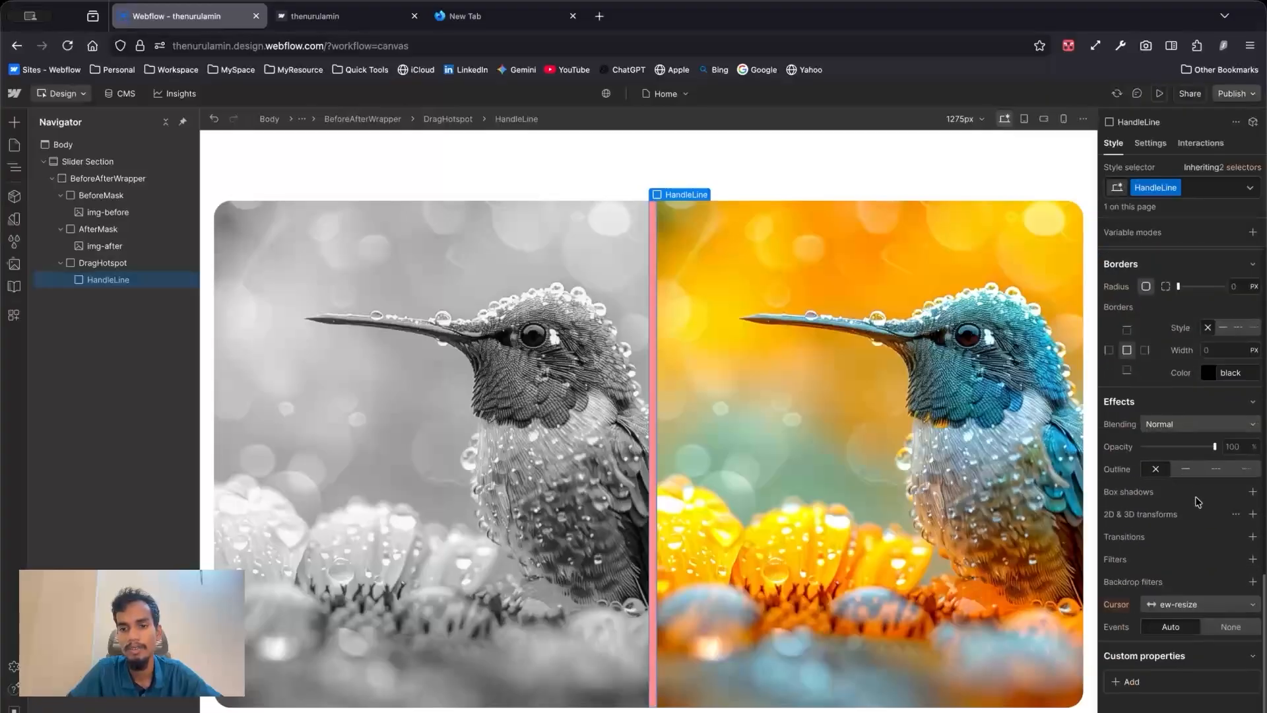
left_click(1253, 515)
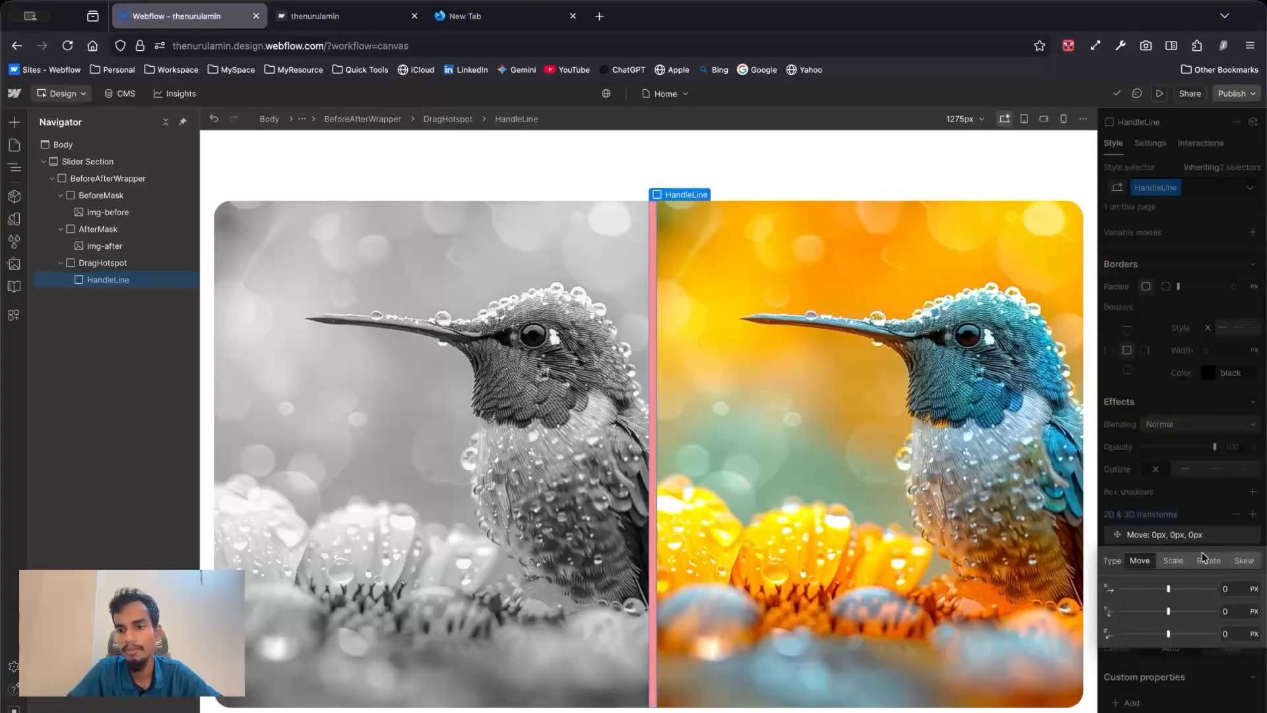
left_click(1228, 589)
type("-")
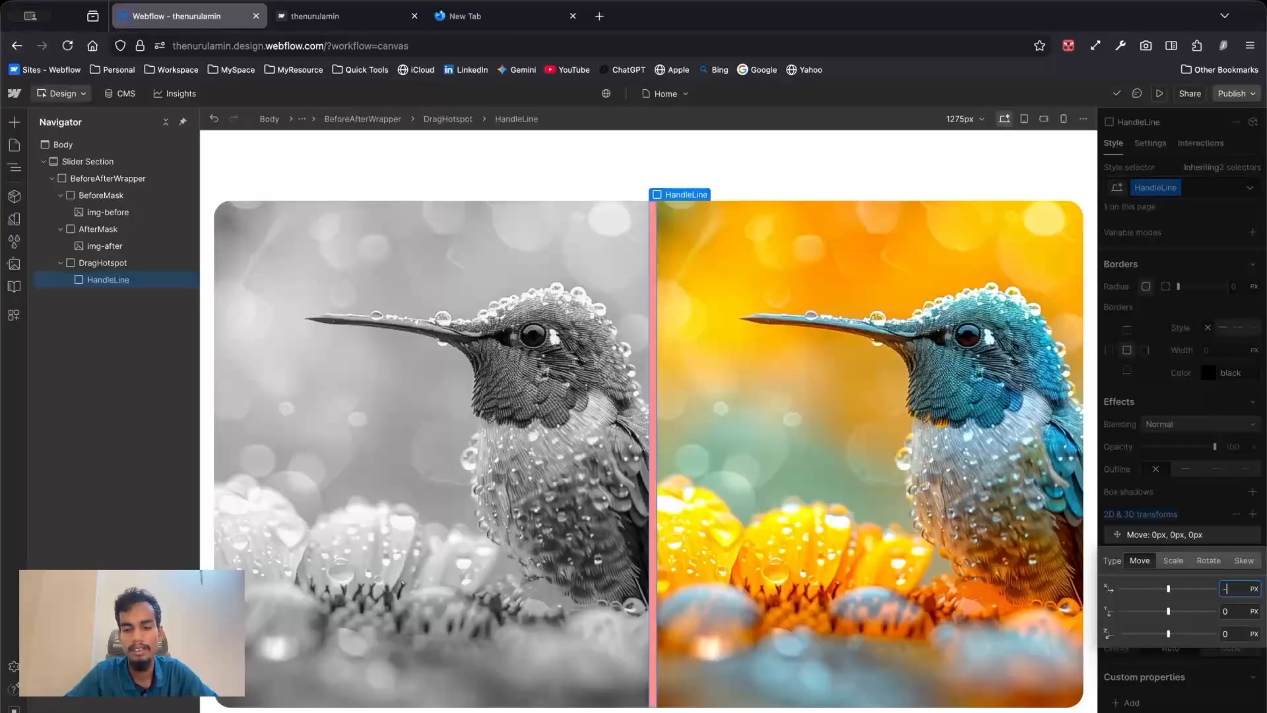
type("50")
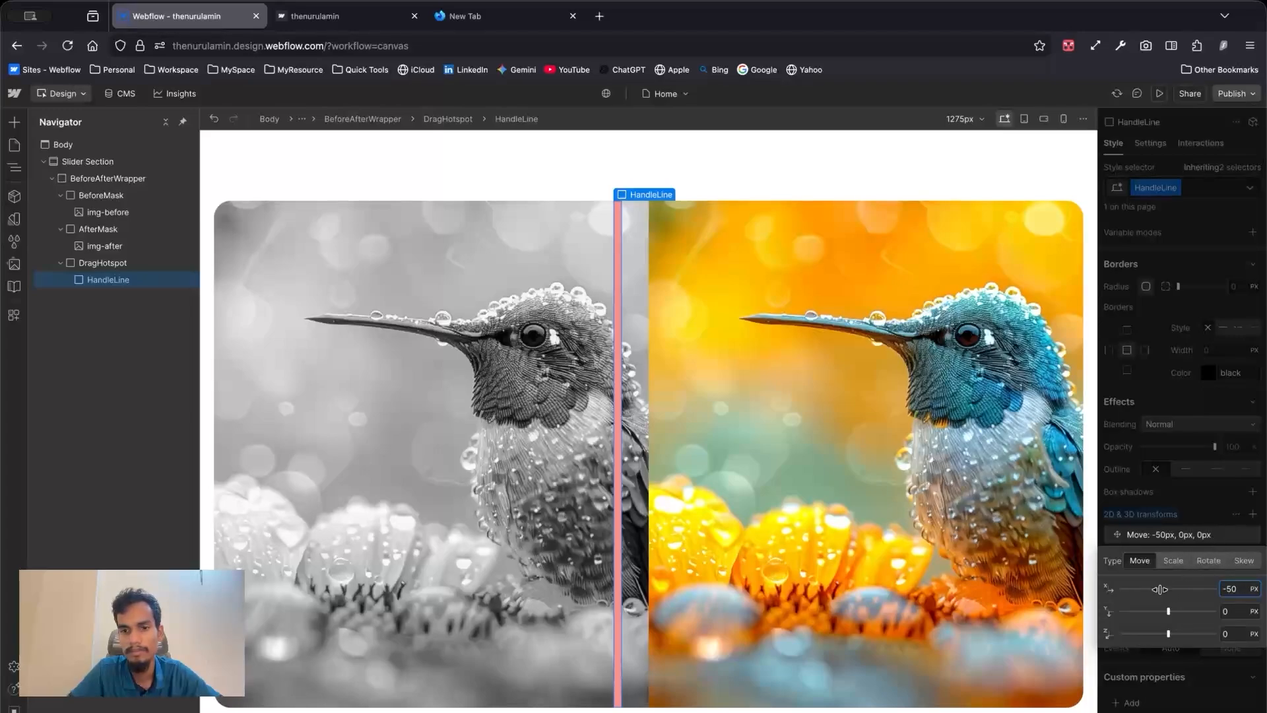
Step: Adjust the X offset of HandleLine's Move transform to -6 px, centering the line on the image split
left_click_drag(1159, 589, 1168, 588)
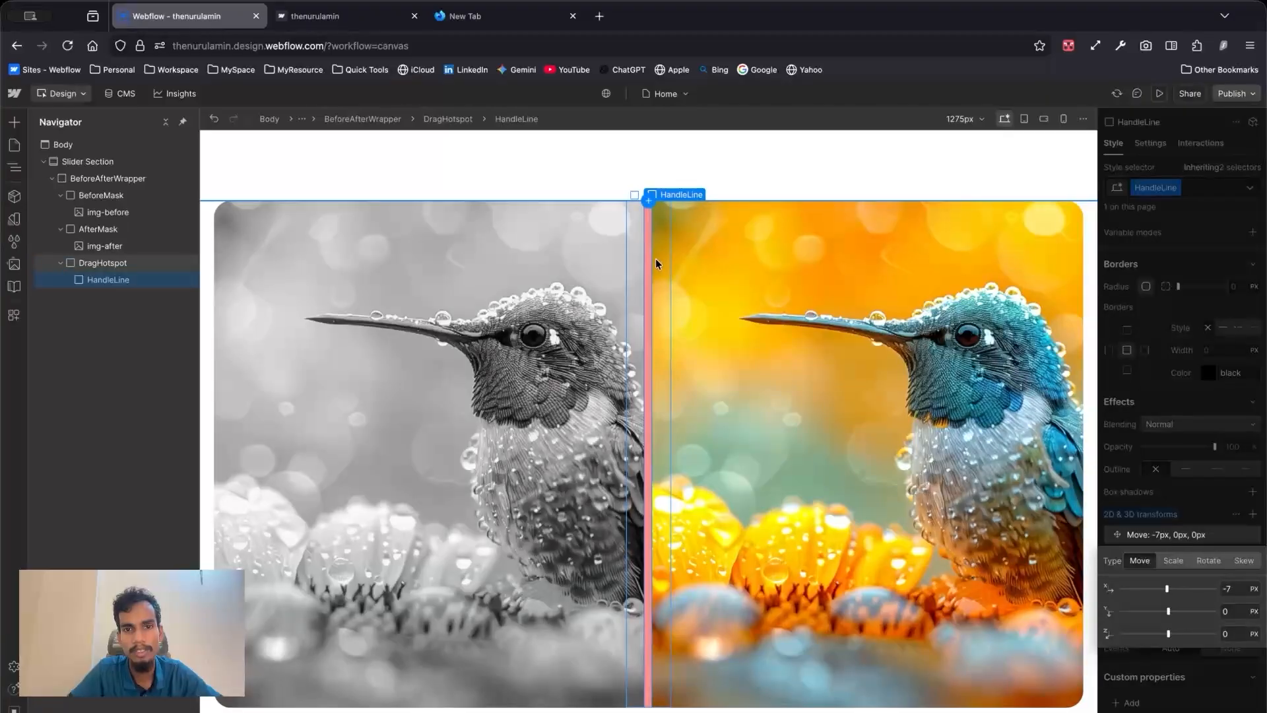
left_click(1233, 589)
type("-8")
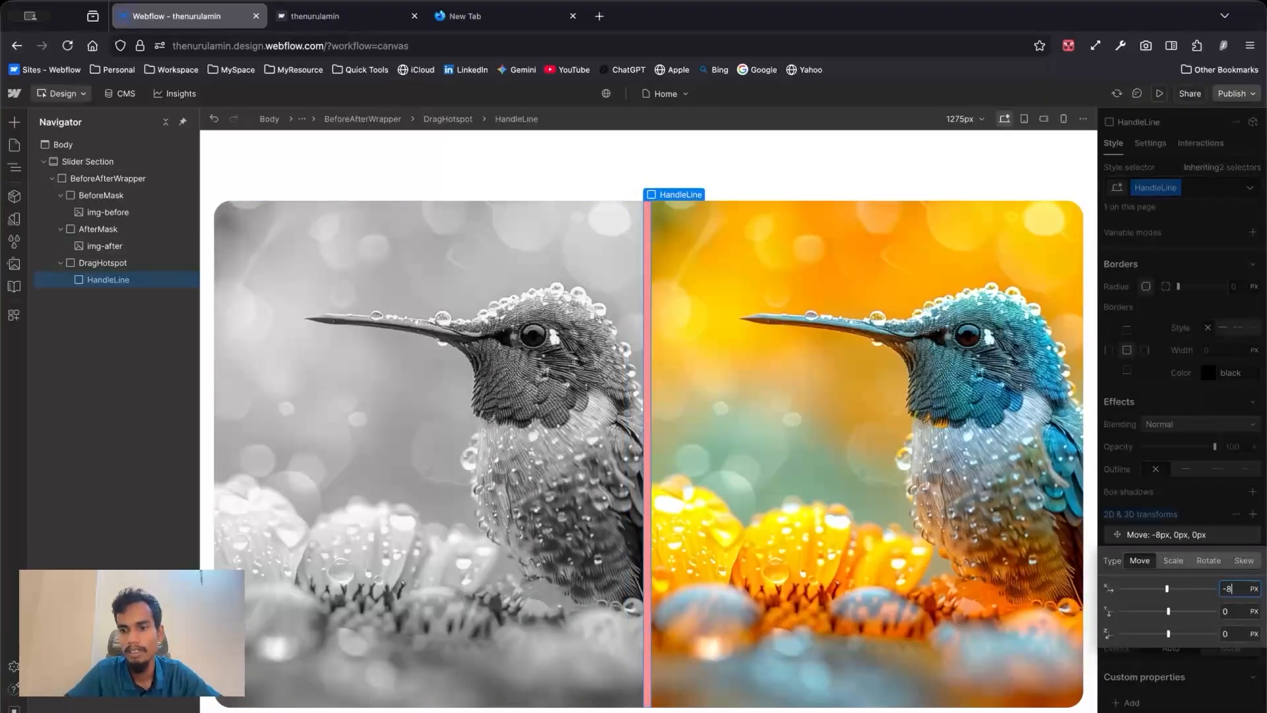
key("Up")
key("Return")
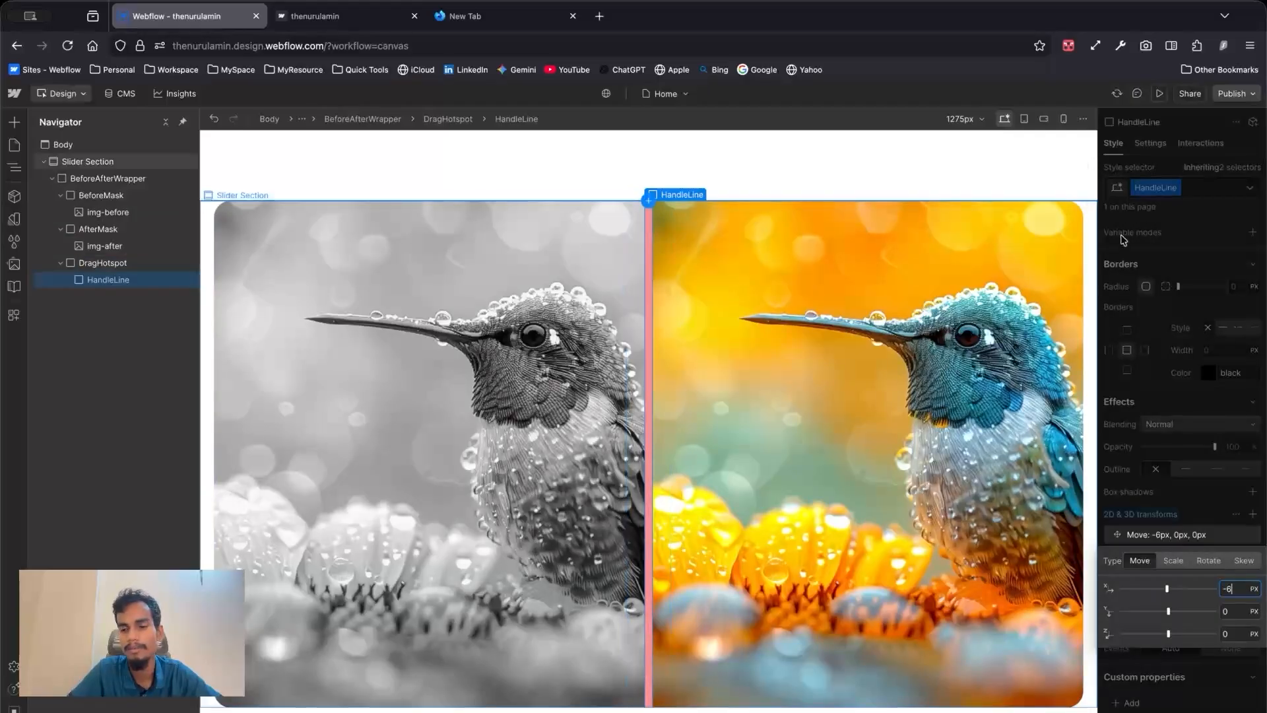
key("Escape")
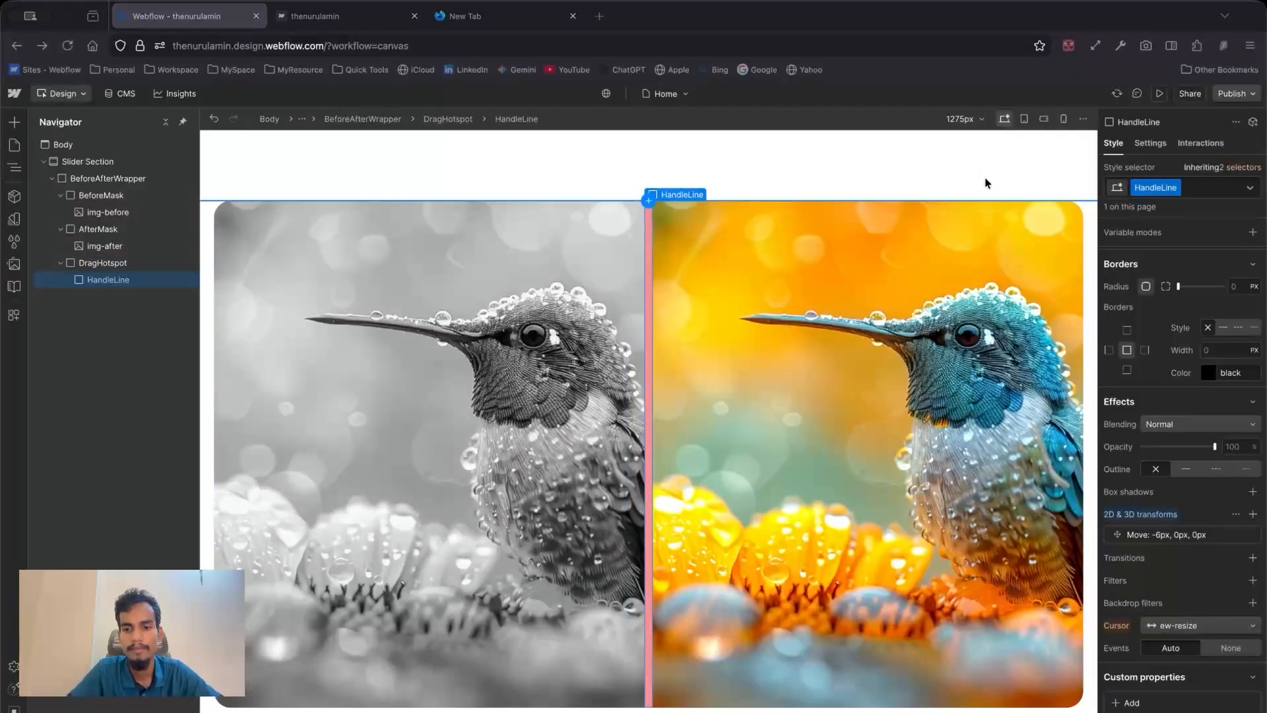
Step: Round HandleLine's corners with a 100 px border radius and preview the page
scroll(1224, 381, "up", 4)
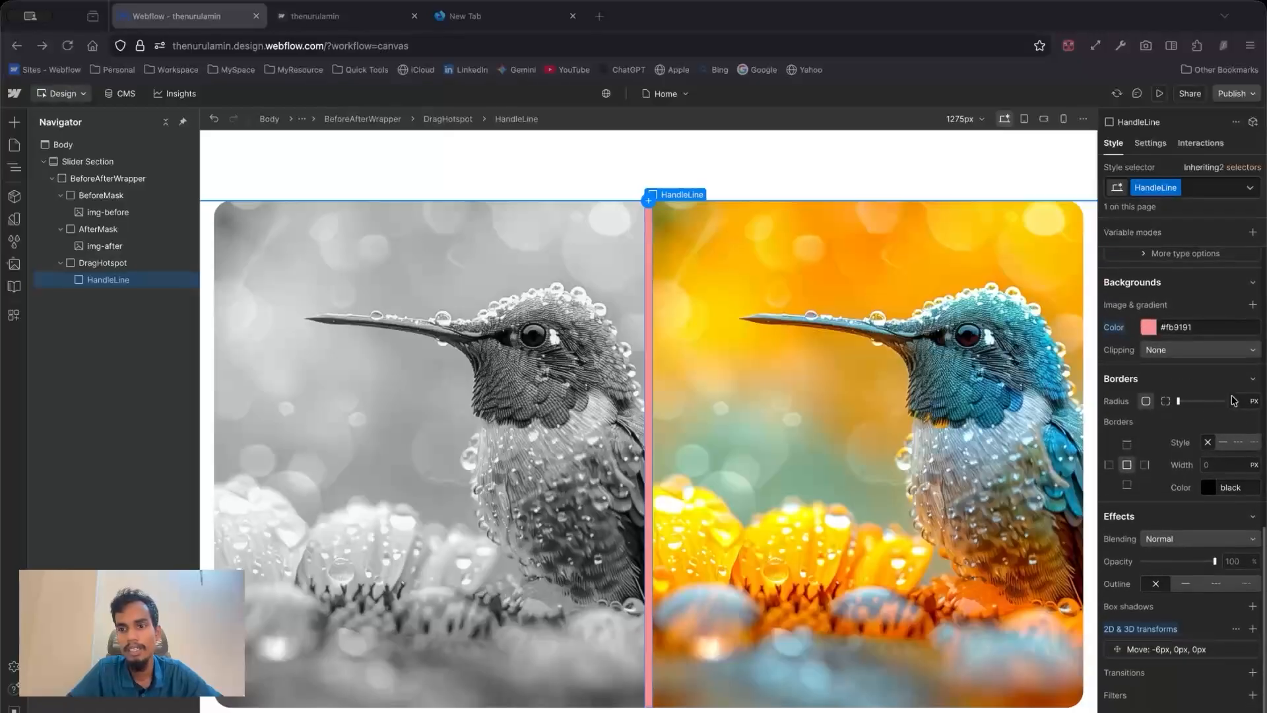
left_click(1236, 417)
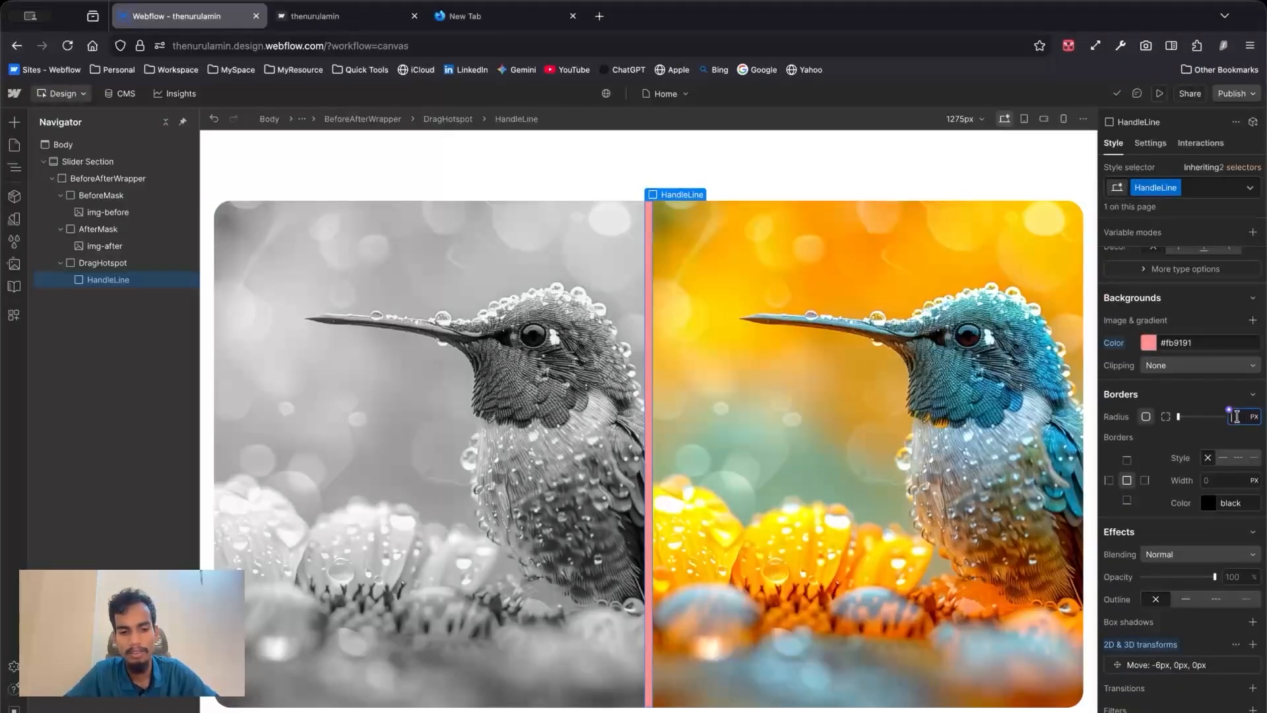
type("100")
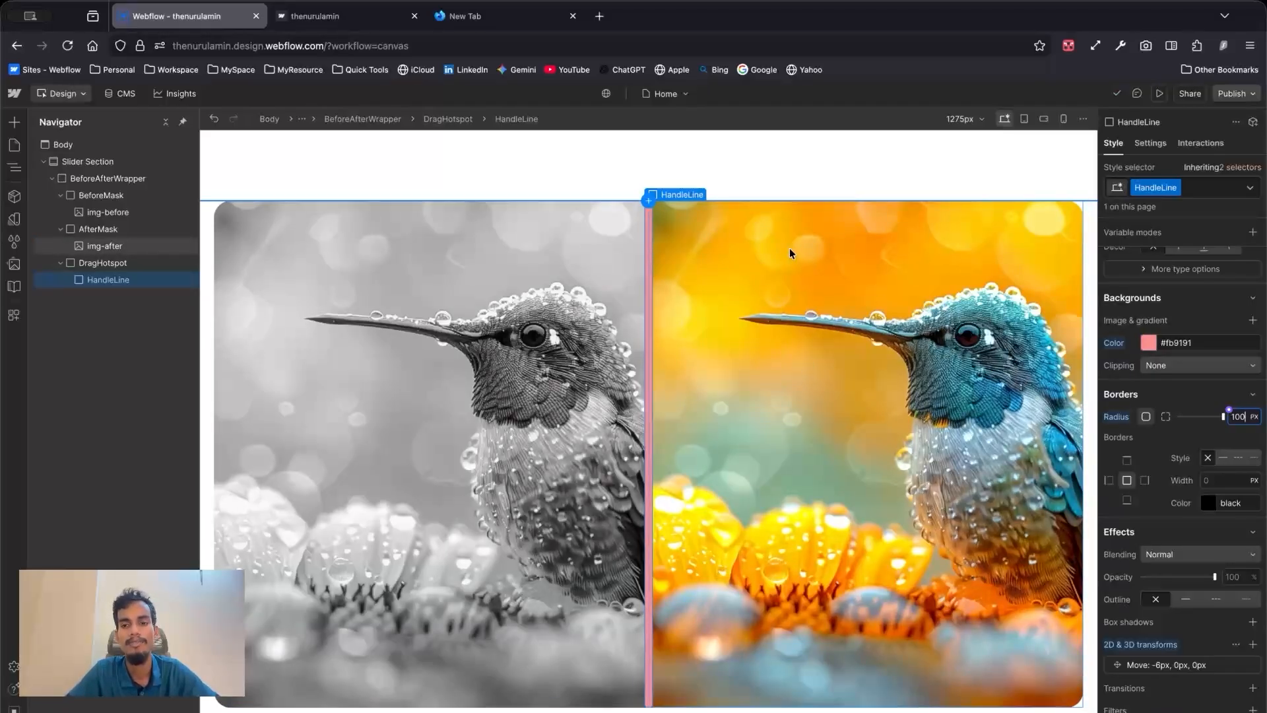
left_click(1162, 94)
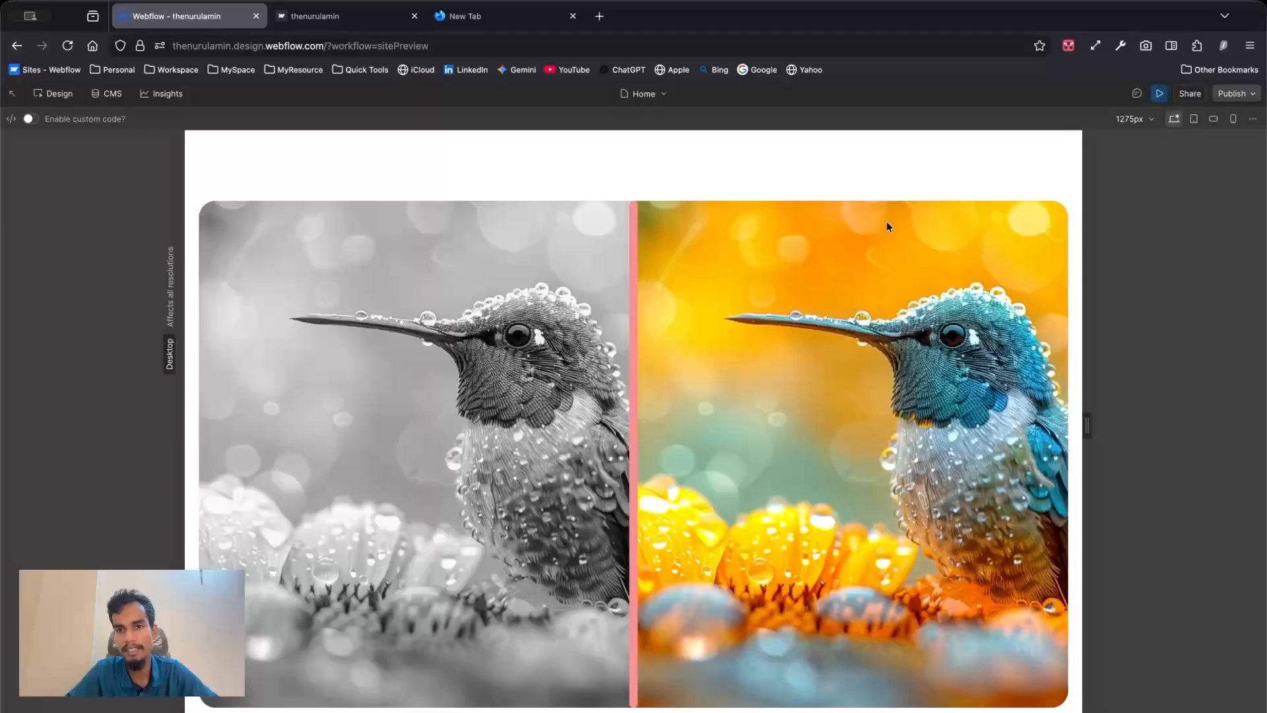
key("super+Tab")
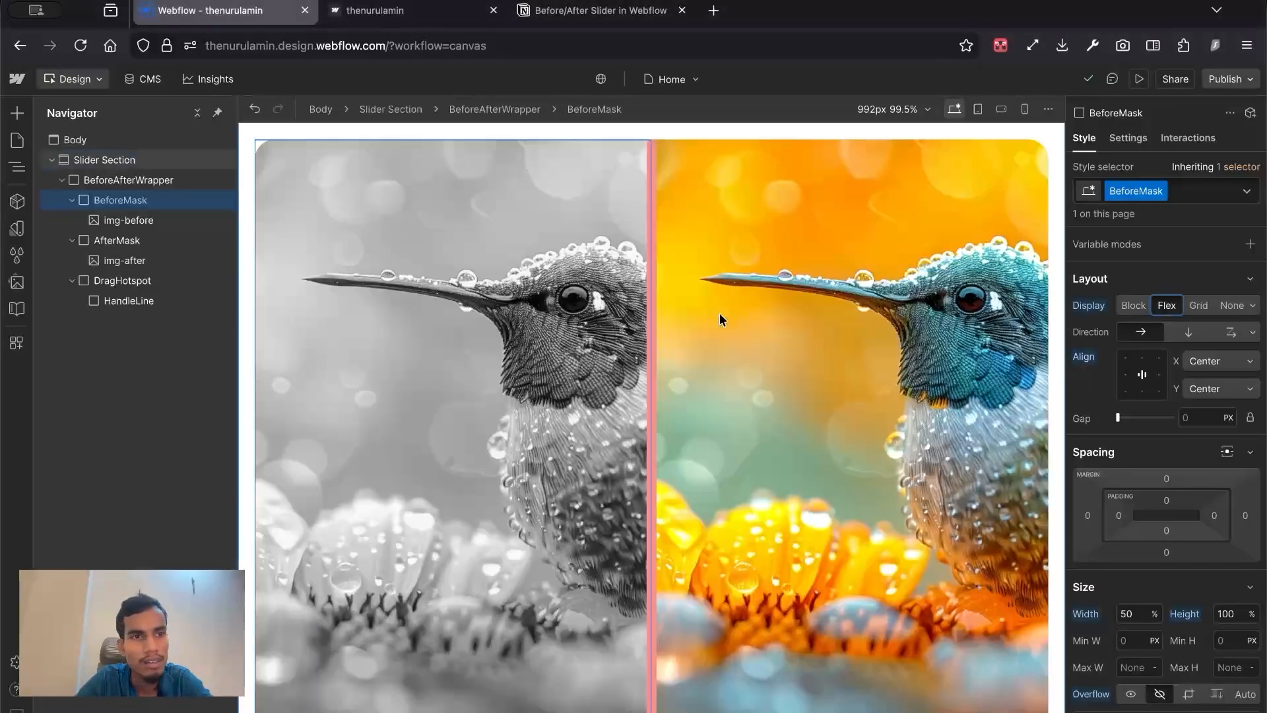
Step: Change the horizontal flex alignment of BeforeMask to Left and of AfterMask to Right
left_click(1125, 374)
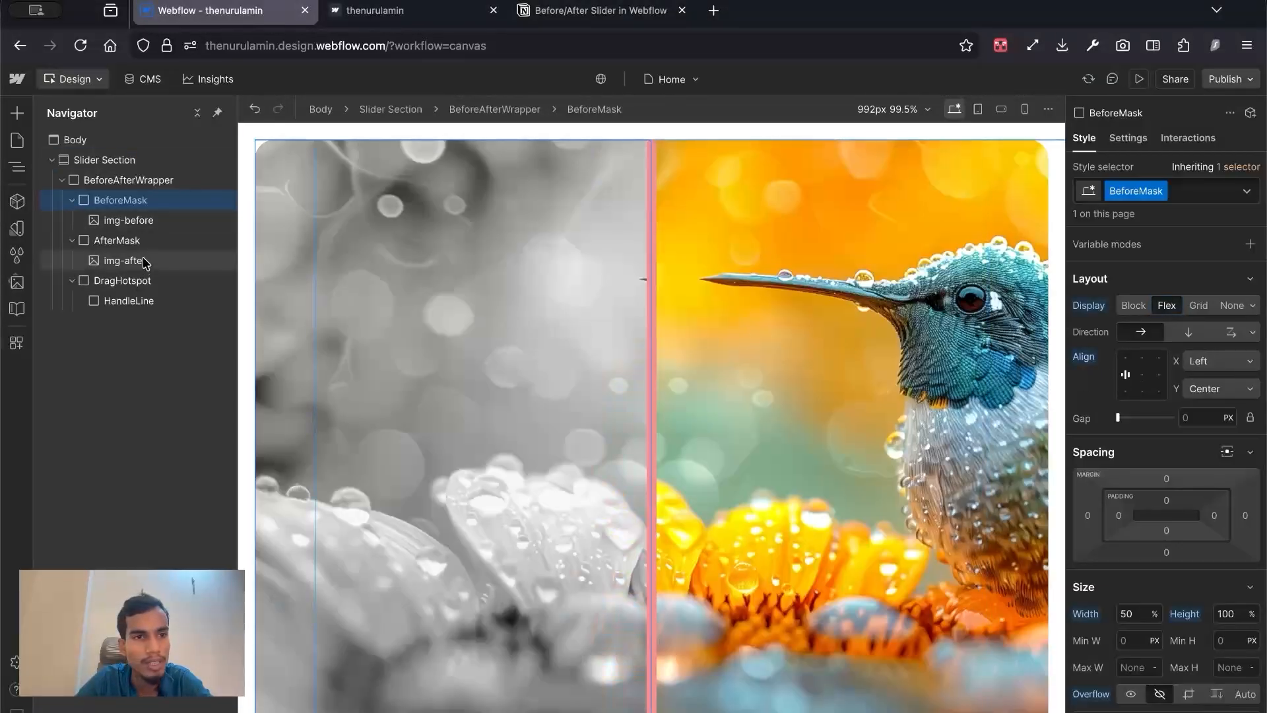
left_click(140, 244)
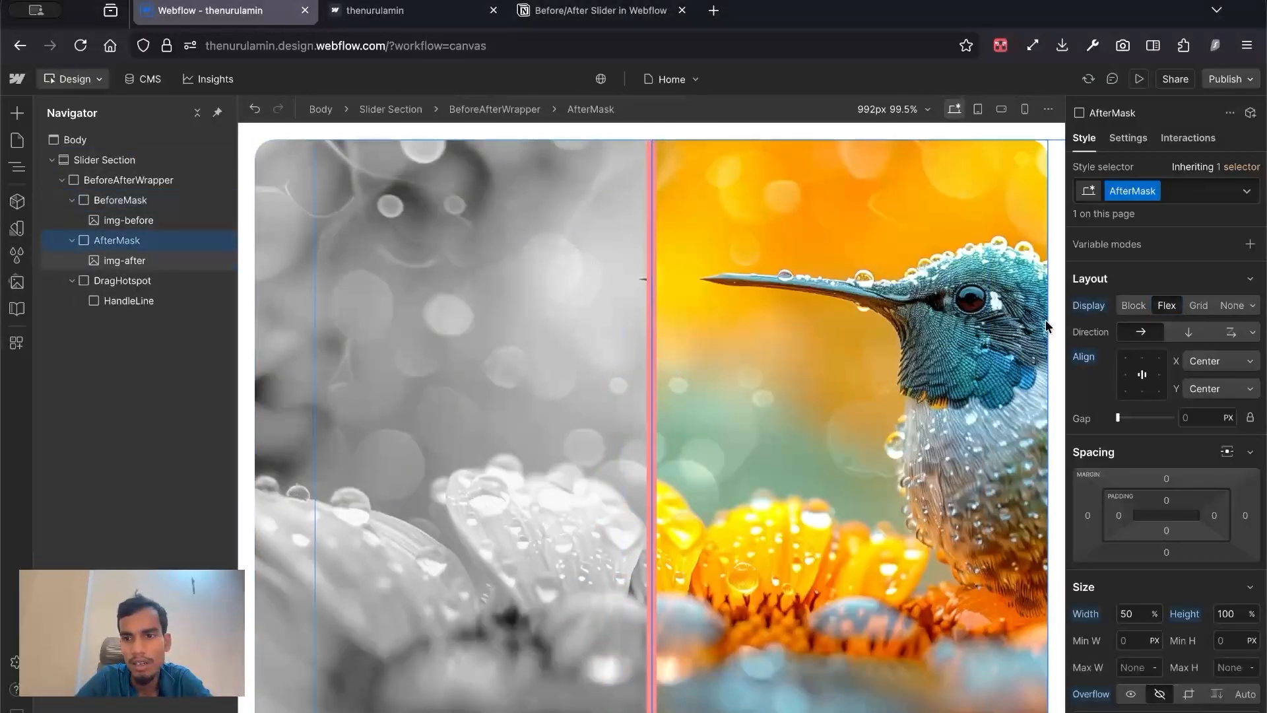
left_click(1156, 374)
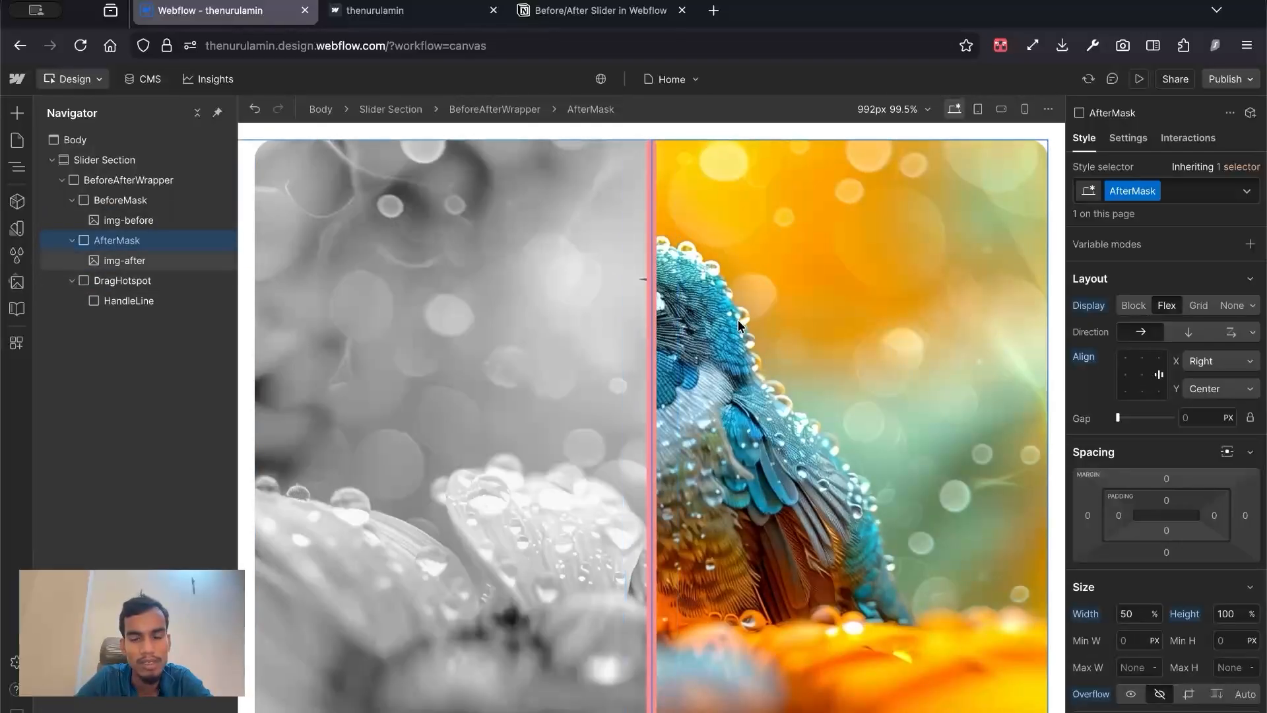
Step: Review the size and position styles of AfterMask and BeforeMask, and open HandleLine's element settings to check its ID
scroll(1127, 508, "down", 5)
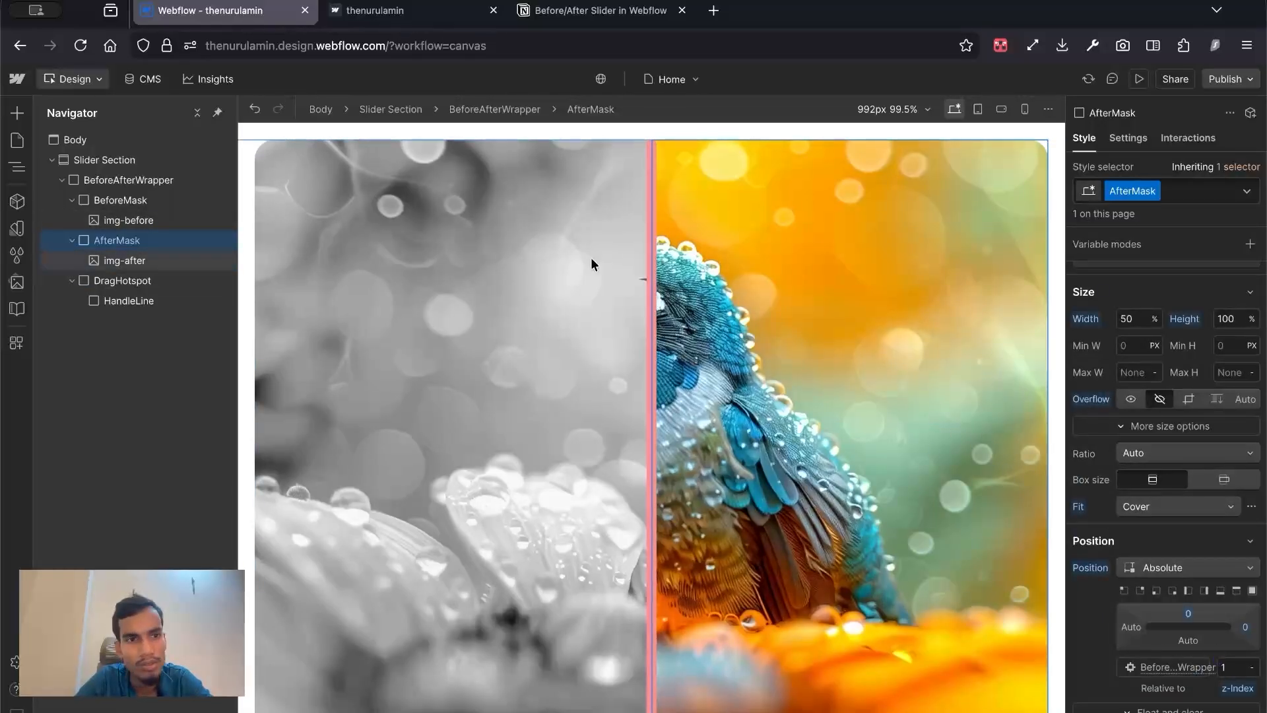
left_click(174, 201)
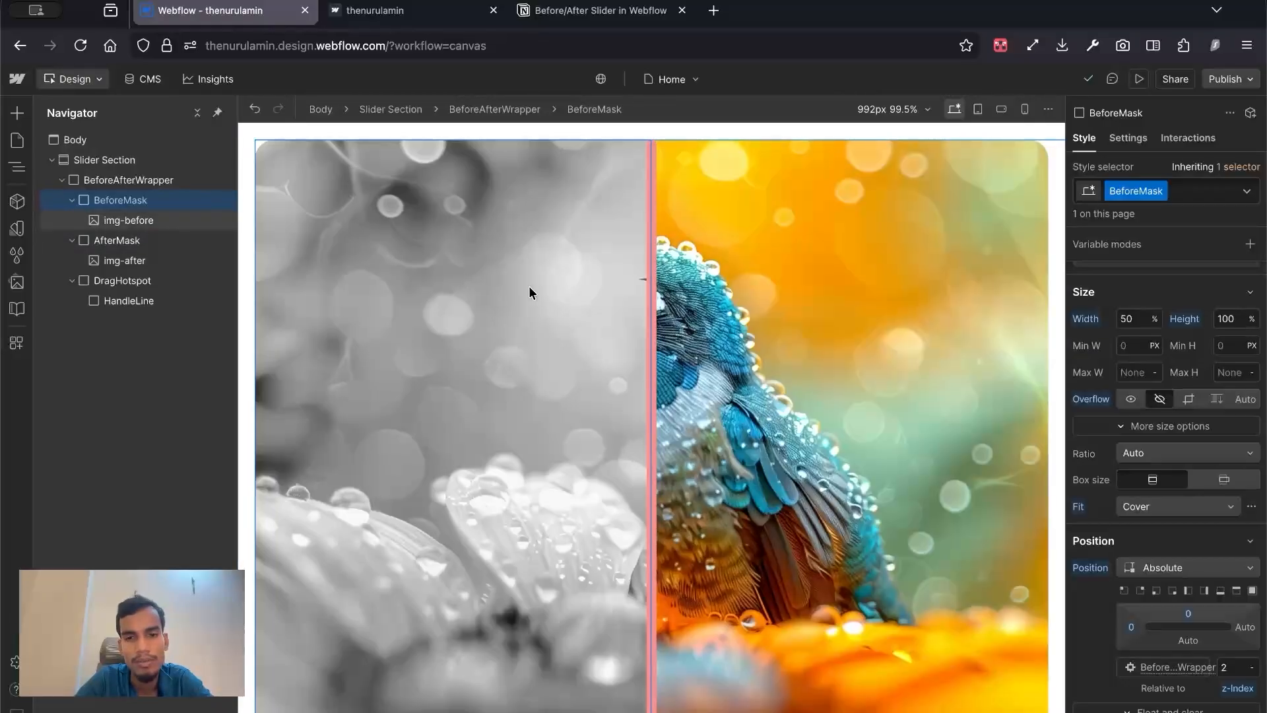
left_click(653, 280)
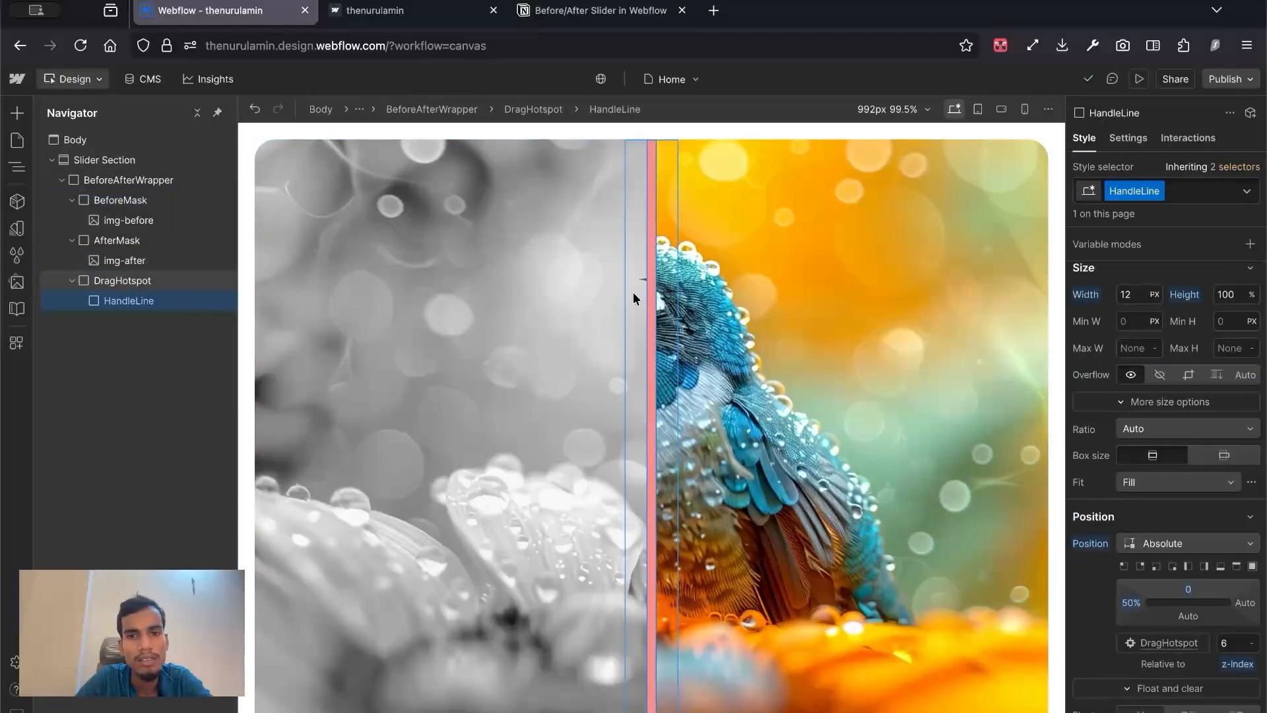
left_click(1127, 138)
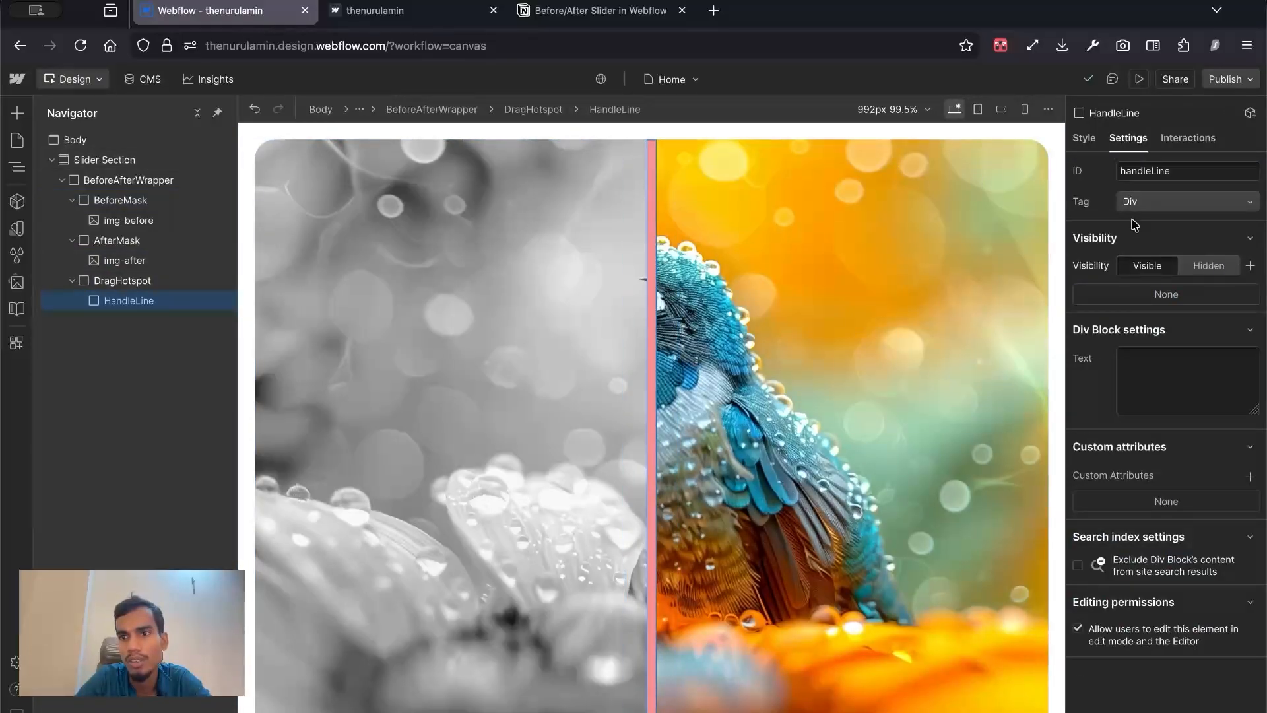
Step: Remove the Move transform from HandleLine and set its pointer events to None
double_click(1139, 173)
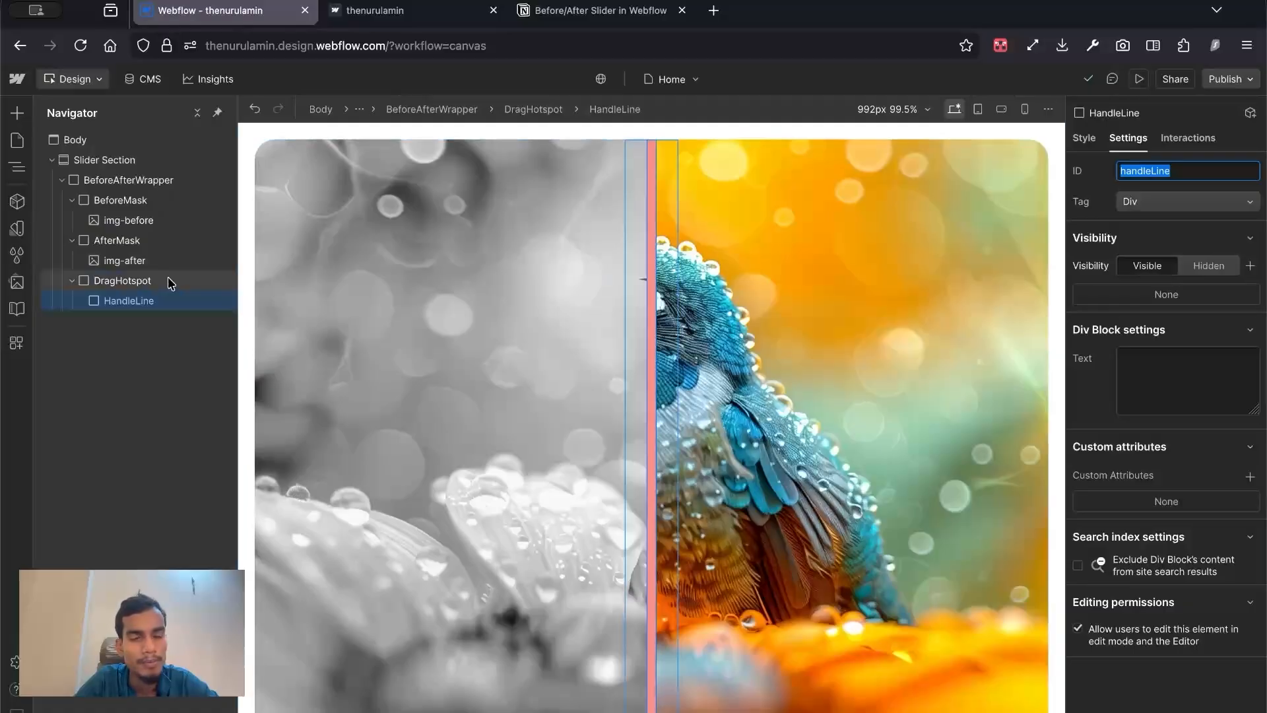
left_click(1084, 138)
scroll(1124, 523, "down", 15)
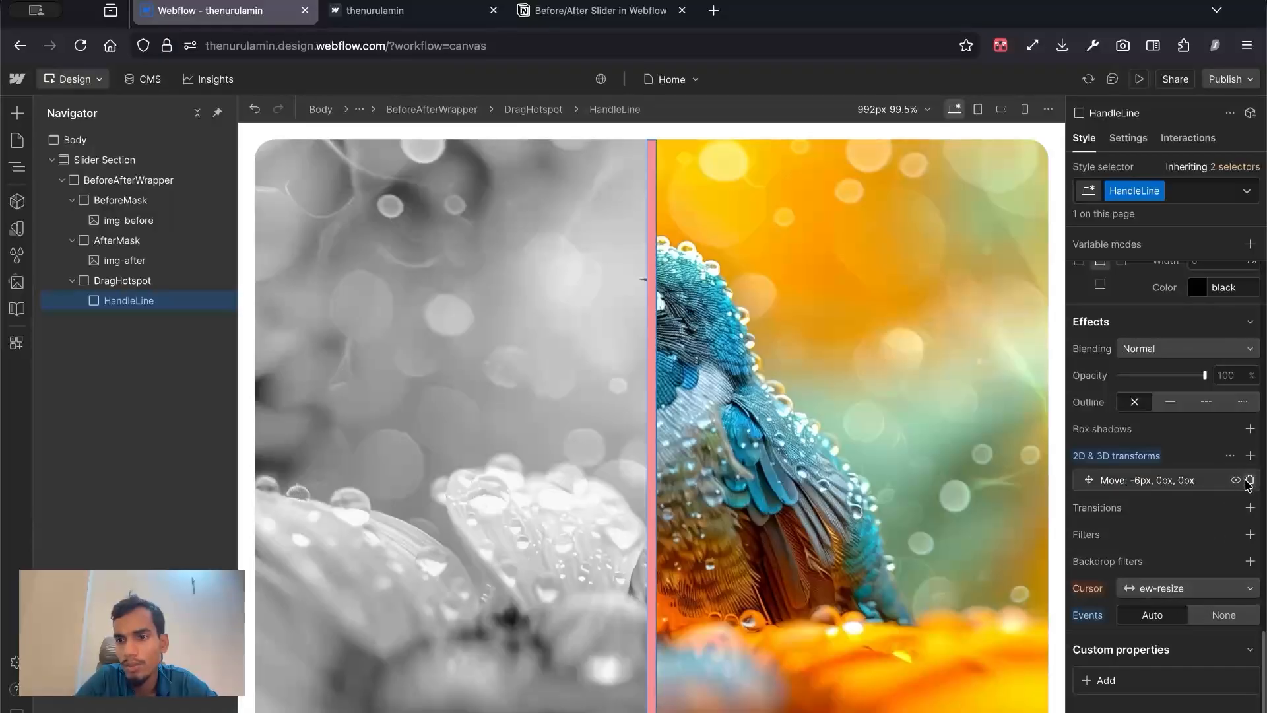
left_click(1245, 480)
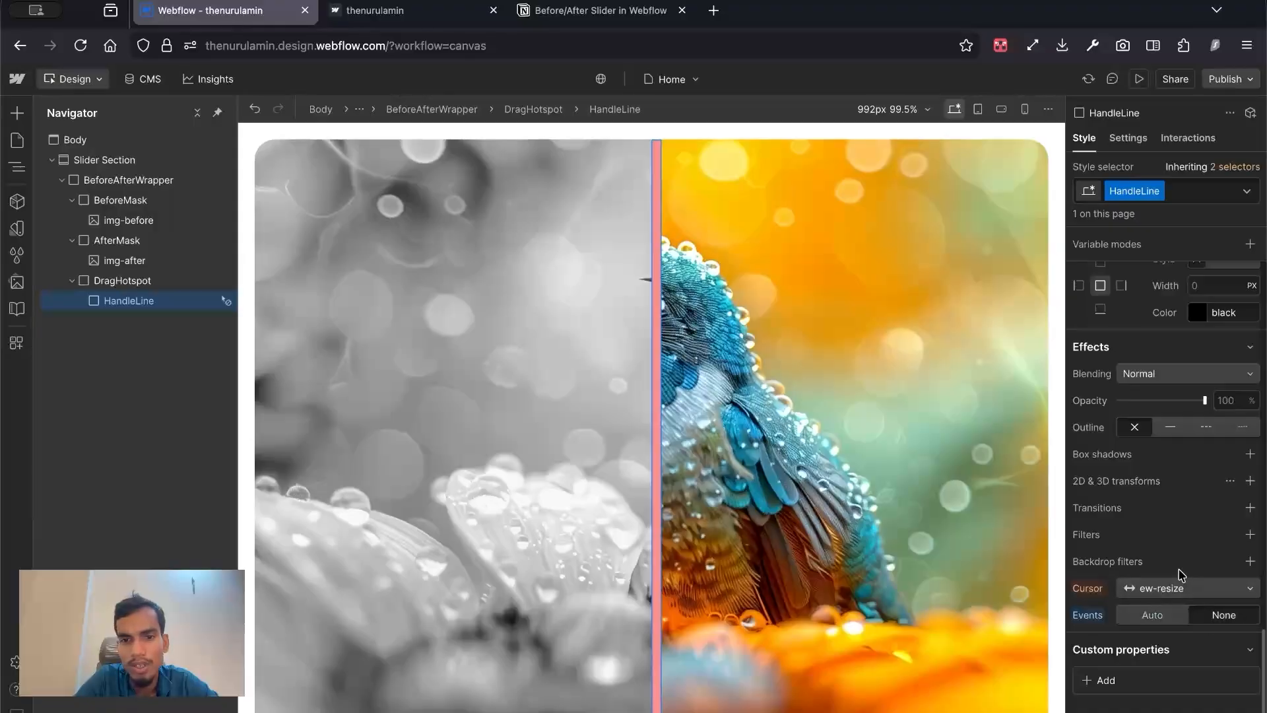
Step: Change HandleLine's position from Absolute to Static and check its size settings
scroll(1188, 561, "up", 10)
left_click(1165, 458)
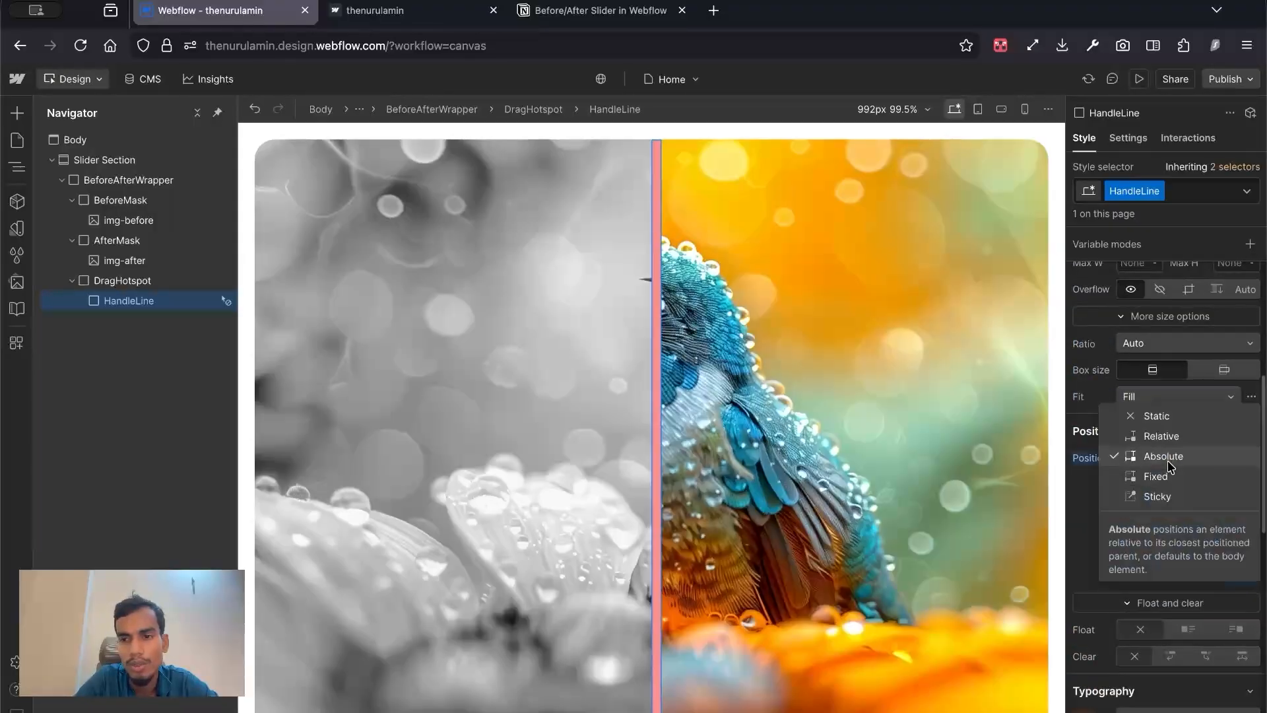
left_click(1165, 417)
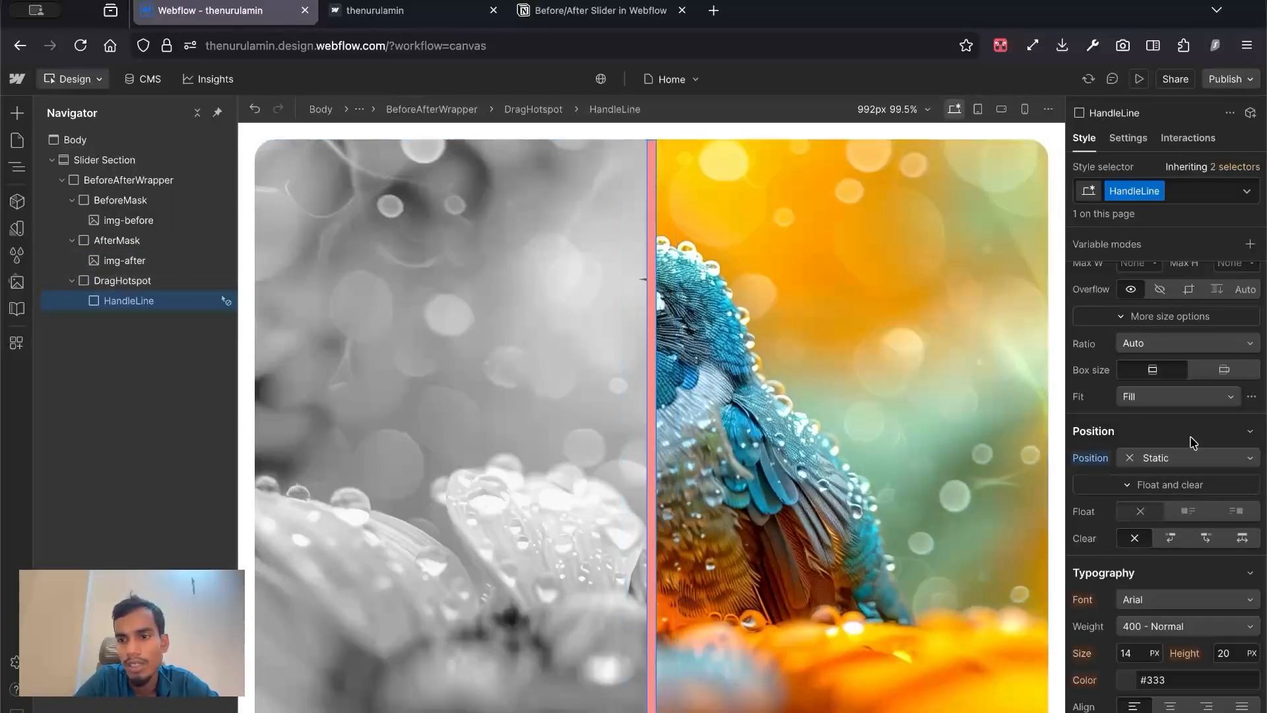
scroll(1146, 467, "up", 3)
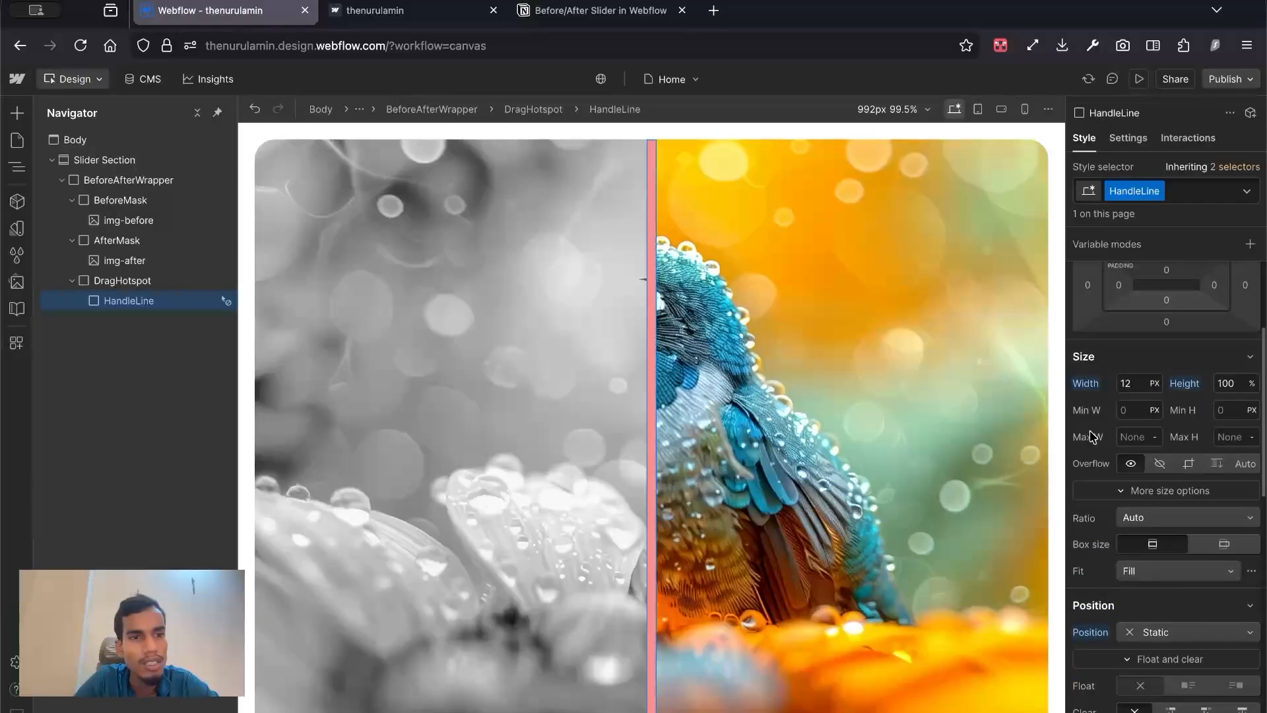
Step: Inspect the layout and size styles of DragHotspot, BeforeMask and img-before
left_click(112, 280)
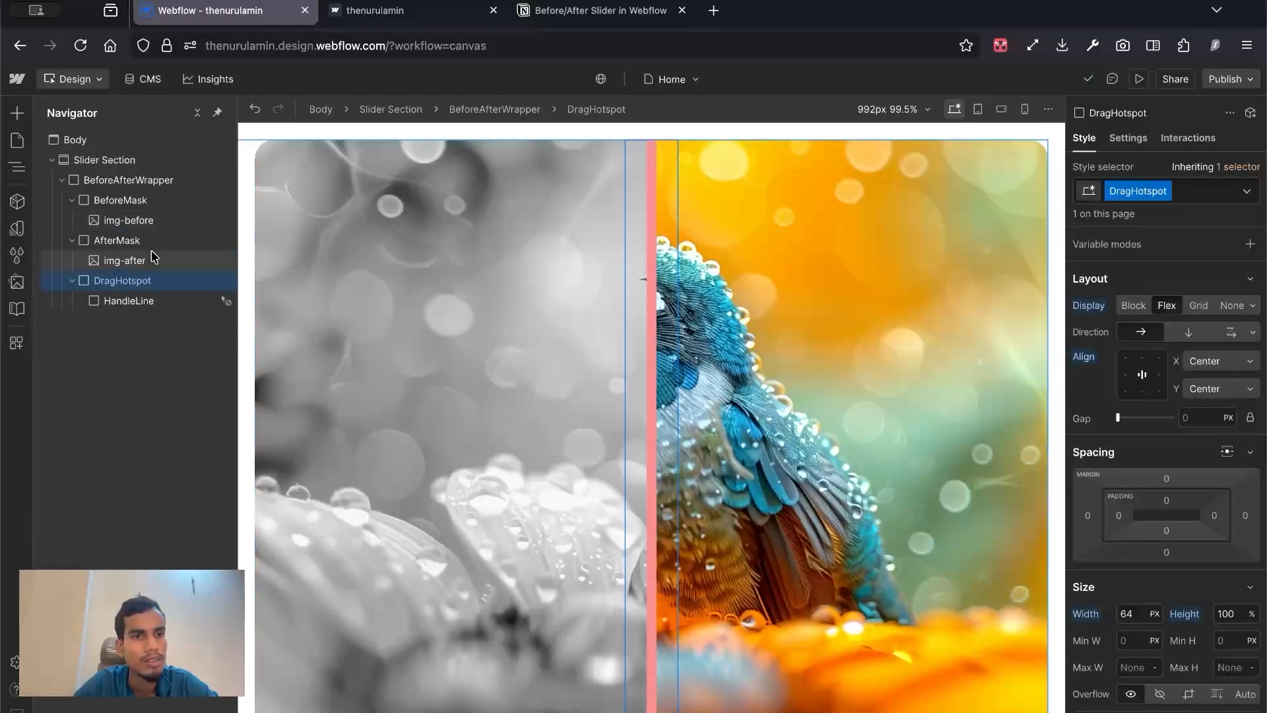
left_click(144, 205)
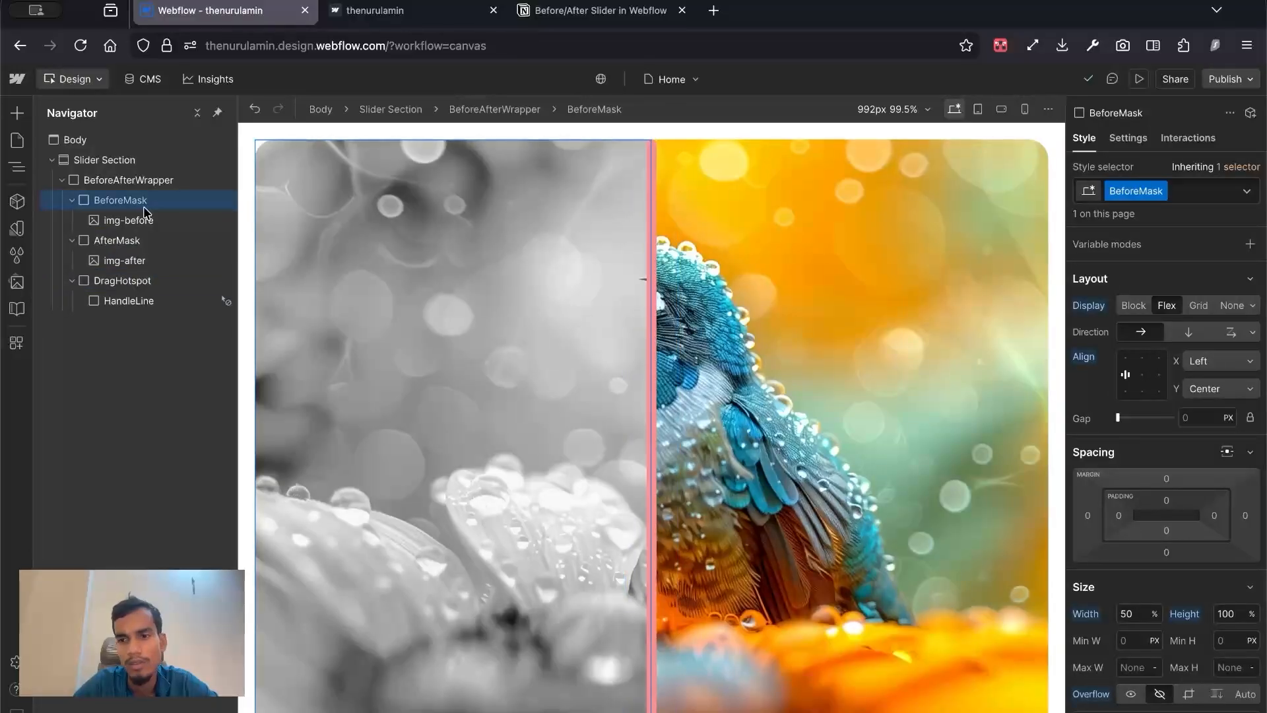
left_click(149, 224)
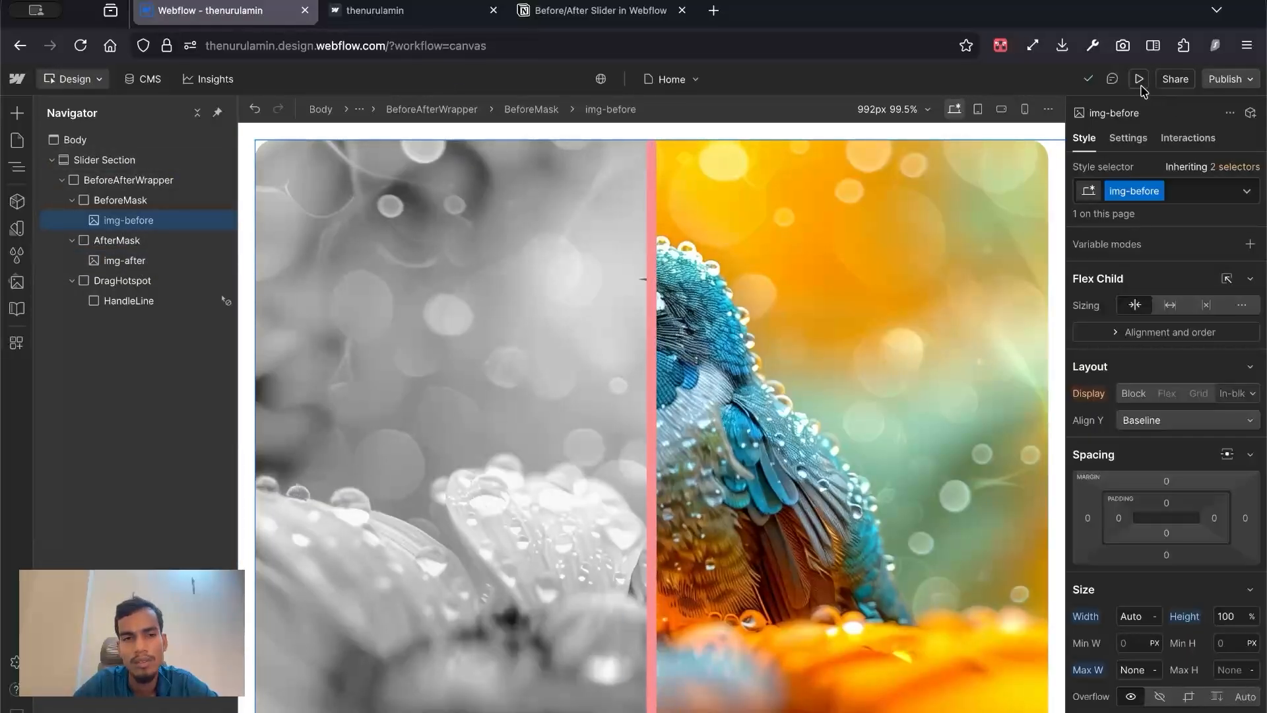
Step: Undo the last change and set the canvas width to 1440 px
key("super+z")
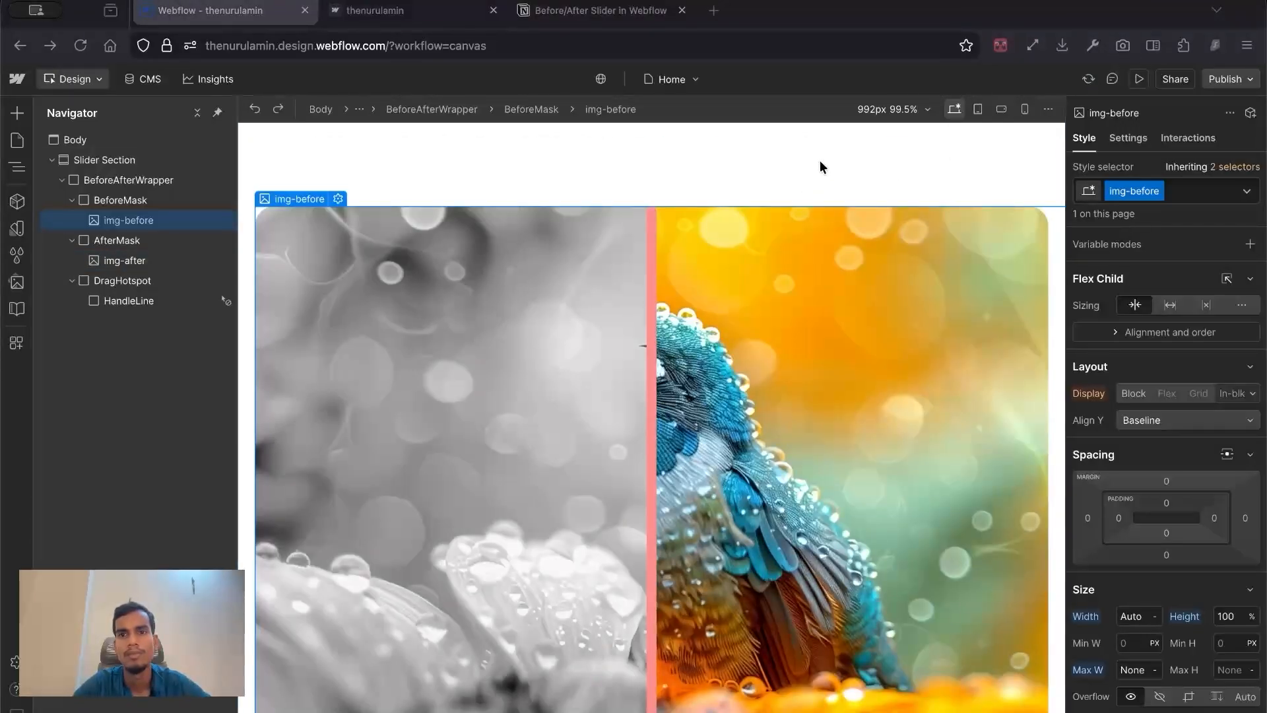
left_click(875, 116)
type("1440")
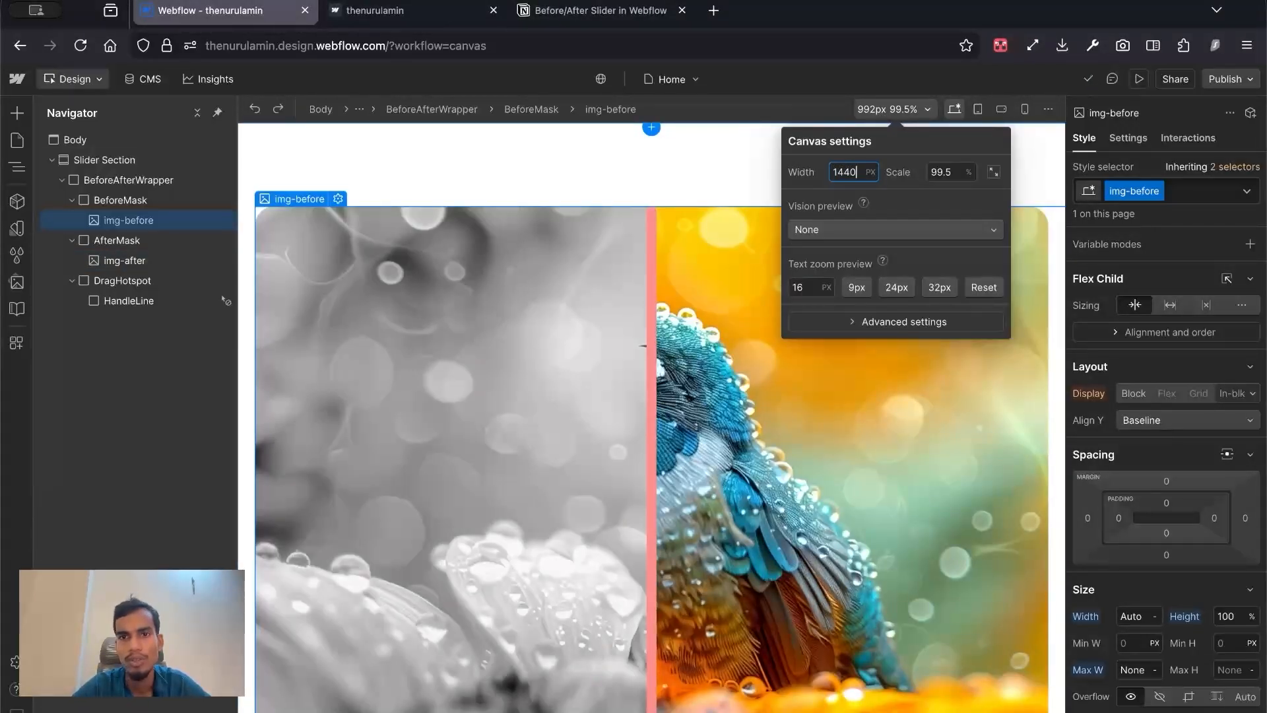
key("Return")
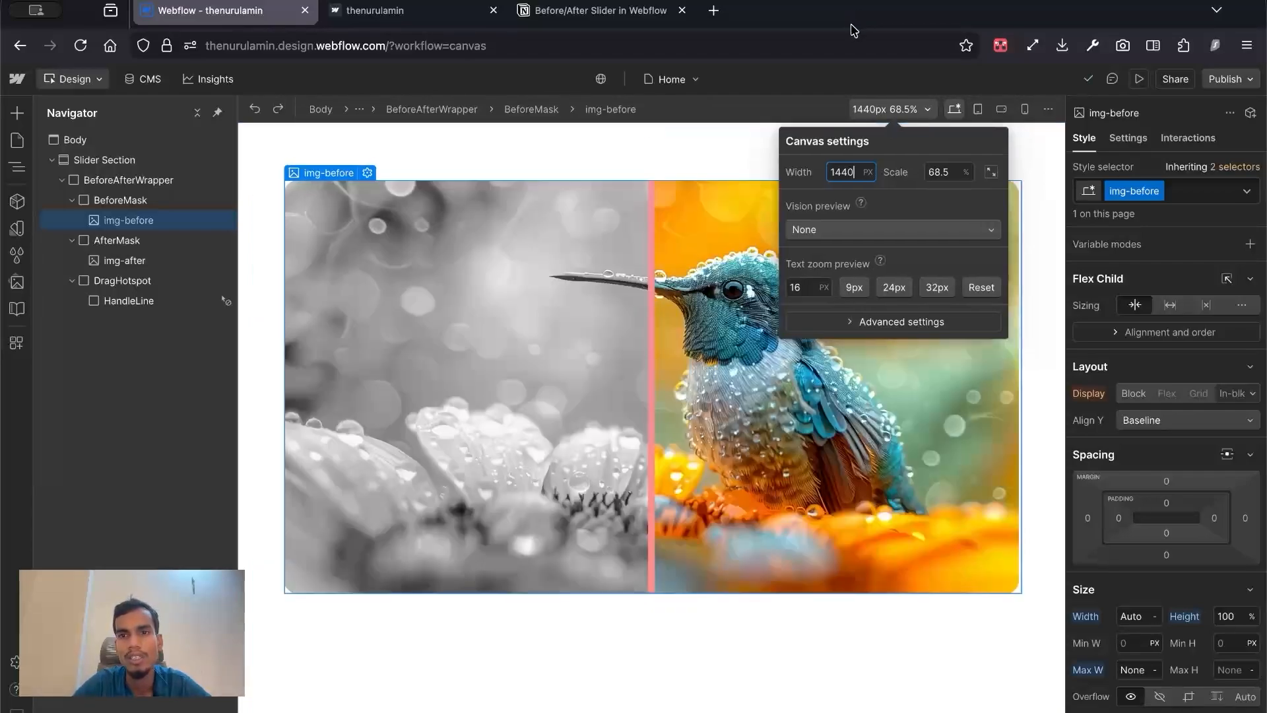
left_click(860, 71)
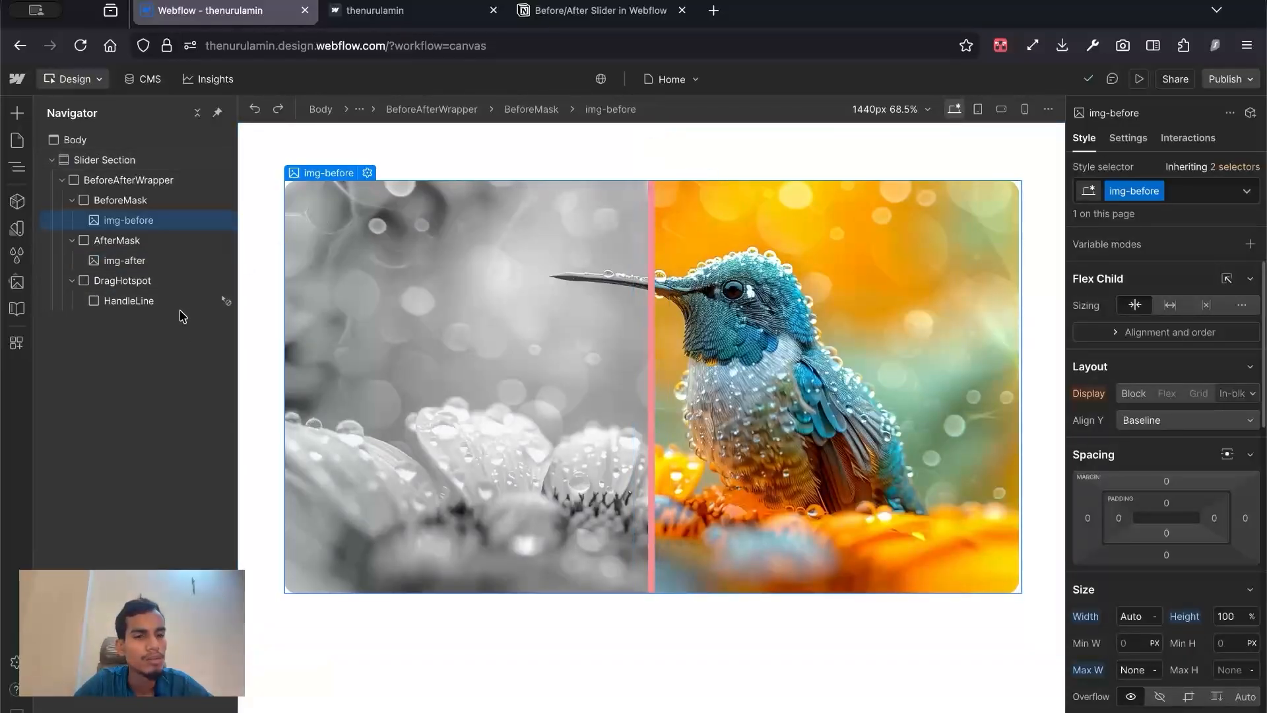
Step: Review DragHotspot's layout, size, position, background and border styles
left_click(168, 287)
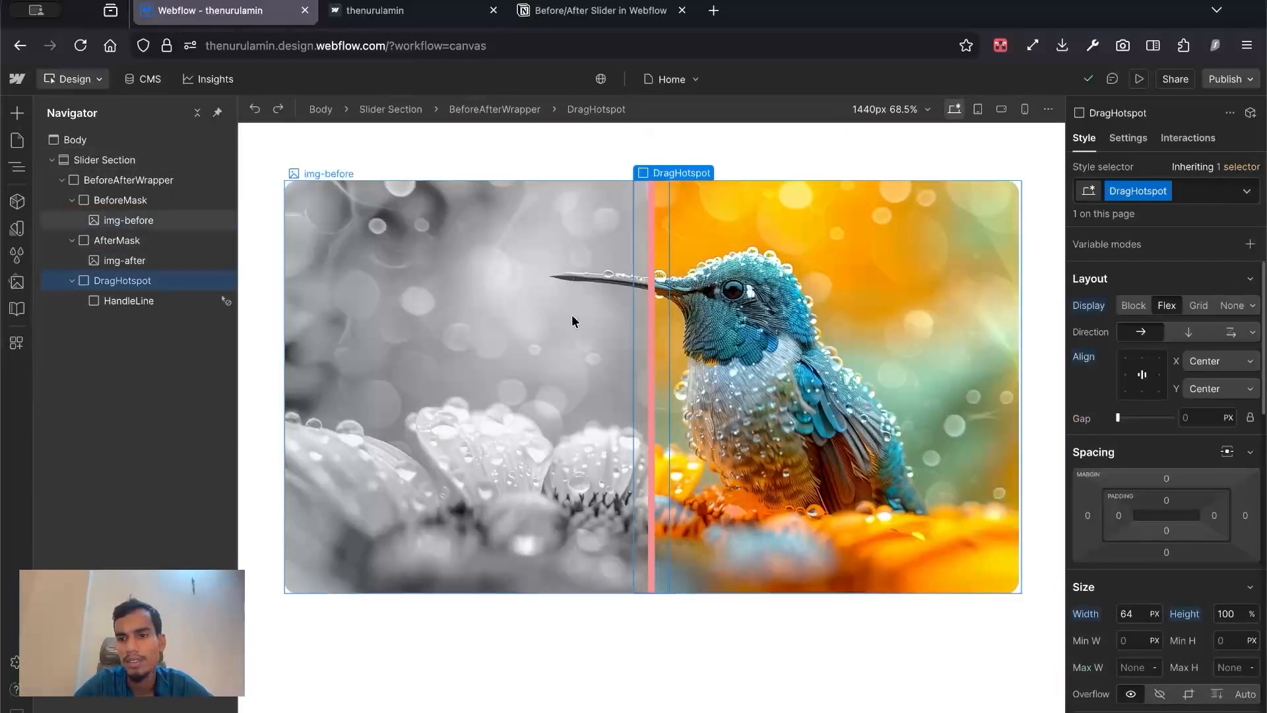
scroll(1122, 396, "down", 5)
scroll(1122, 398, "down", 12)
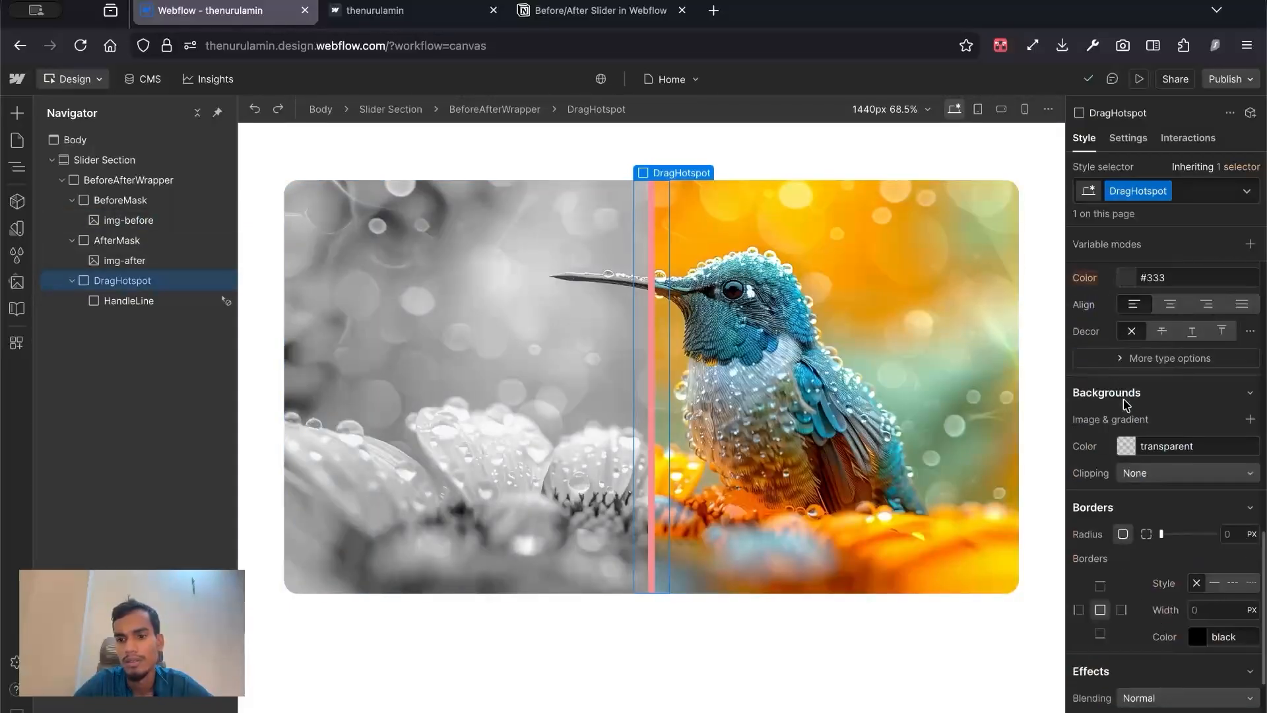
scroll(1155, 301, "up", 8)
scroll(1155, 302, "up", 5)
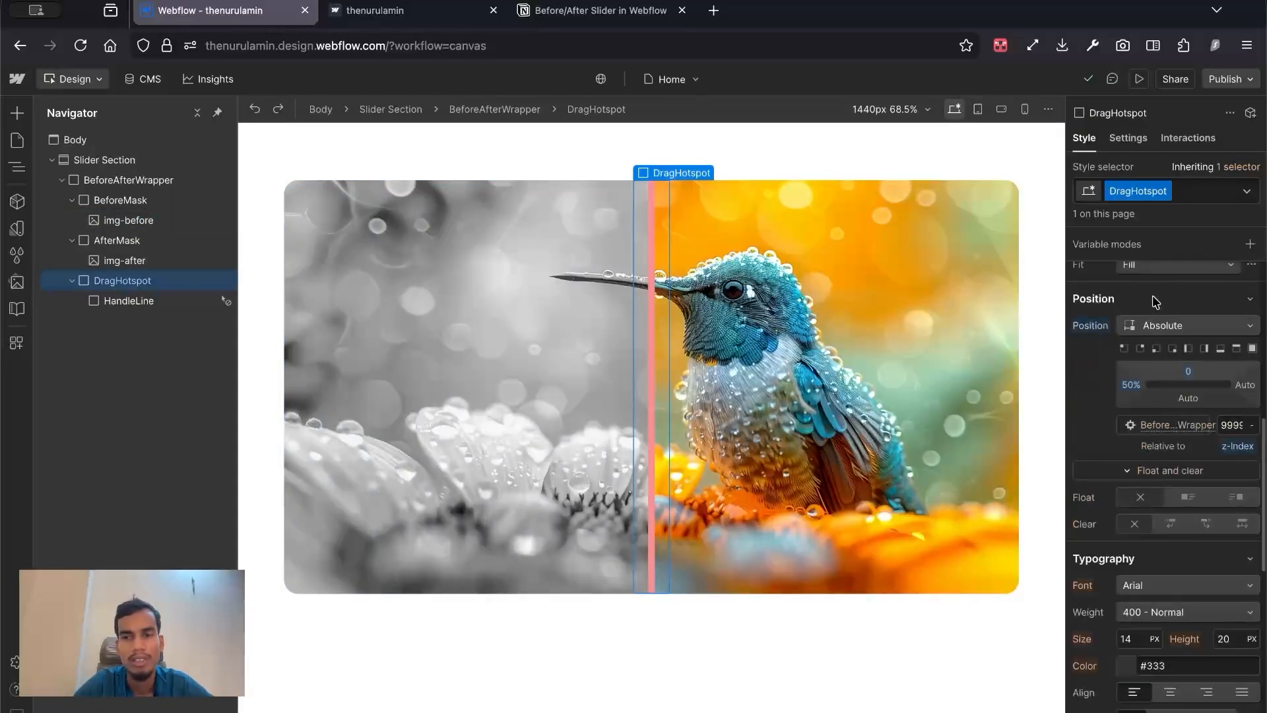
scroll(1155, 302, "up", 5)
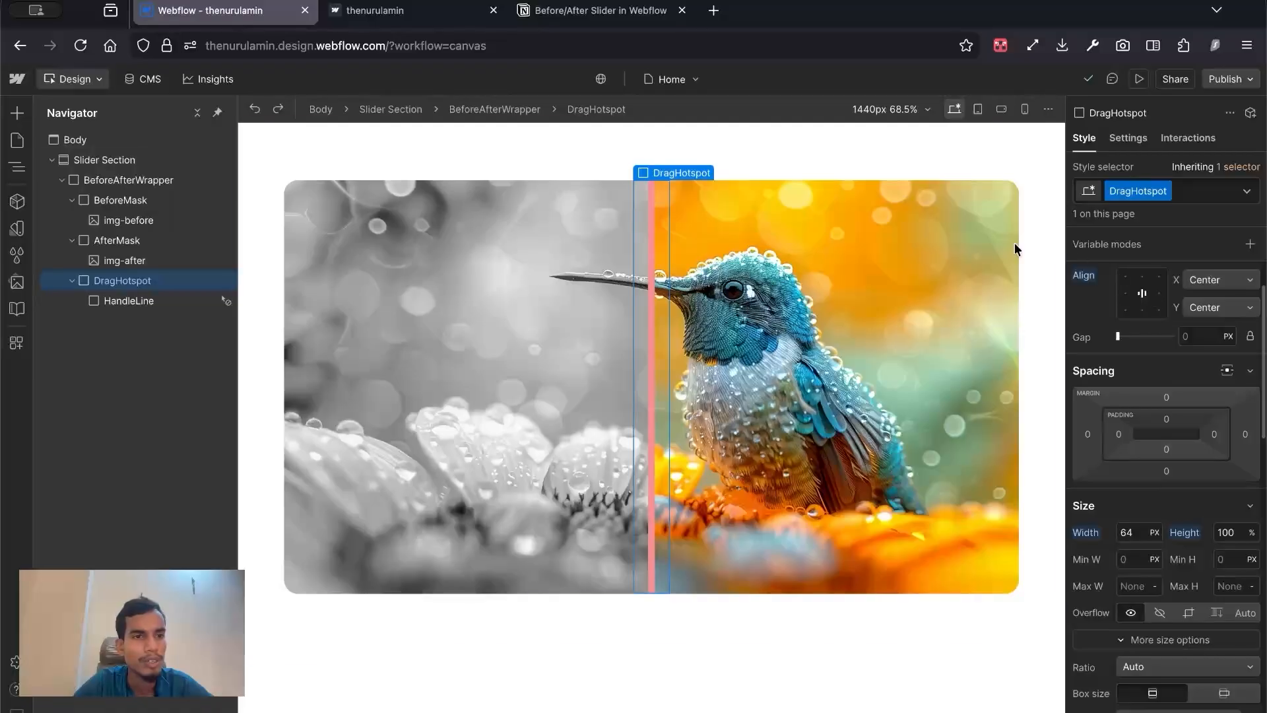
Step: Check the element IDs of BeforeAfterWrapper, BeforeMask, AfterMask, DragHotspot and HandleLine in their settings
left_click(162, 181)
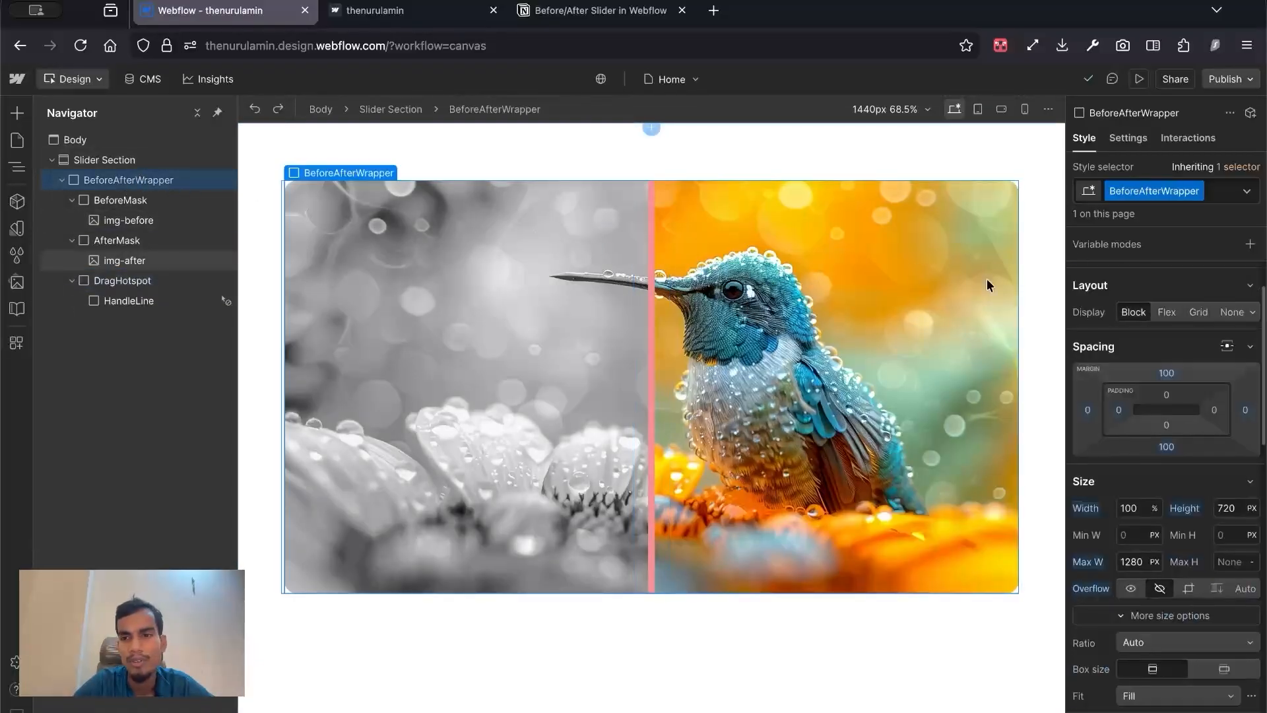
left_click(1128, 137)
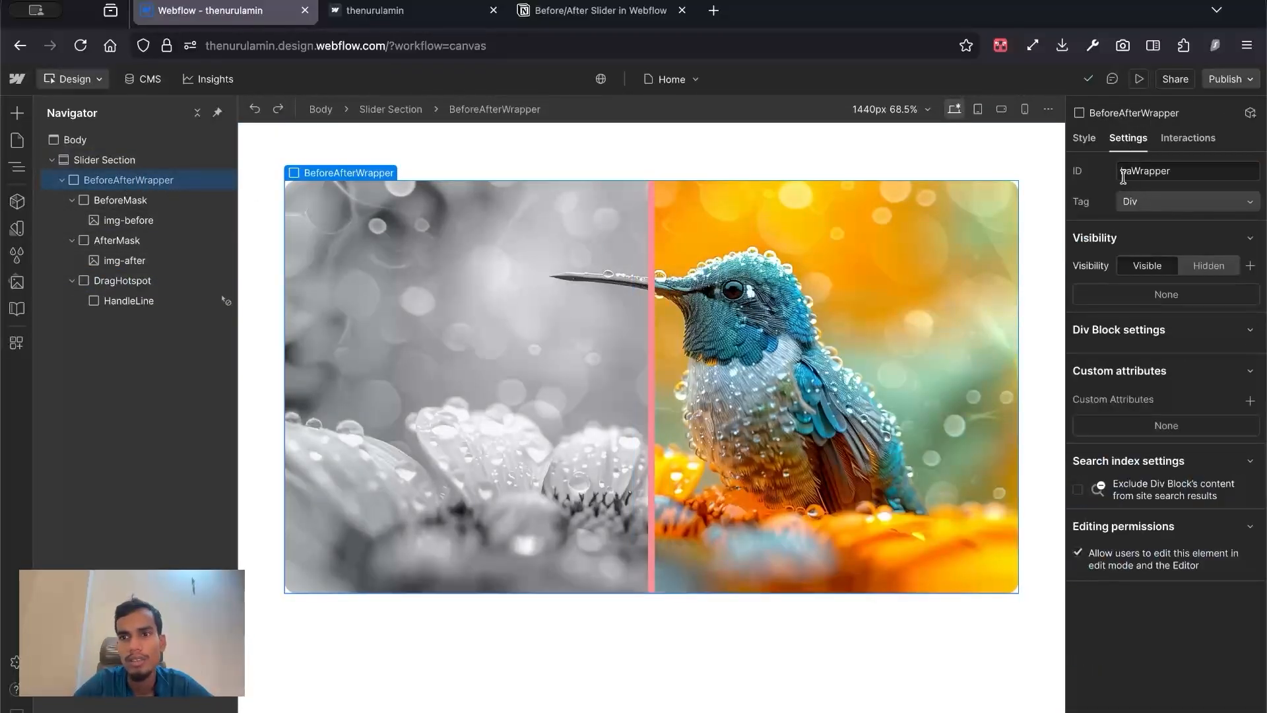
left_click(187, 201)
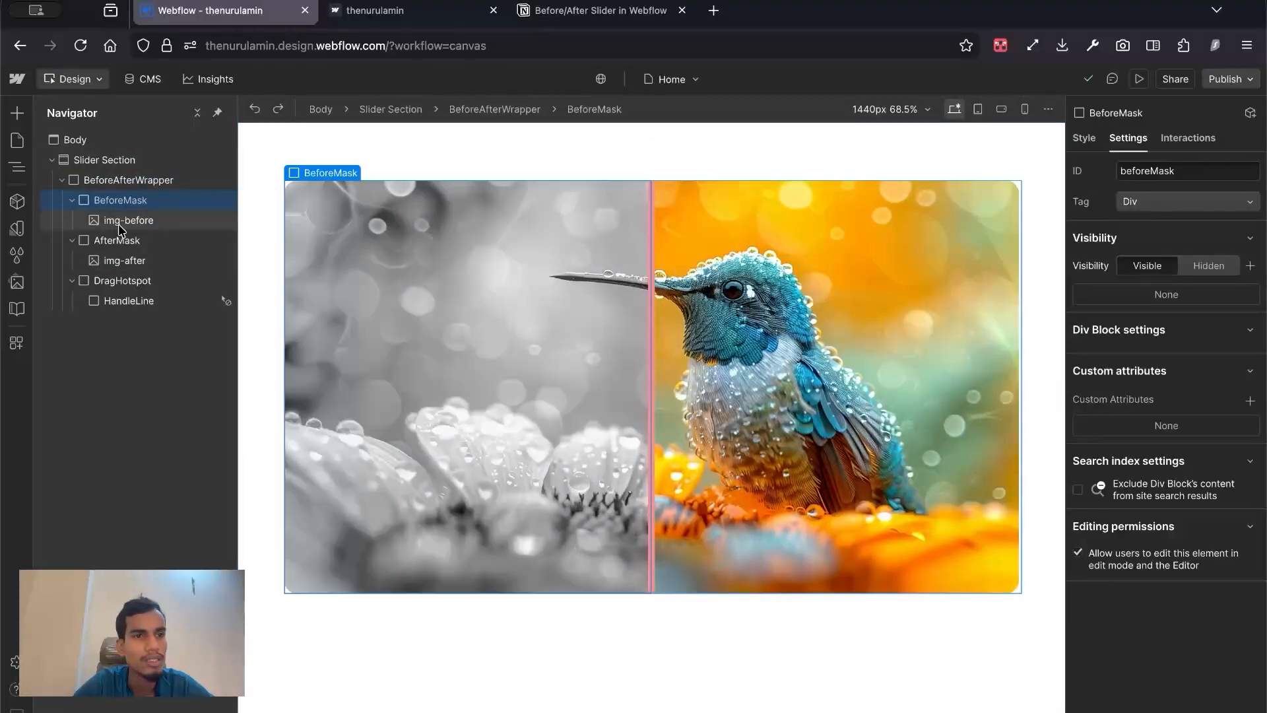
left_click(1021, 212)
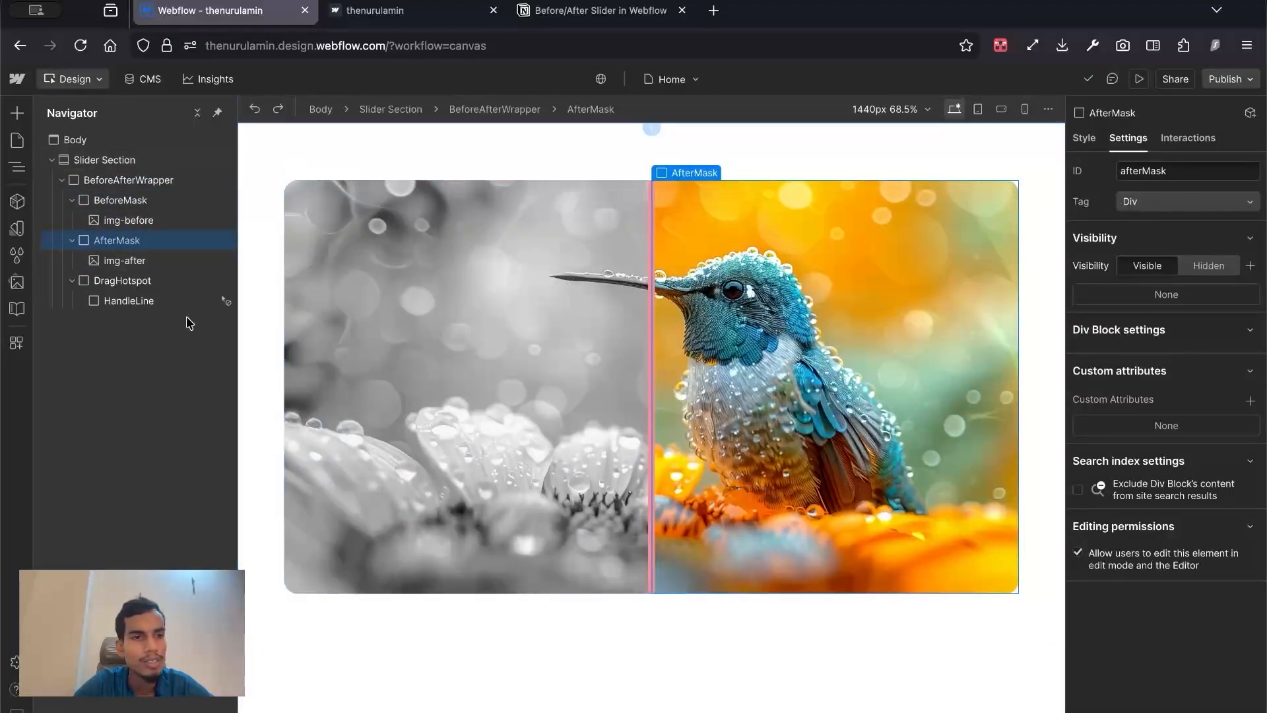
left_click(179, 279)
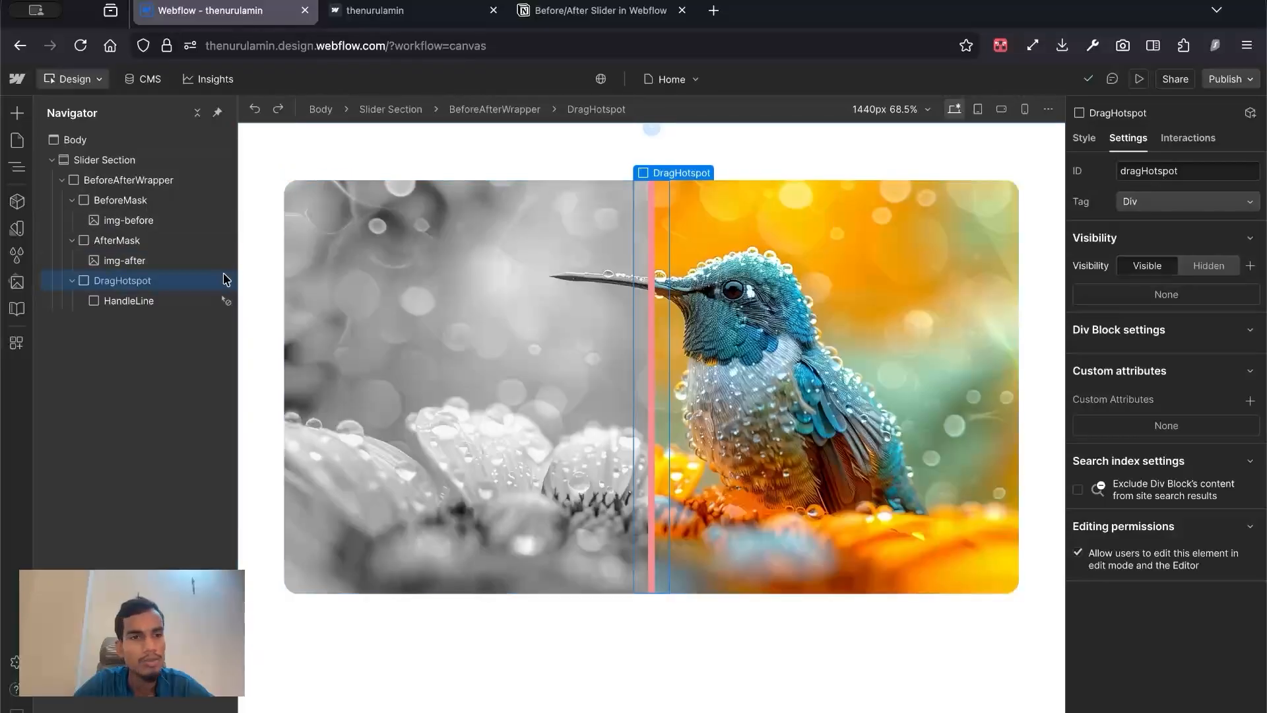
left_click(219, 307)
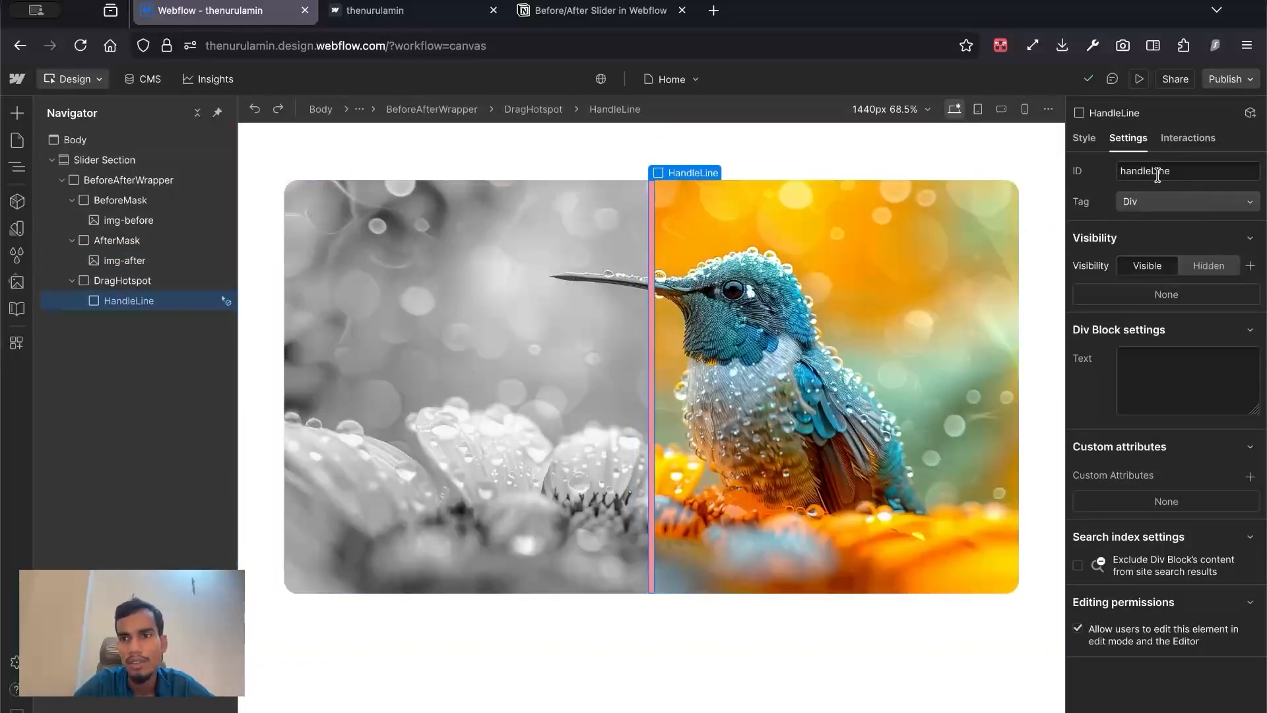
Step: Check the transform, cursor and pointer event styles of HandleLine and the effects of DragHotspot
left_click(1083, 137)
scroll(1176, 454, "down", 10)
scroll(1176, 454, "down", 5)
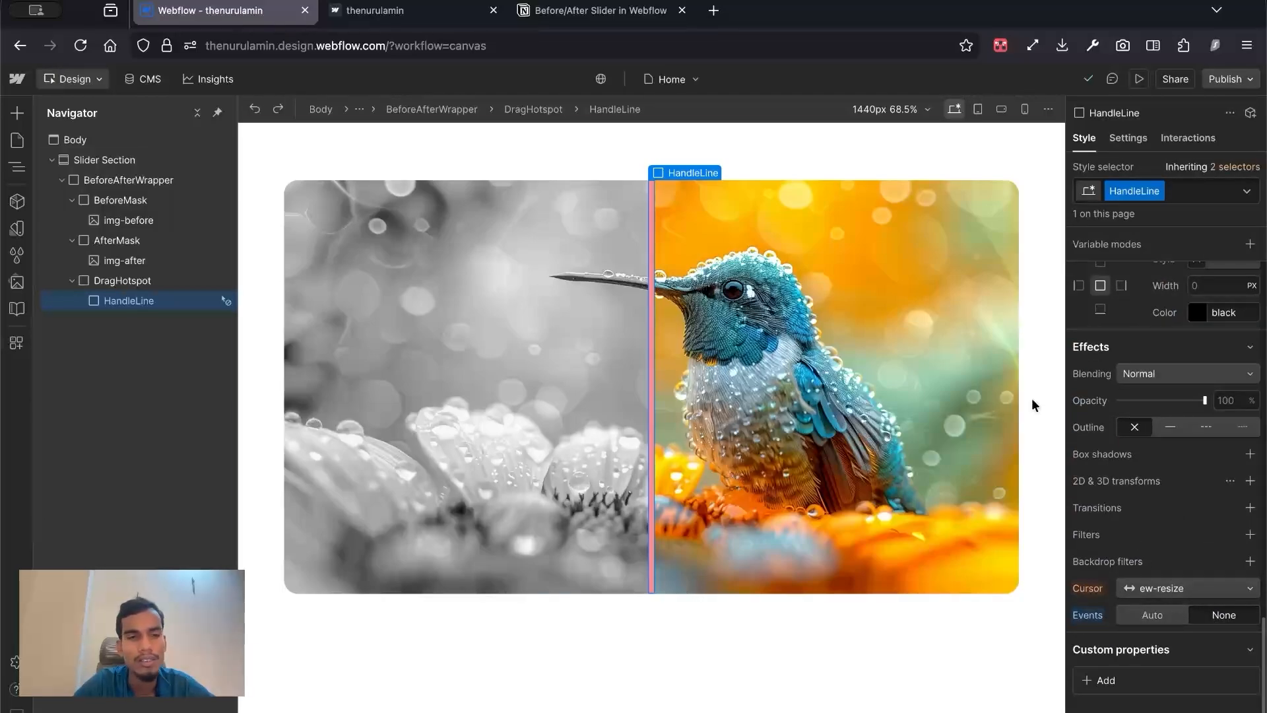
left_click(126, 278)
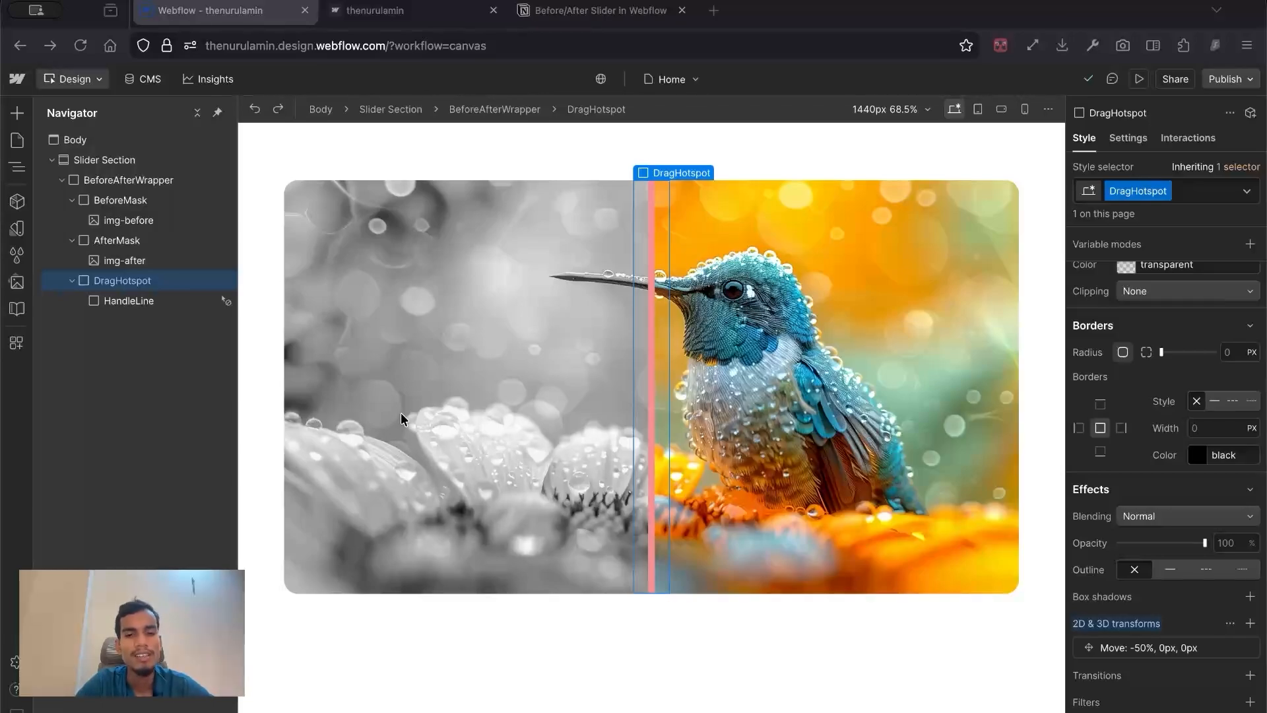
Step: Open the Home page settings and bring up the custom code field for the "Before </body> tag" section
left_click(17, 139)
left_click(201, 206)
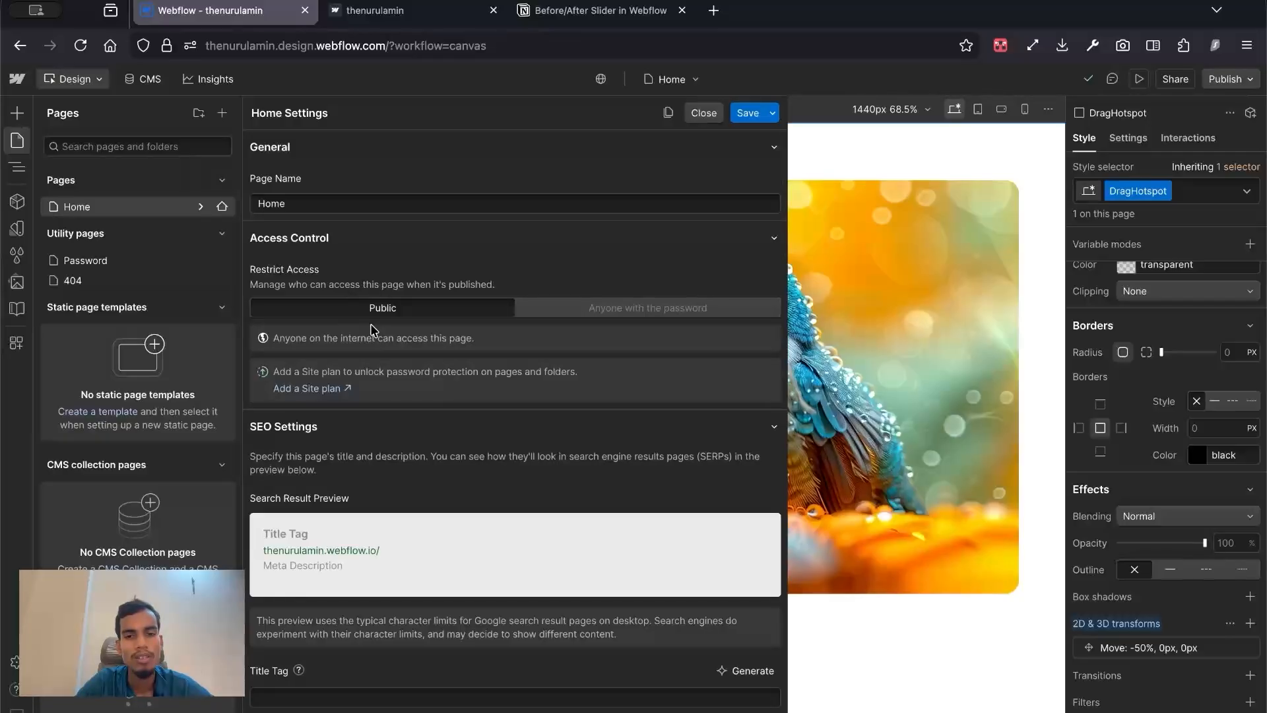
scroll(373, 329, "down", 20)
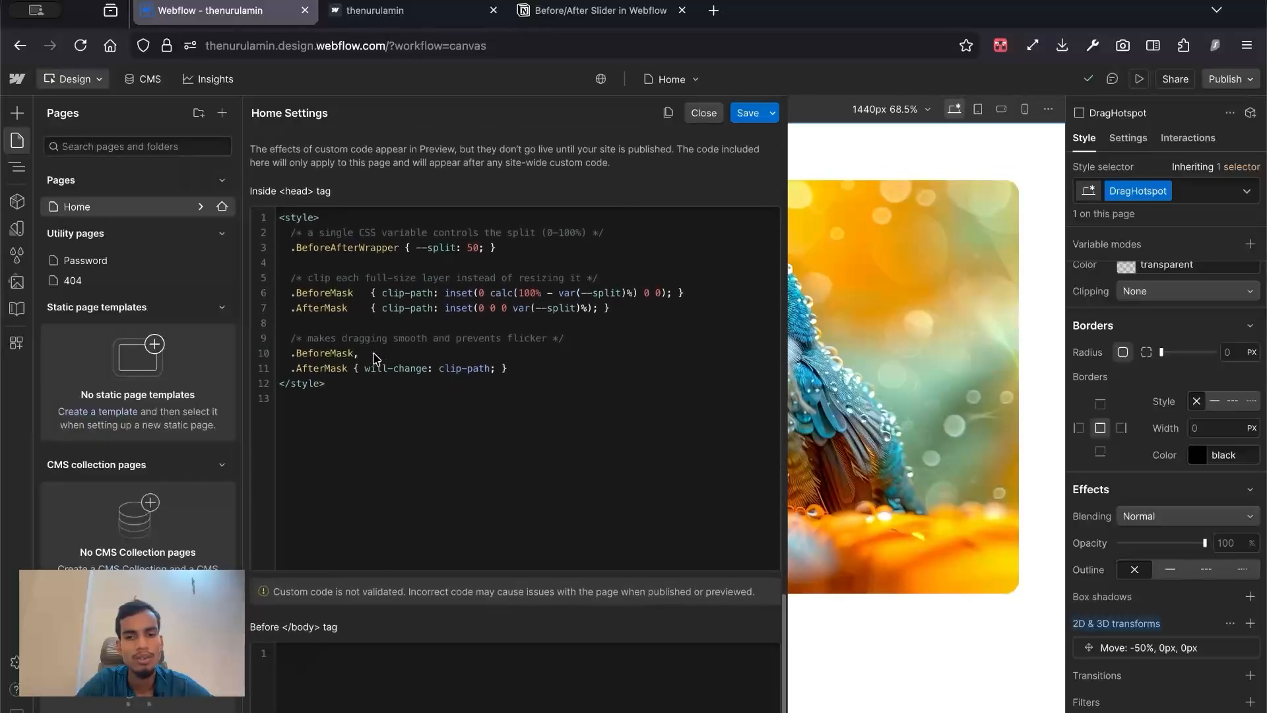
scroll(373, 357, "down", 5)
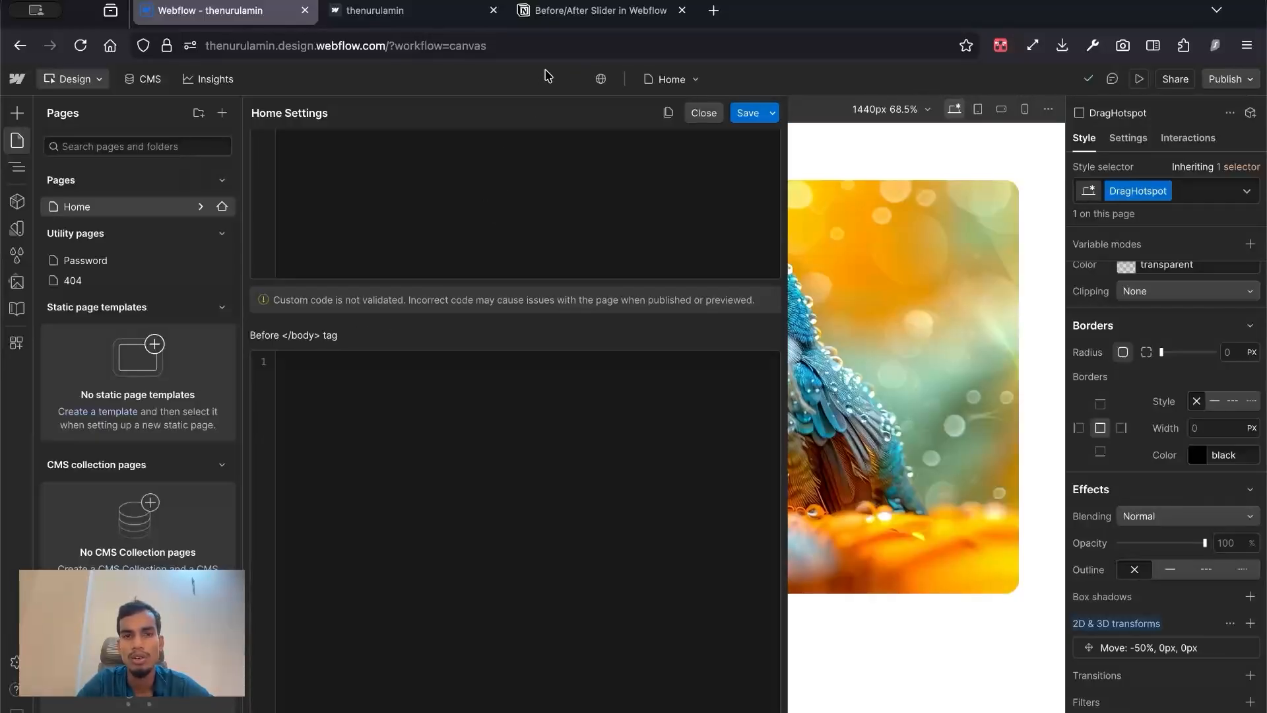
Step: Copy the slider script from the Notion page "Before/After Slider in Webflow", paste it into Webflow's "Before </body> tag" code and save the page settings
left_click(584, 11)
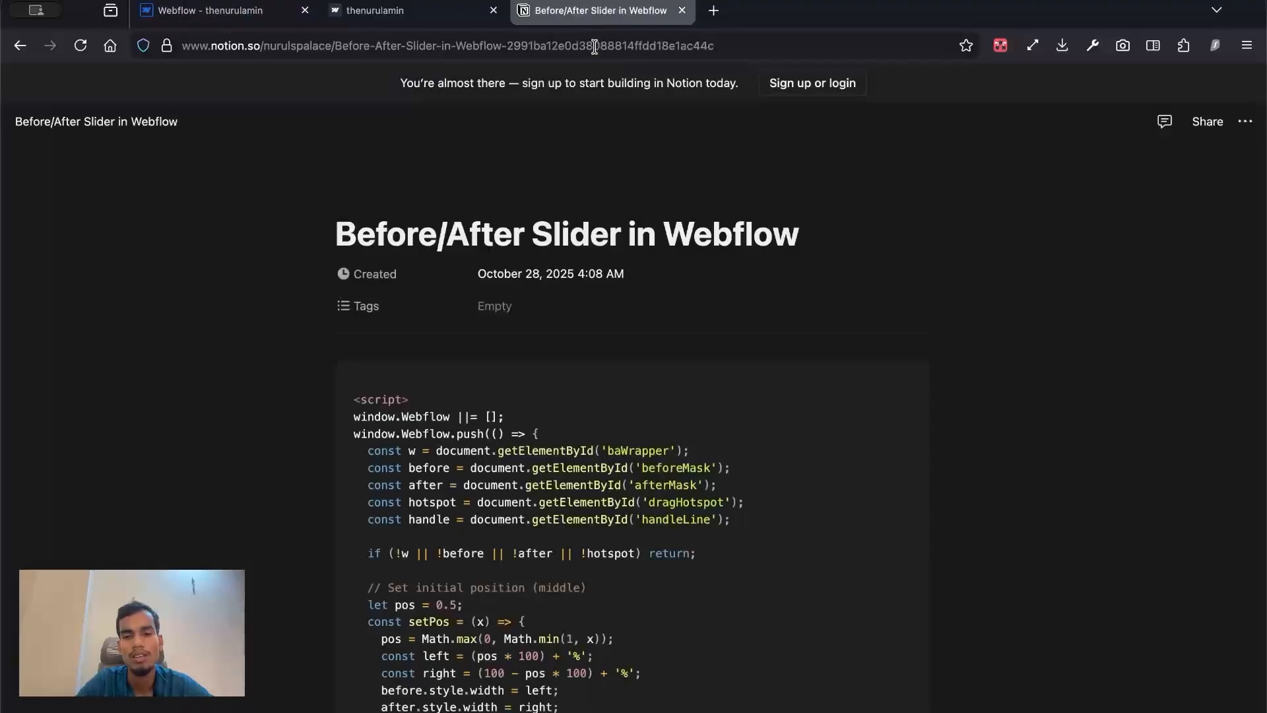
scroll(789, 354, "down", 1)
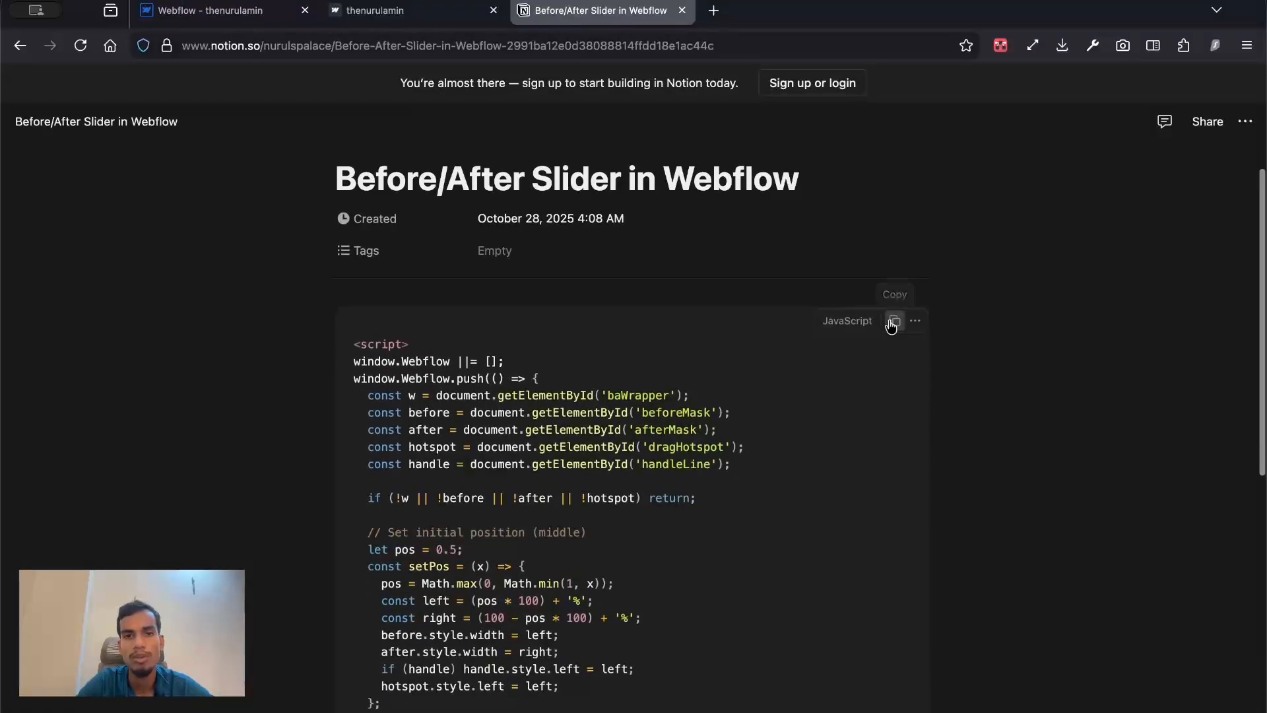
left_click(213, 16)
left_click(320, 391)
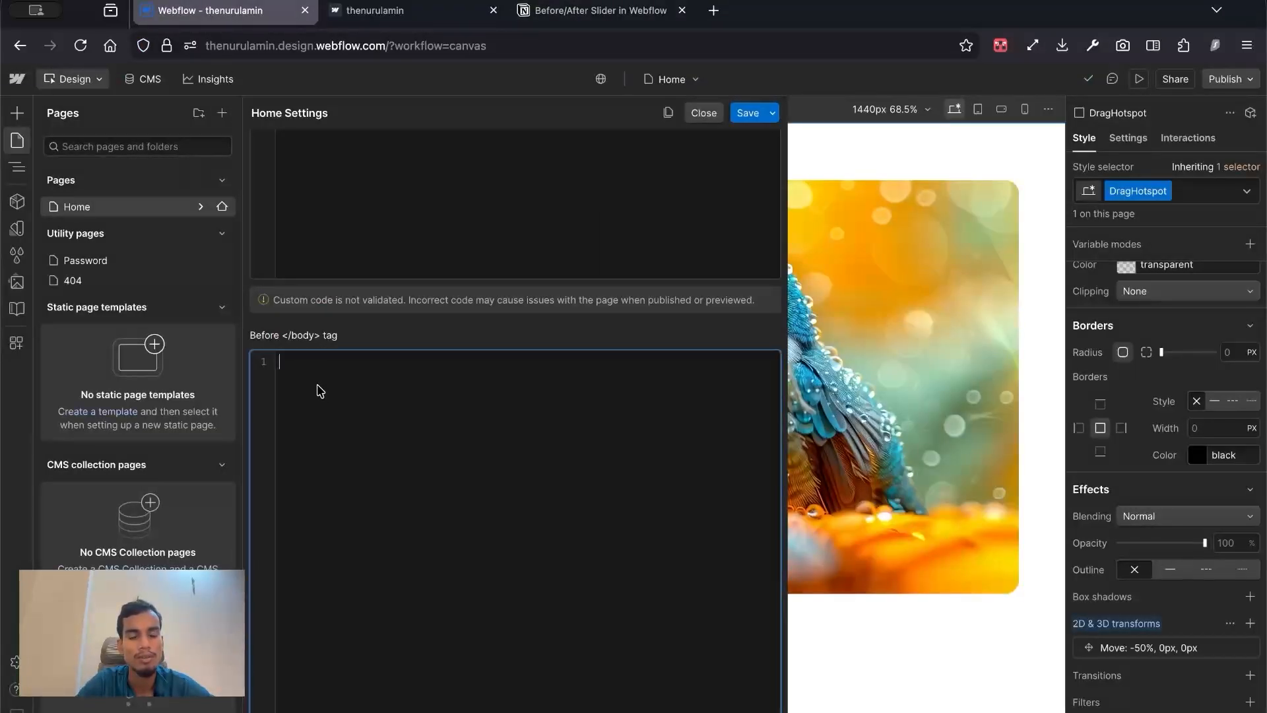
key("ctrl+v")
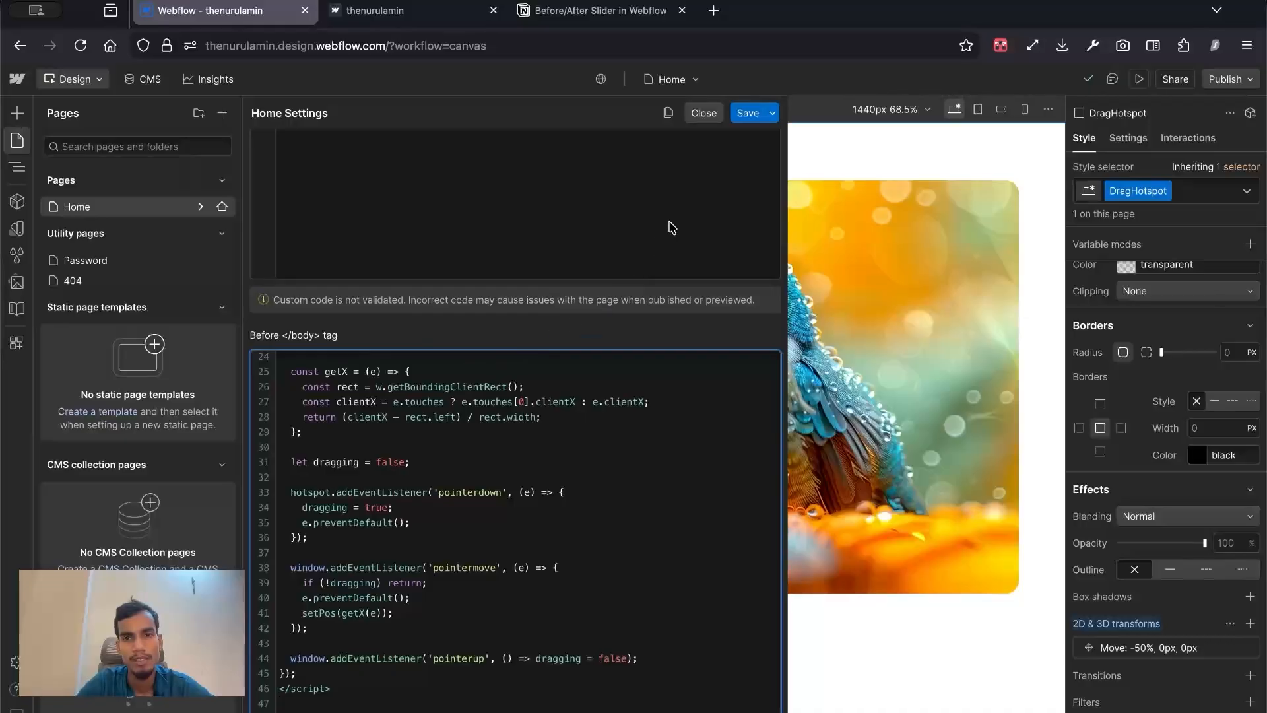
left_click(746, 114)
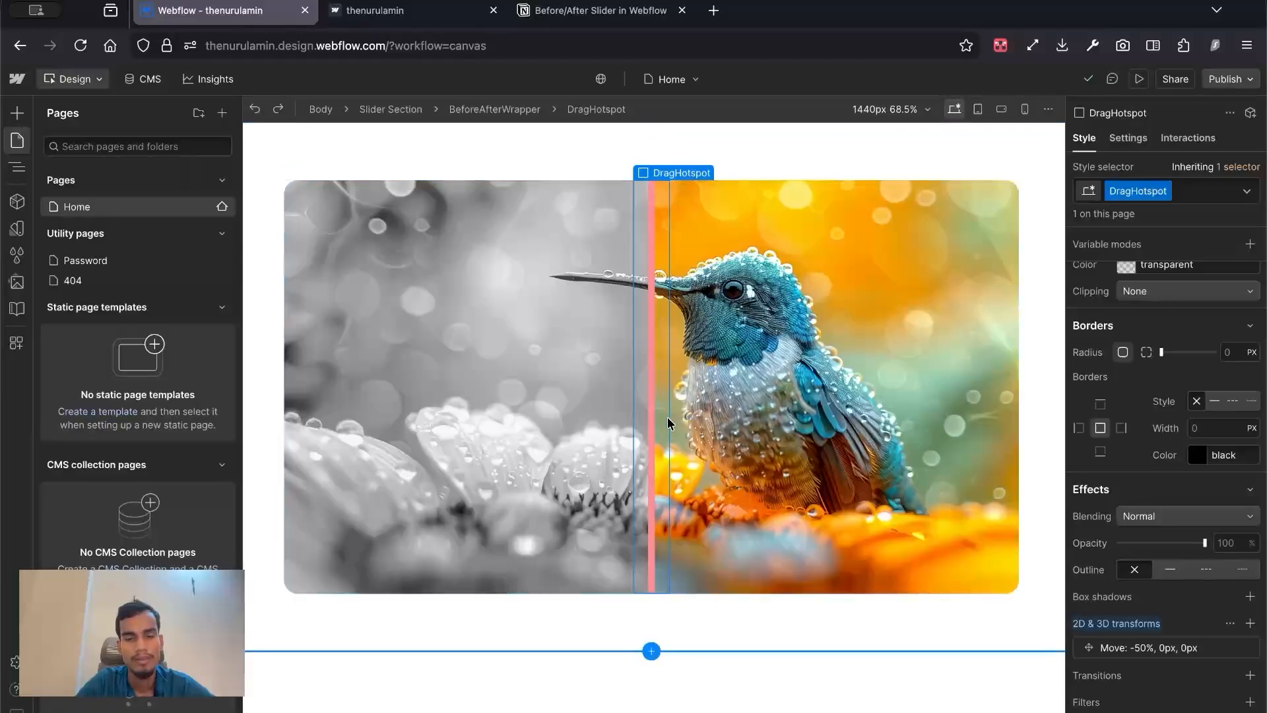
Step: Publish the site to the selected webflow.io staging domain
left_click(219, 685)
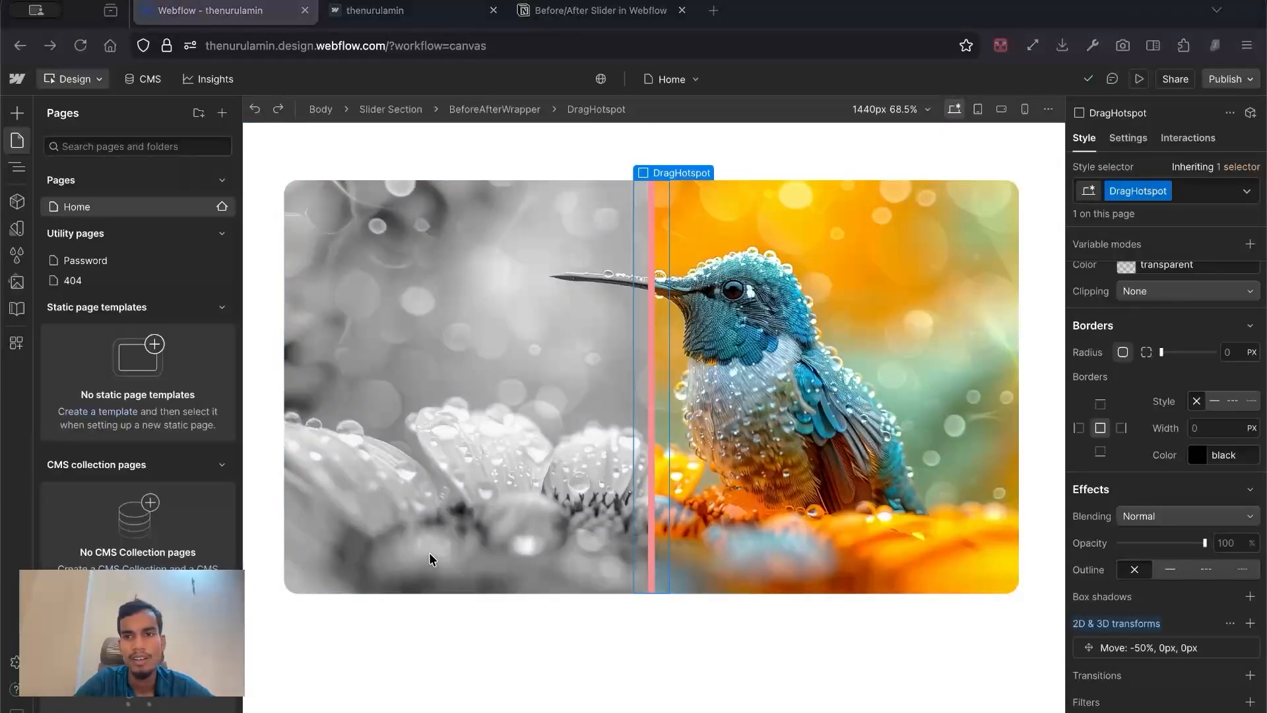
left_click(1222, 79)
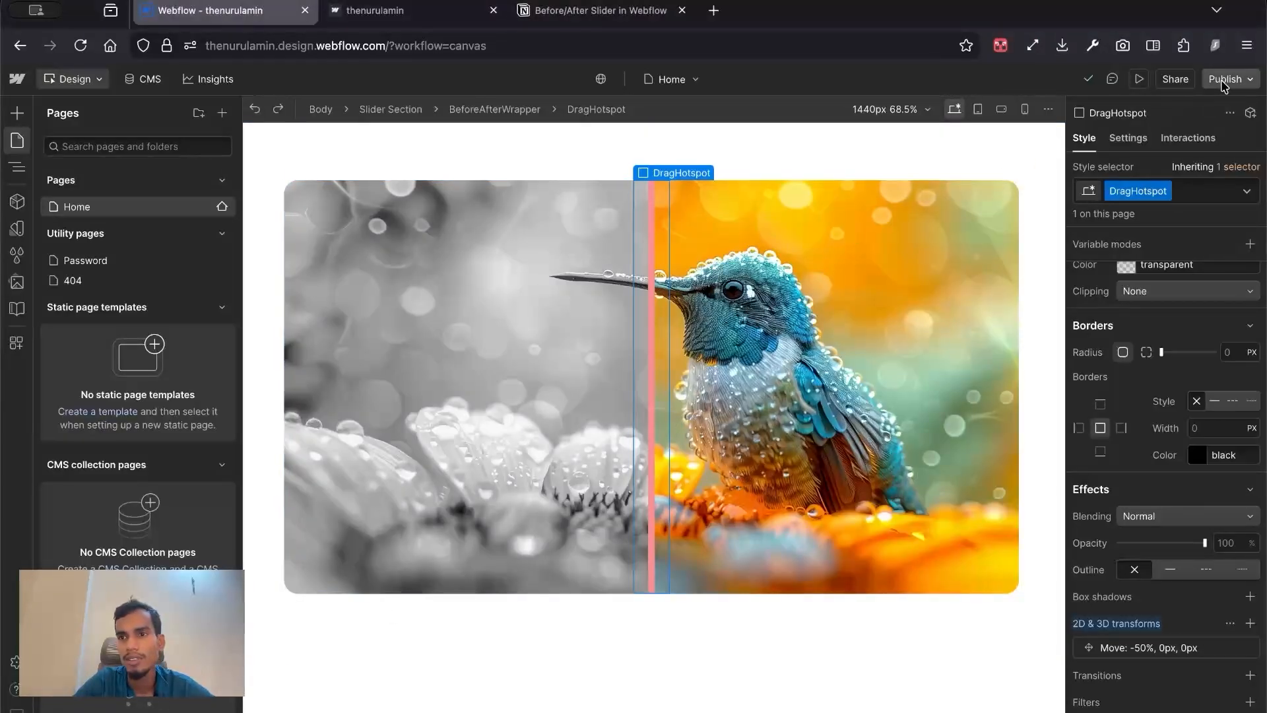
left_click(1129, 343)
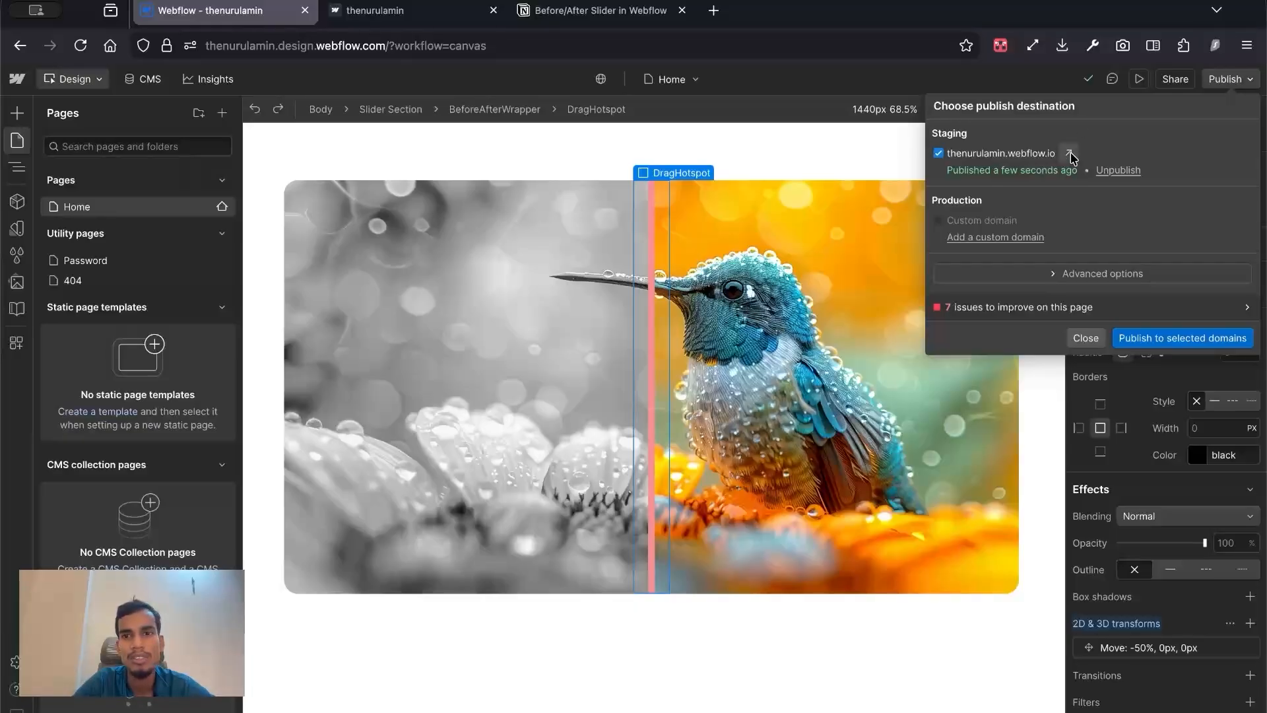
Step: Open the published staging site, close the duplicate browser tab and test the before/after slider by moving its handle
left_click(1070, 153)
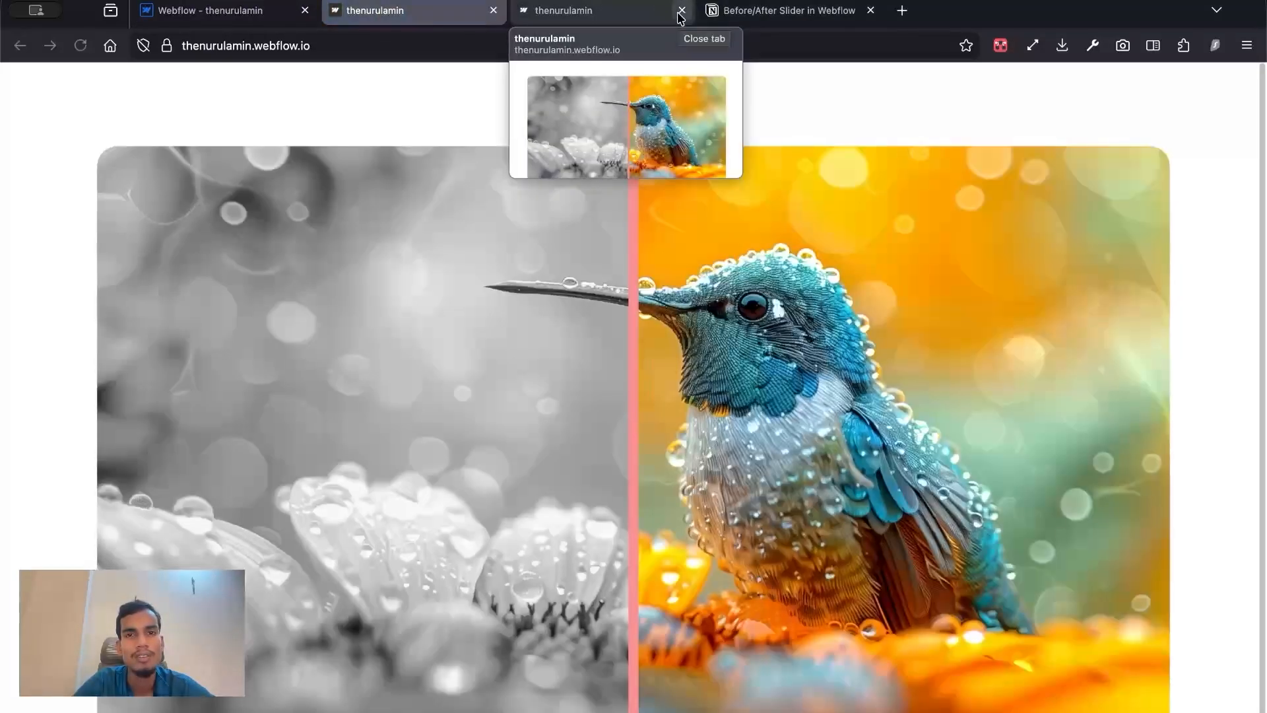
left_click(681, 11)
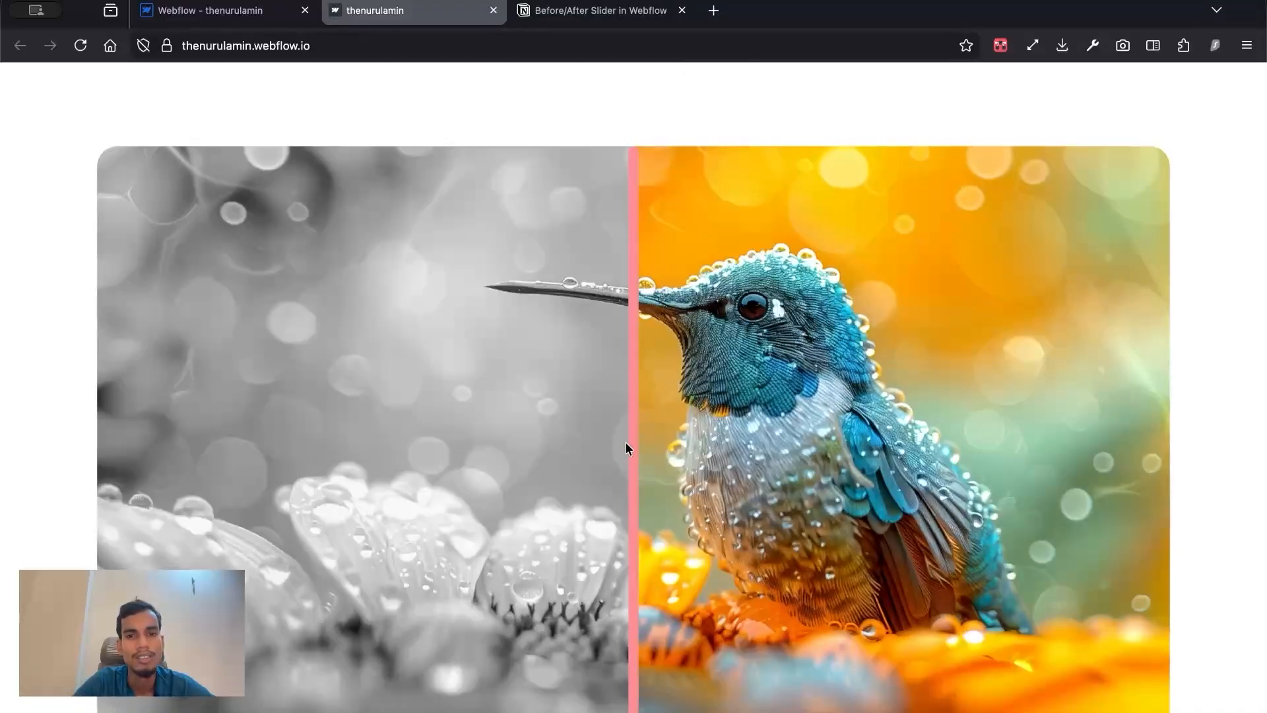
left_click_drag(637, 346, 631, 314)
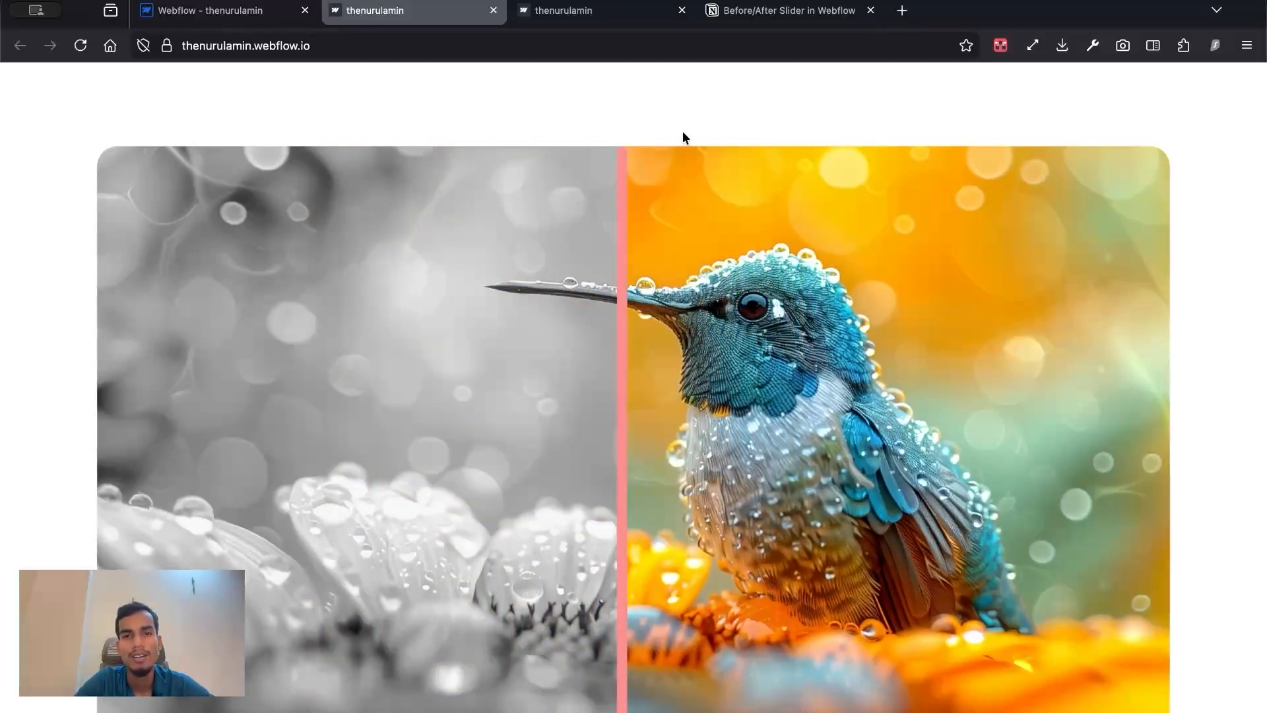
Step: Inspect the live page in responsive design mode and enlarge the viewport to about 444 × 717 to examine the slider's mobile layout
right_click(664, 130)
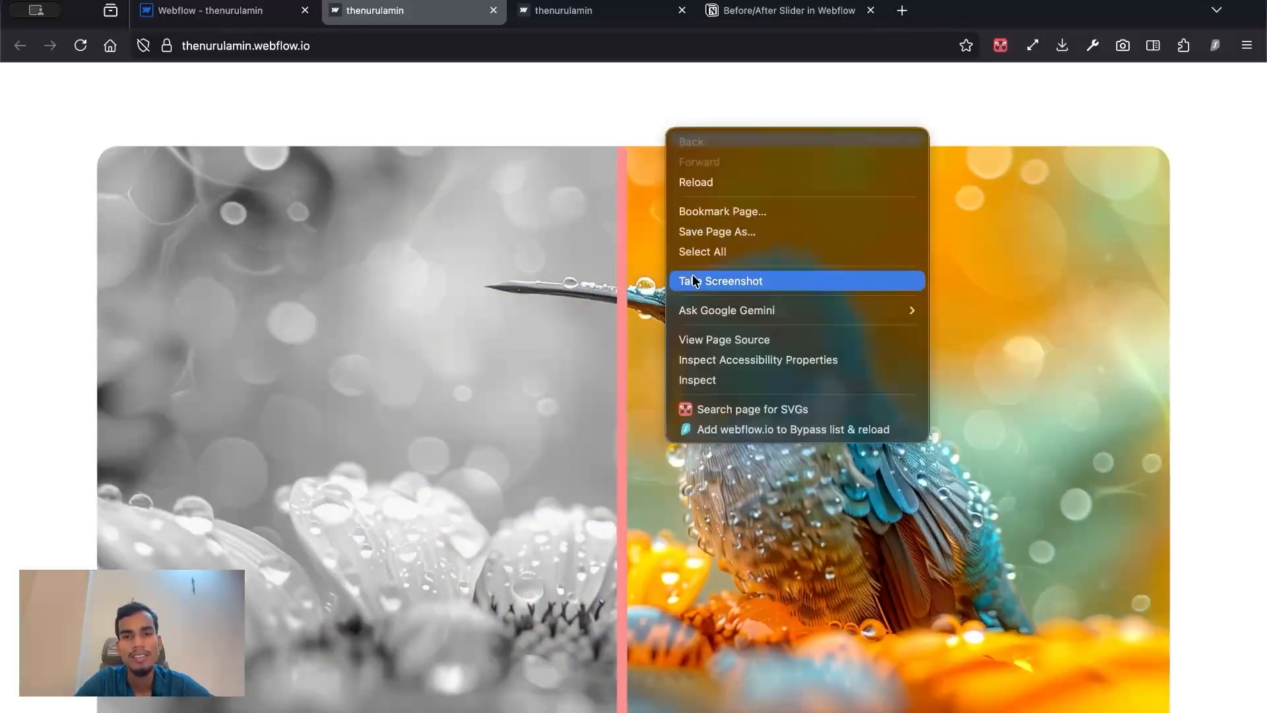
left_click(714, 380)
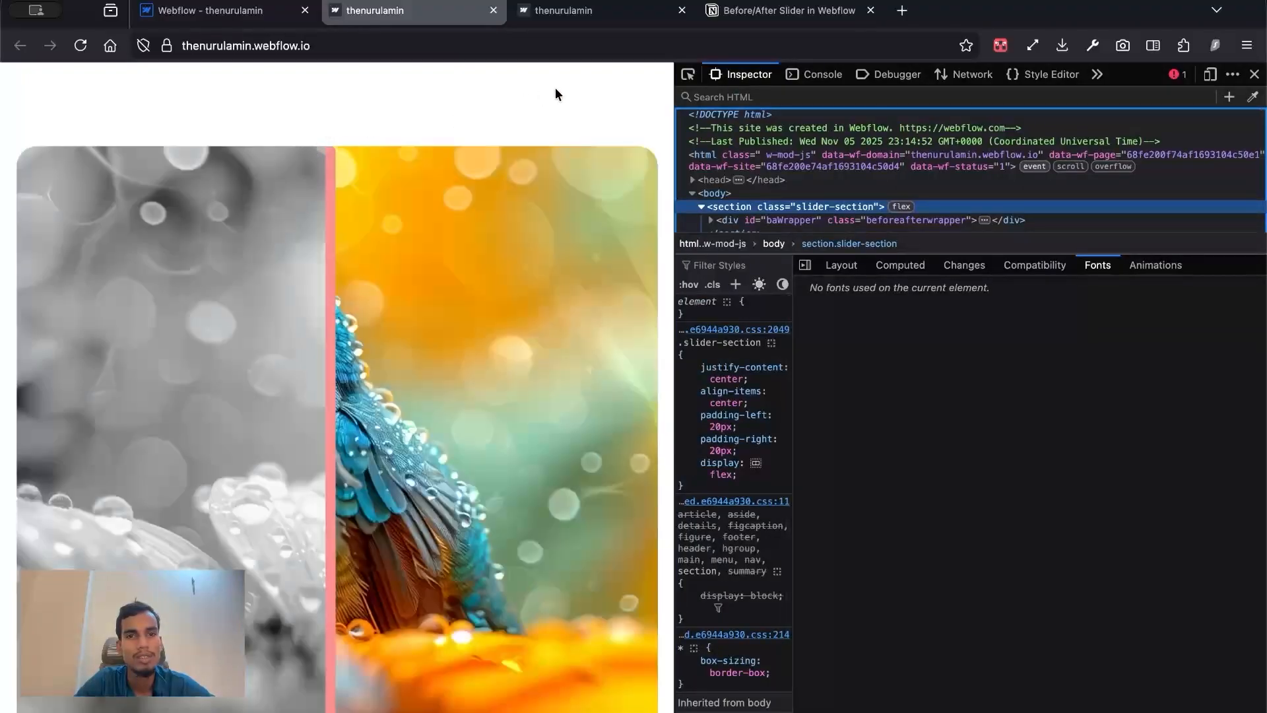
left_click(1209, 76)
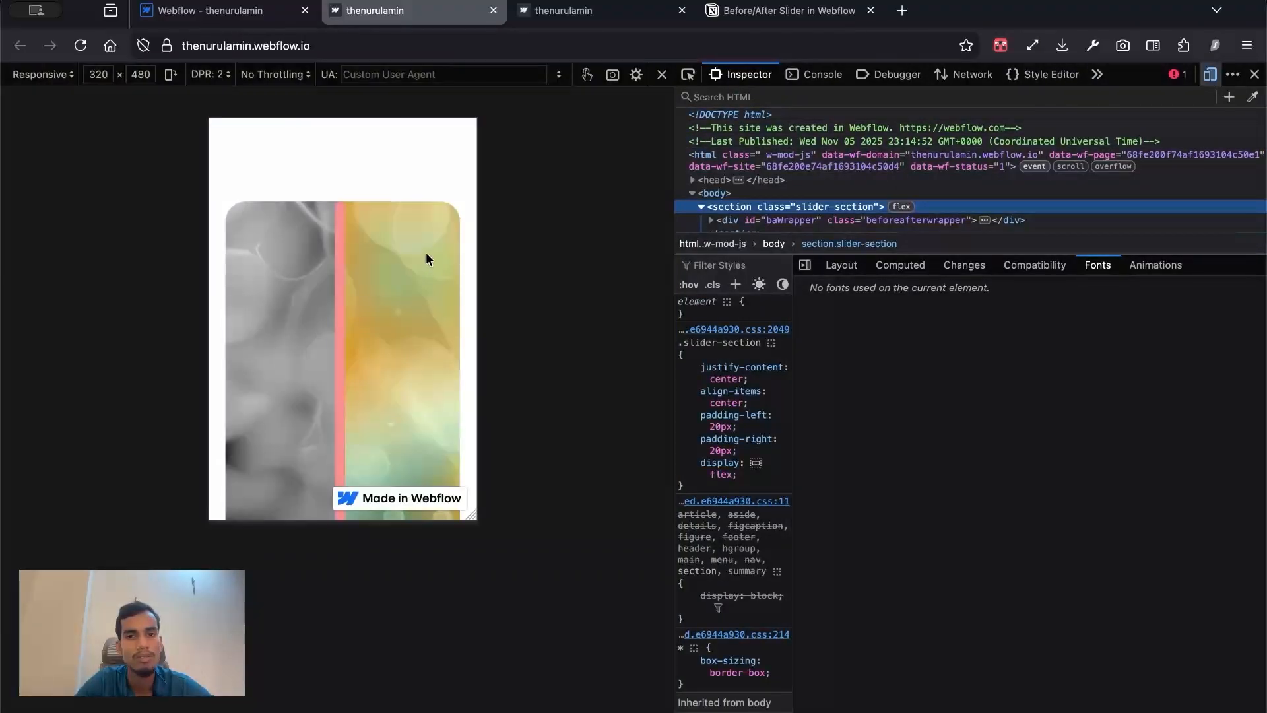
scroll(387, 269, "down", 3)
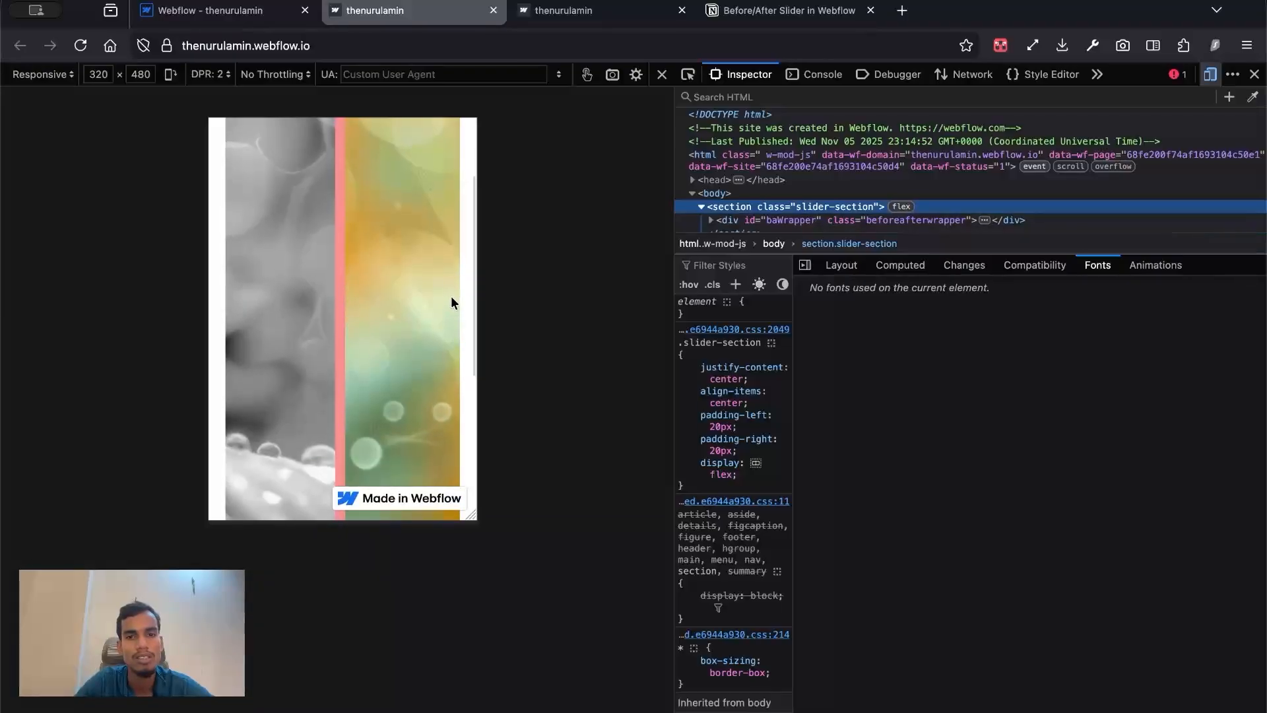
scroll(451, 302, "up", 1)
left_click_drag(464, 518, 512, 677)
scroll(426, 397, "up", 3)
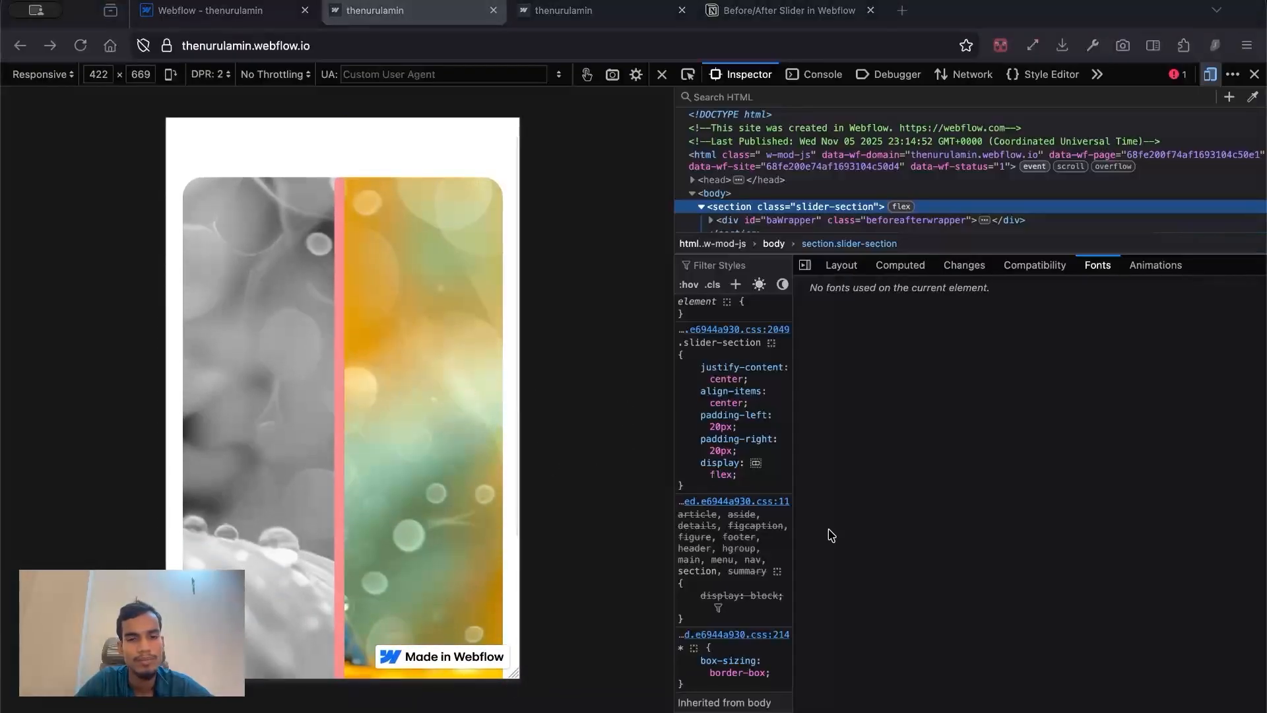
left_click_drag(513, 675, 528, 712)
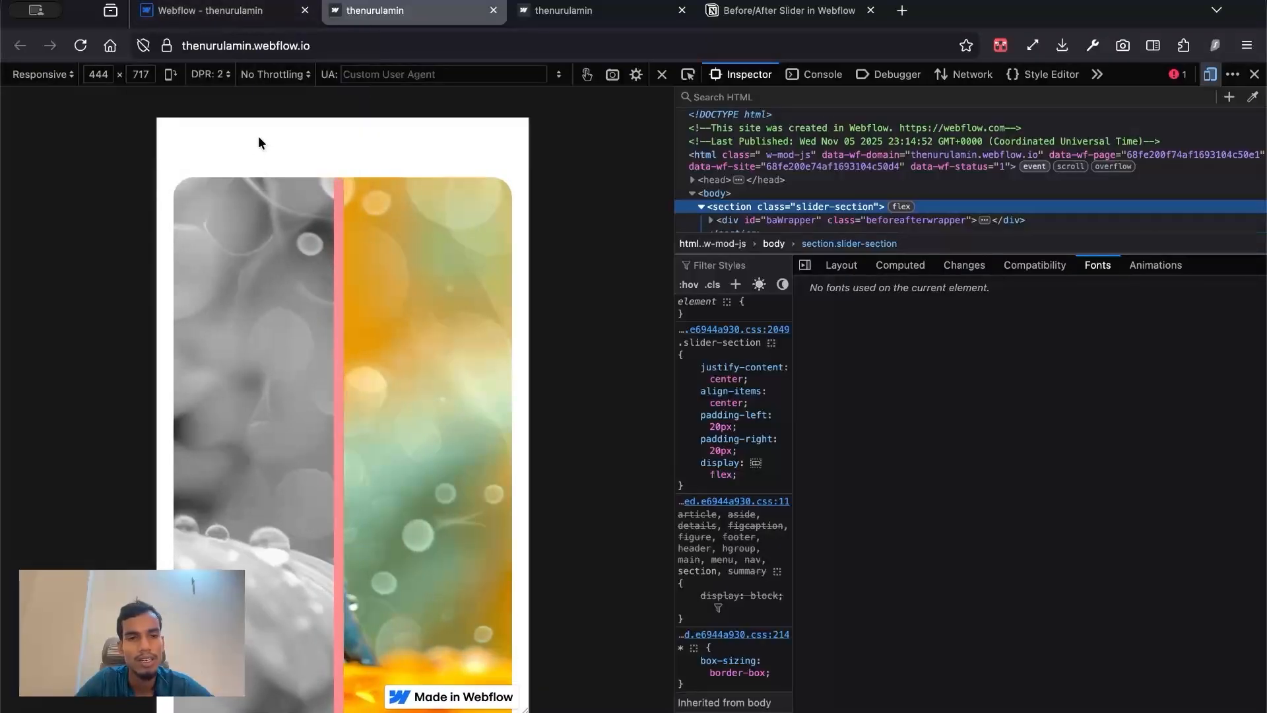
Step: Switch back to the Webflow designer and set BeforeAfterWrapper's height to 300 px at the Mobile (P) breakpoint
left_click(218, 11)
left_click(1086, 337)
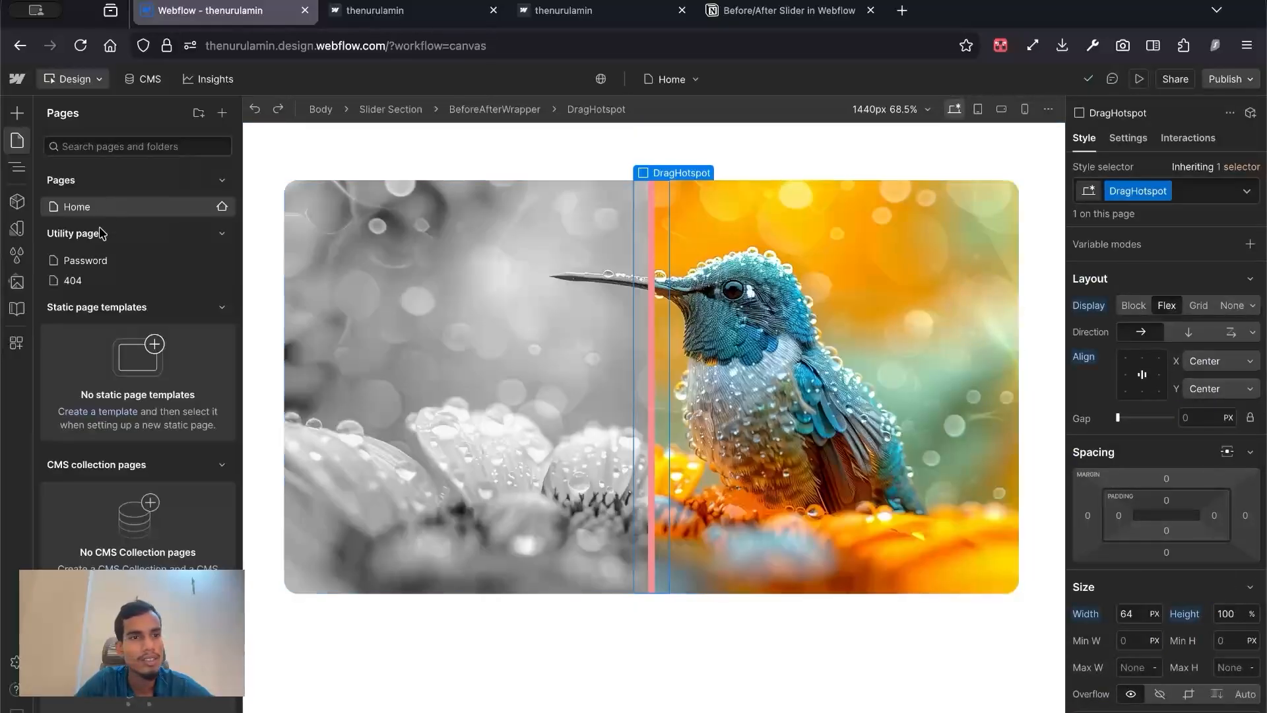
left_click(17, 166)
left_click(129, 183)
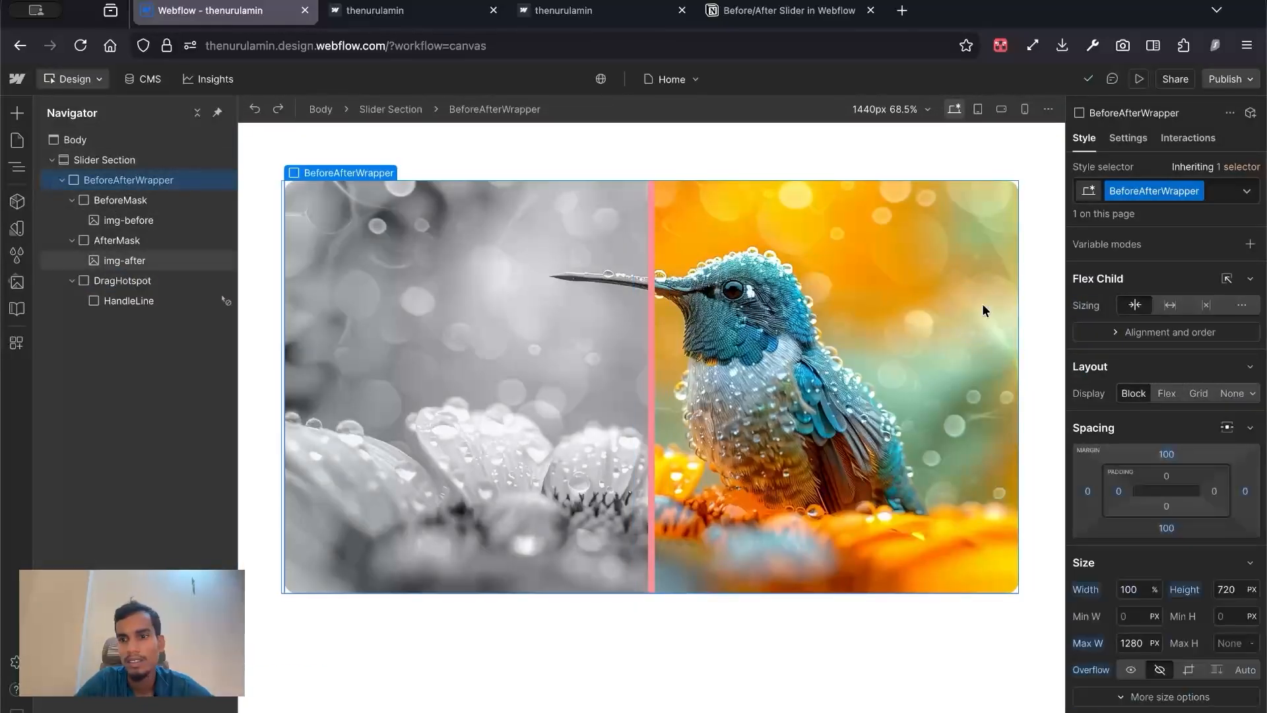
left_click(1024, 109)
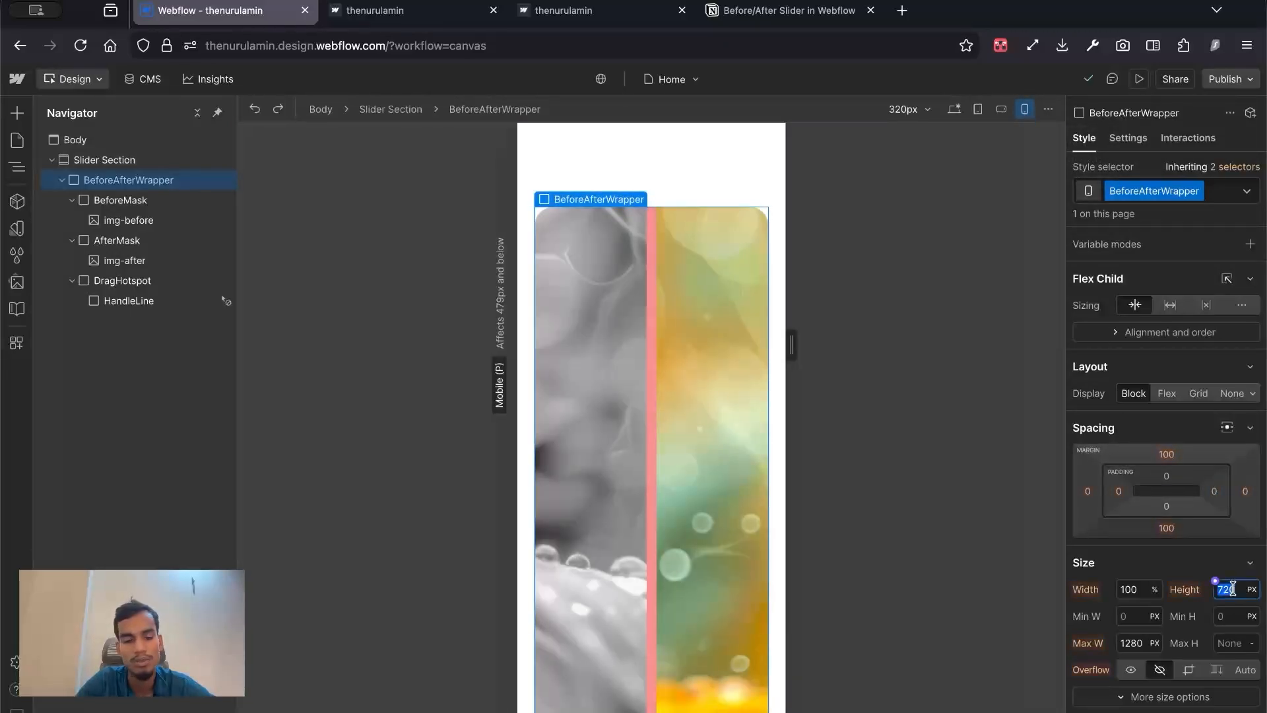
key("Return")
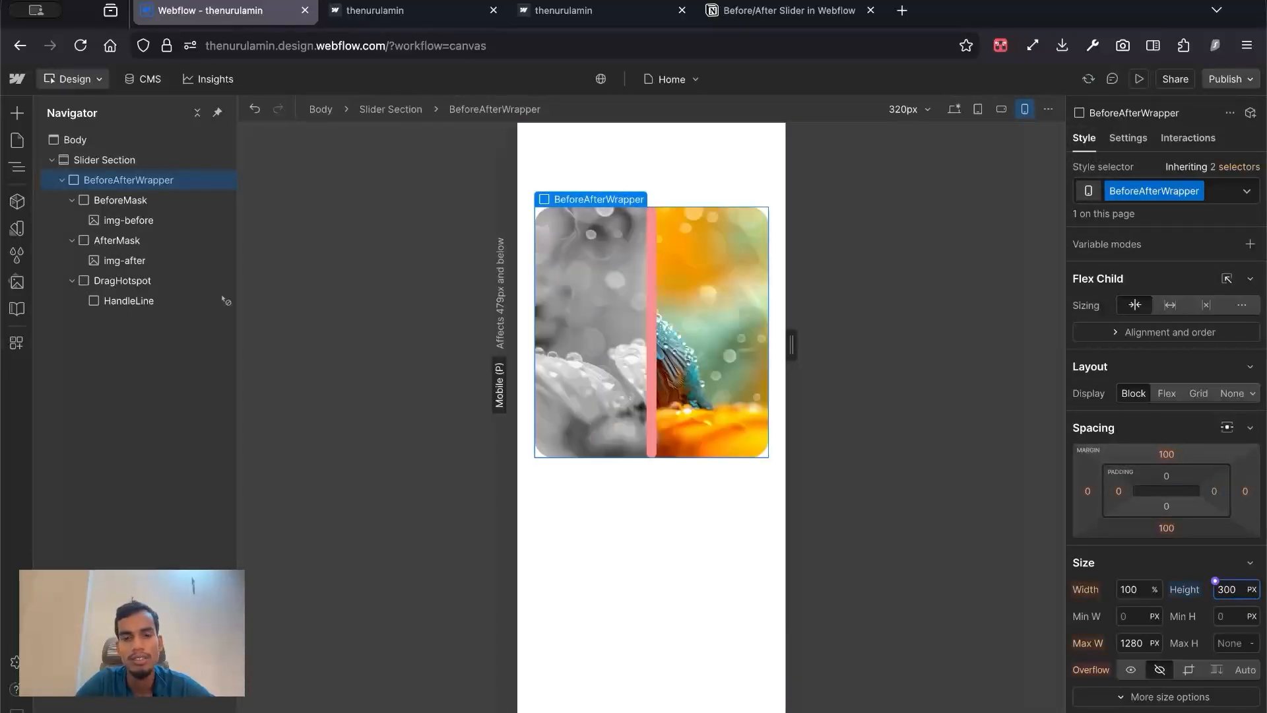
Step: Republish the site to the webflow.io staging domain and reload the live page in its browser tab
left_click(1226, 78)
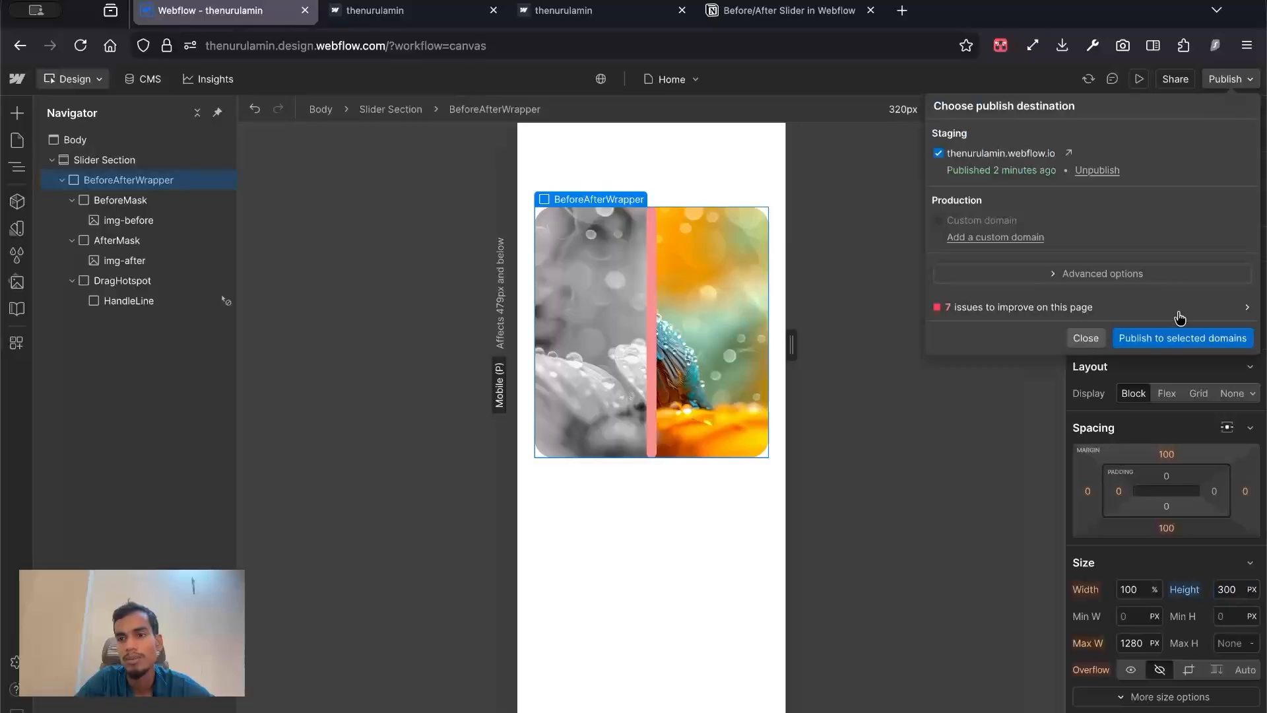
left_click(1132, 336)
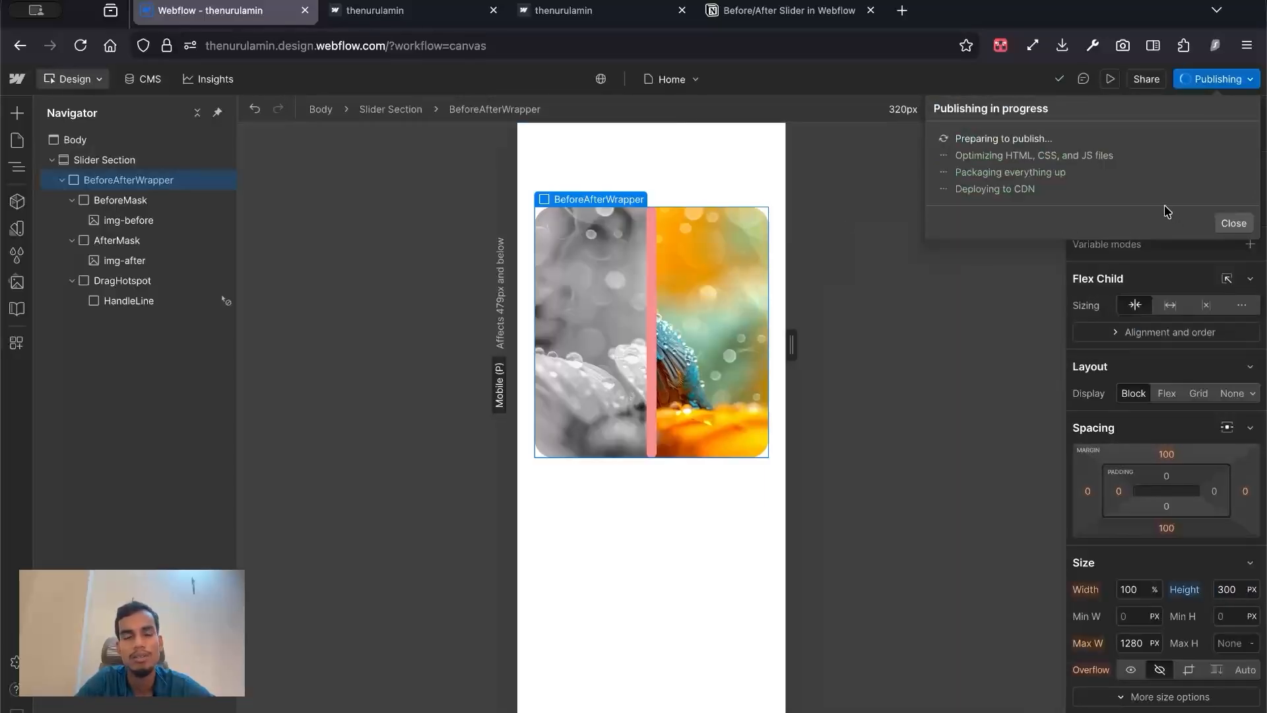
left_click(375, 11)
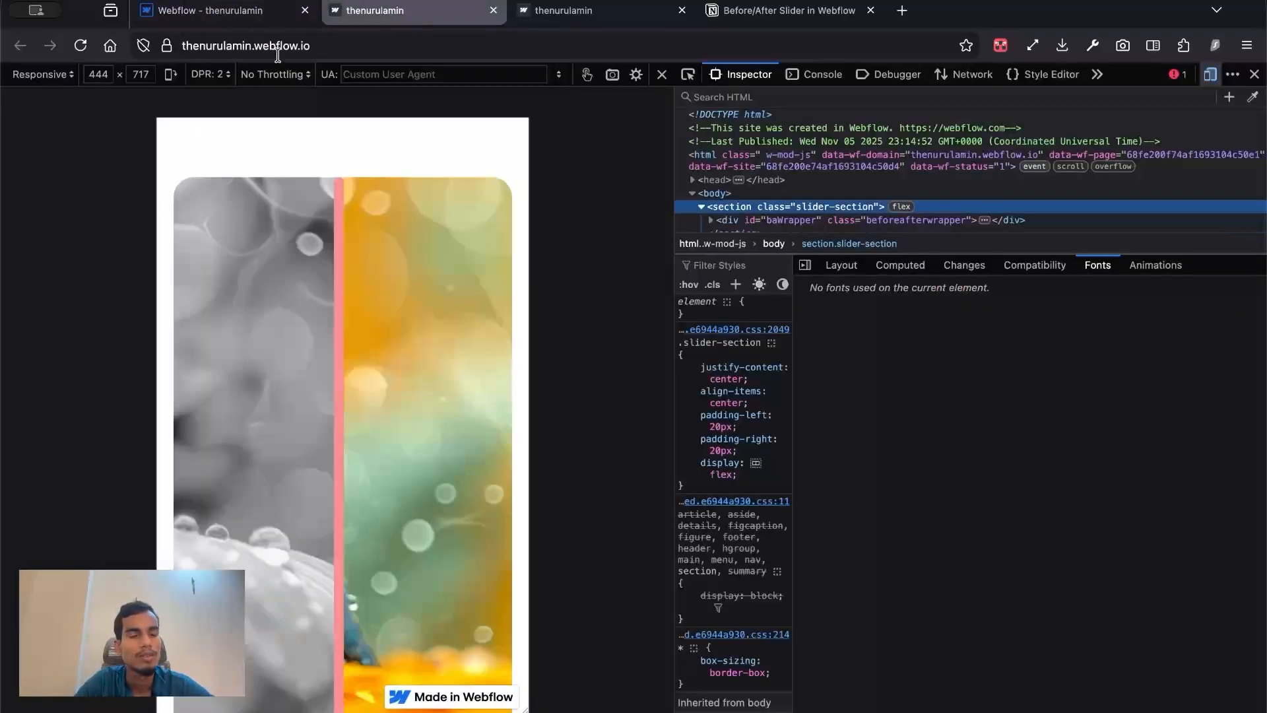
left_click(86, 53)
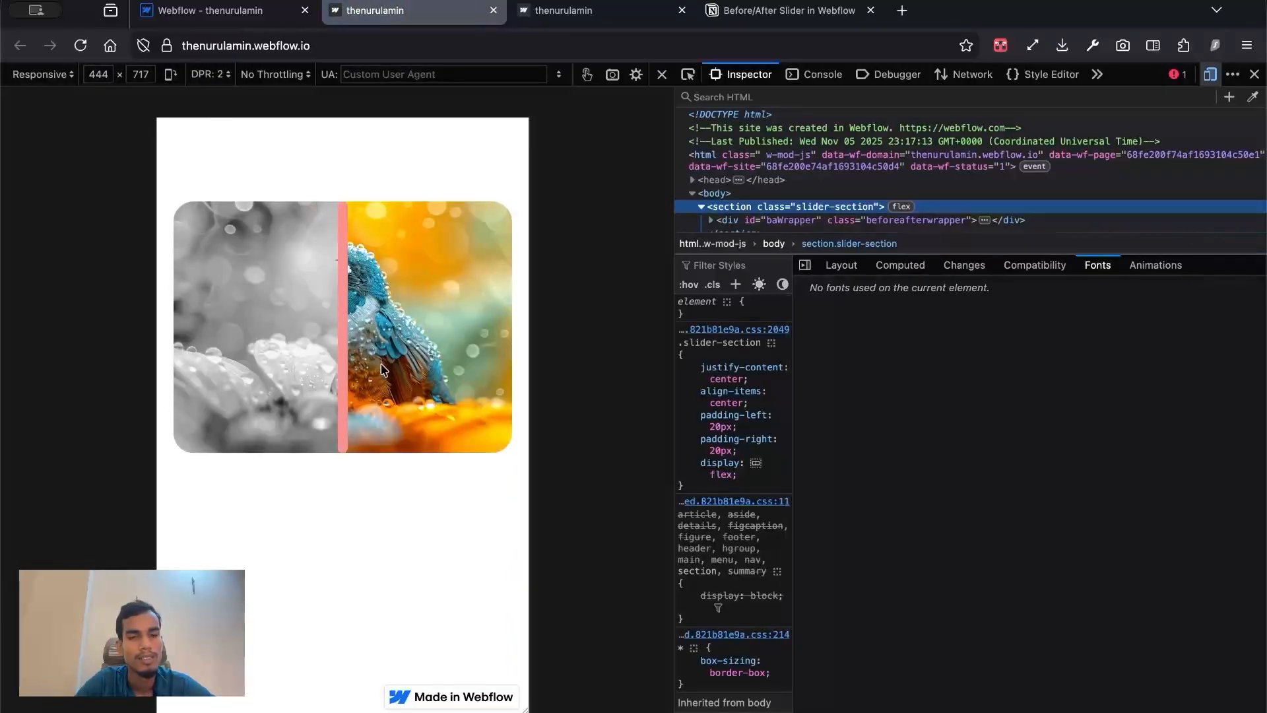
Step: Check the slider at a viewport of about 372 × 722 and as iPhone 11 Pro Max iOS 14.6, moving its handle
left_click_drag(522, 711, 499, 712)
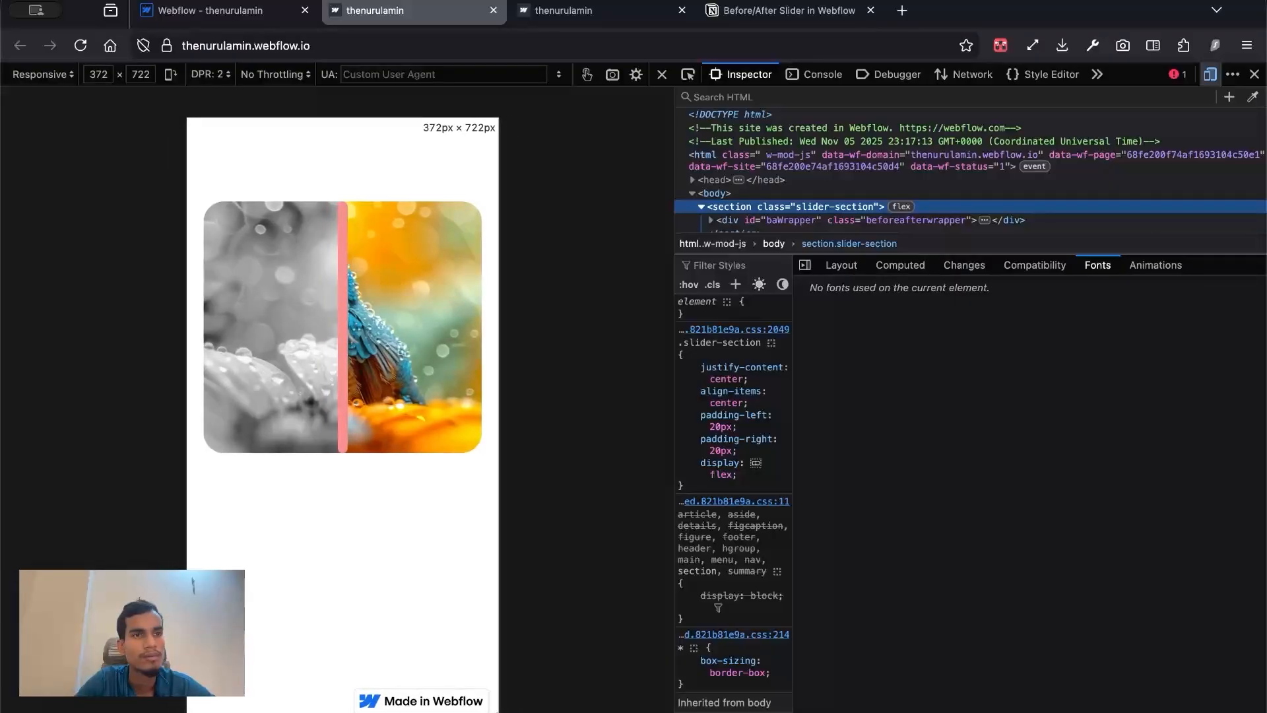
left_click(41, 74)
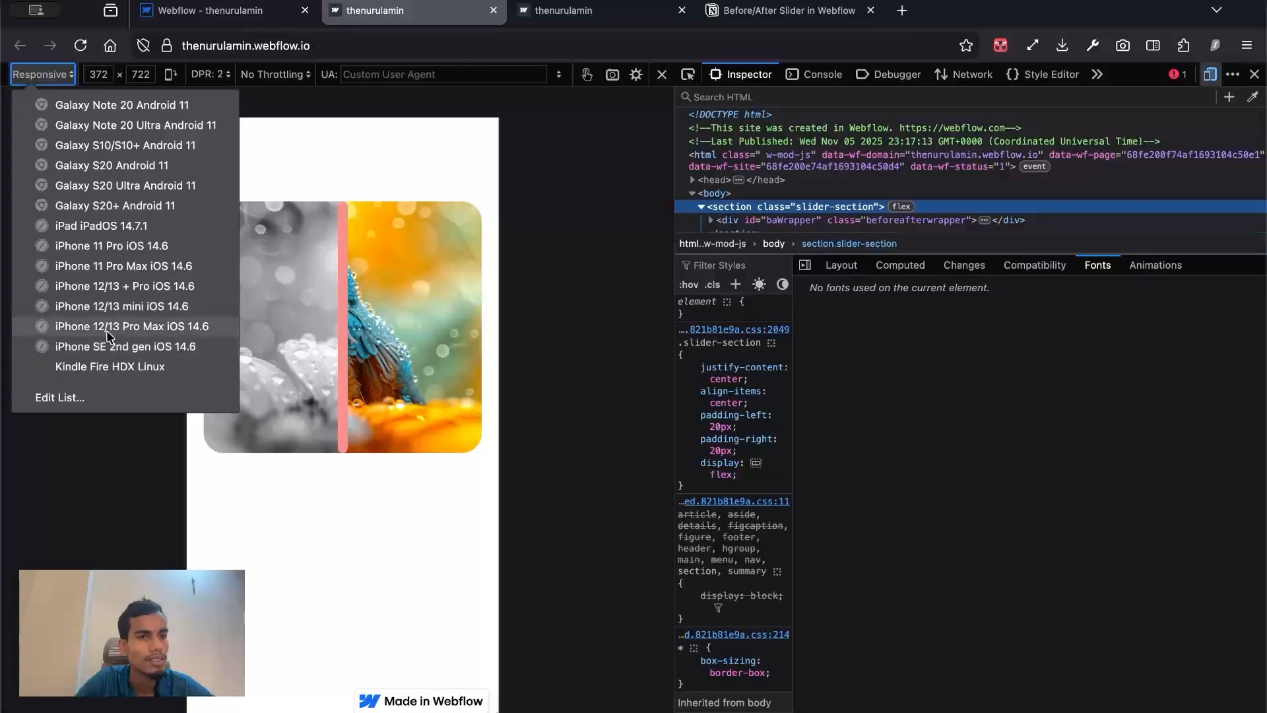
left_click(106, 266)
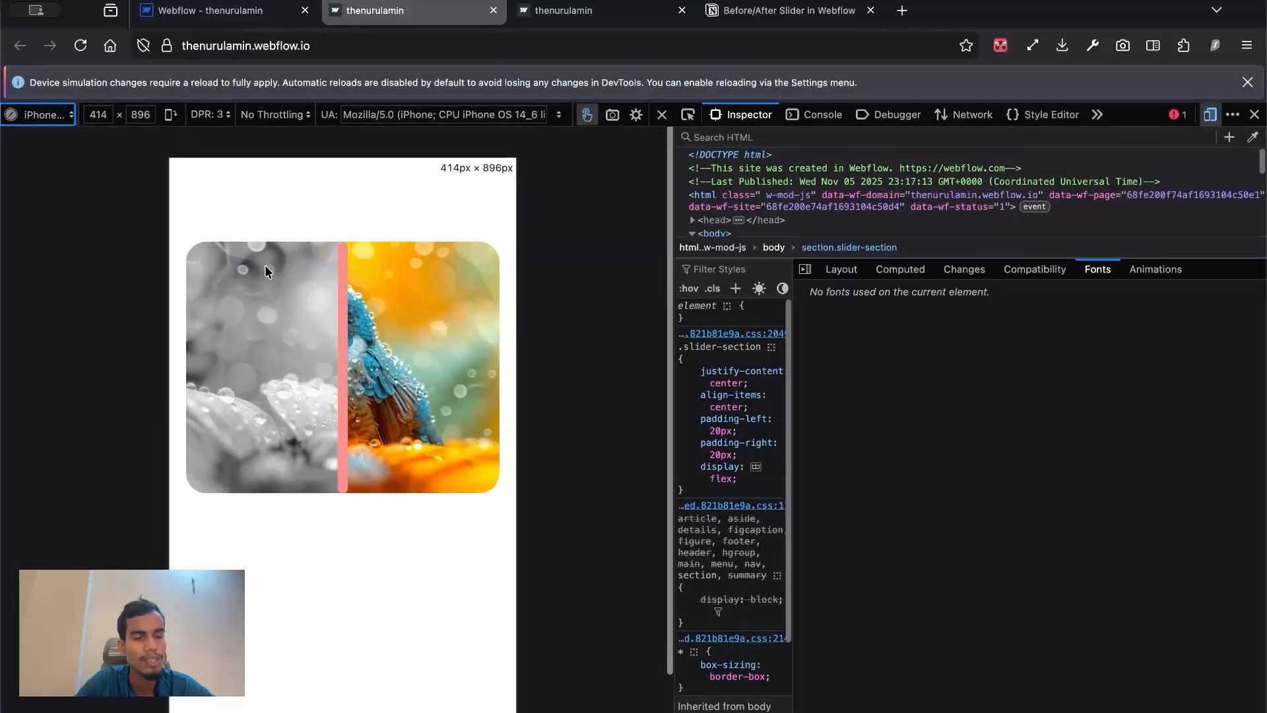
mouse_move(343, 346)
left_mouse_down()
mouse_move(375, 330)
mouse_move(271, 350)
mouse_move(376, 346)
mouse_move(268, 350)
mouse_move(355, 355)
mouse_move(334, 356)
left_mouse_up()
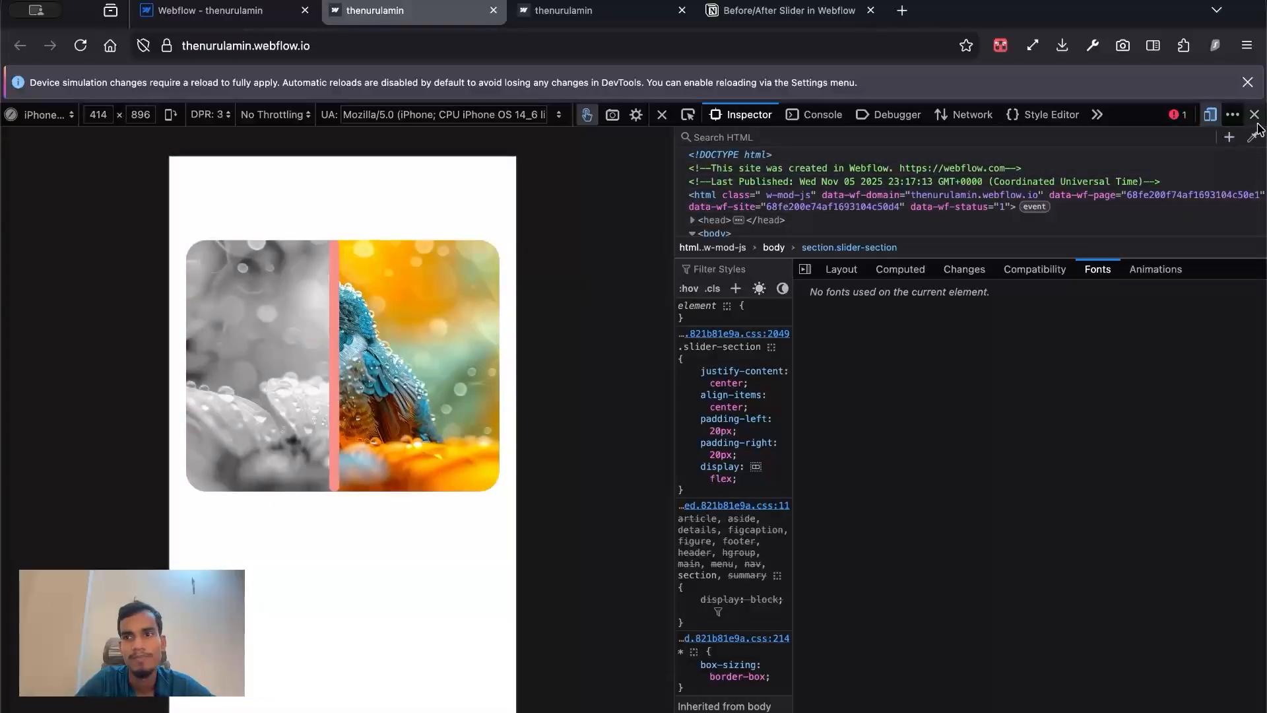
Step: Close the developer tools and the device simulation, and test the slider handle on the full-width live page
left_click(1255, 115)
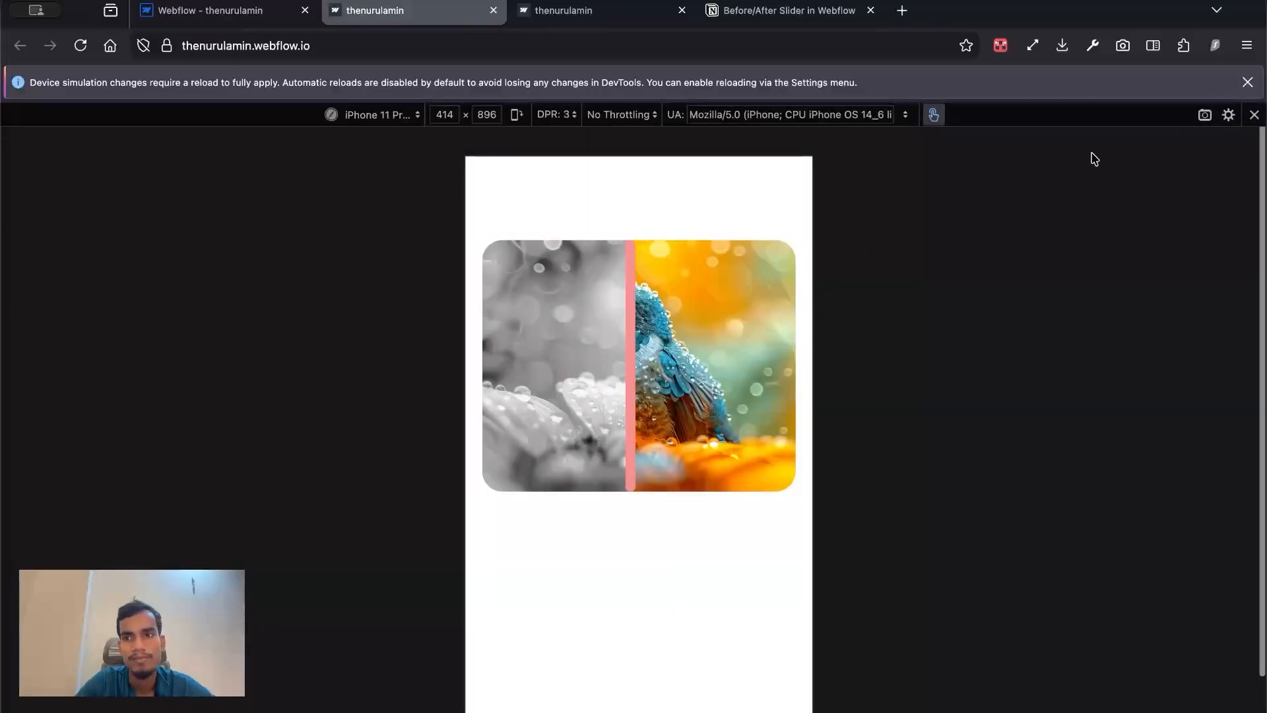
left_click(1246, 84)
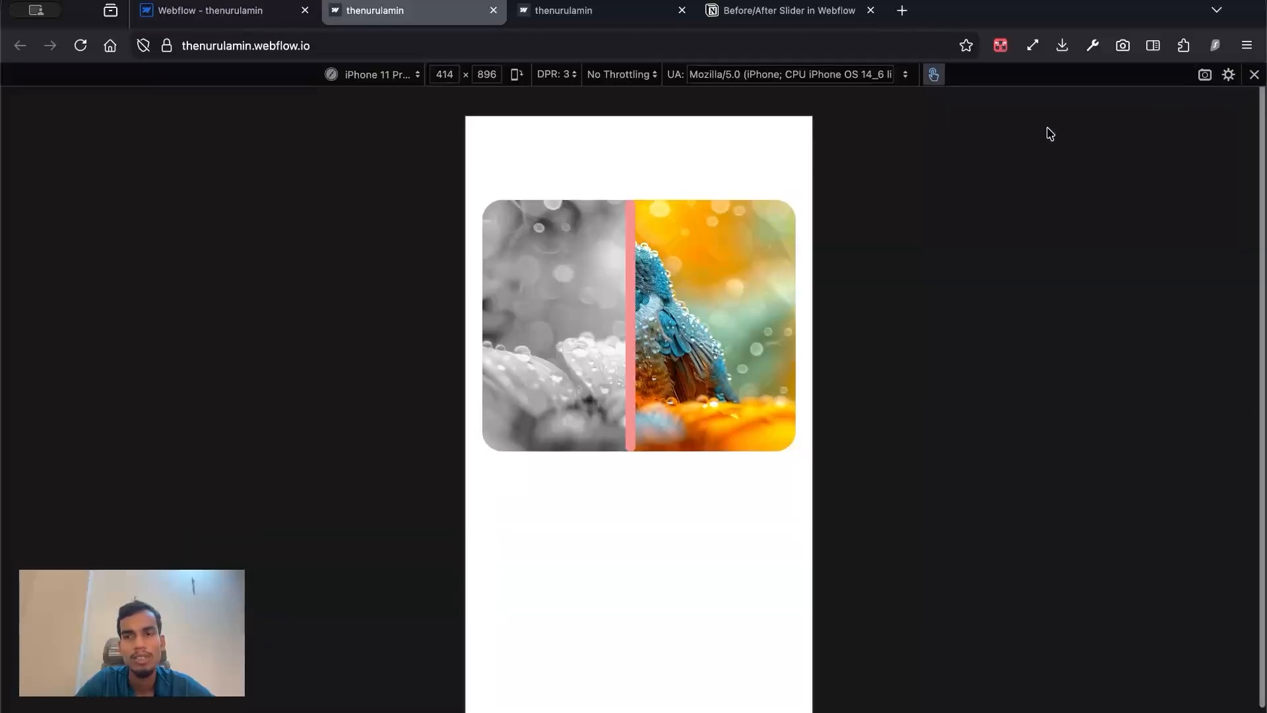
left_click(1256, 74)
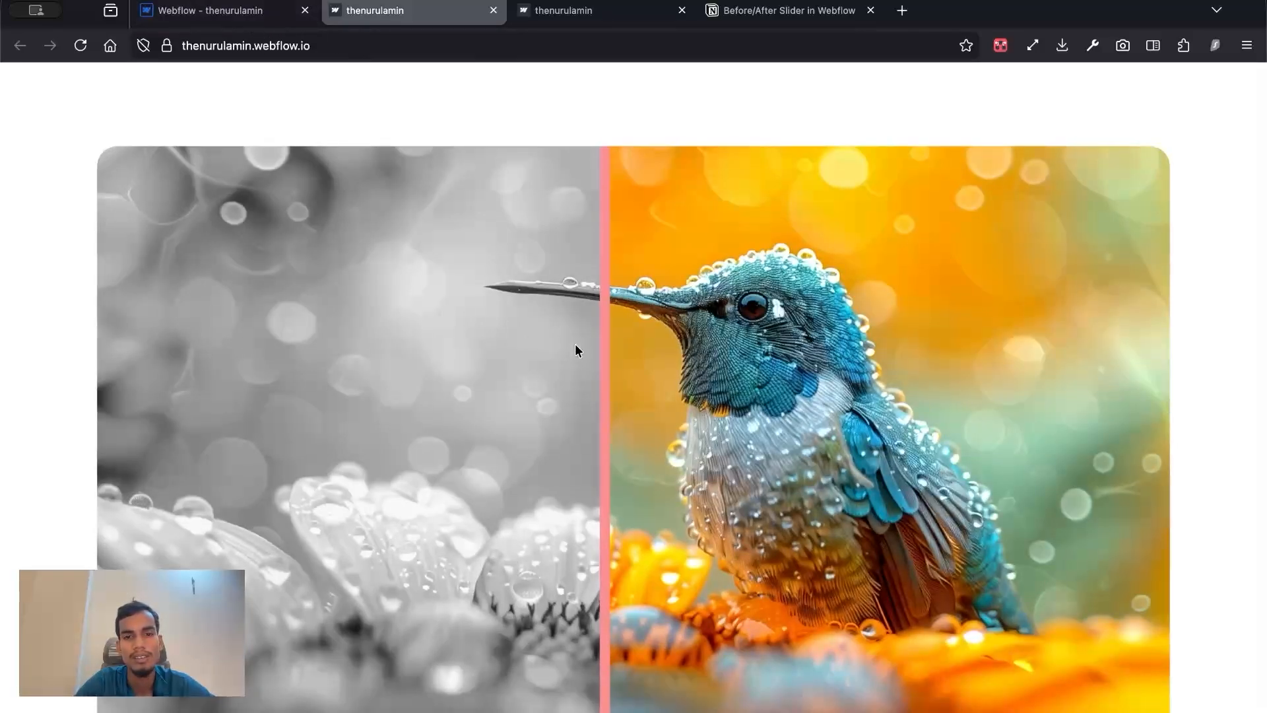
left_click_drag(589, 343, 626, 339)
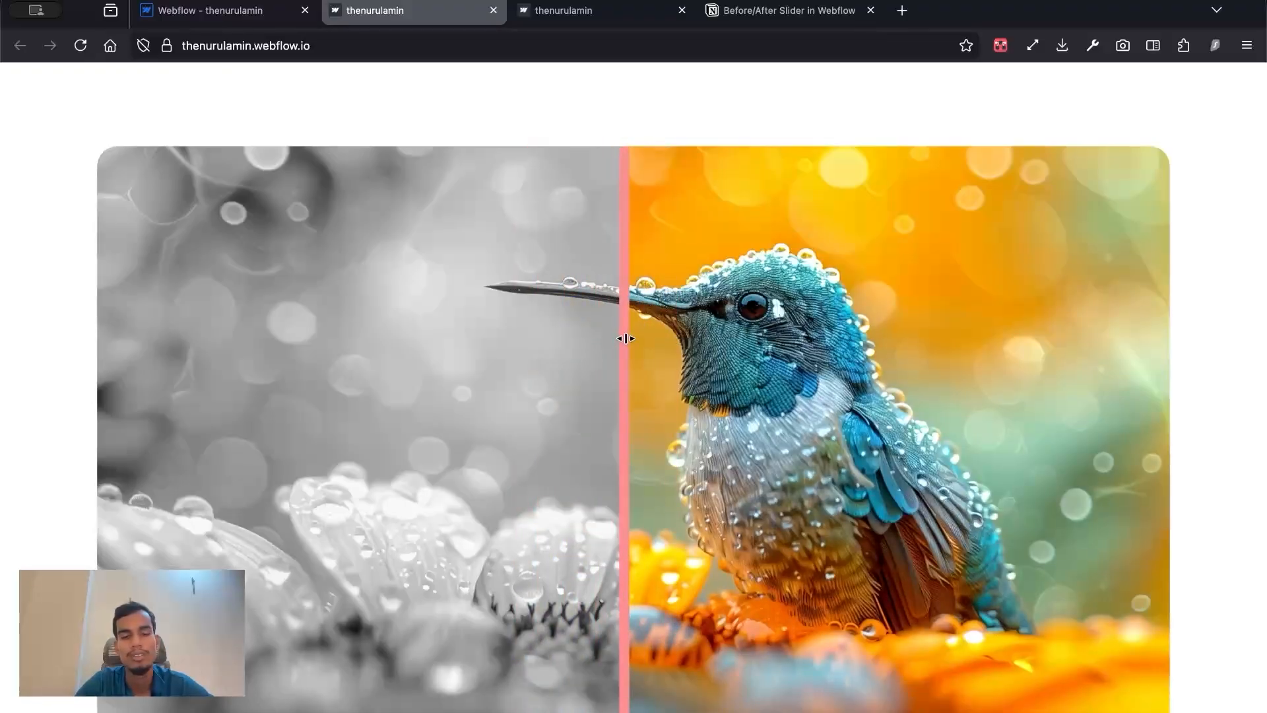